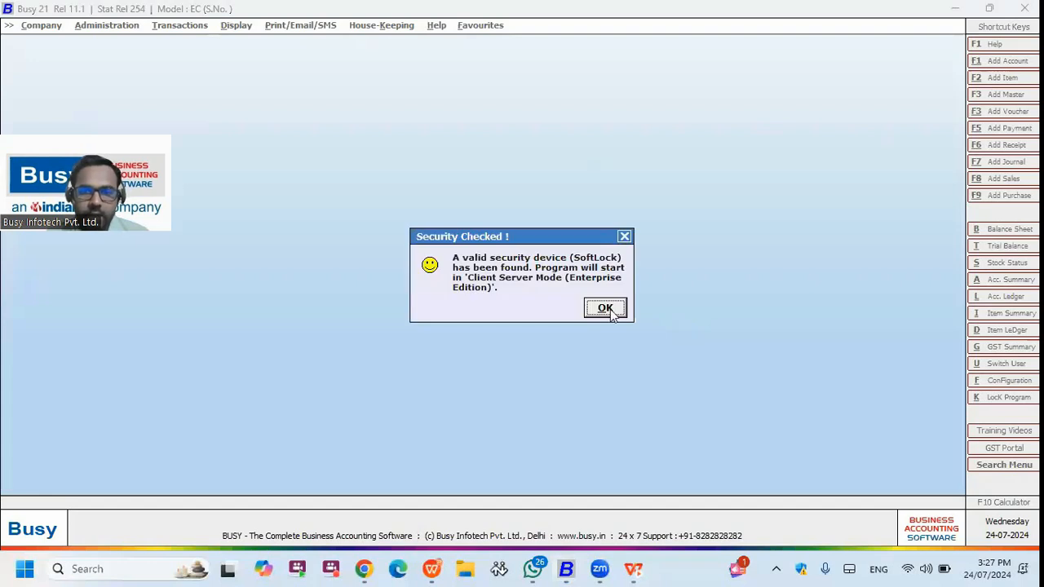
- Dismiss the SoftLock and new financial year prompts and open Set Server Information
{"action": "left_click", "coordinate": [608, 310]}
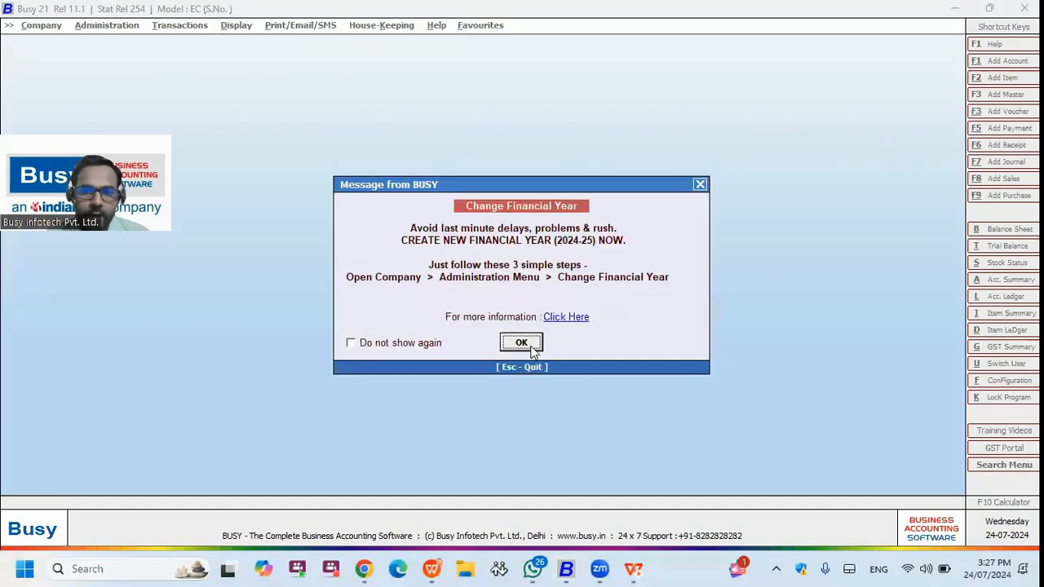
{"action": "left_click", "coordinate": [527, 343]}
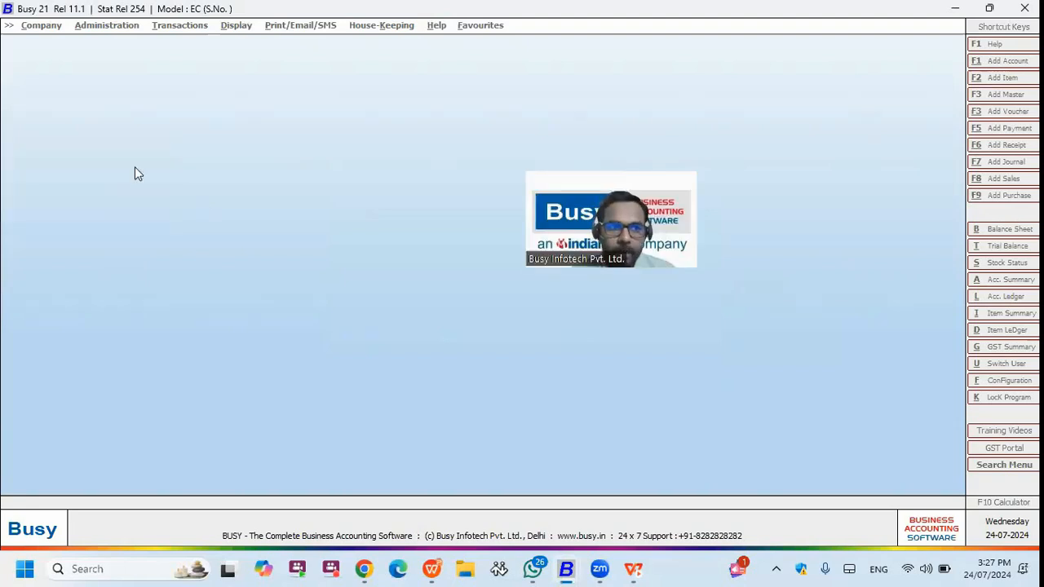
{"action": "left_click", "coordinate": [87, 166]}
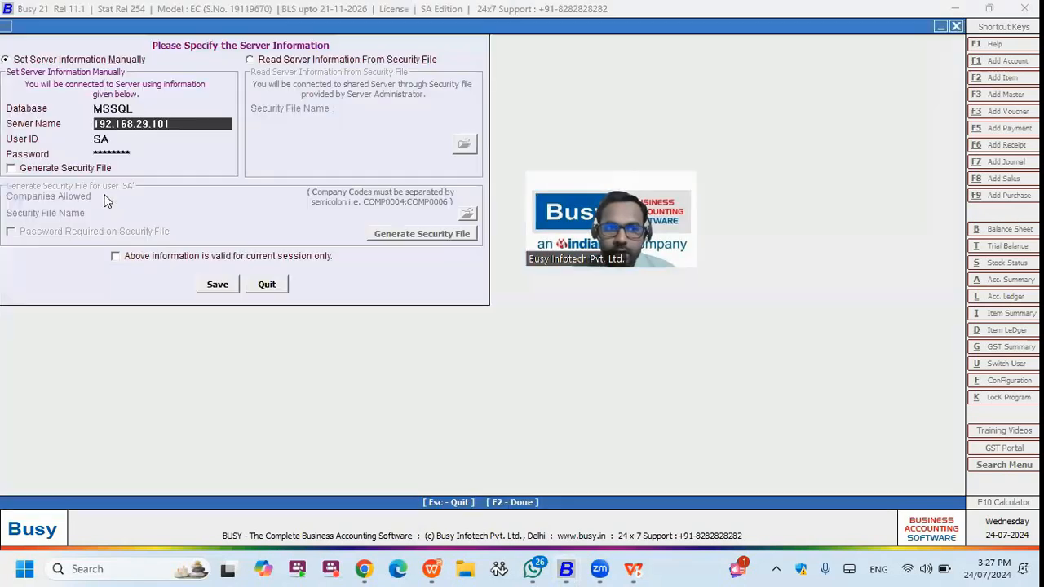
{"action": "key", "text": "Escape"}
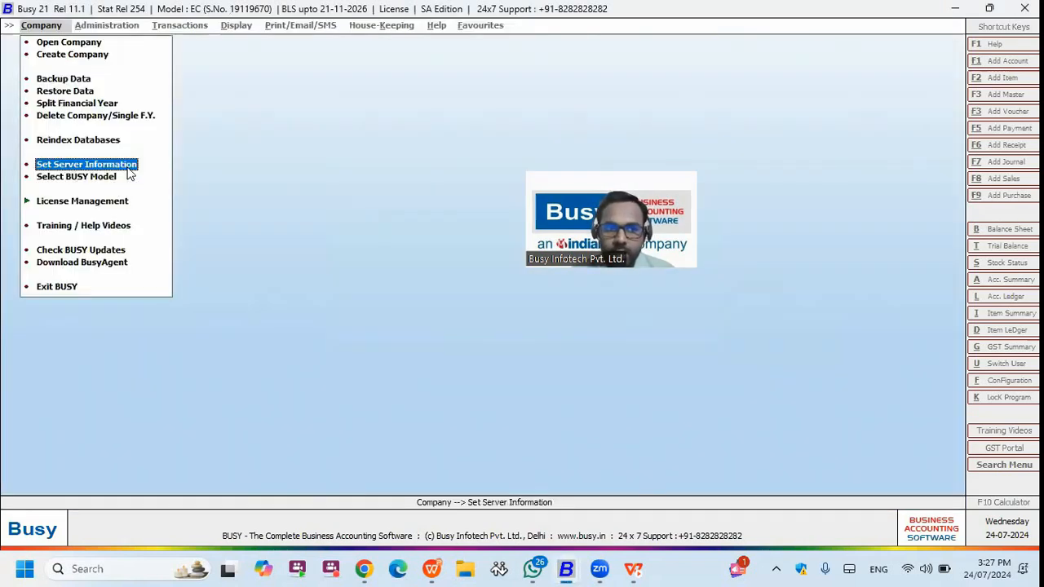
{"action": "key", "text": "Return"}
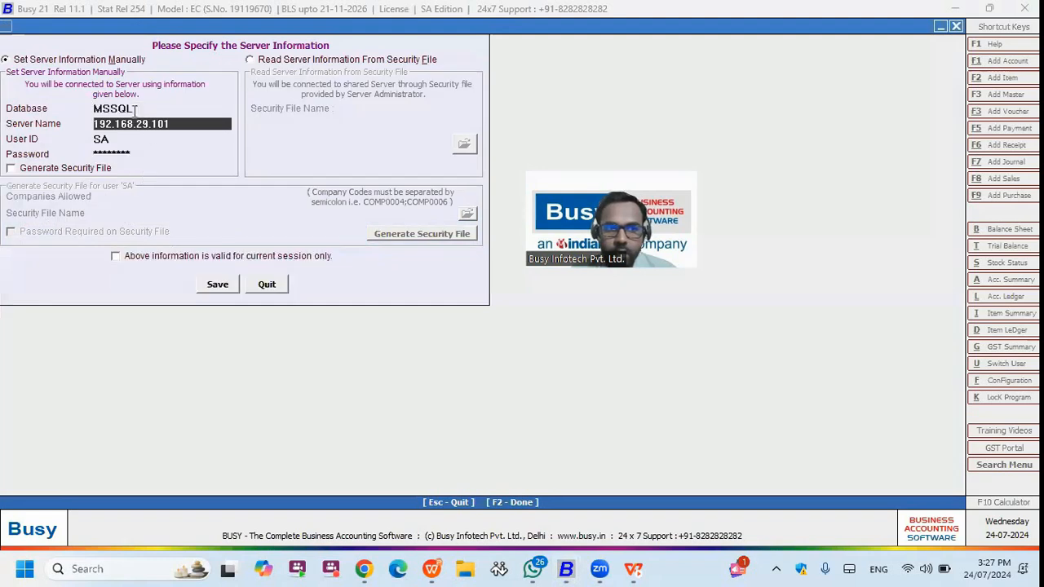
- Replace server name 192.168.29.101 with this machine's SQL20221 instance
{"action": "left_click", "coordinate": [137, 108]}
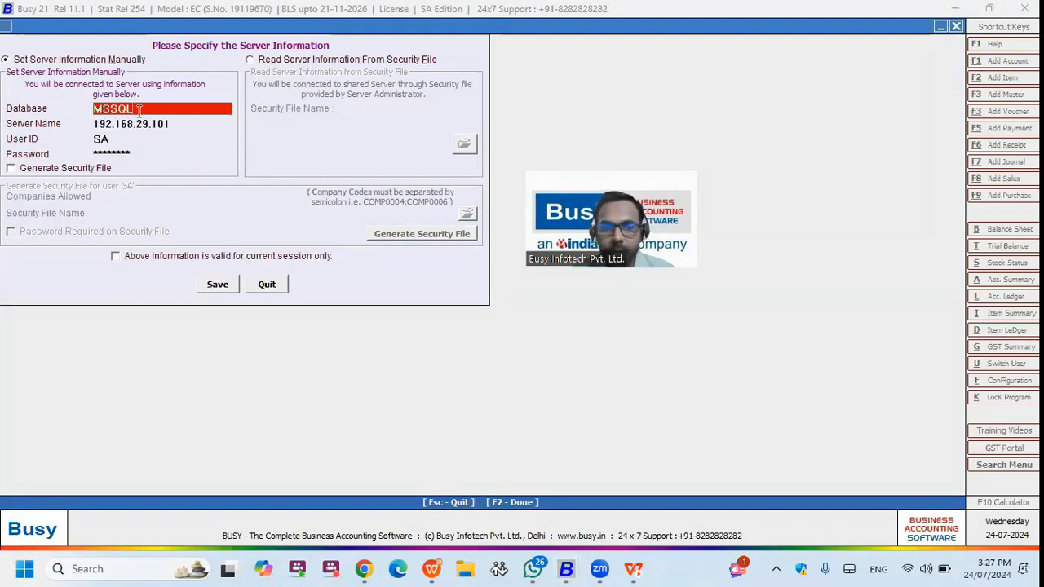
{"action": "left_click", "coordinate": [180, 124]}
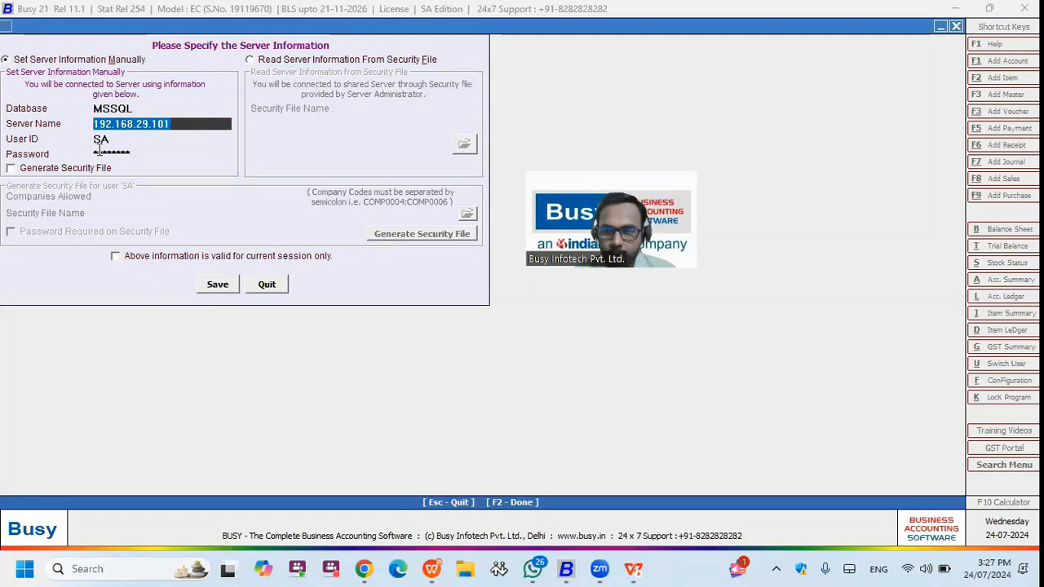
{"action": "key", "text": "BackSpace"}
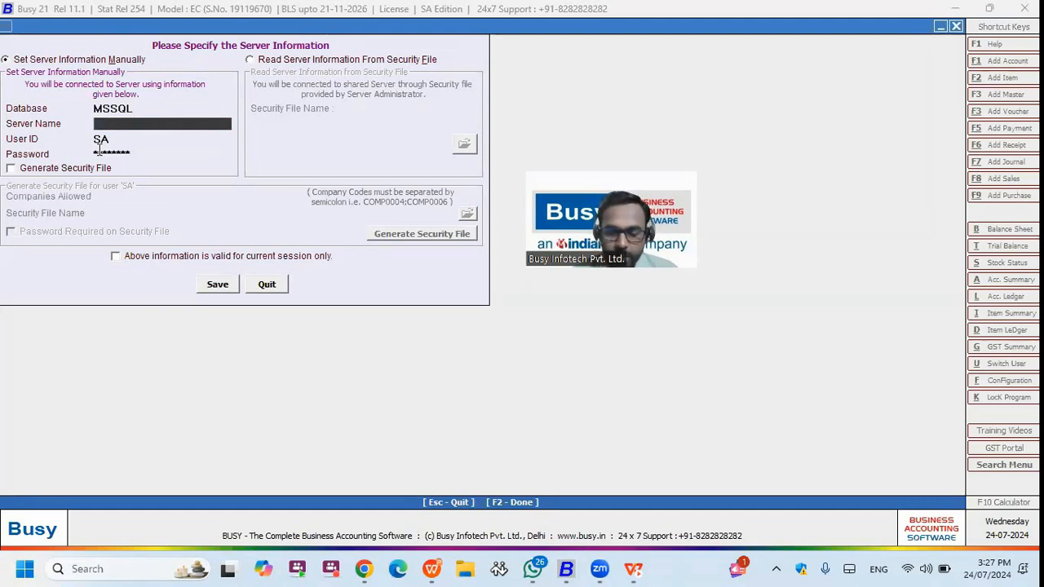
{"action": "type", "text": "SURAJ1"}
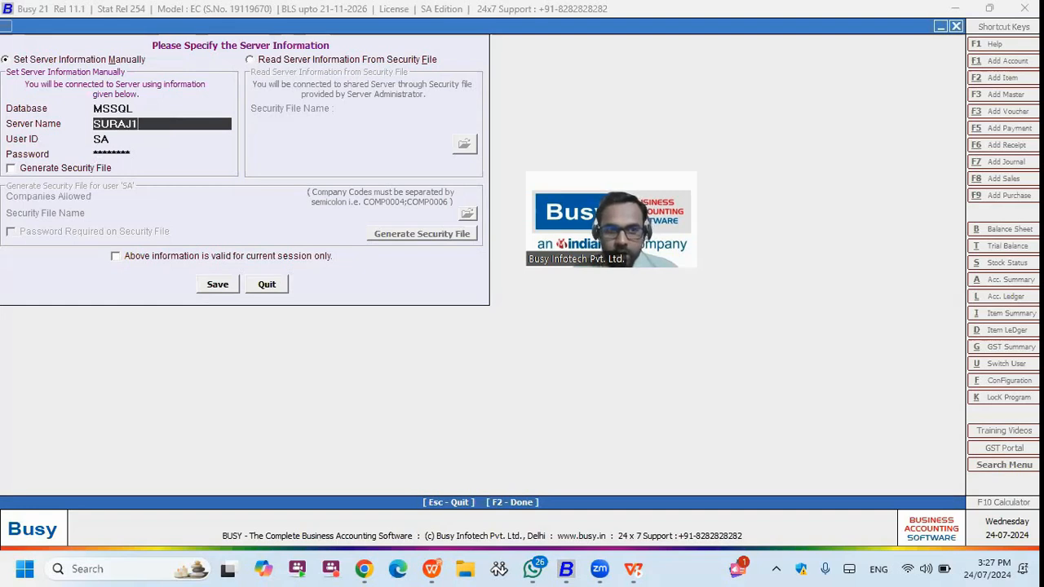
{"action": "type", "text": "\\"}
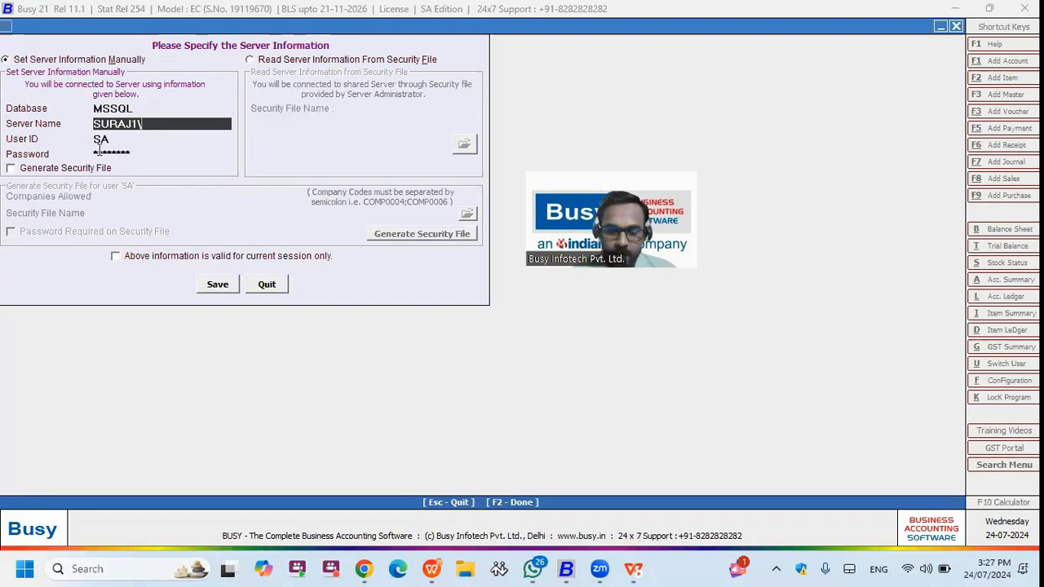
{"action": "type", "text": "SQL20221"}
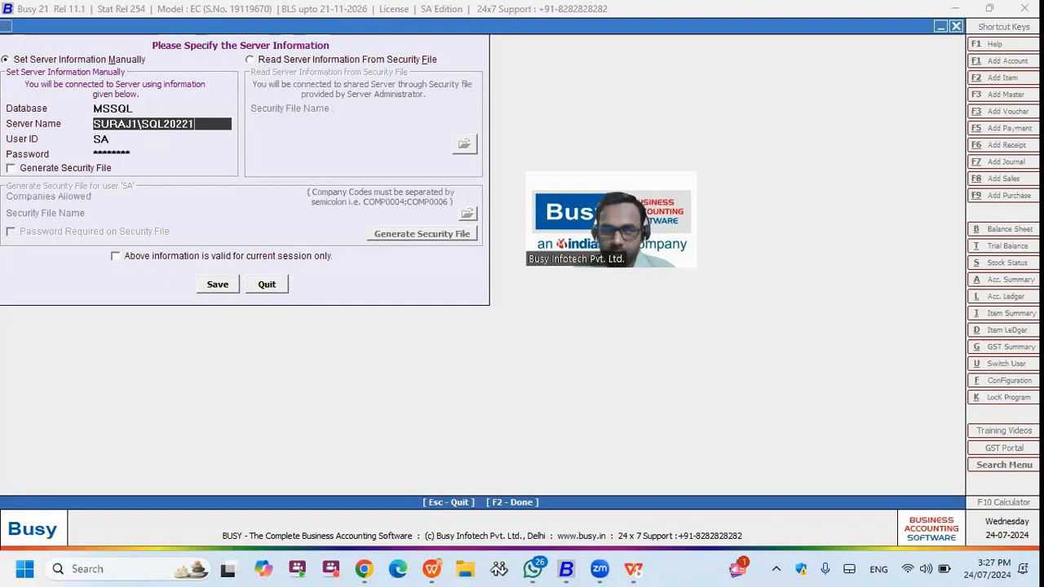
{"action": "key", "text": "Return"}
{"action": "key", "text": "Up"}
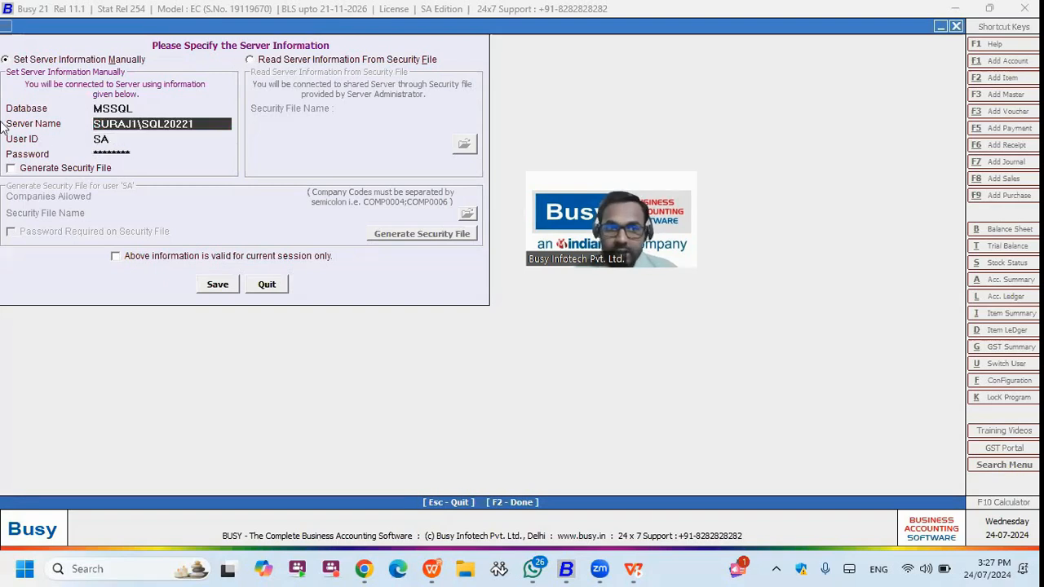
{"action": "left_click_drag", "start_coordinate": [200, 123], "coordinate": [139, 123]}
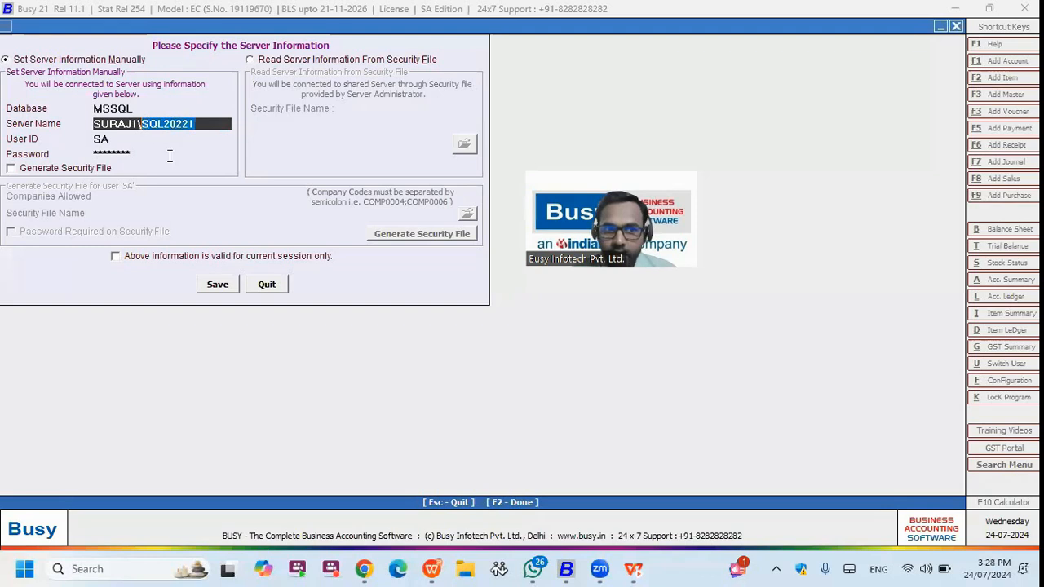
{"action": "left_click", "coordinate": [24, 568]}
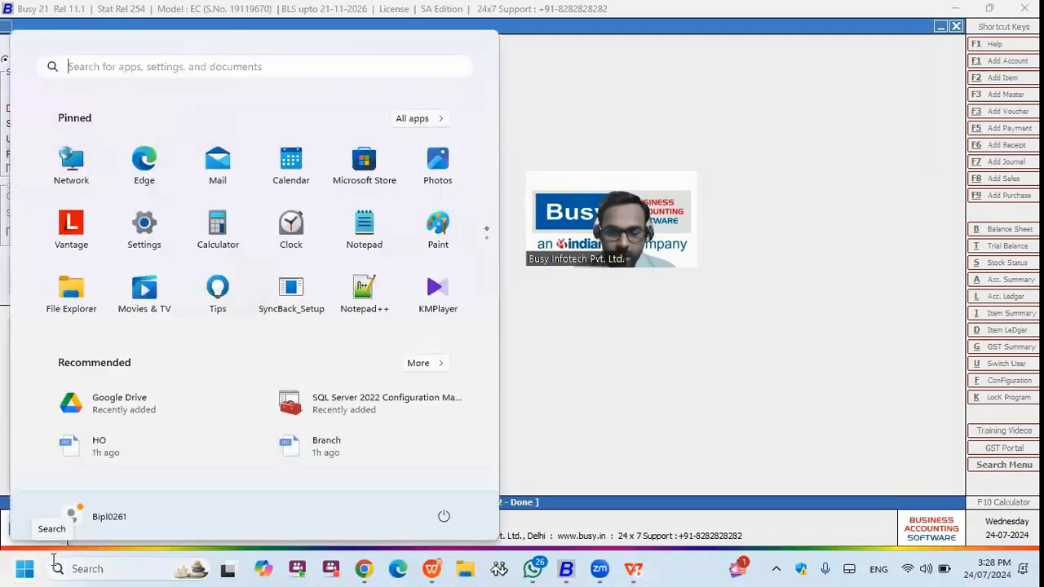
{"action": "type", "text": "SER"}
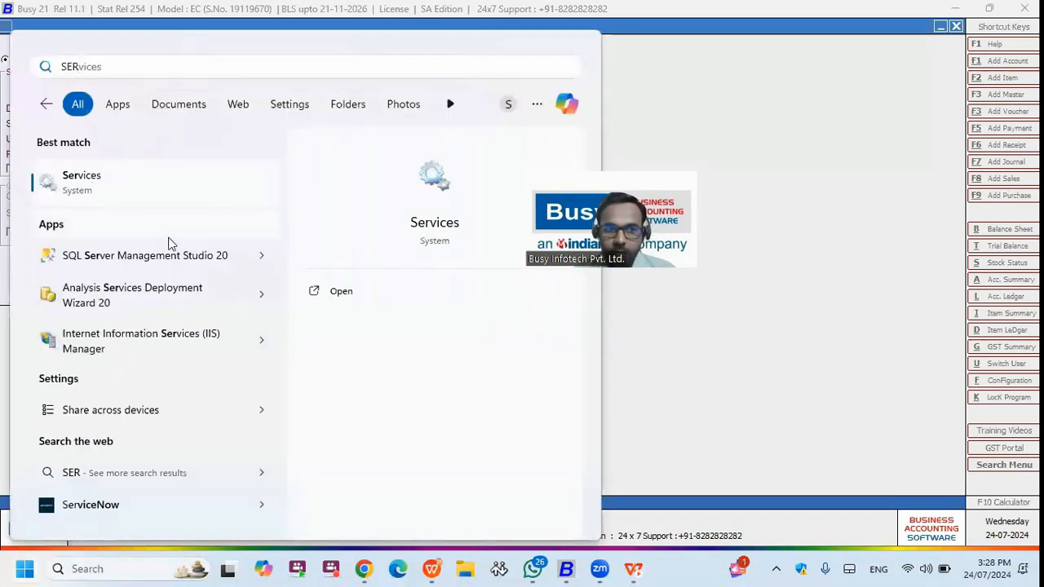
{"action": "key", "text": "Return"}
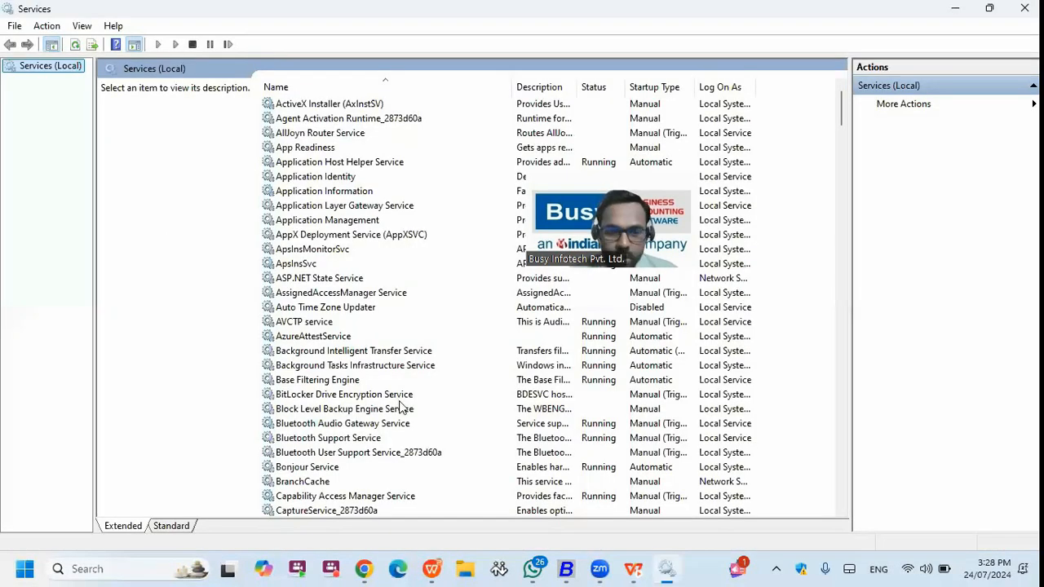
{"action": "left_click", "coordinate": [399, 399]}
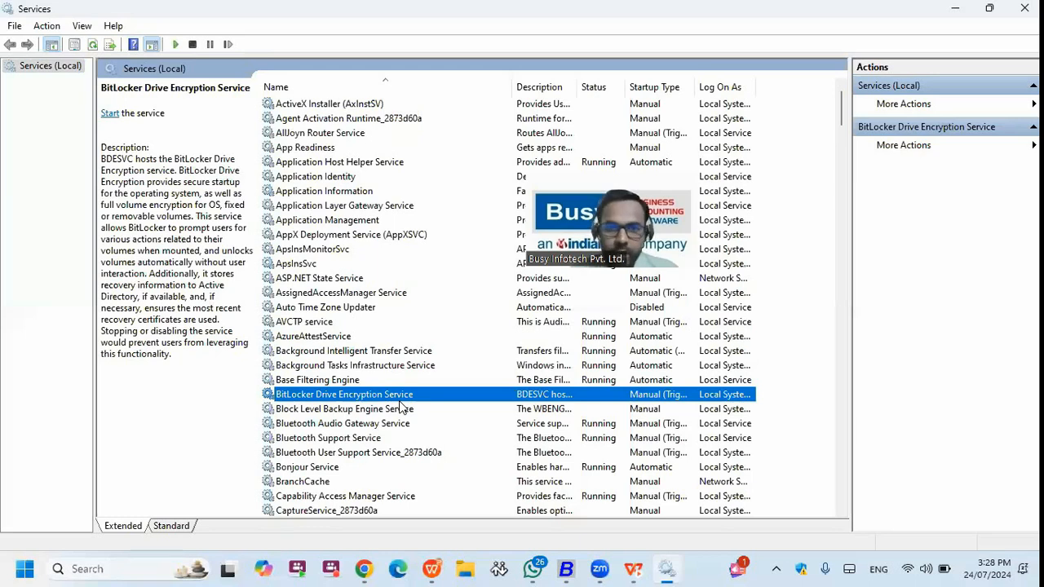
{"action": "type", "text": "sql"}
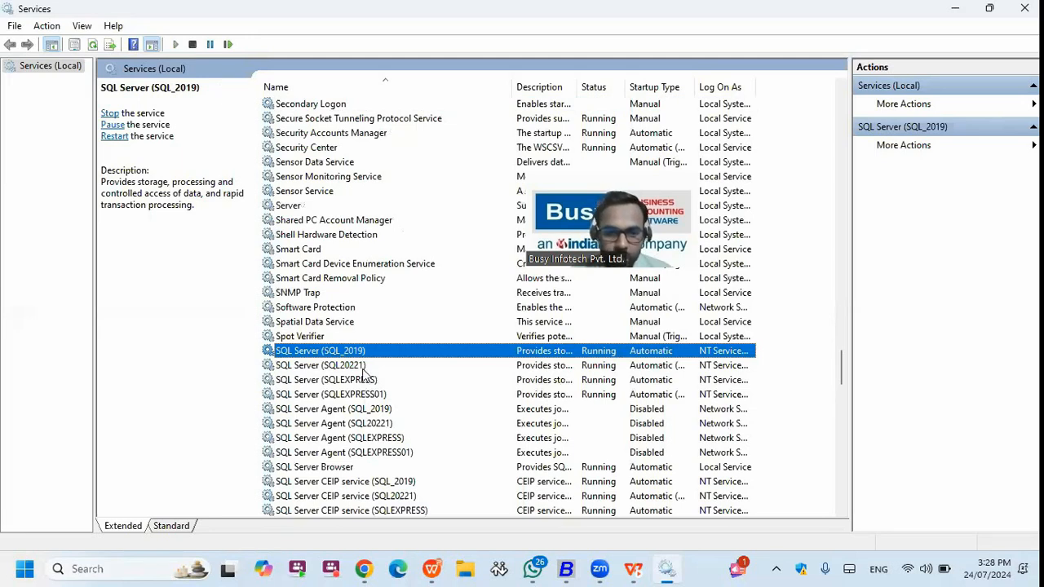
{"action": "left_click", "coordinate": [363, 369]}
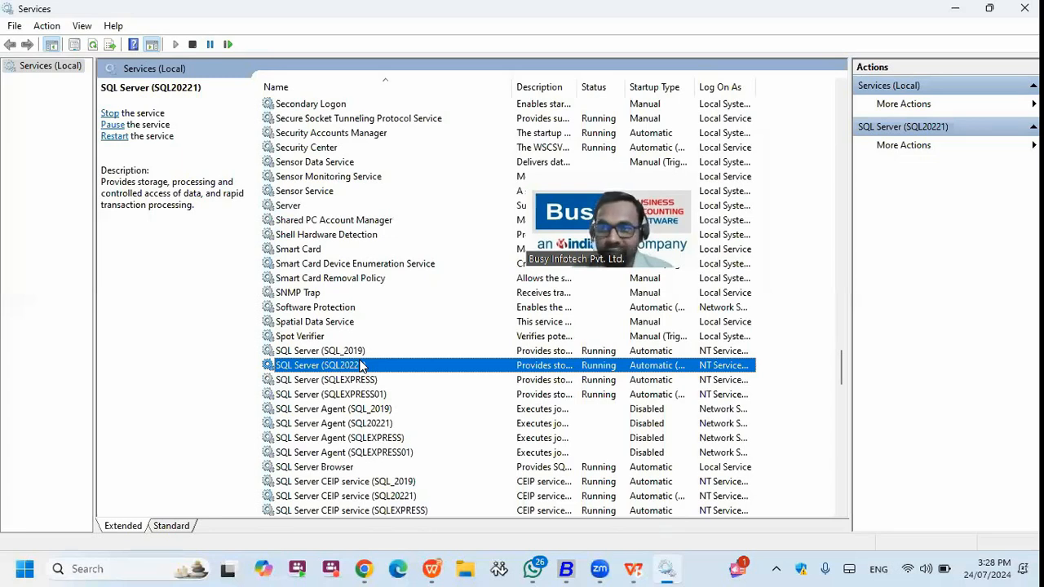
{"action": "left_click", "coordinate": [959, 14]}
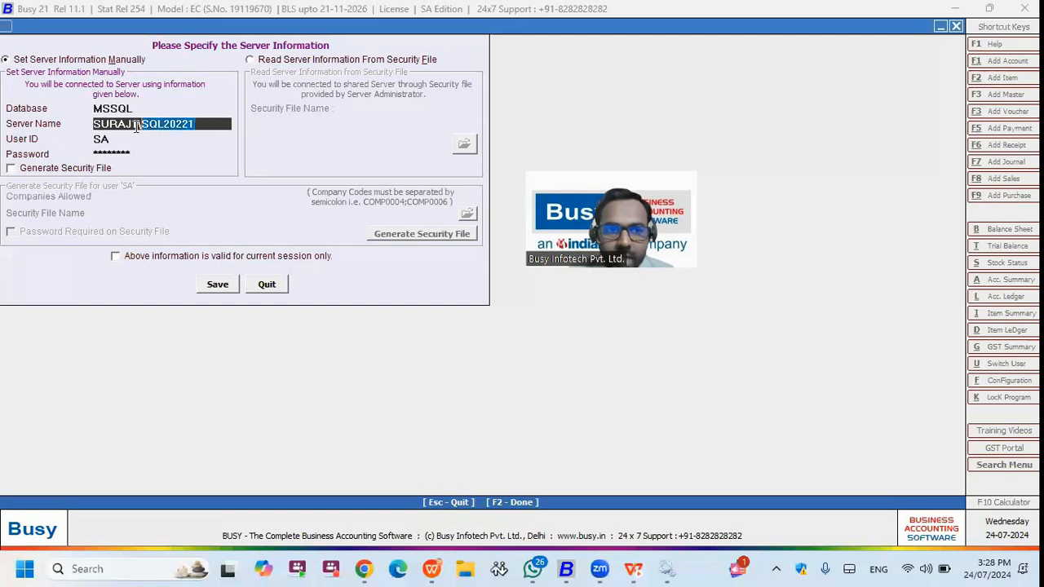
- Enter the SA password and save the server information settings
{"action": "left_click", "coordinate": [187, 124]}
{"action": "left_click_drag", "start_coordinate": [201, 124], "coordinate": [122, 124]}
{"action": "left_click", "coordinate": [202, 123]}
{"action": "left_click_drag", "start_coordinate": [202, 123], "coordinate": [92, 124]}
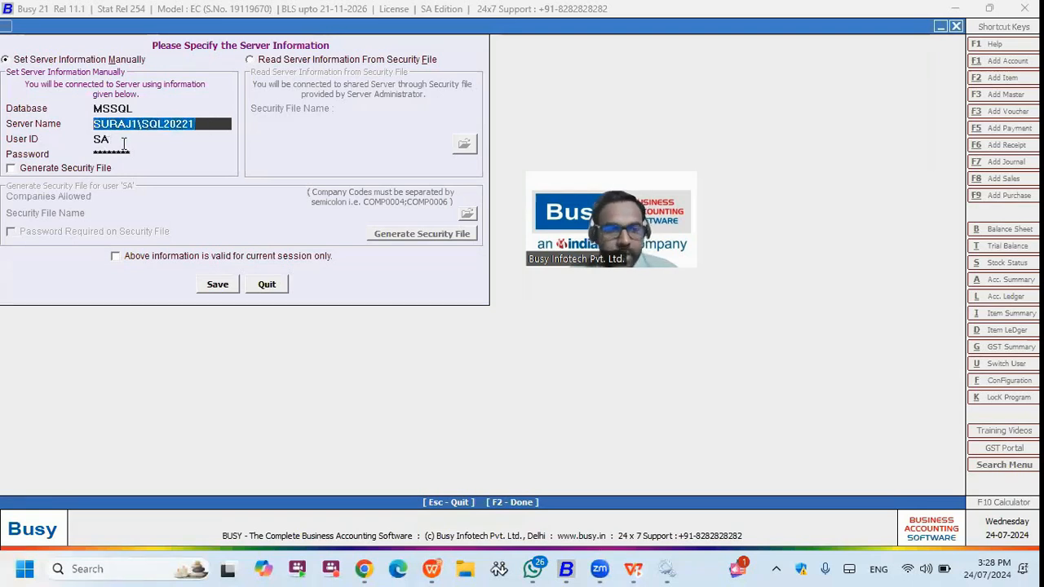
{"action": "left_click", "coordinate": [124, 141]}
{"action": "key", "text": "Return"}
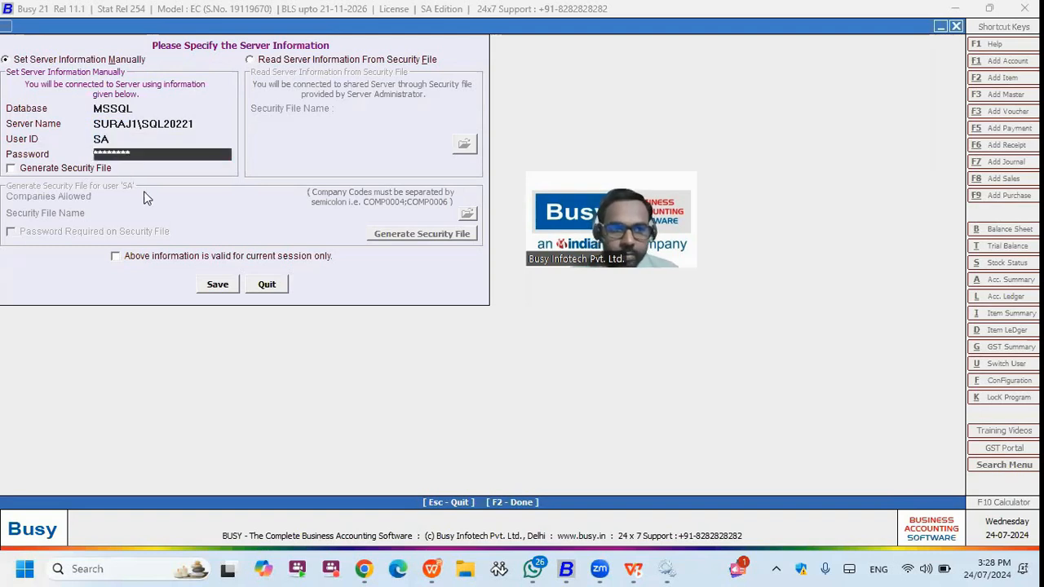
{"action": "type", "text": "***"}
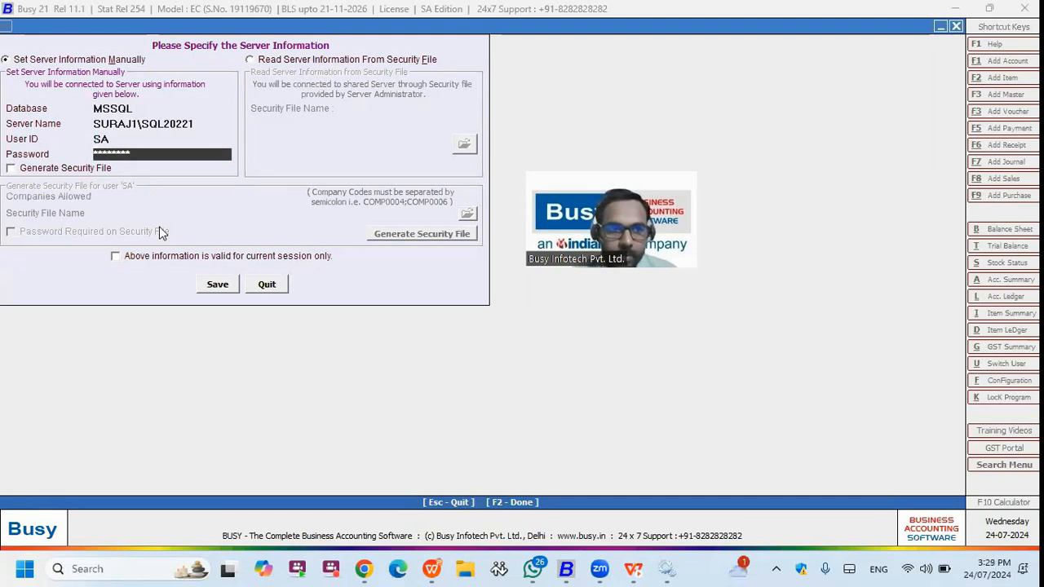
{"action": "left_click", "coordinate": [233, 280]}
- Open the Create Company form and leave it without creating anything
{"action": "key", "text": "Up"}
{"action": "key", "text": "Up"}
{"action": "key", "text": "Up"}
{"action": "key", "text": "Up"}
{"action": "key", "text": "Up"}
{"action": "key", "text": "Up"}
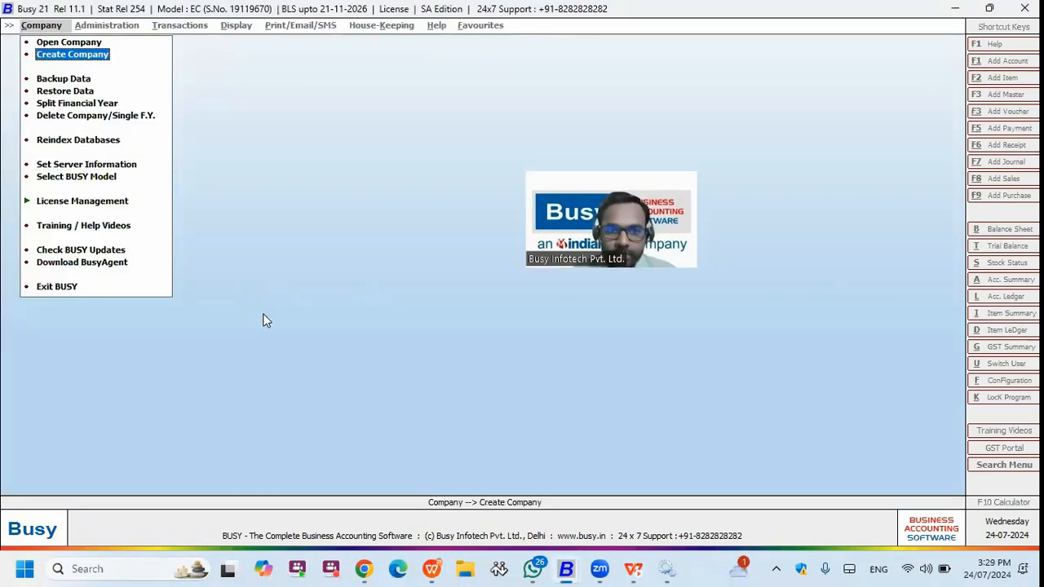
{"action": "key", "text": "Return"}
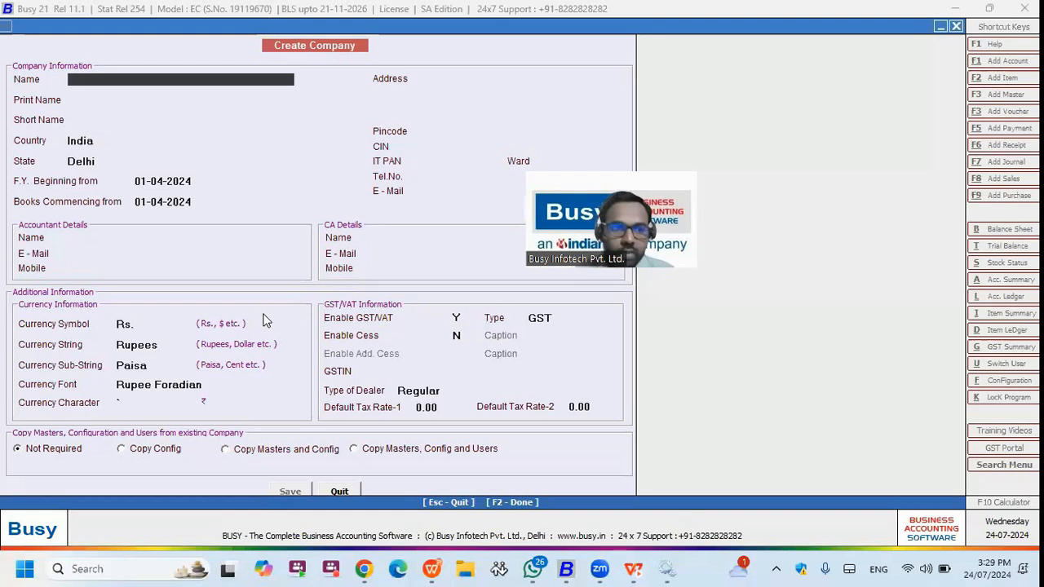
{"action": "key", "text": "Escape"}
- Reopen server information and change the Server Name to '.' for the local server
{"action": "key", "text": "Down"}
{"action": "key", "text": "Down"}
{"action": "key", "text": "Down"}
{"action": "key", "text": "Down"}
{"action": "key", "text": "Down"}
{"action": "key", "text": "Down"}
{"action": "key", "text": "Return"}
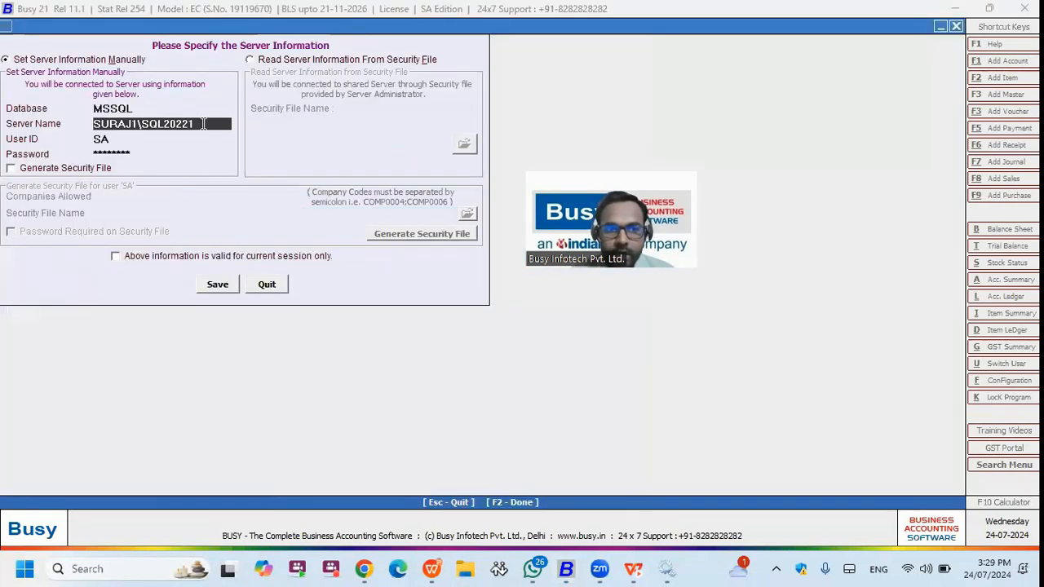
{"action": "left_click_drag", "start_coordinate": [188, 123], "coordinate": [70, 123]}
{"action": "key", "text": "BackSpace"}
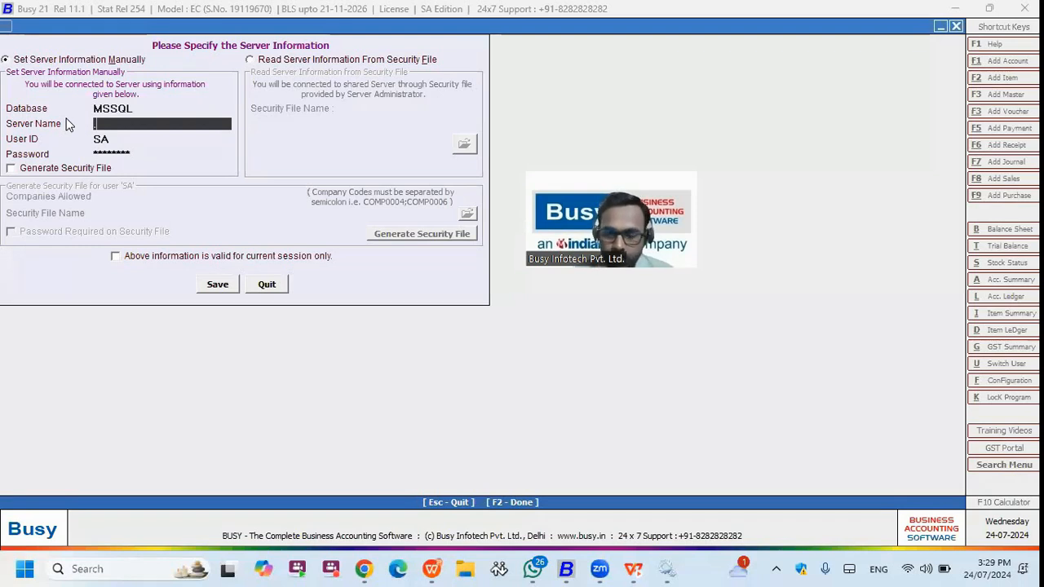
{"action": "type", "text": "."}
{"action": "key", "text": "Return"}
{"action": "key", "text": "Return"}
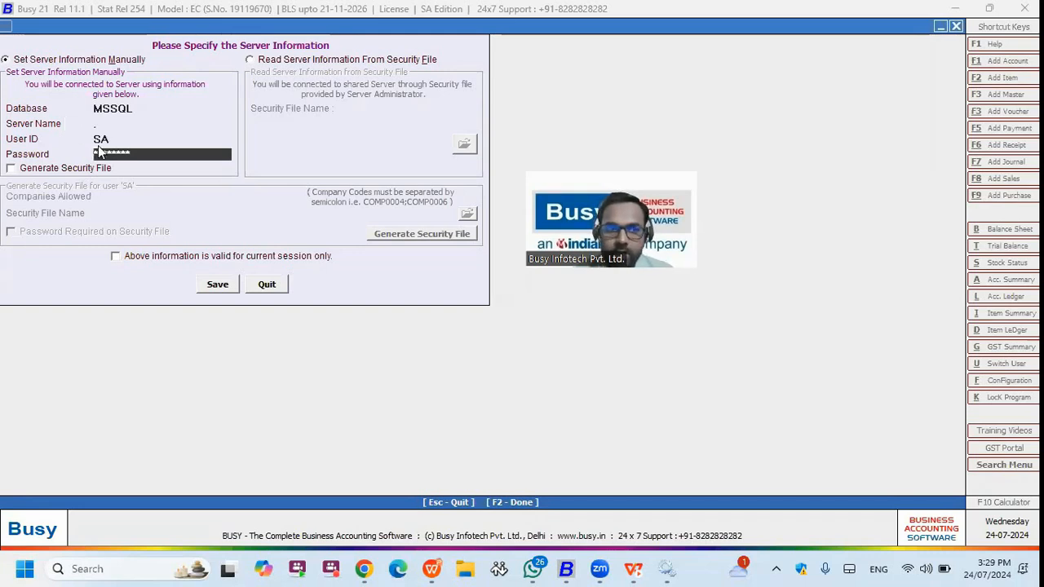
{"action": "left_click", "coordinate": [100, 127]}
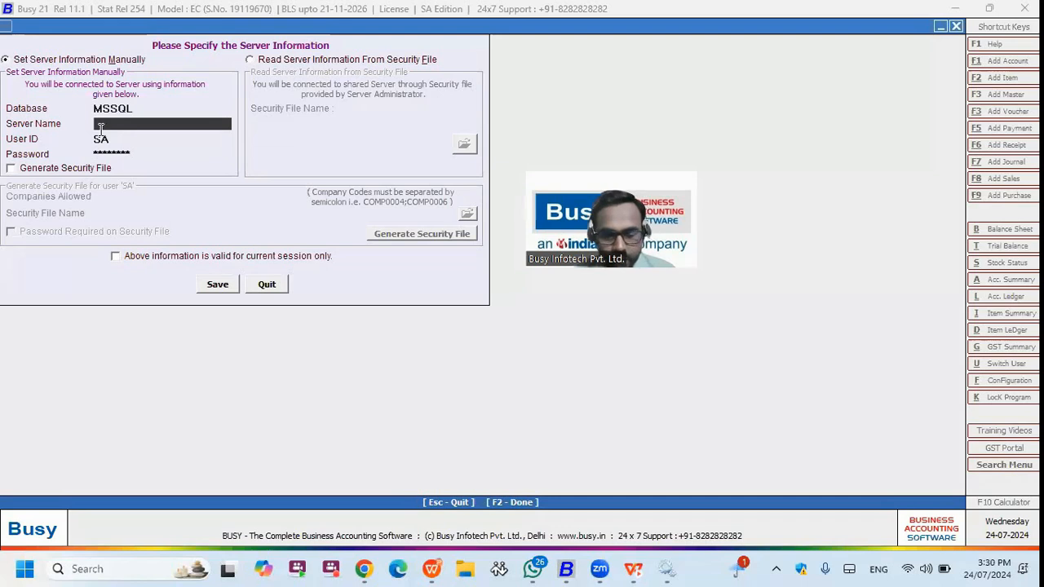
- Run ipconfig in Command Prompt and select the Wi-Fi IPv4 address 192.168.29.101
{"action": "left_click", "coordinate": [115, 570]}
{"action": "type", "text": "comm"}
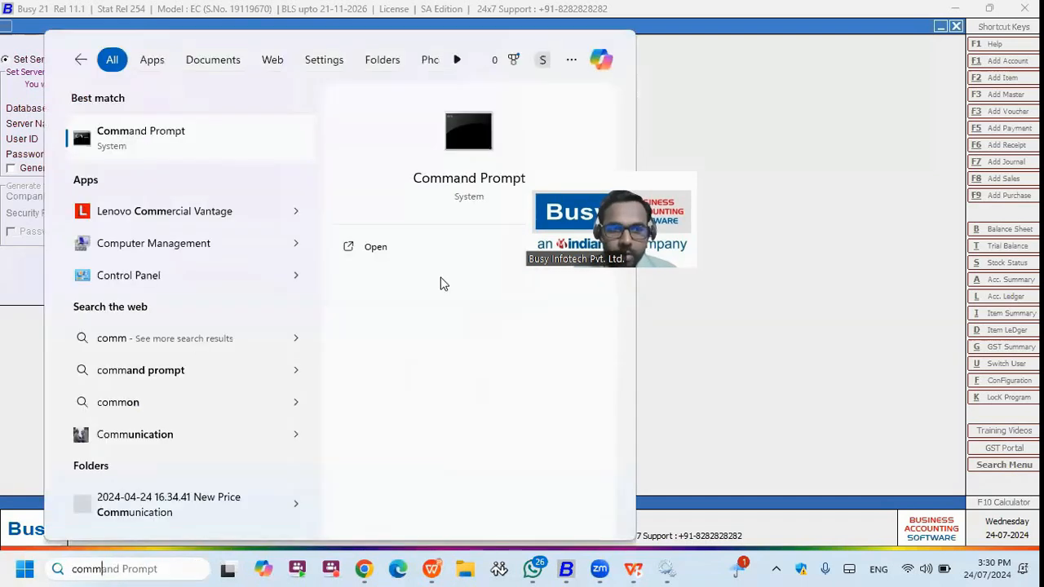
{"action": "key", "text": "Escape"}
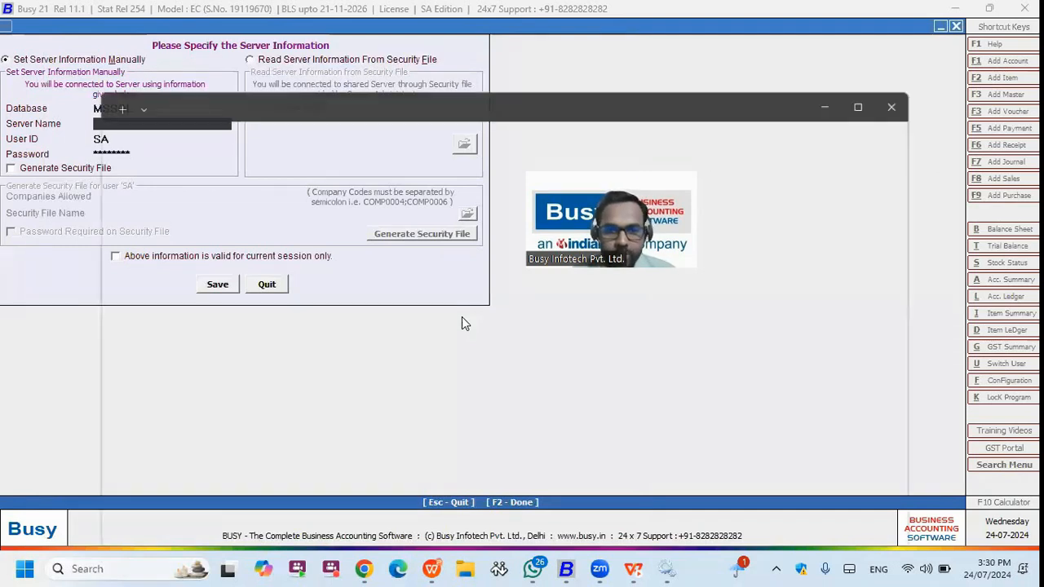
{"action": "type", "text": "ipconfig"}
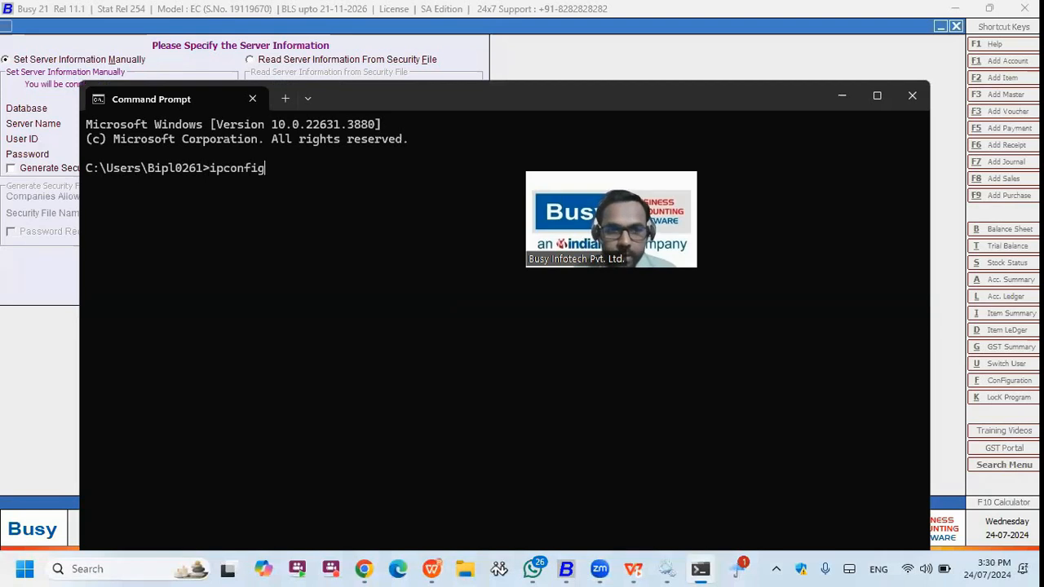
{"action": "key", "text": "Return"}
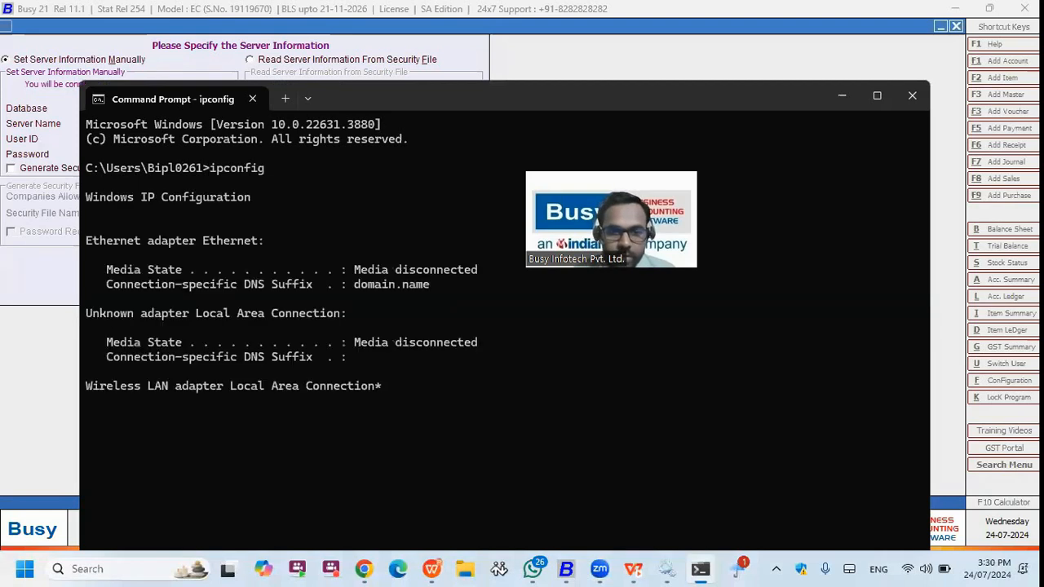
{"action": "scroll", "coordinate": [450, 332], "scroll_direction": "up", "scroll_amount": 6}
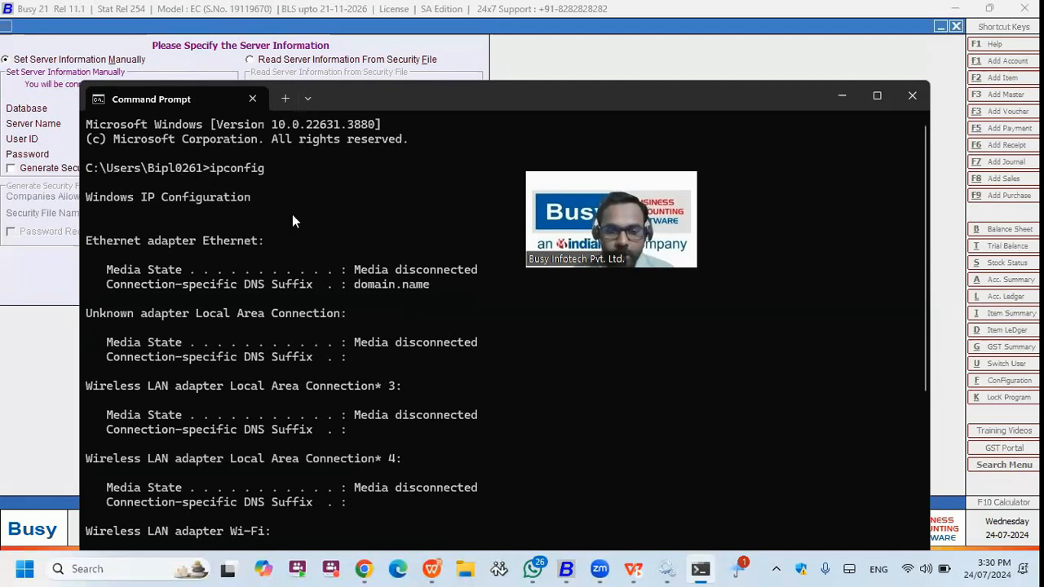
{"action": "scroll", "coordinate": [277, 402], "scroll_direction": "down", "scroll_amount": 6}
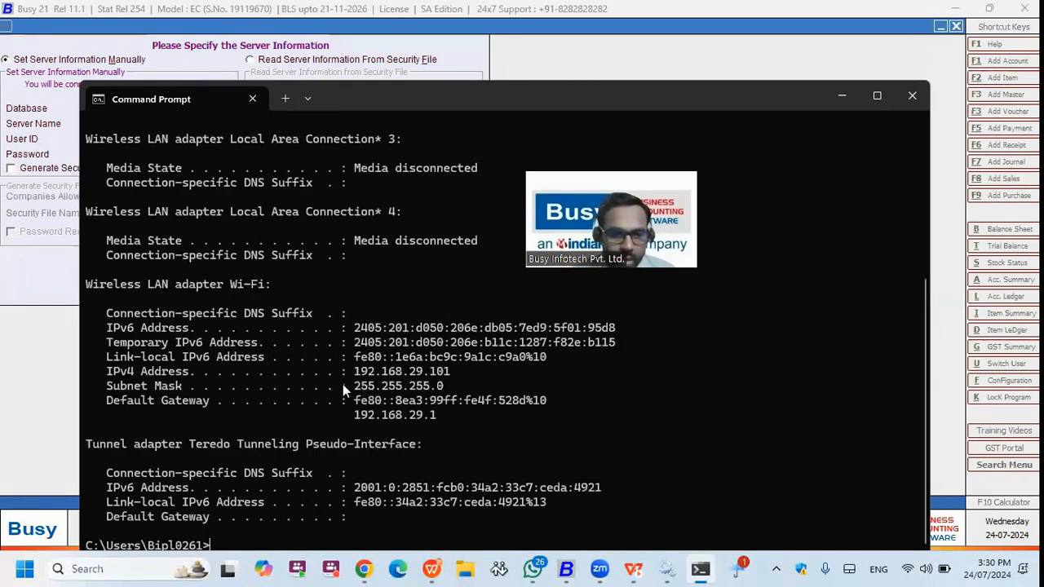
{"action": "left_click_drag", "start_coordinate": [355, 370], "coordinate": [454, 372]}
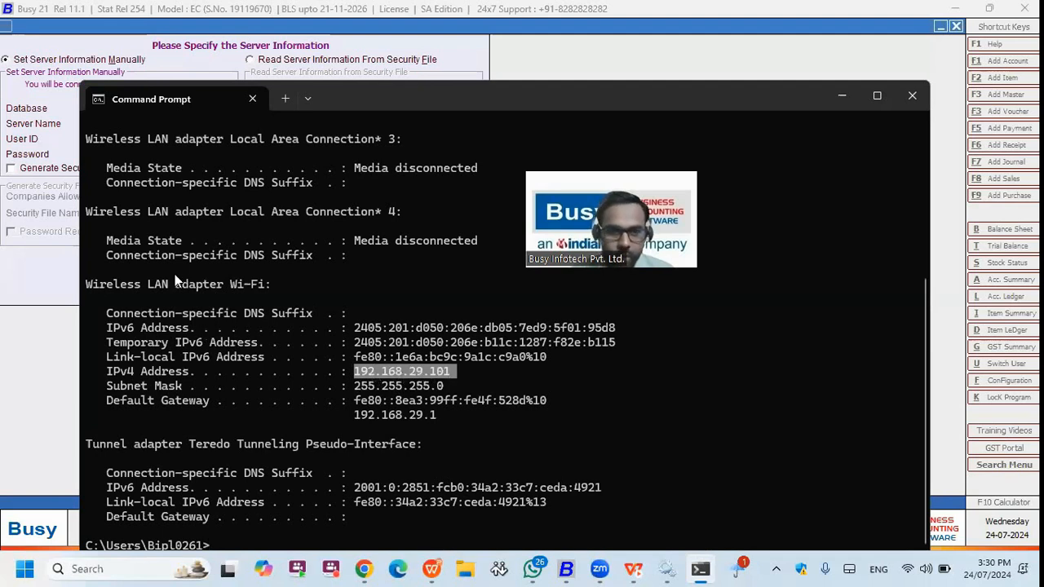
- Enter server name 192.168.29.101\SQL20221, save the settings, and open Create Company
{"action": "key", "text": "alt+Tab"}
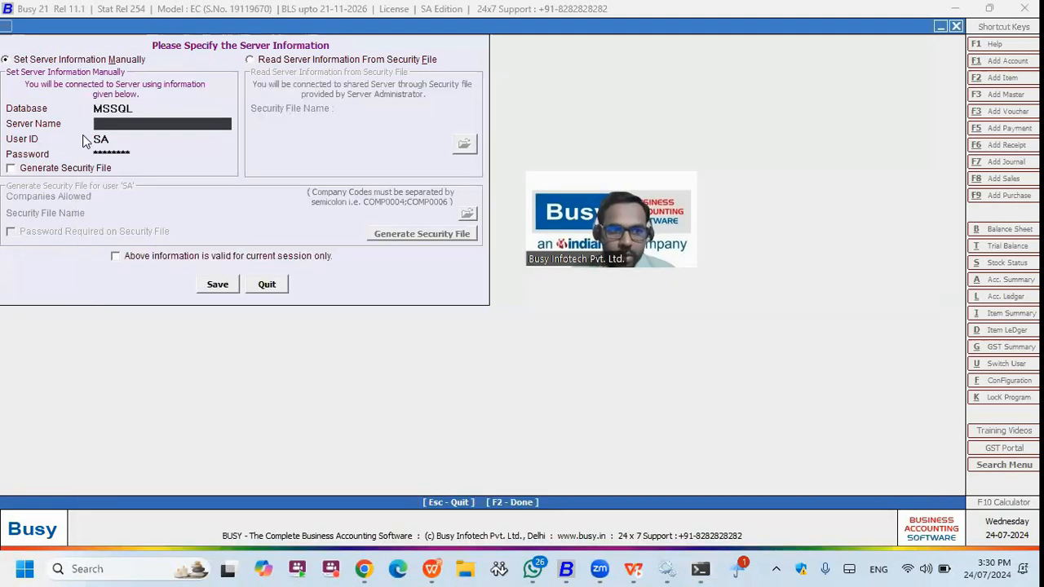
{"action": "type", "text": "192.168."}
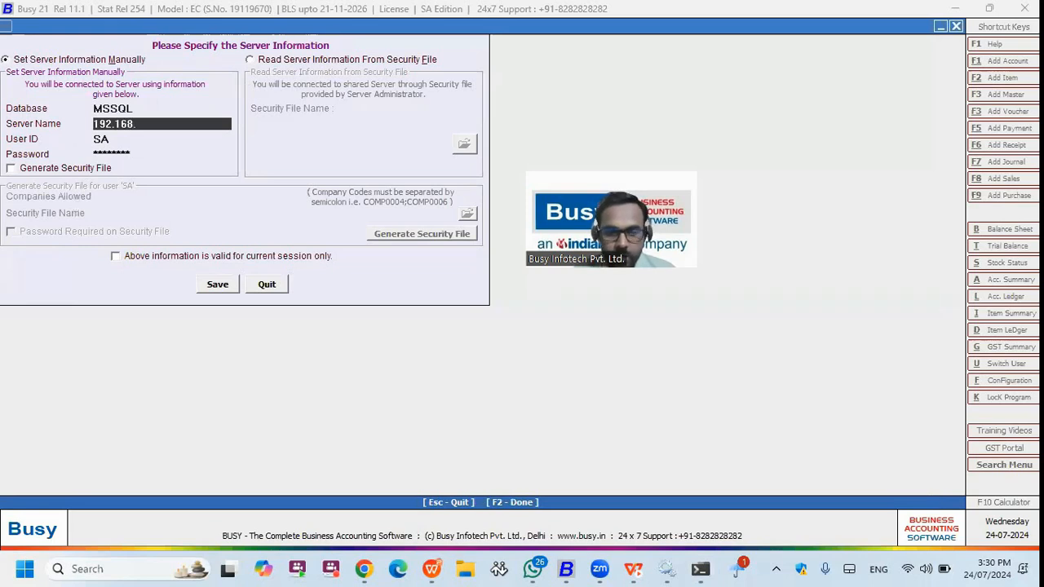
{"action": "key", "text": "alt+Tab"}
{"action": "key", "text": "alt+Tab"}
{"action": "type", "text": ".29.101"}
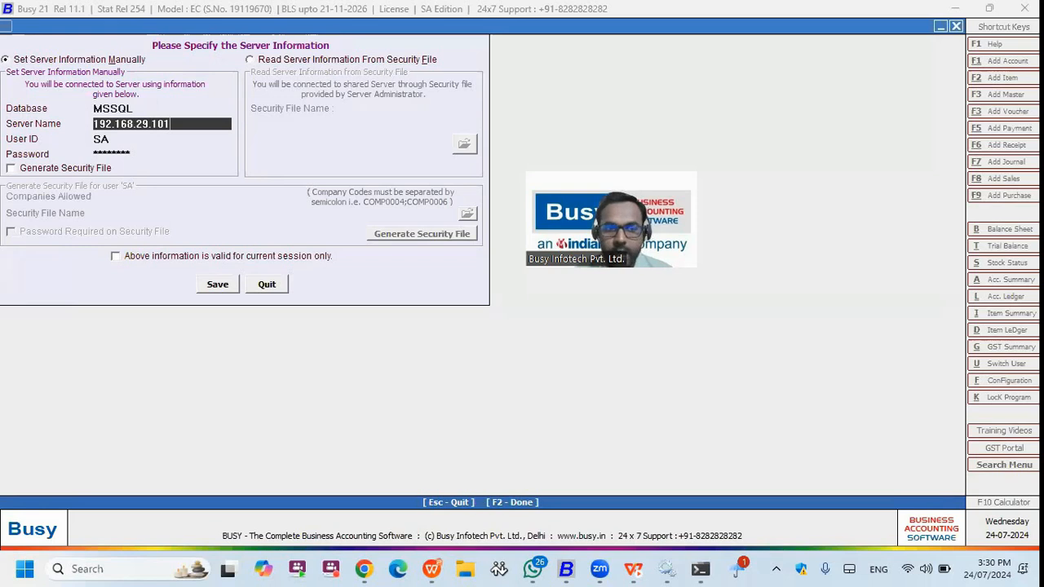
{"action": "type", "text": "\\"}
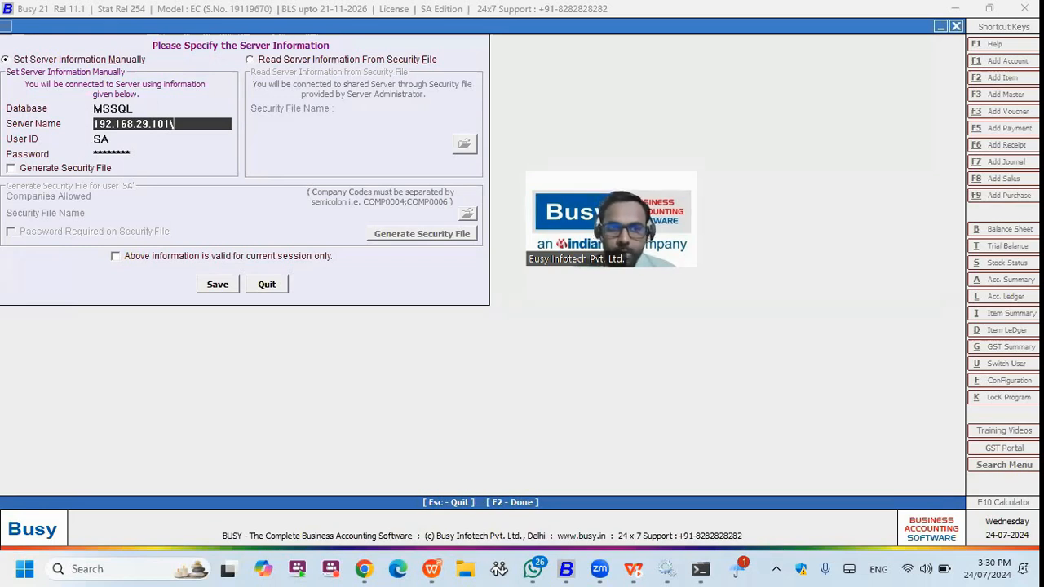
{"action": "type", "text": "SQL20221"}
{"action": "key", "text": "Return"}
{"action": "key", "text": "Return"}
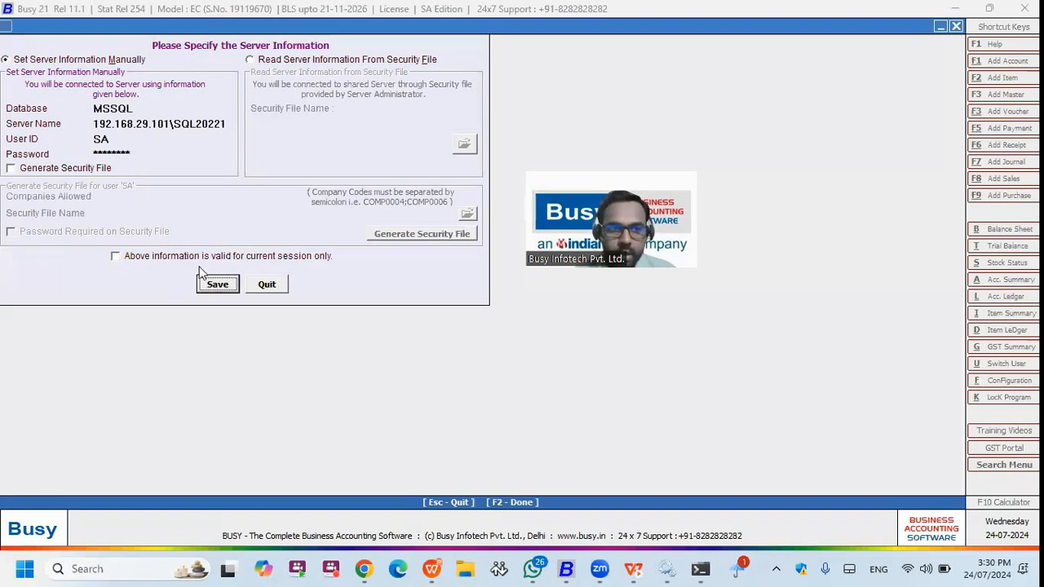
{"action": "key", "text": "Return"}
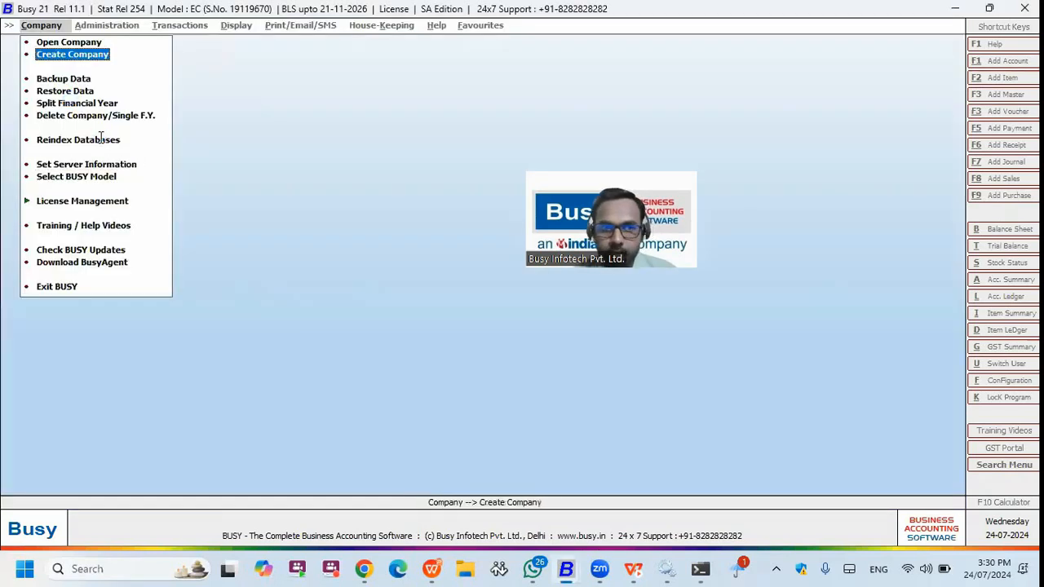
{"action": "key", "text": "Return"}
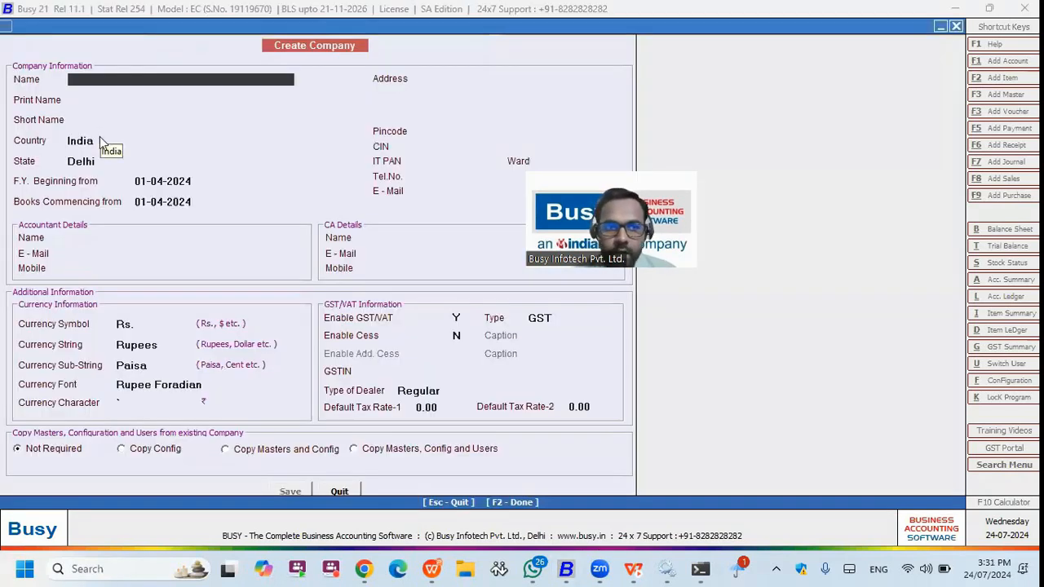
- Close the Create Company form and switch to the presentation slideshow
{"action": "key", "text": "Escape"}
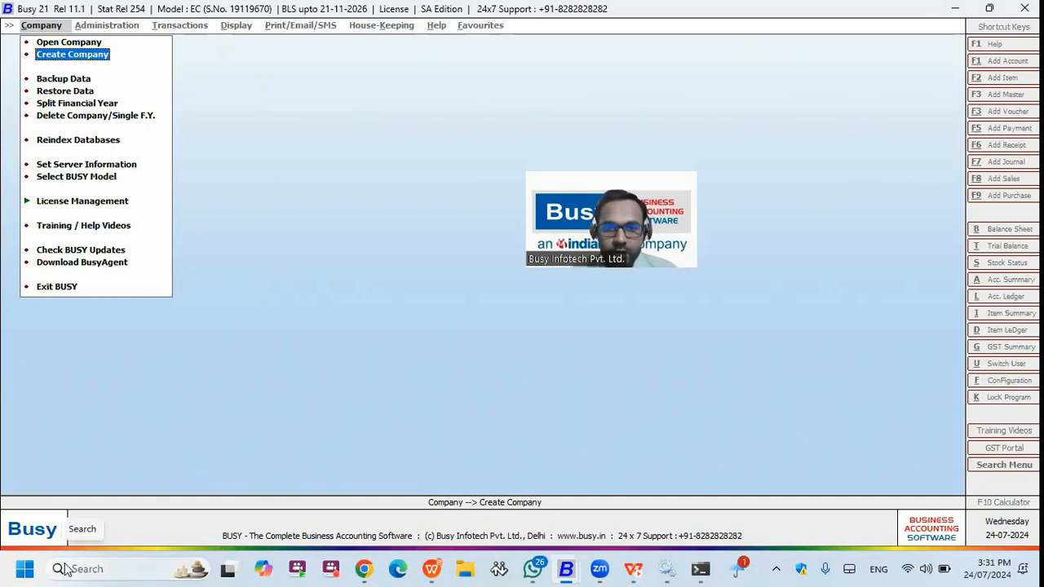
{"action": "left_click", "coordinate": [433, 569]}
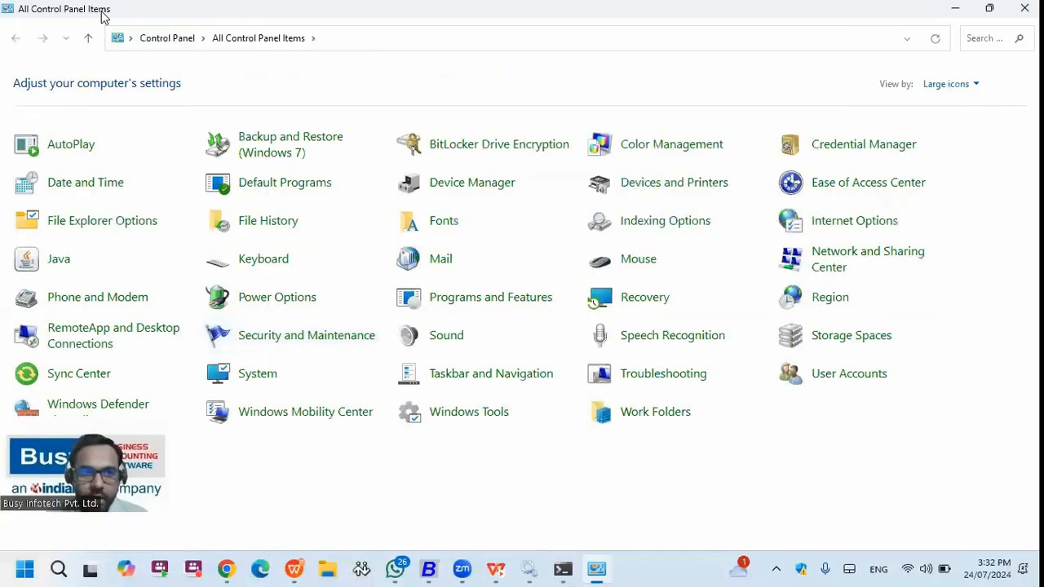
- Review the Wi-Fi adapter's IPv4 settings via Network and Sharing Center, then close the windows
{"action": "left_click", "coordinate": [167, 38]}
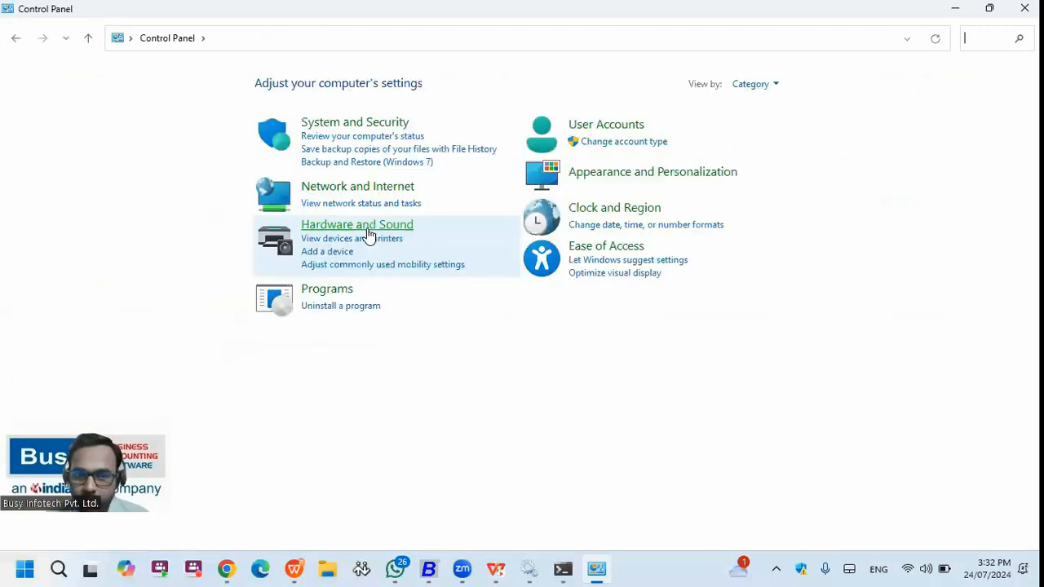
{"action": "left_click", "coordinate": [359, 187]}
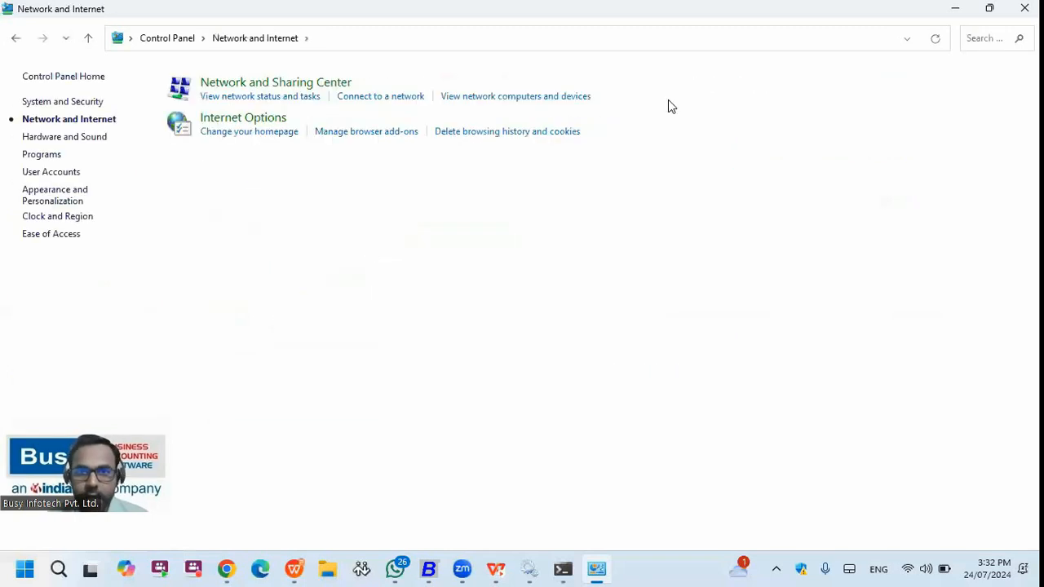
{"action": "left_click", "coordinate": [276, 83]}
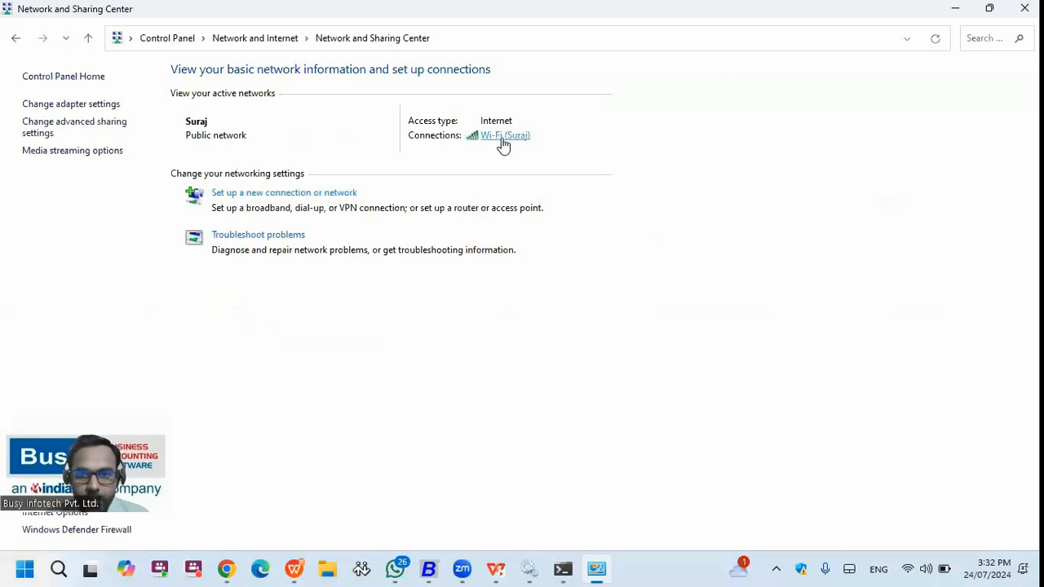
{"action": "left_click", "coordinate": [503, 137]}
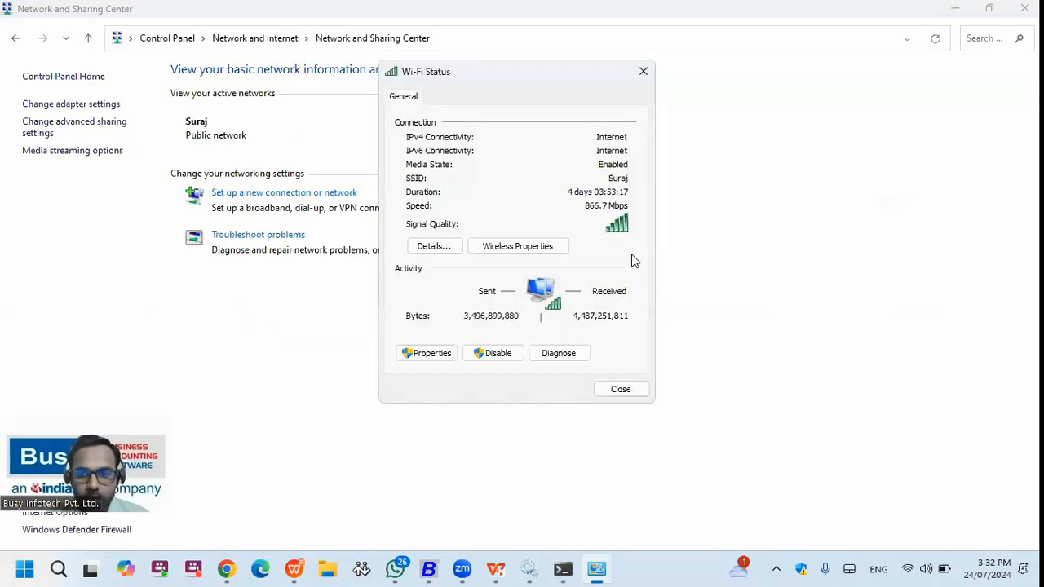
{"action": "left_click", "coordinate": [426, 352]}
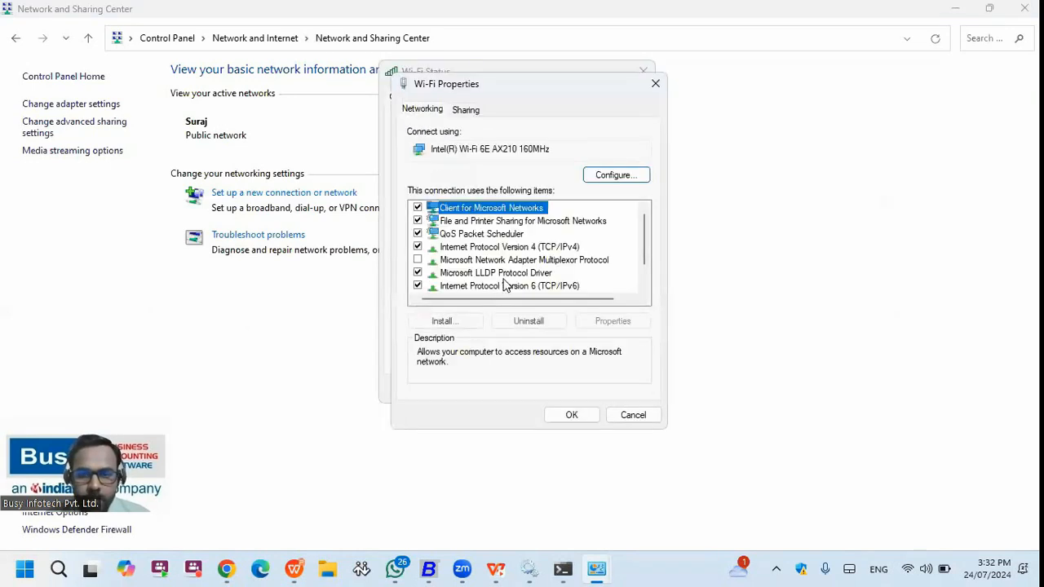
{"action": "scroll", "coordinate": [526, 262], "scroll_direction": "down", "scroll_amount": 1}
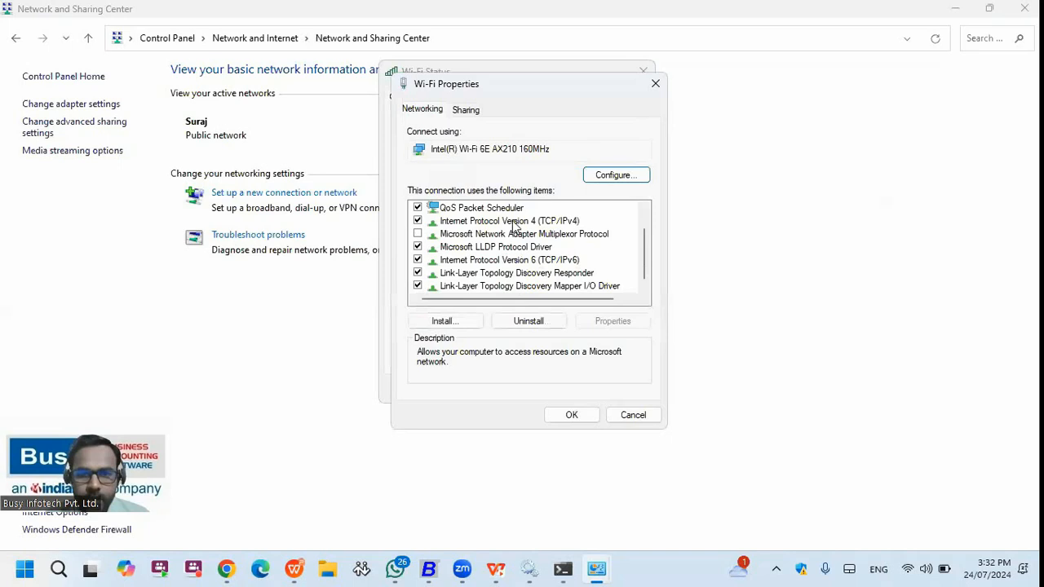
{"action": "double_click", "coordinate": [512, 220]}
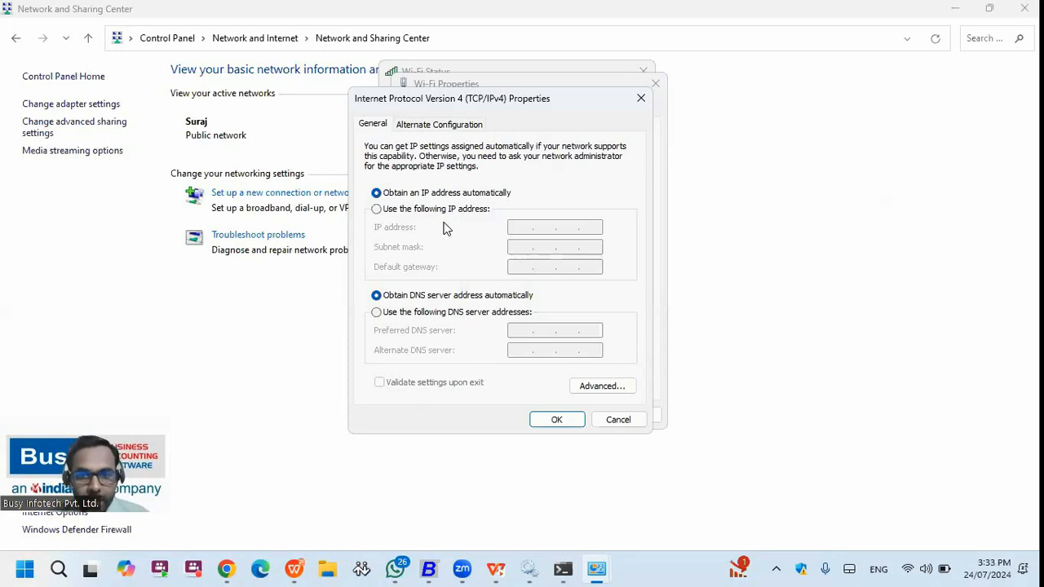
{"action": "left_click", "coordinate": [641, 98]}
{"action": "left_click", "coordinate": [657, 84]}
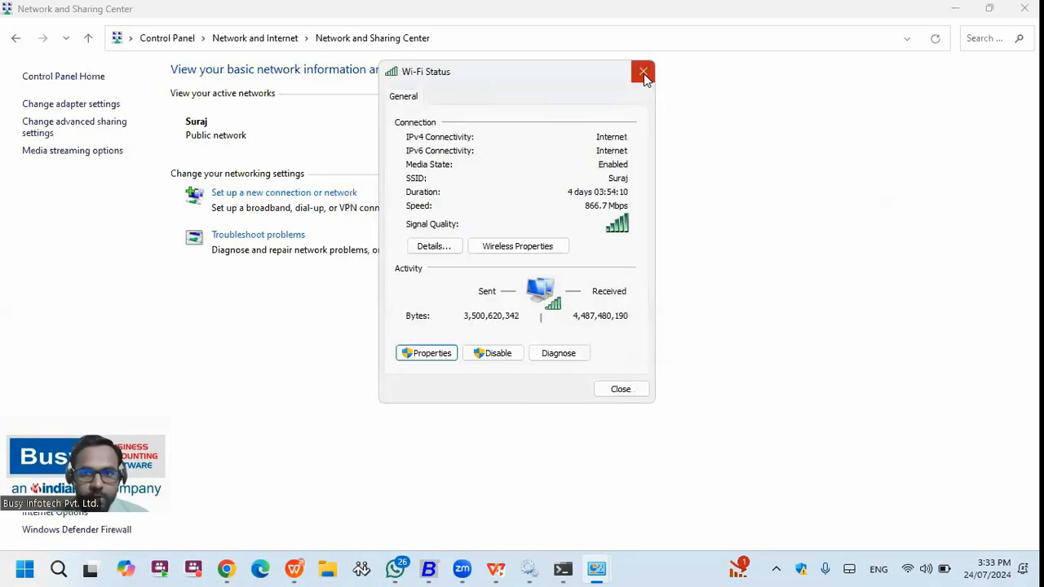
{"action": "left_click", "coordinate": [643, 73]}
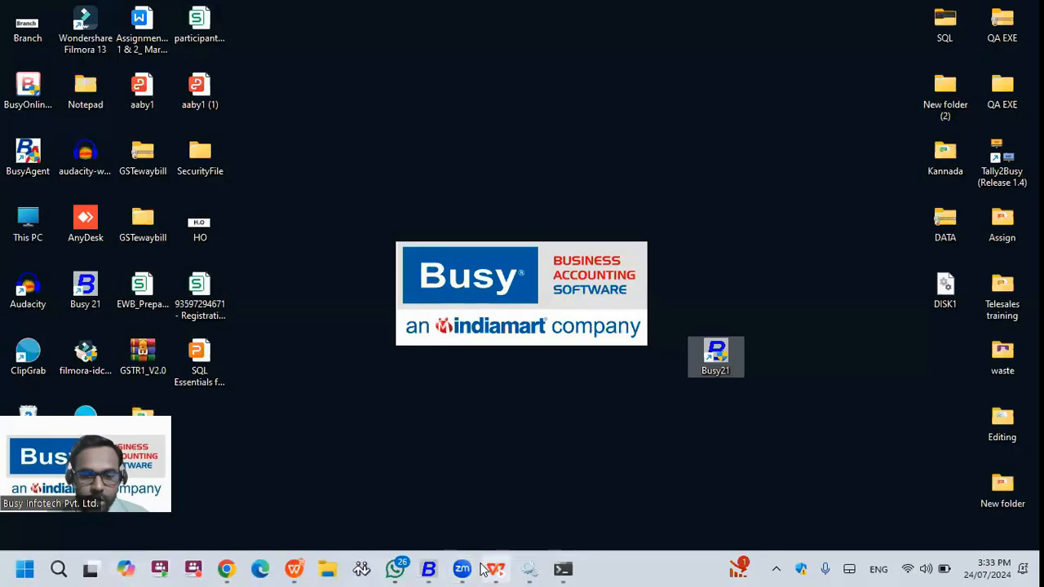
- Launch SQL Server Configuration Manager and show the network protocols for SQL20221
{"action": "left_click", "coordinate": [31, 565]}
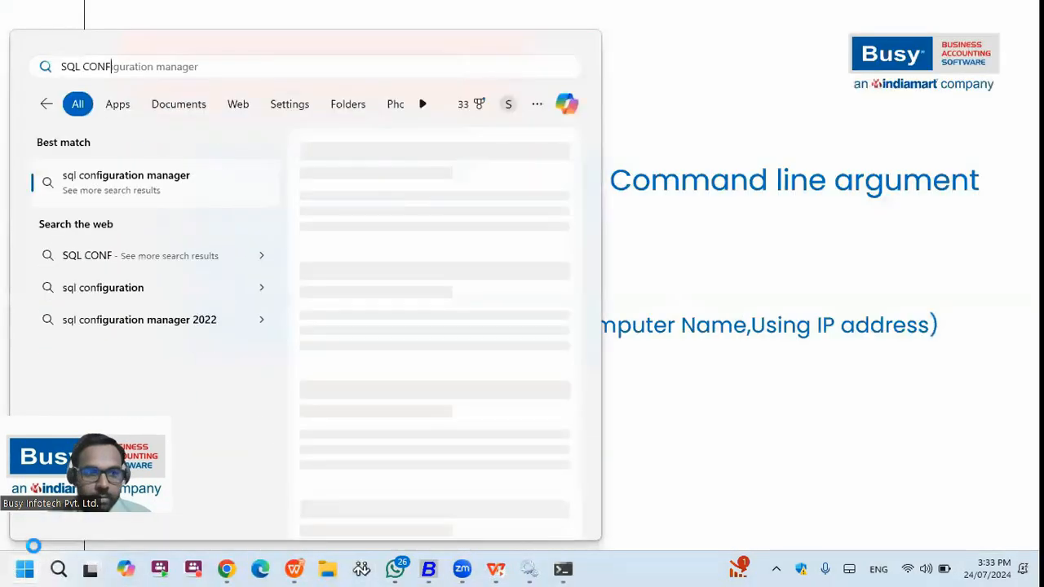
{"action": "key", "text": "BackSpace"}
{"action": "key", "text": "BackSpace"}
{"action": "key", "text": "BackSpace"}
{"action": "key", "text": "BackSpace"}
{"action": "key", "text": "BackSpace"}
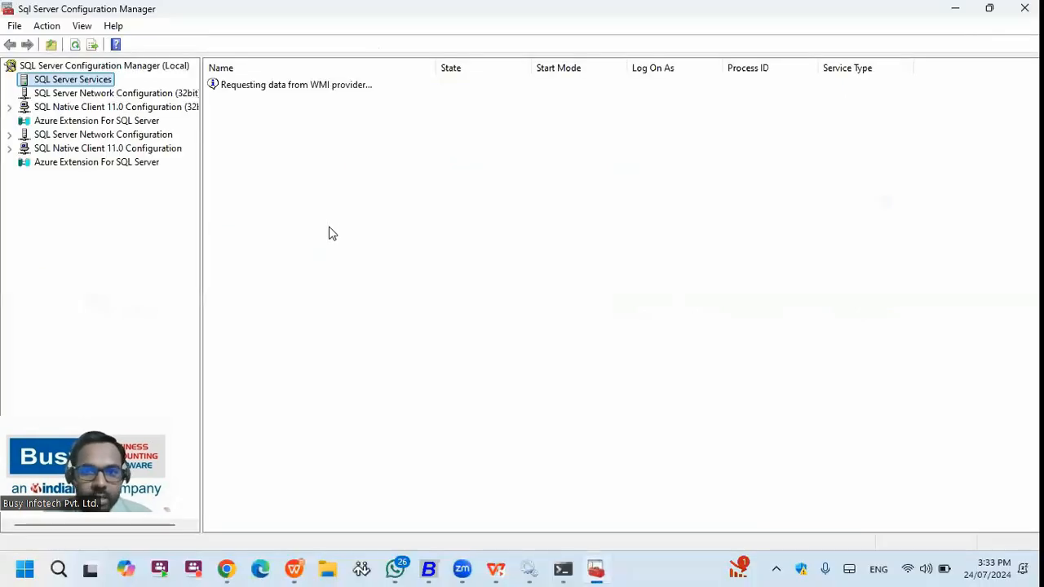
{"action": "double_click", "coordinate": [107, 137]}
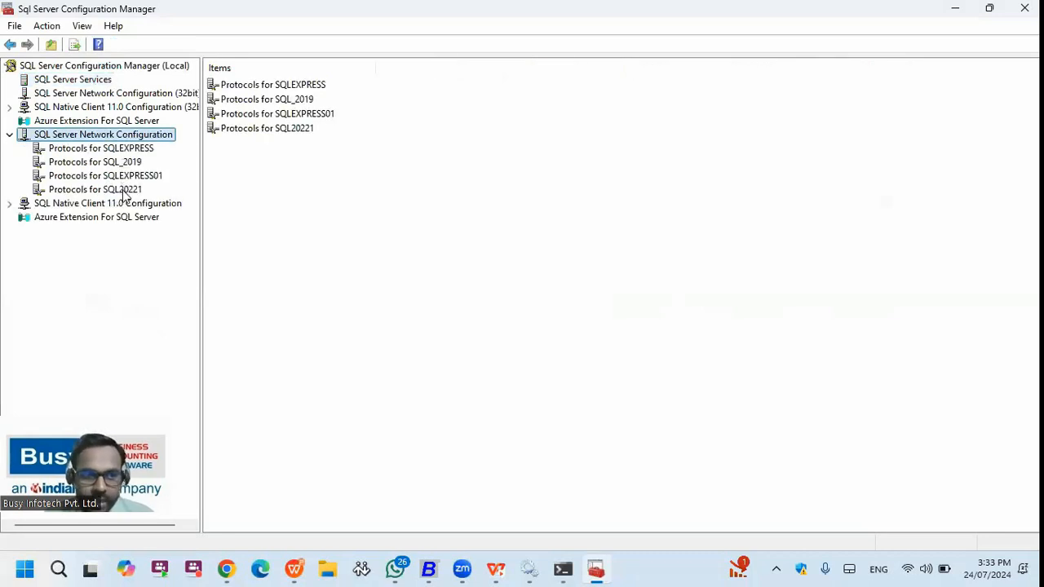
{"action": "left_click", "coordinate": [123, 192]}
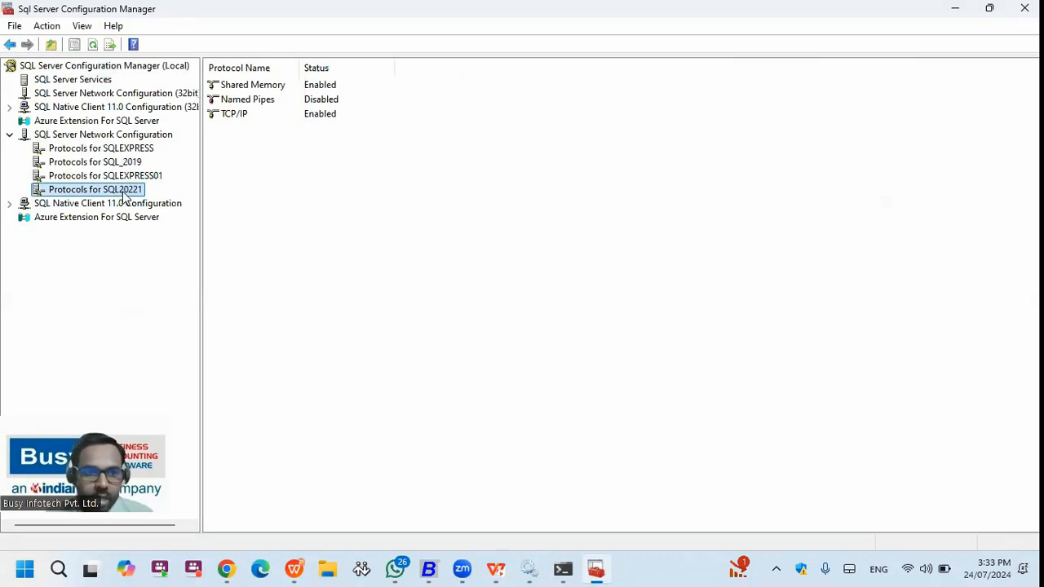
- Disable and re-enable TCP/IP for SQL20221, then open its Properties
{"action": "left_click", "coordinate": [242, 121]}
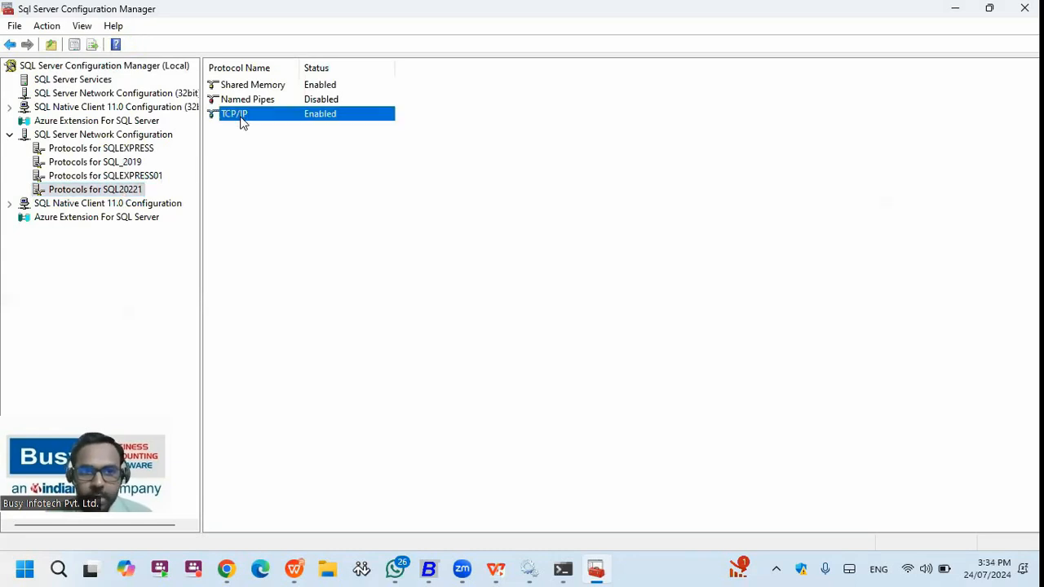
{"action": "right_click", "coordinate": [243, 119]}
{"action": "left_click", "coordinate": [279, 145]}
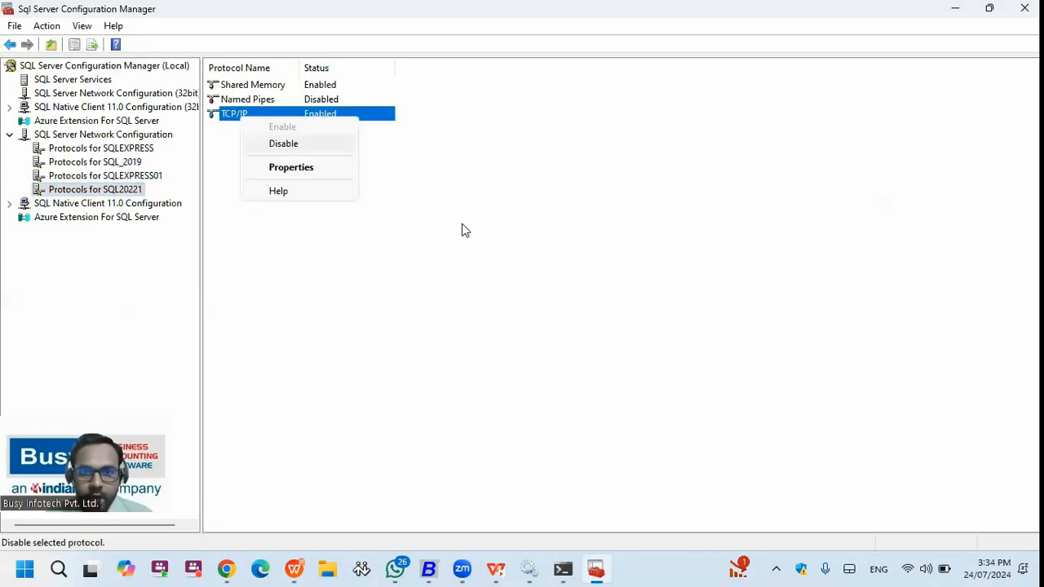
{"action": "key", "text": "Return"}
{"action": "right_click", "coordinate": [322, 117]}
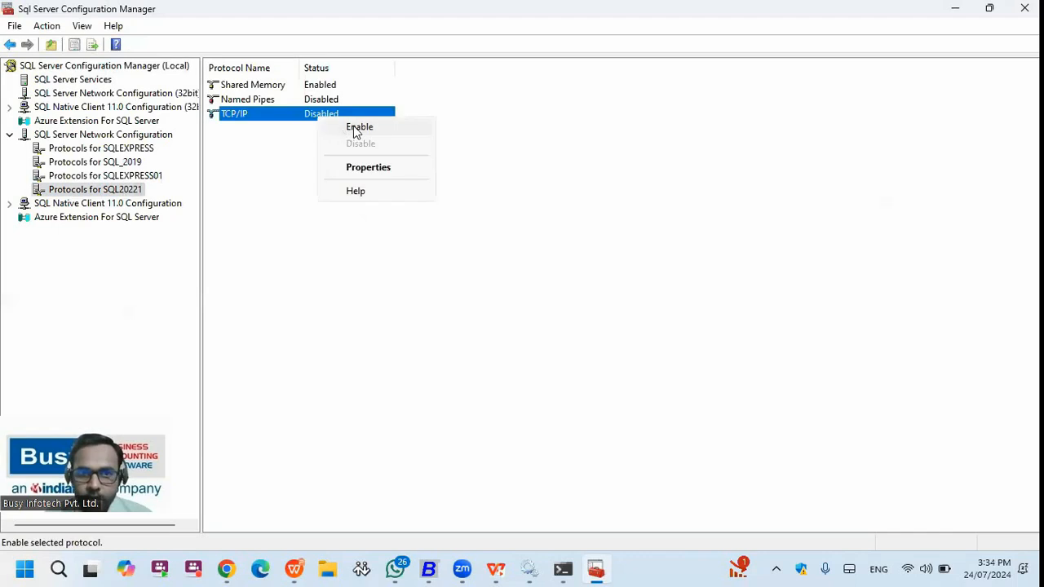
{"action": "left_click", "coordinate": [359, 127]}
{"action": "left_click", "coordinate": [637, 316]}
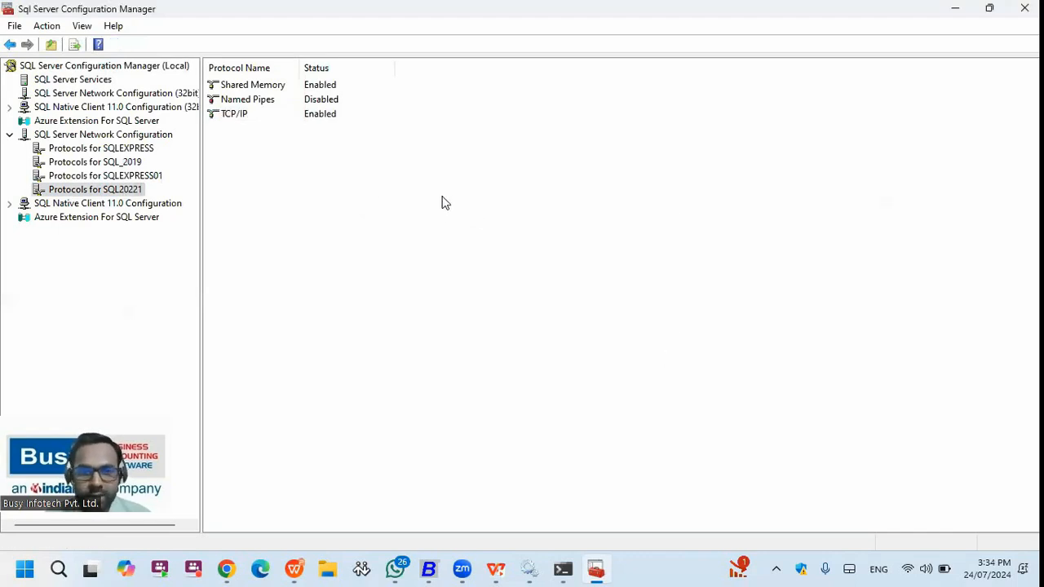
{"action": "right_click", "coordinate": [247, 119]}
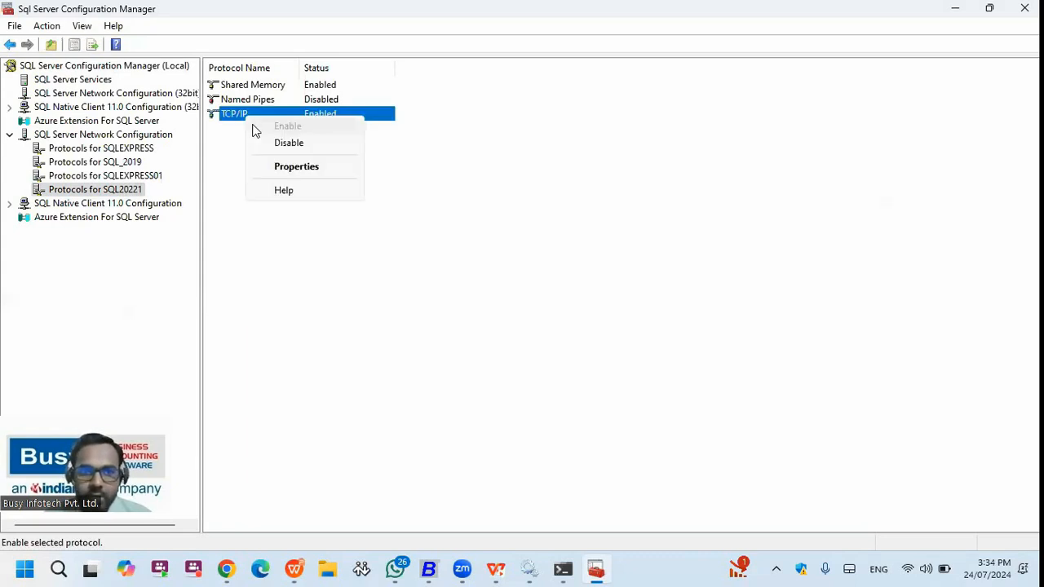
{"action": "left_click", "coordinate": [291, 170]}
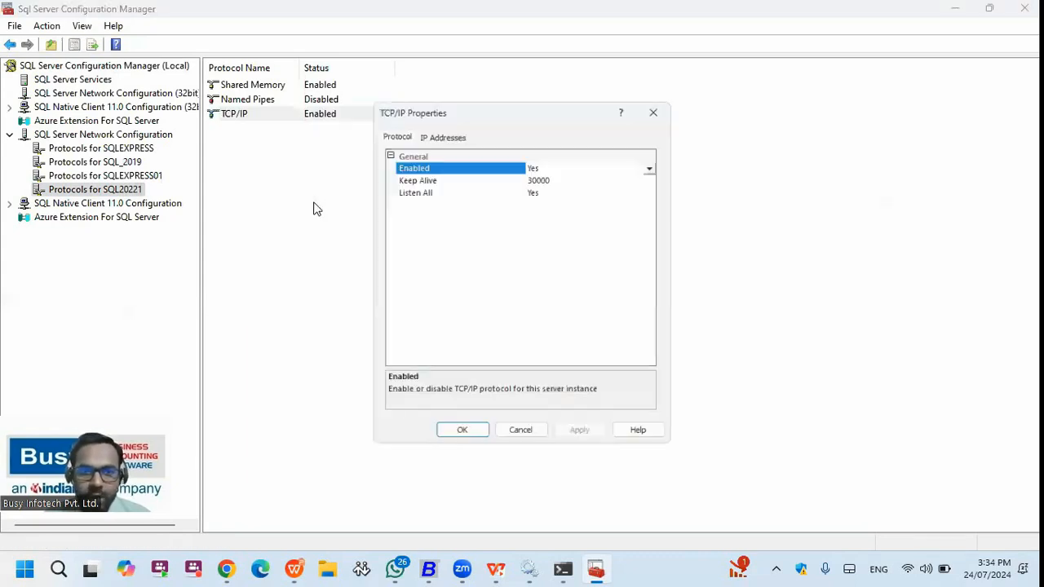
- Compare the IP4 address 192.168.29.101 on the IP Addresses tab with the ipconfig output
{"action": "left_click", "coordinate": [441, 132]}
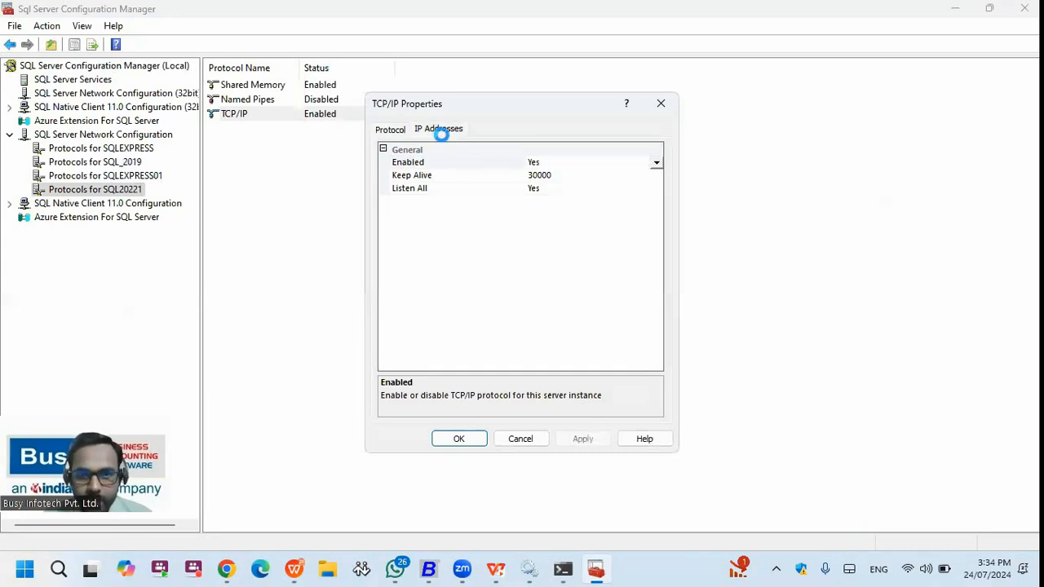
{"action": "left_click_drag", "start_coordinate": [659, 172], "coordinate": [655, 281]}
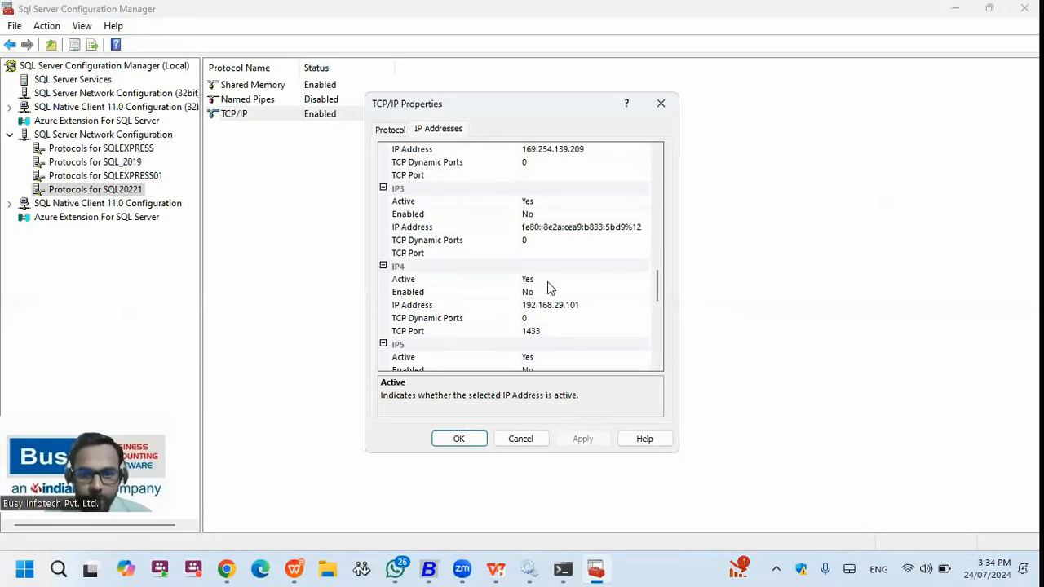
{"action": "left_click", "coordinate": [436, 268]}
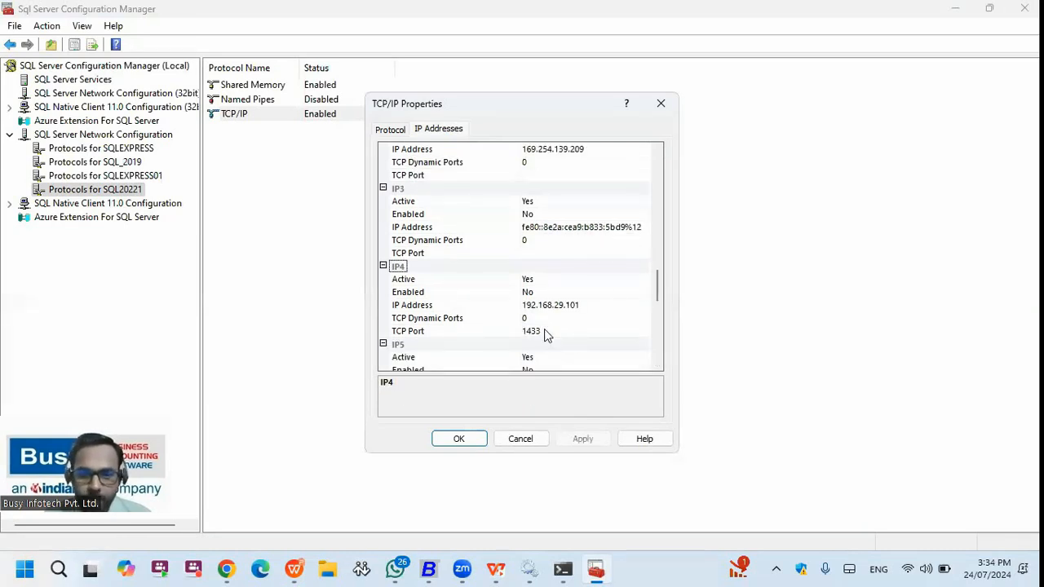
{"action": "left_click", "coordinate": [586, 306]}
{"action": "left_click_drag", "start_coordinate": [586, 306], "coordinate": [519, 304]}
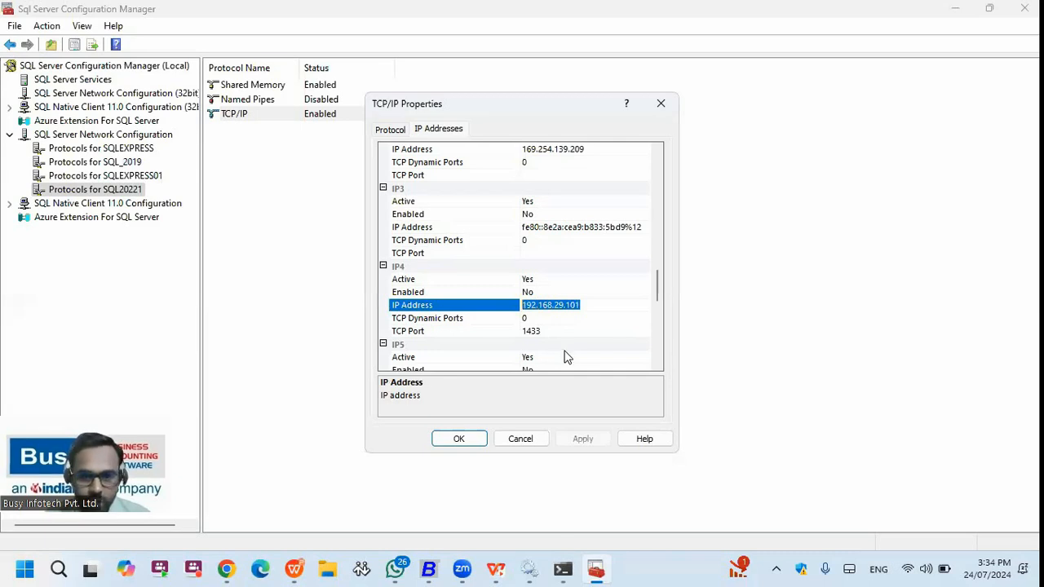
{"action": "left_click", "coordinate": [561, 570]}
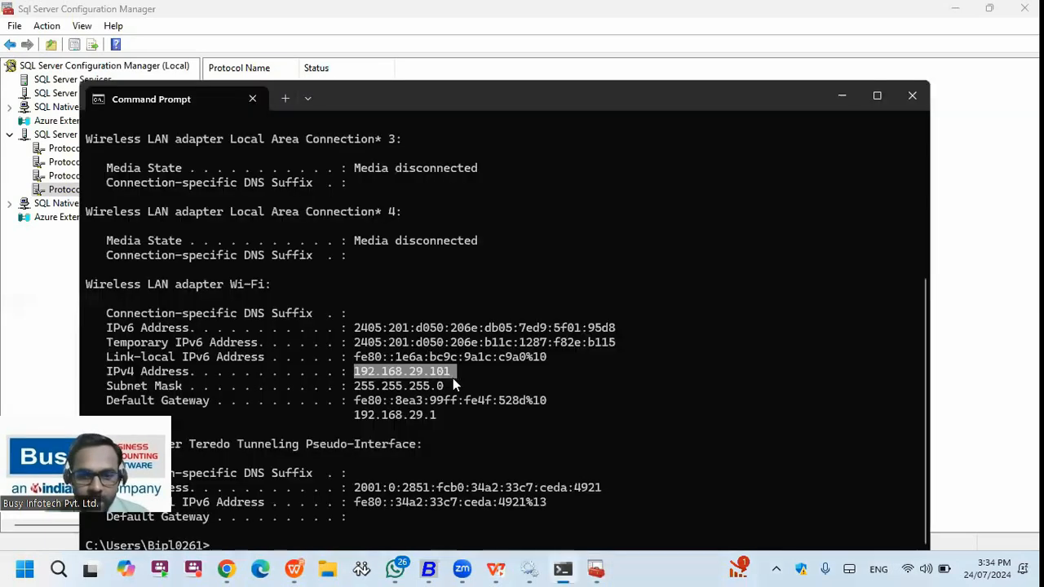
{"action": "left_click_drag", "start_coordinate": [359, 379], "coordinate": [354, 377]}
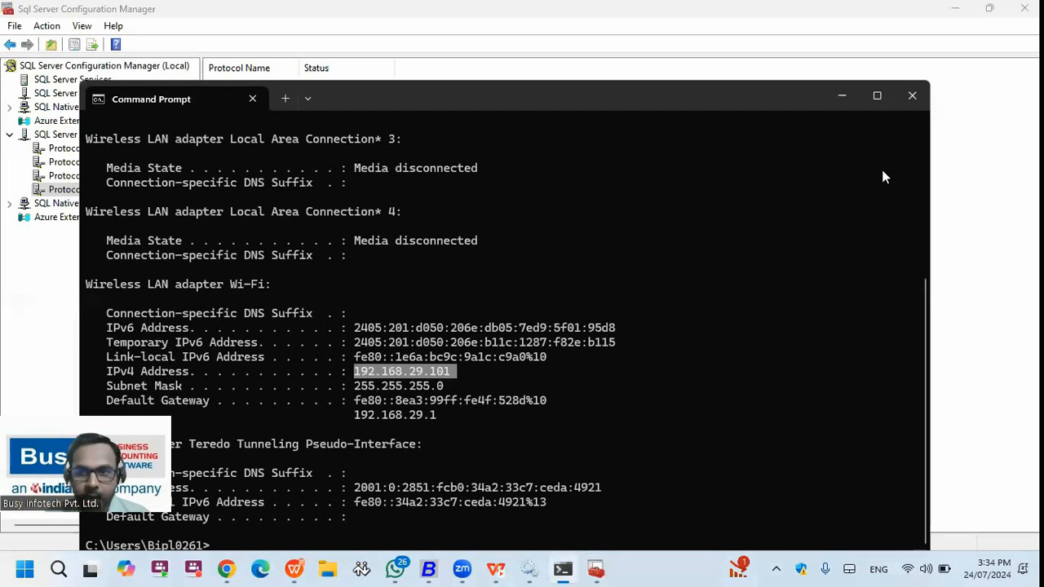
{"action": "key", "text": "alt+Tab"}
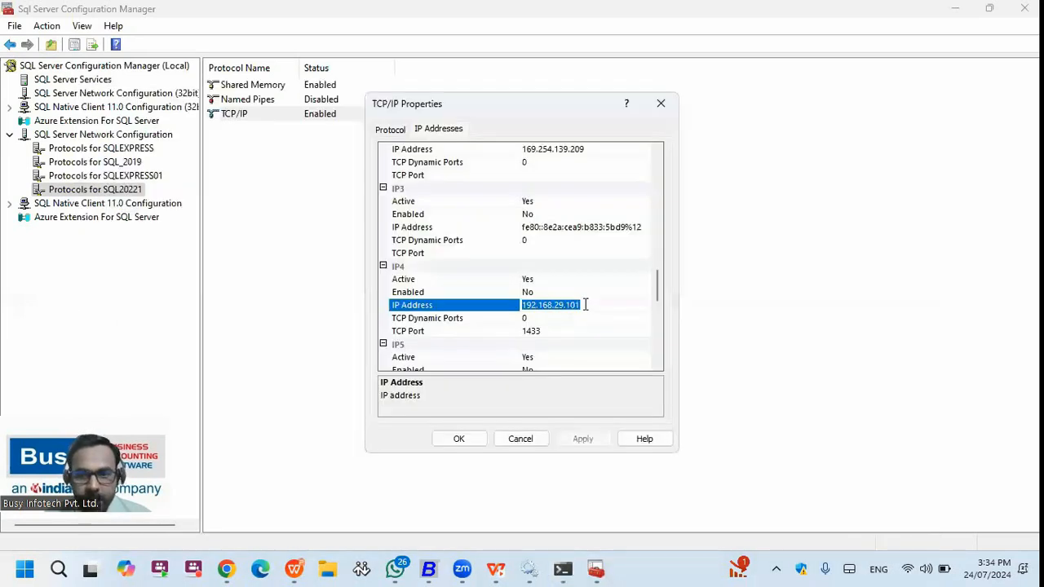
{"action": "left_click", "coordinate": [586, 305]}
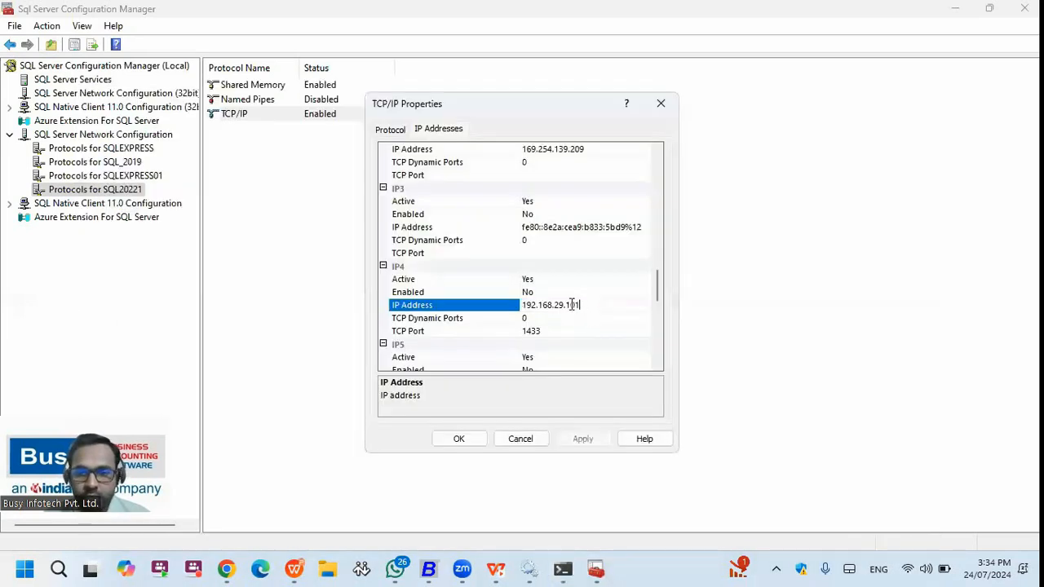
{"action": "key", "text": "ctrl+a"}
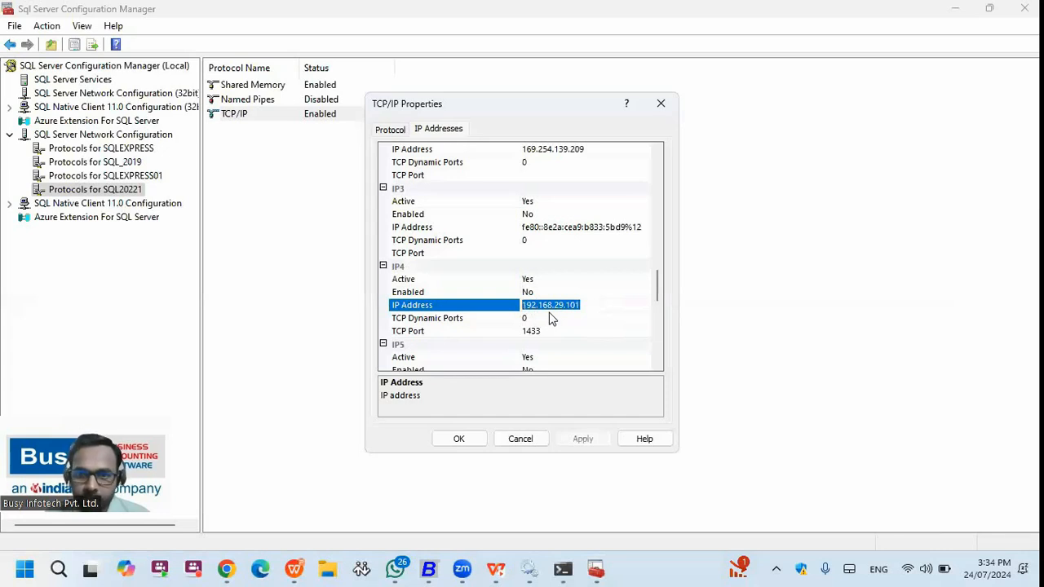
{"action": "left_click", "coordinate": [562, 569]}
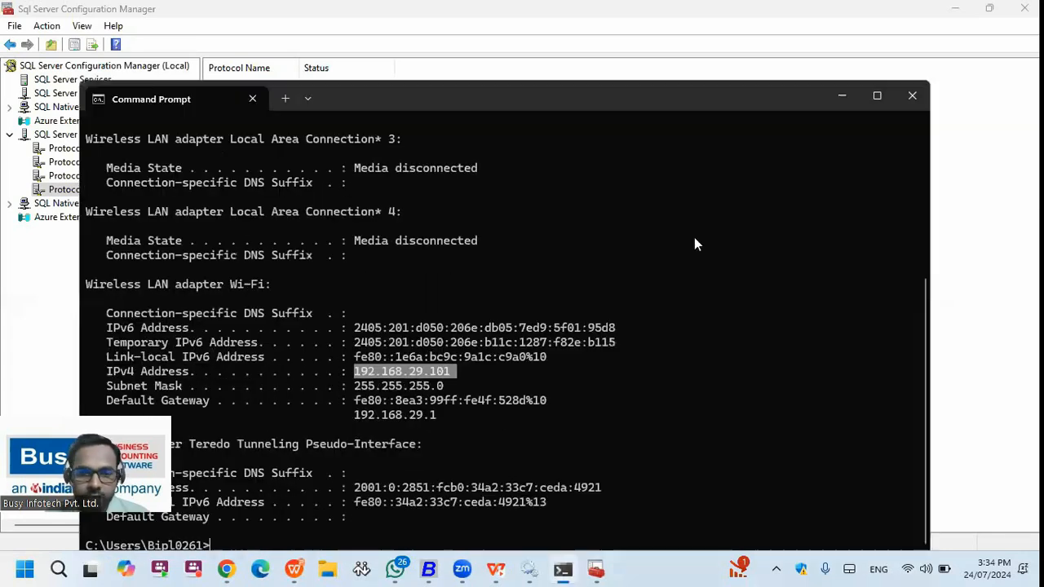
{"action": "left_click", "coordinate": [842, 97]}
{"action": "left_click", "coordinate": [589, 305]}
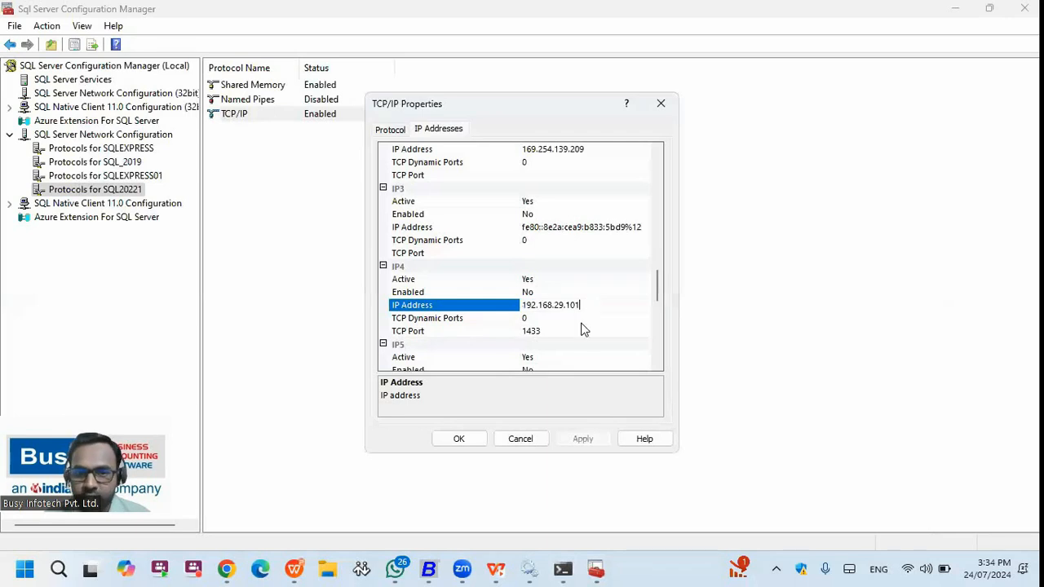
- Check IP4 TCP port 1433 and IPAll ports (dynamic 52864, TCP 1433), then close the properties
{"action": "left_click", "coordinate": [552, 330]}
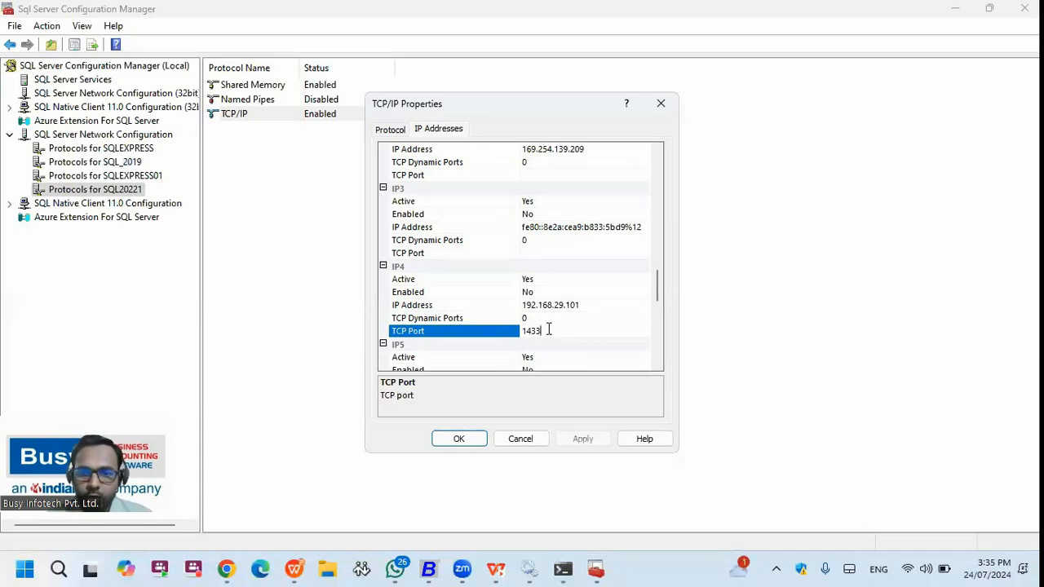
{"action": "left_click_drag", "start_coordinate": [657, 284], "coordinate": [657, 346]}
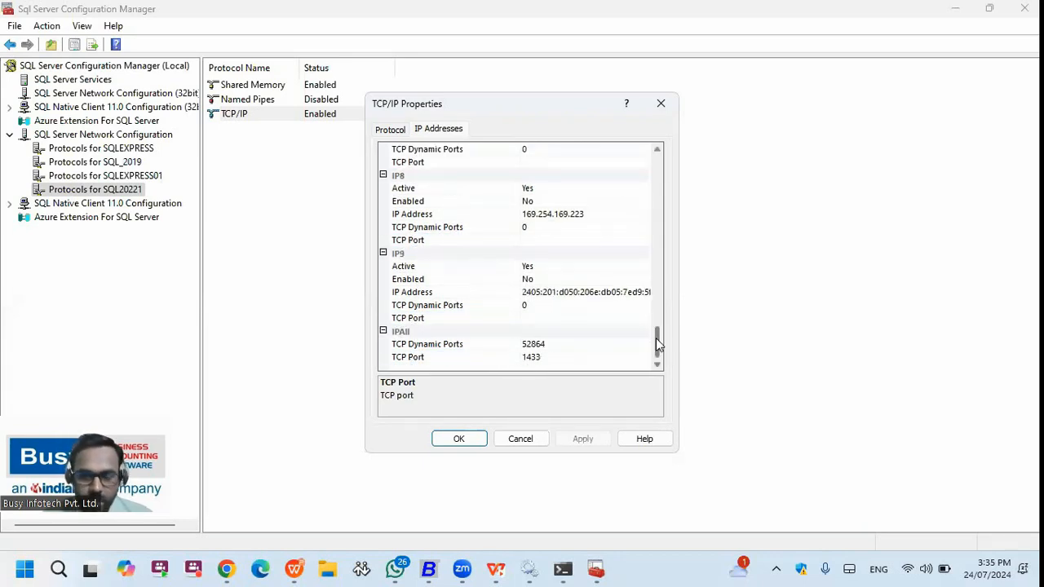
{"action": "left_click", "coordinate": [545, 345]}
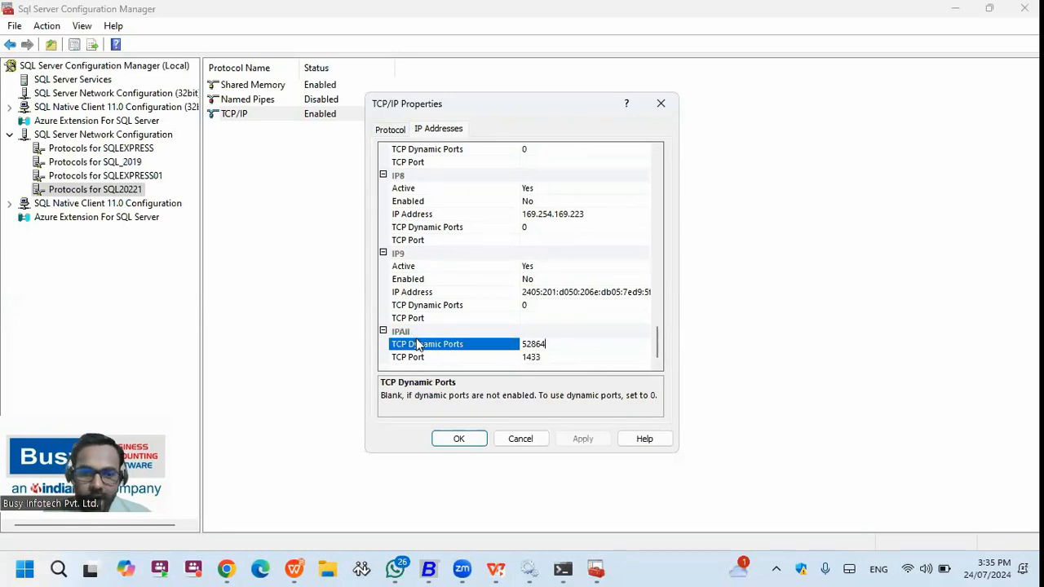
{"action": "left_click", "coordinate": [542, 357]}
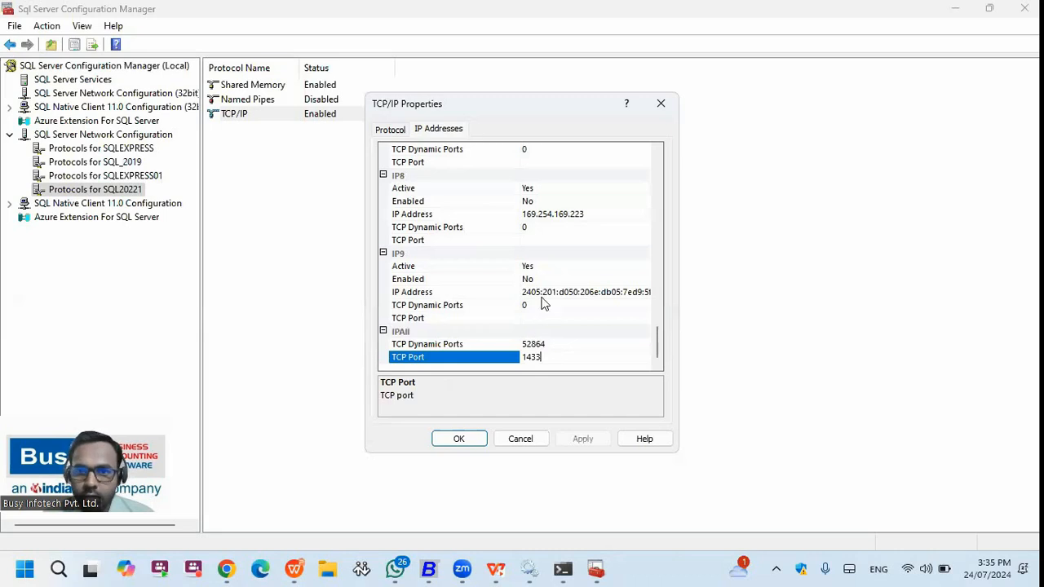
{"action": "left_click", "coordinate": [660, 103]}
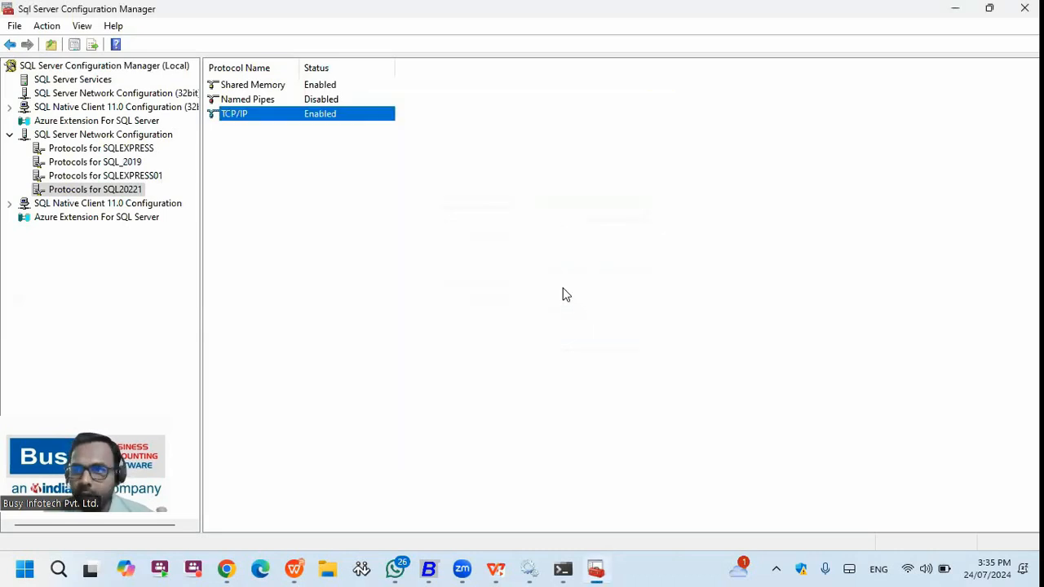
- Select the running SQL Server (SQL20221) service in the SQL Server Services list
{"action": "left_click", "coordinate": [91, 80]}
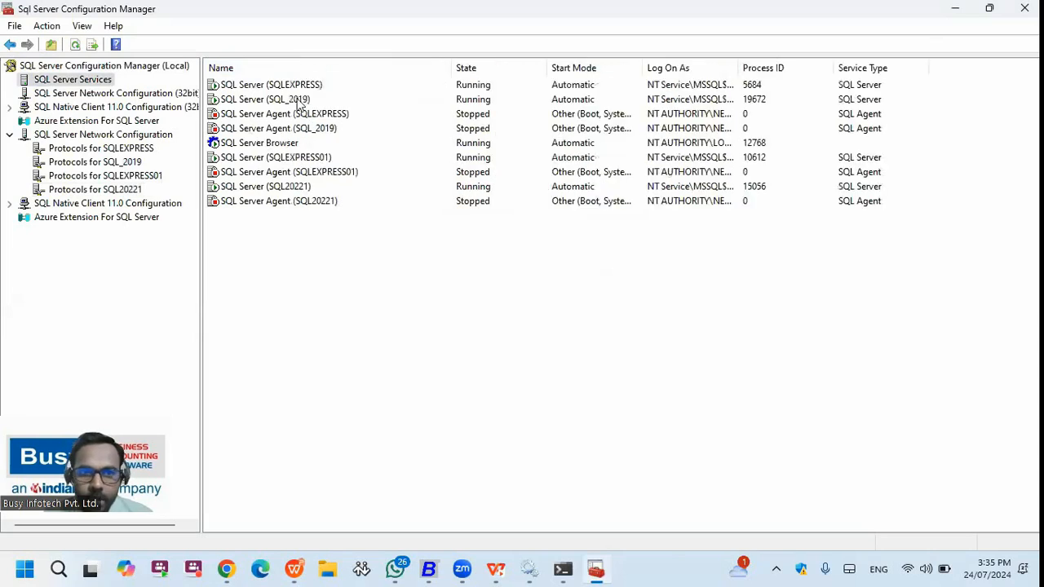
{"action": "left_click", "coordinate": [301, 188]}
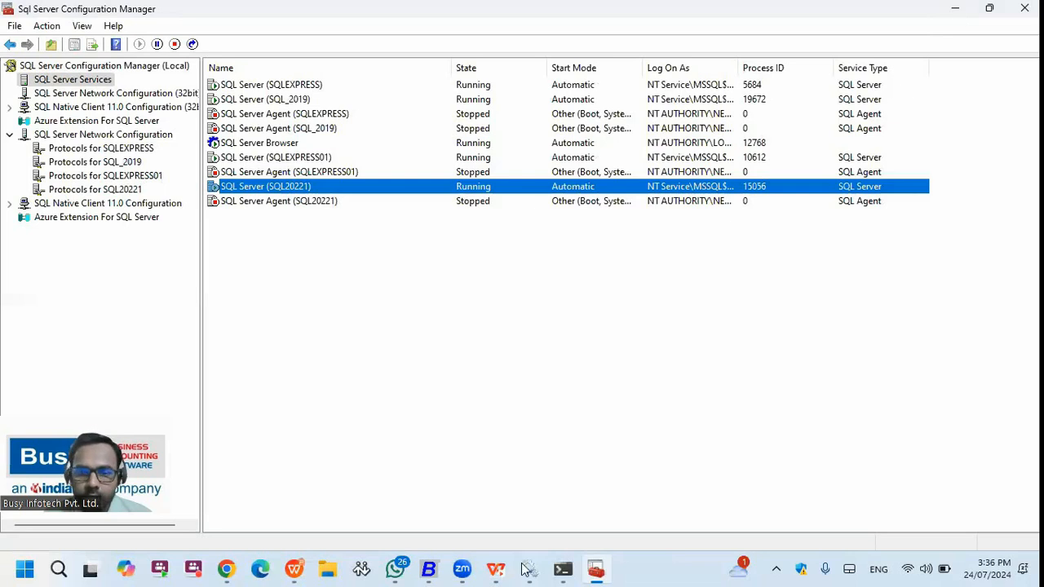
{"action": "left_click", "coordinate": [439, 569]}
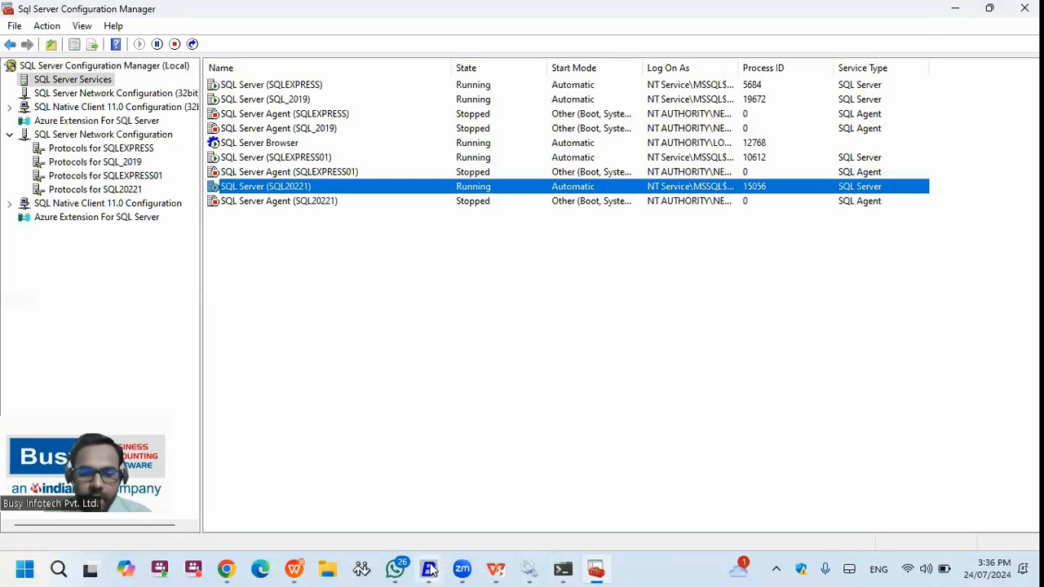
- Replace the \SQL20221 instance with ,1433 so the server name is 192.168.29.101,1433, then save
{"action": "left_click", "coordinate": [590, 493]}
{"action": "left_click_drag", "start_coordinate": [229, 123], "coordinate": [173, 123]}
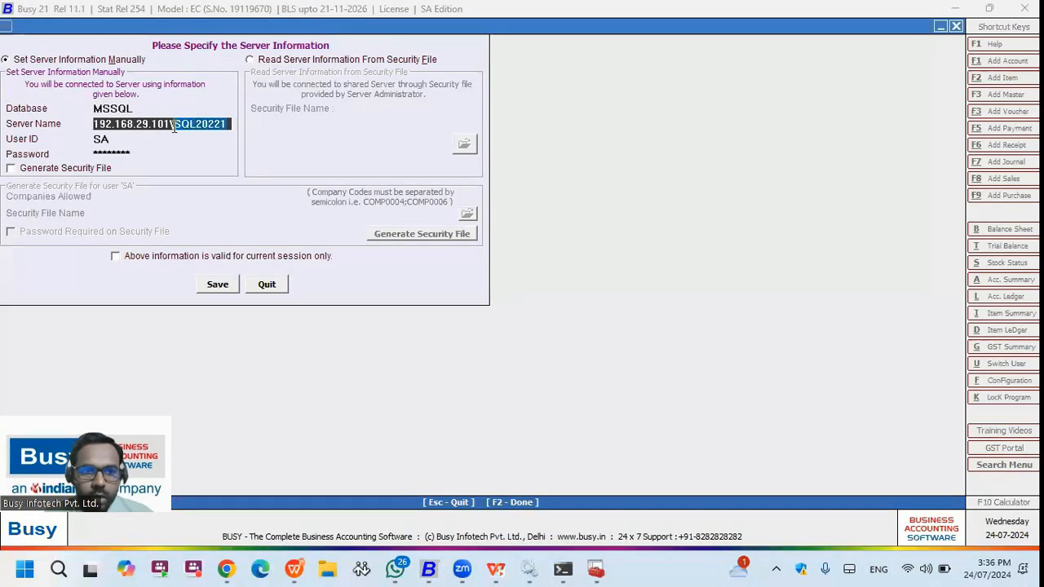
{"action": "key", "text": "BackSpace"}
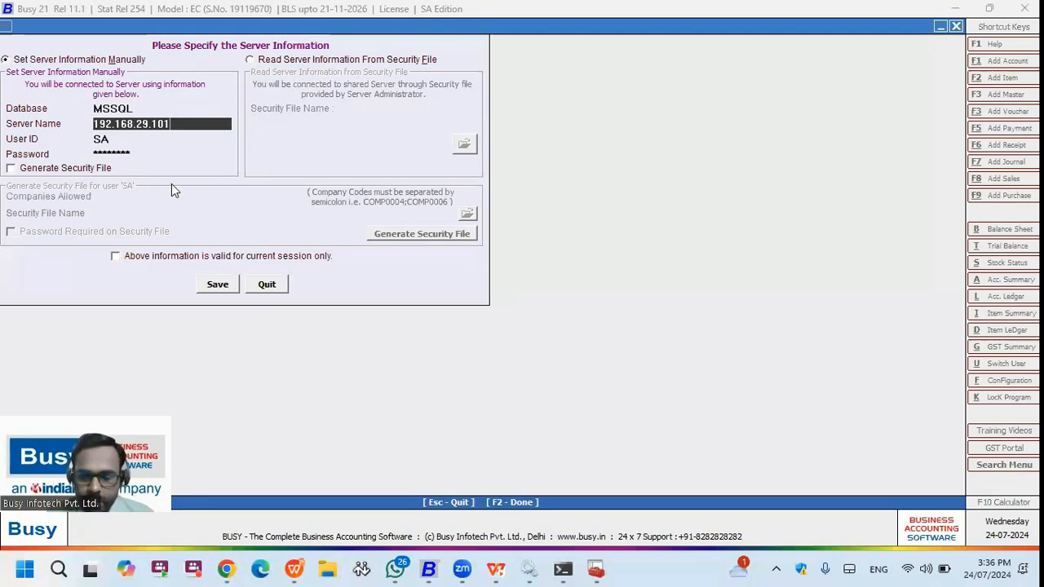
{"action": "type", "text": ",1433"}
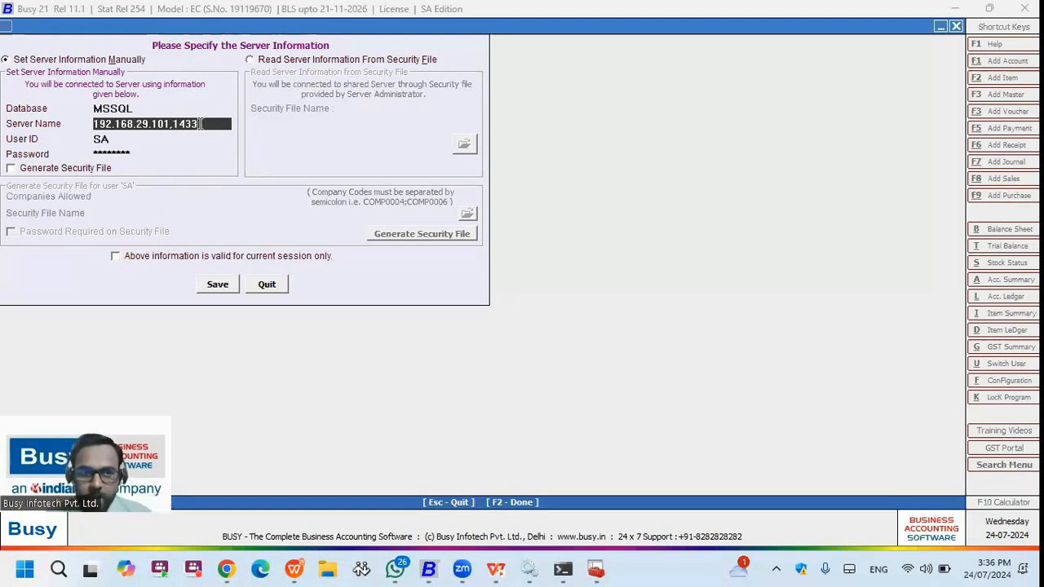
{"action": "left_click", "coordinate": [147, 140]}
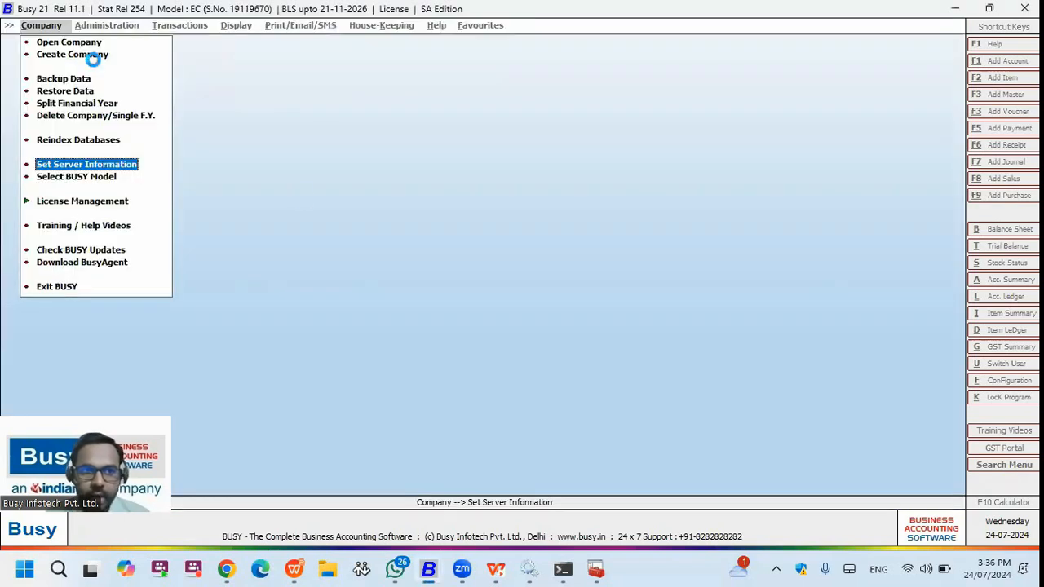
{"action": "left_click", "coordinate": [87, 54]}
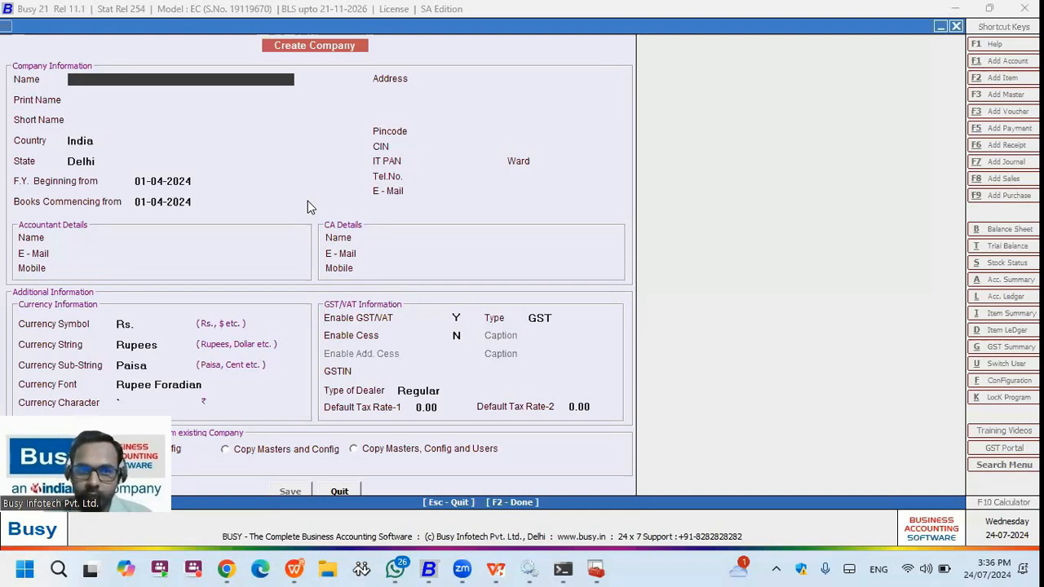
- Close the Create Company form and exit BUSY, with the system tray icons shown
{"action": "key", "text": "Escape"}
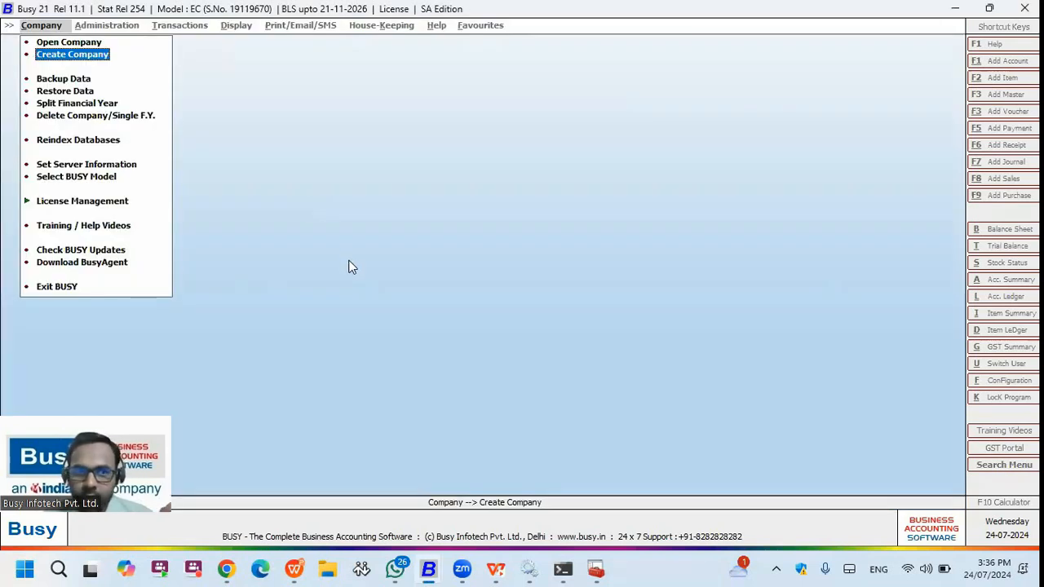
{"action": "left_click", "coordinate": [776, 568]}
{"action": "left_click", "coordinate": [112, 284]}
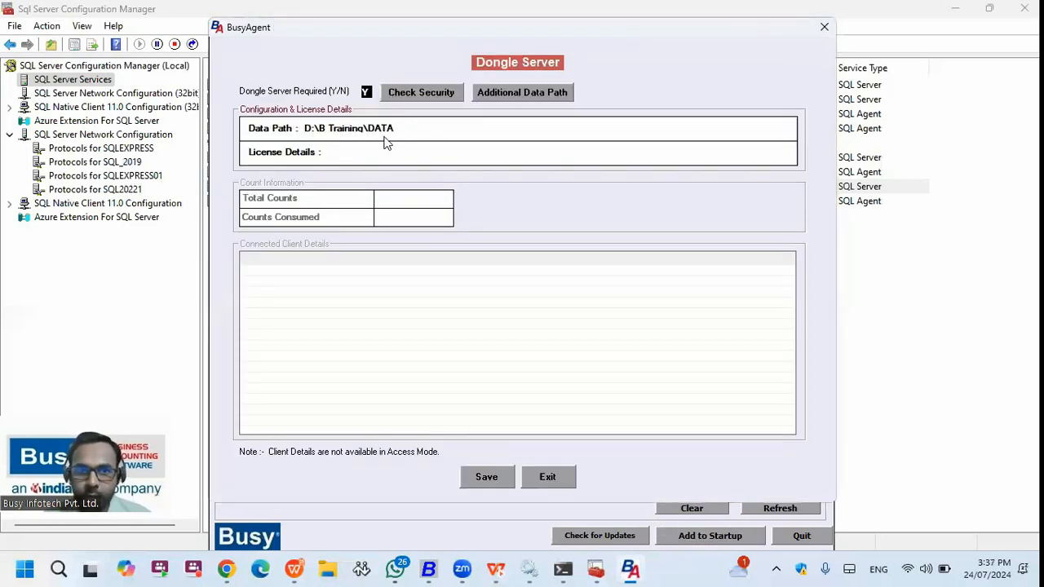
- Check the dongle server's licence security, then close BusyAgent and confirm its prompt
{"action": "left_click", "coordinate": [440, 95]}
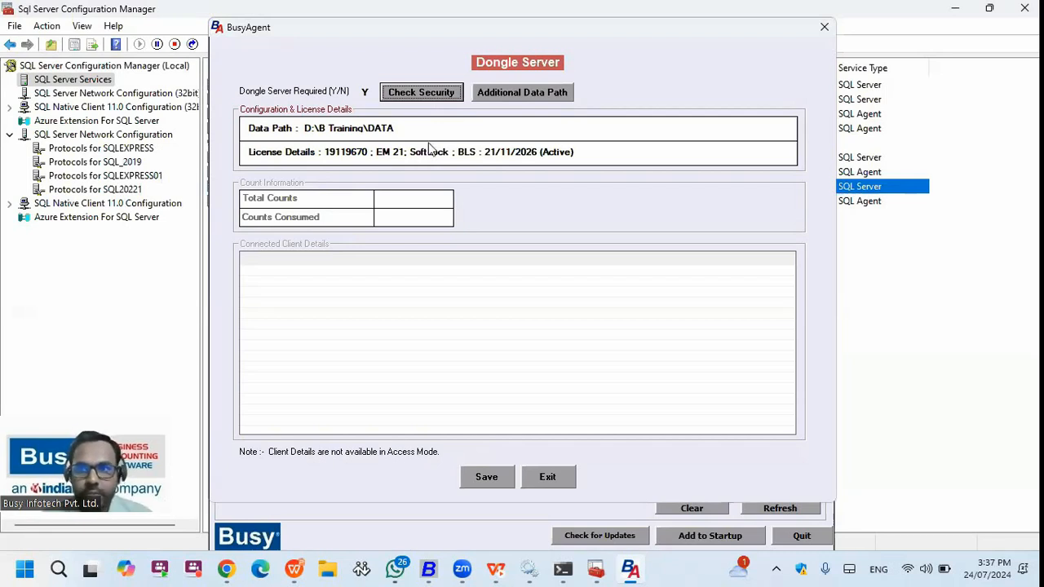
{"action": "left_click", "coordinate": [824, 27]}
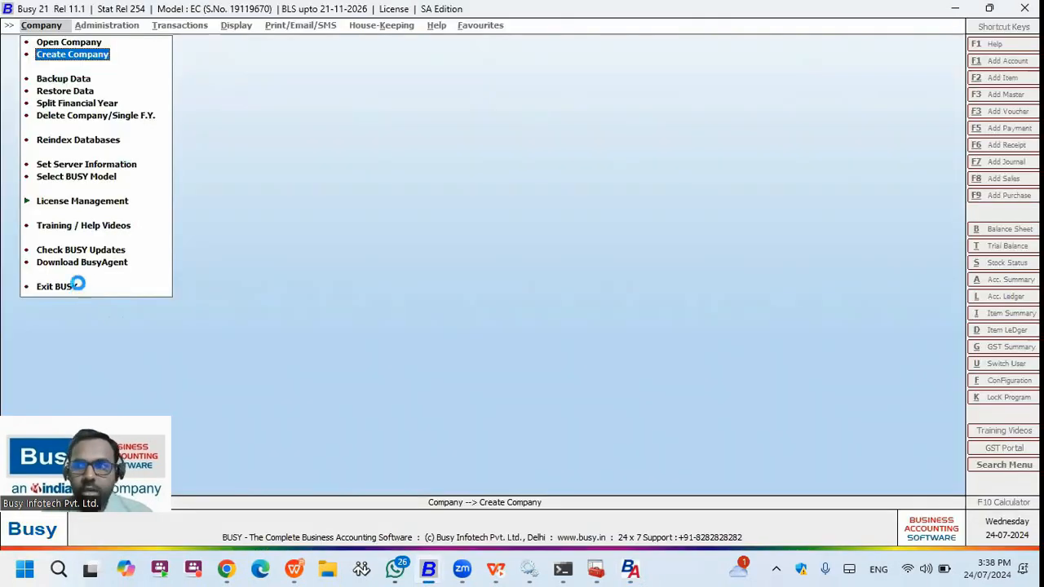
{"action": "left_click", "coordinate": [295, 569]}
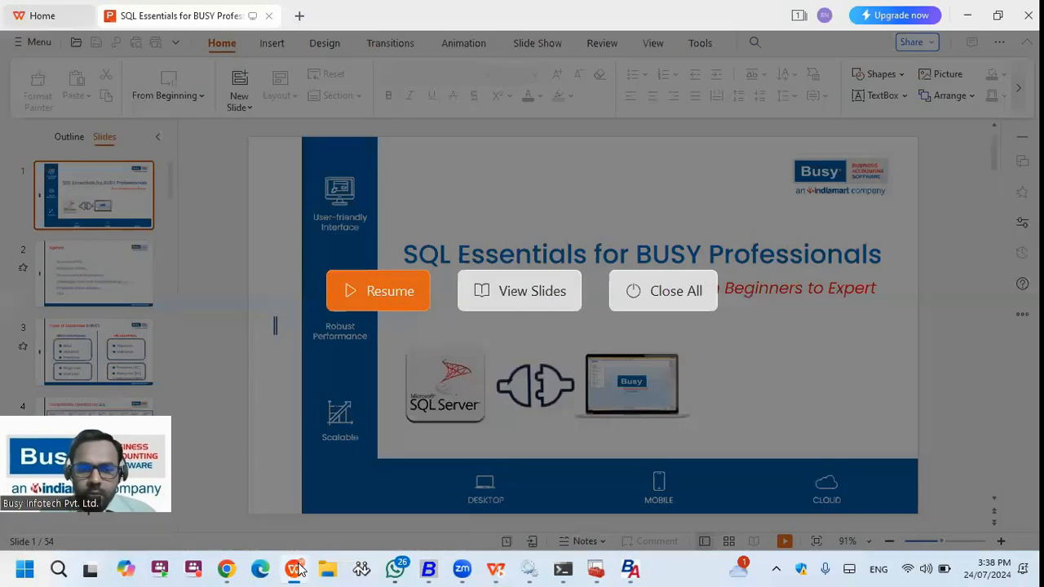
- Restart the SQL Server (SQL20221) service and dismiss the timeout error
{"action": "key", "text": "Return"}
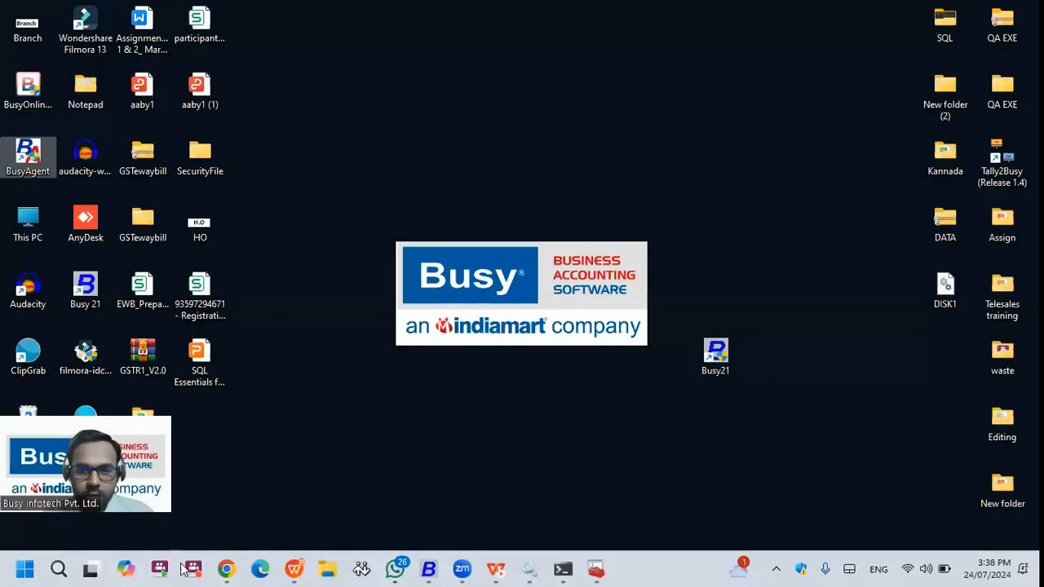
{"action": "left_click", "coordinate": [528, 569]}
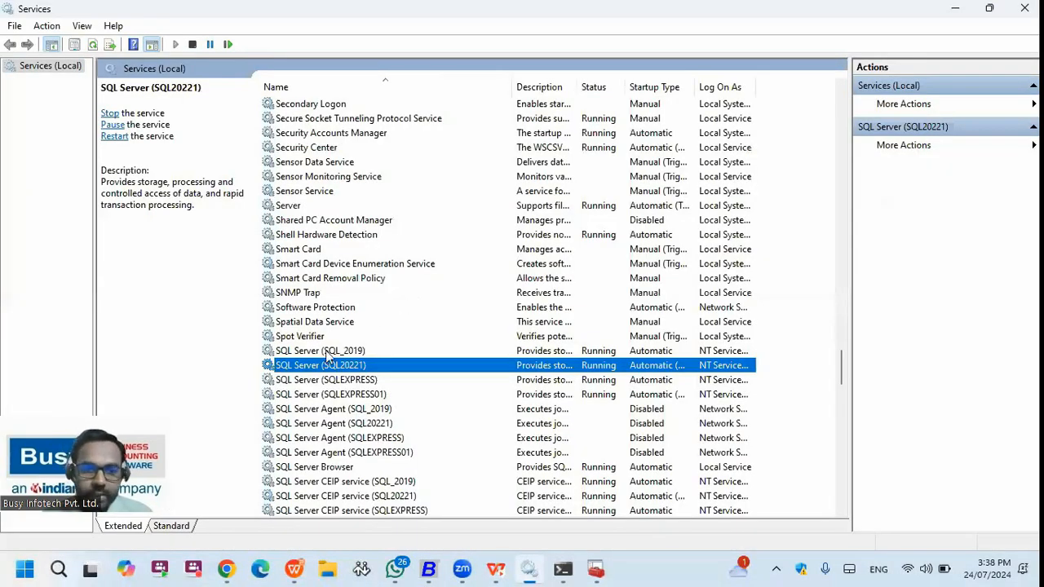
{"action": "right_click", "coordinate": [347, 367]}
{"action": "right_click", "coordinate": [319, 379]}
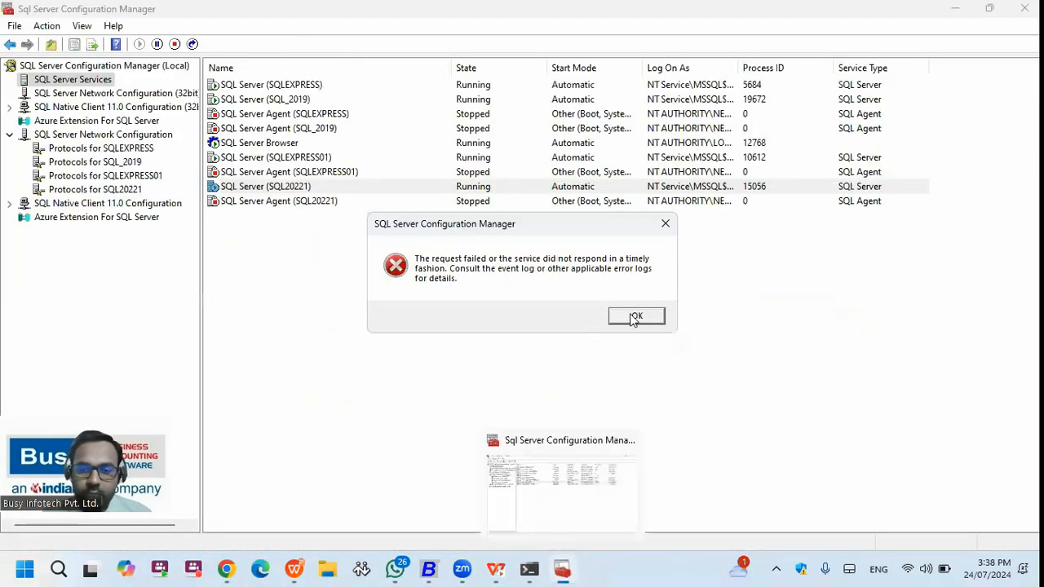
{"action": "key", "text": "Return"}
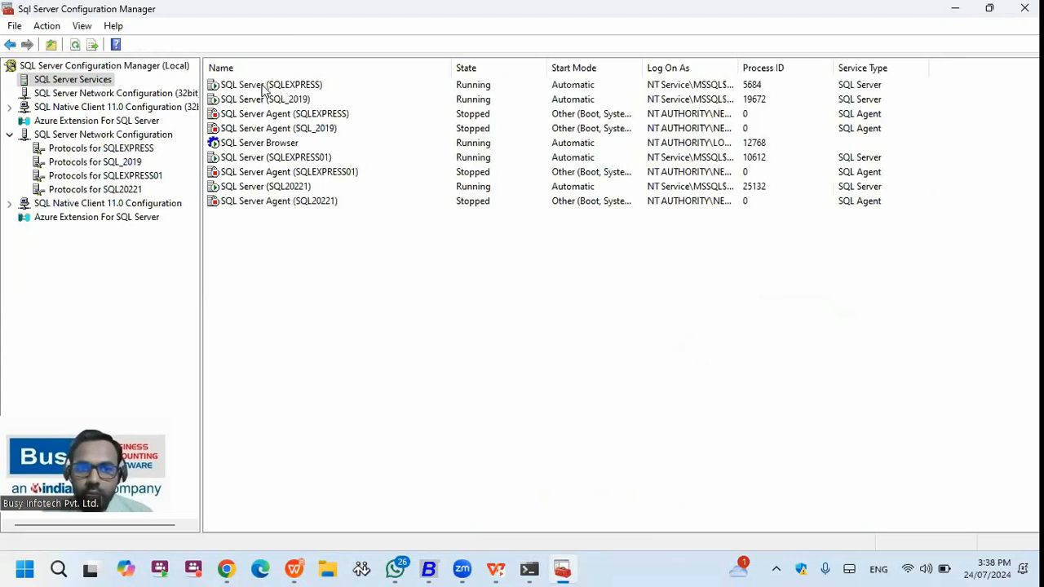
- Show the Start/Stop actions for SQL Server Agent (SQLEXPRESS), SQL Server (SQL_2019) and another service
{"action": "left_click", "coordinate": [563, 569]}
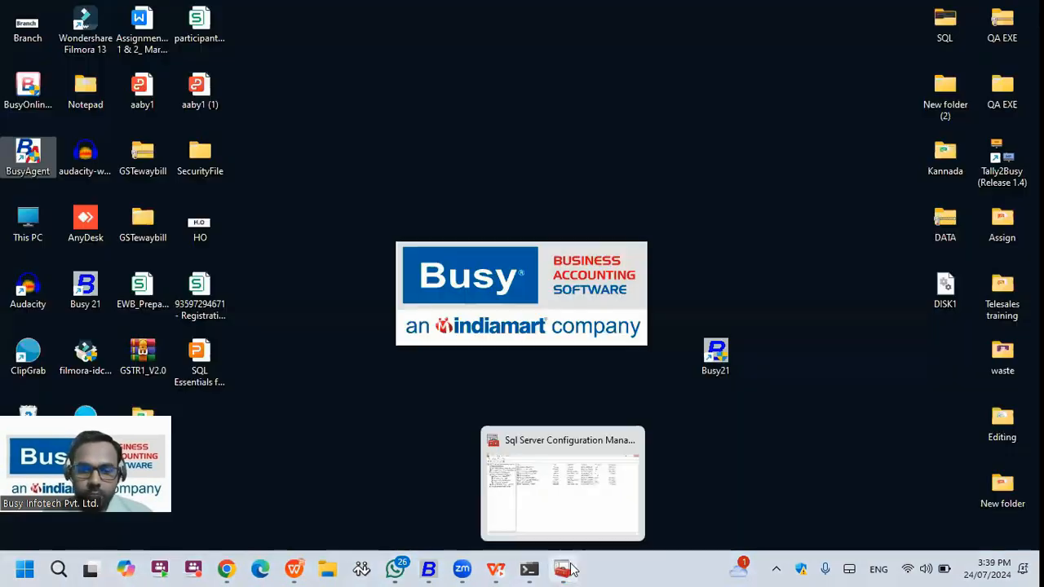
{"action": "left_click", "coordinate": [571, 569]}
{"action": "right_click", "coordinate": [327, 116]}
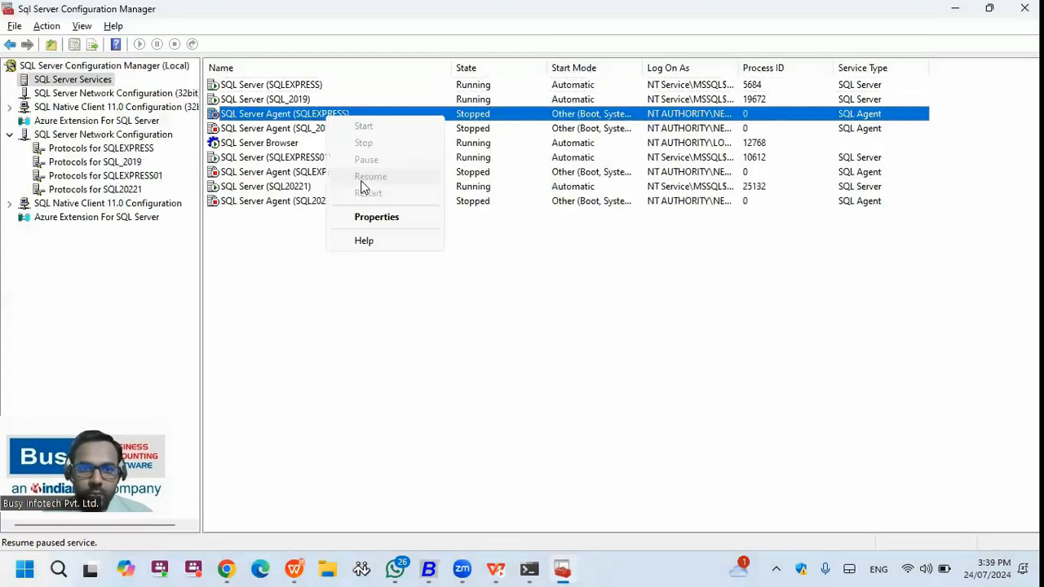
{"action": "right_click", "coordinate": [281, 129]}
{"action": "right_click", "coordinate": [266, 99]}
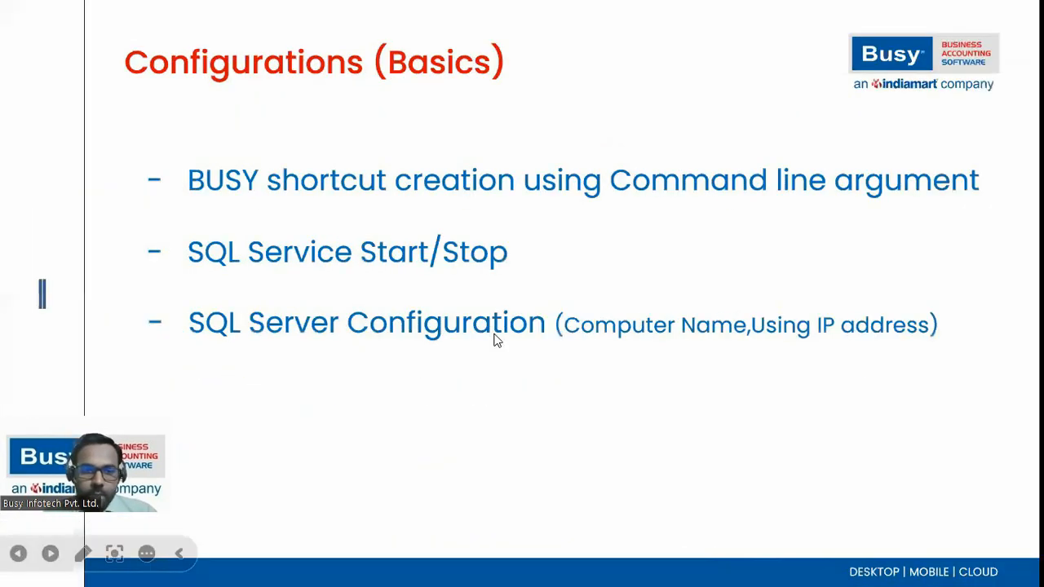
- Reveal the Security Settings bullet, then leave the slideshow for the desktop
{"action": "left_click", "coordinate": [498, 342]}
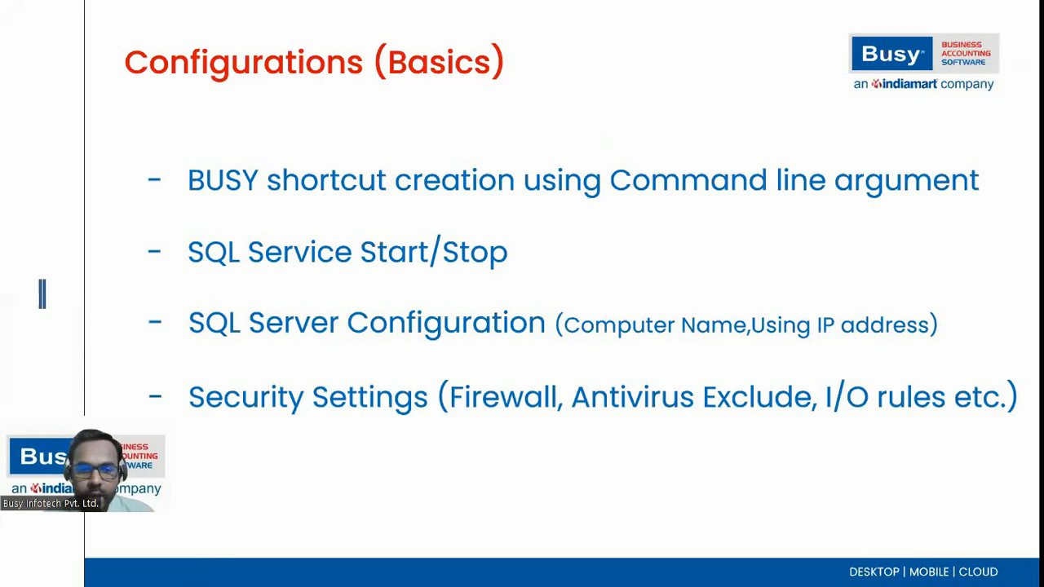
{"action": "key", "text": "super+d"}
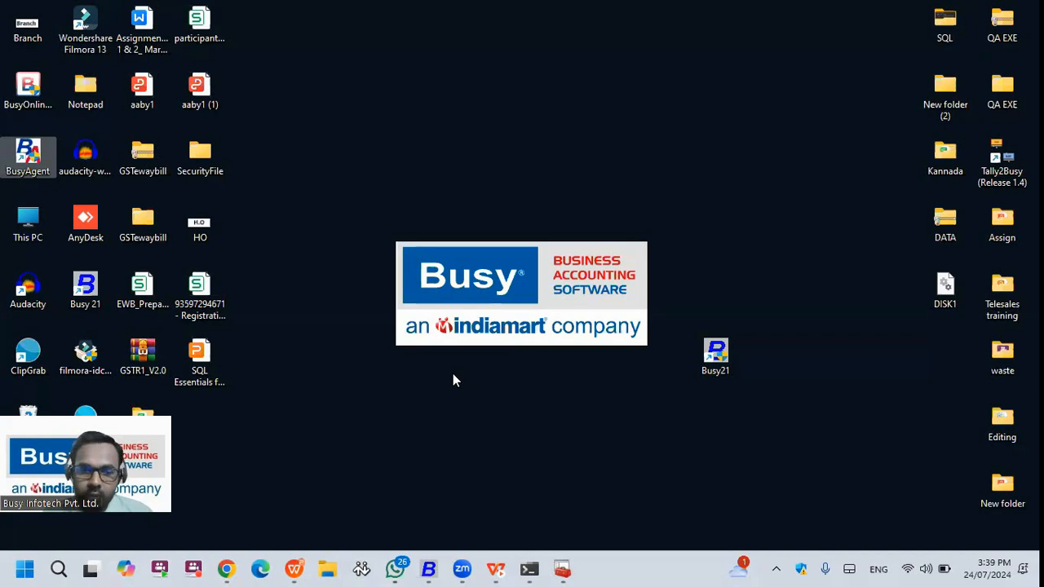
- Go from Control Panel through System and Security and Windows Defender Firewall to Advanced settings
{"action": "left_click", "coordinate": [22, 570]}
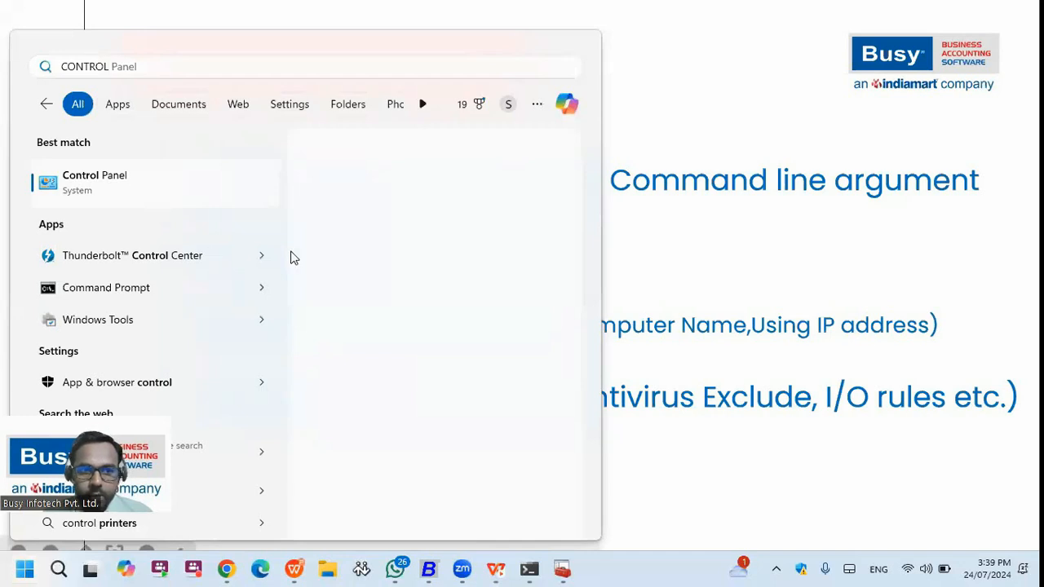
{"action": "key", "text": "Escape"}
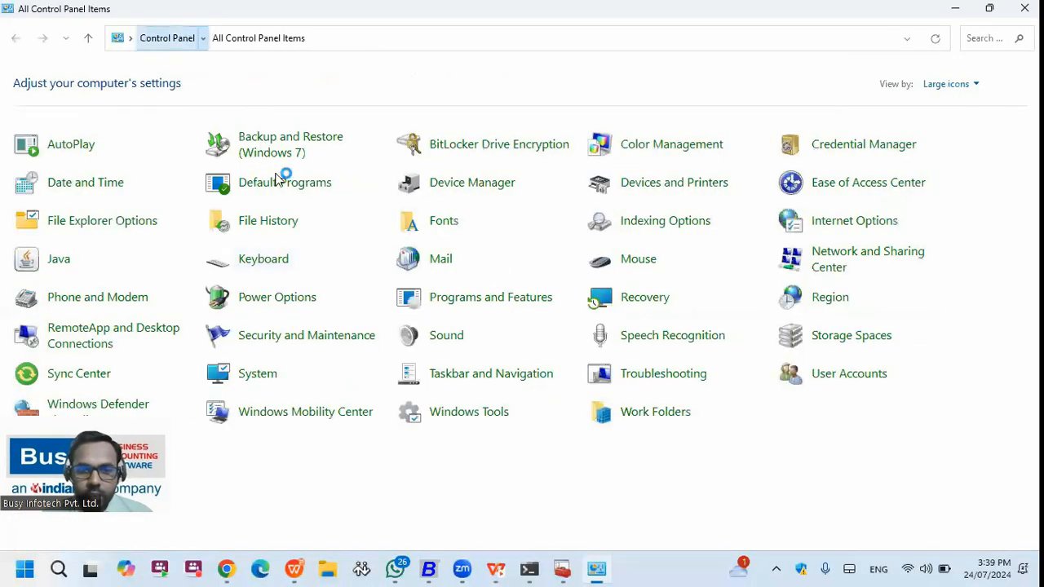
{"action": "left_click", "coordinate": [354, 127]}
{"action": "left_click", "coordinate": [282, 133]}
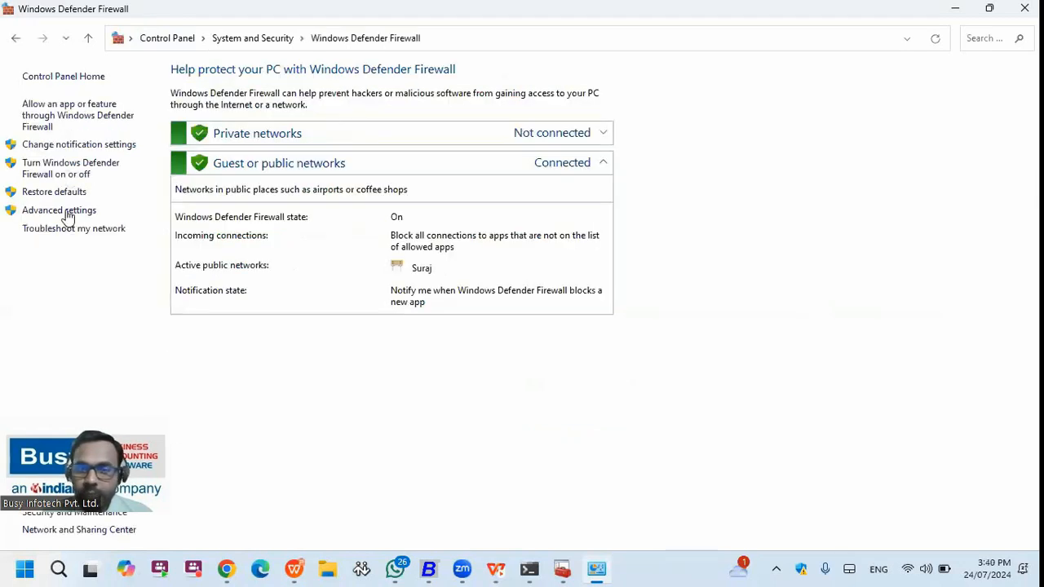
{"action": "left_click", "coordinate": [72, 213]}
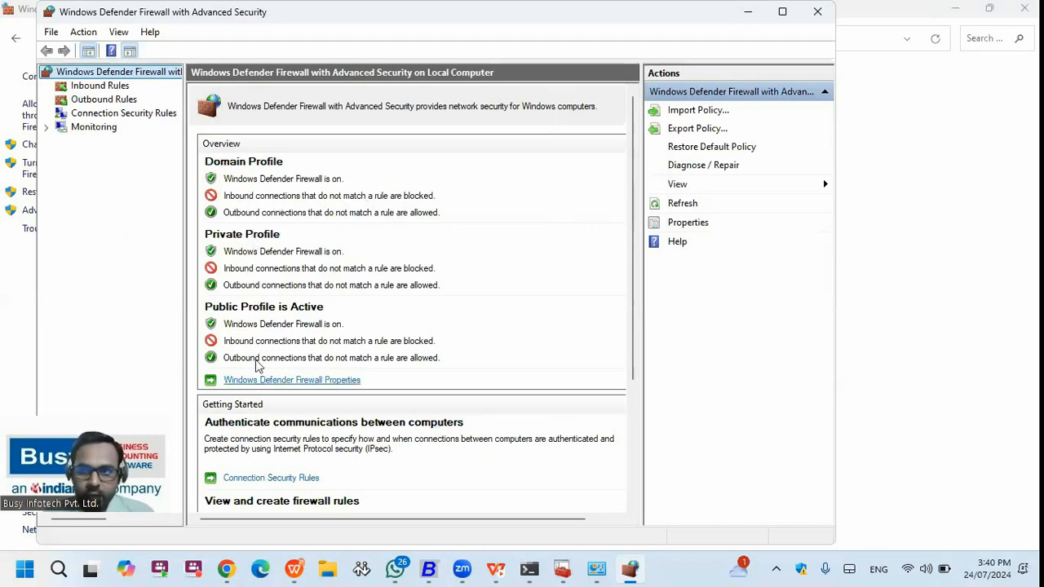
- Set Inbound connections to Allow on the Domain, Private and Public profiles, then apply
{"action": "left_click", "coordinate": [261, 382]}
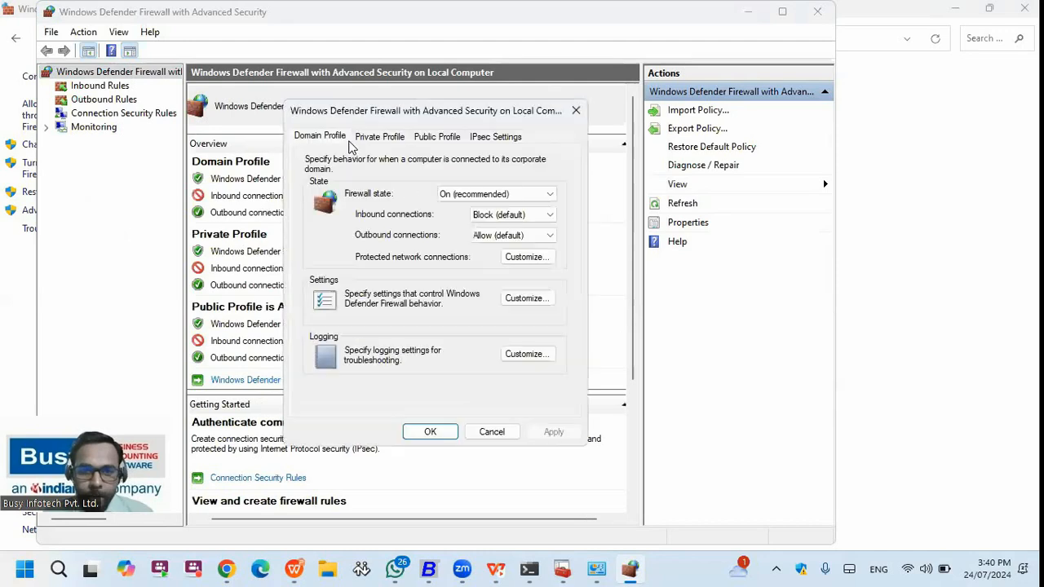
{"action": "left_click", "coordinate": [576, 110]}
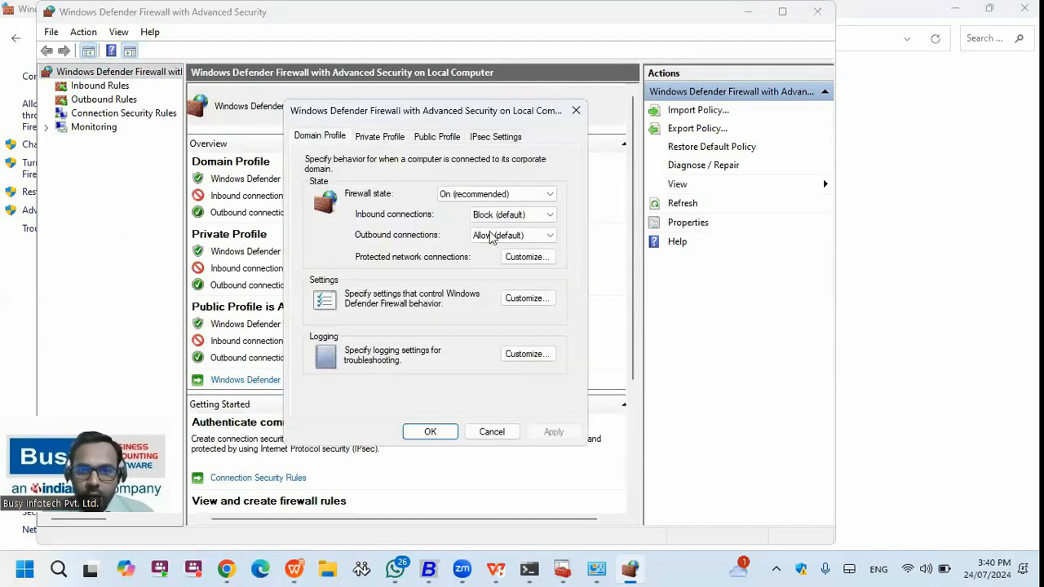
{"action": "left_click", "coordinate": [493, 215]}
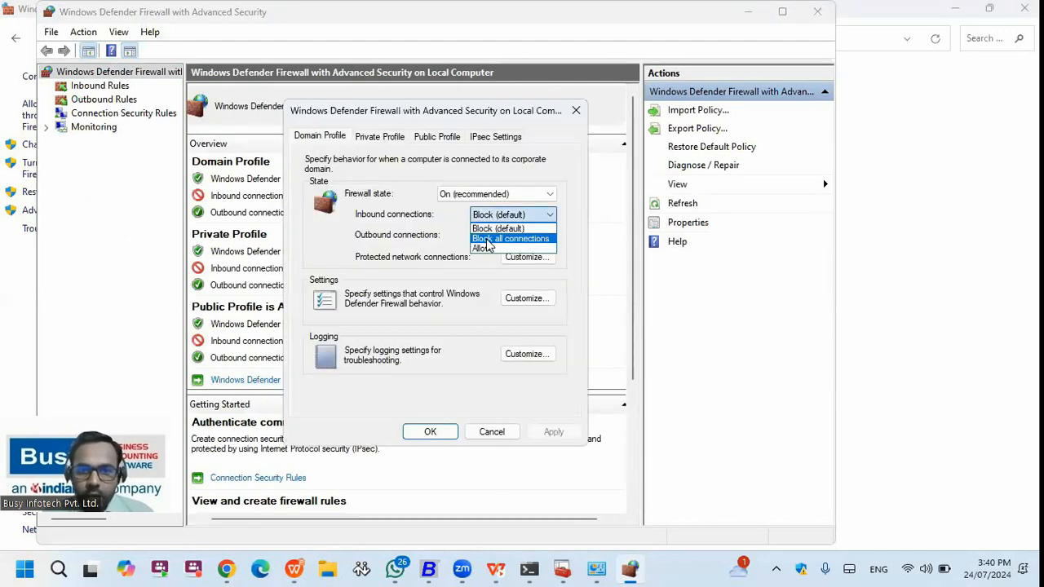
{"action": "left_click", "coordinate": [483, 249]}
{"action": "left_click", "coordinate": [385, 135]}
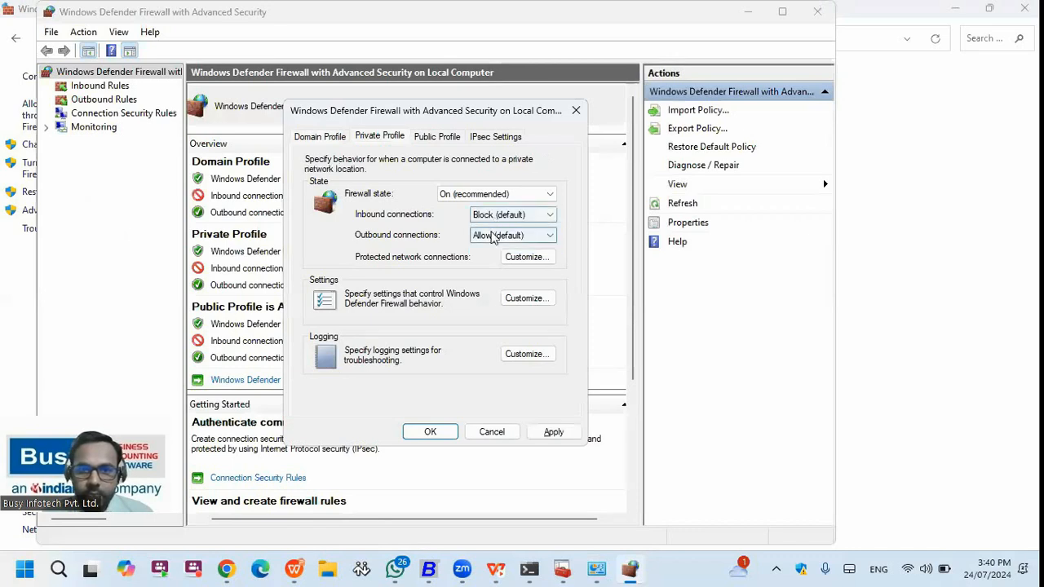
{"action": "left_click", "coordinate": [493, 216]}
{"action": "left_click", "coordinate": [482, 249]}
{"action": "left_click", "coordinate": [432, 139]}
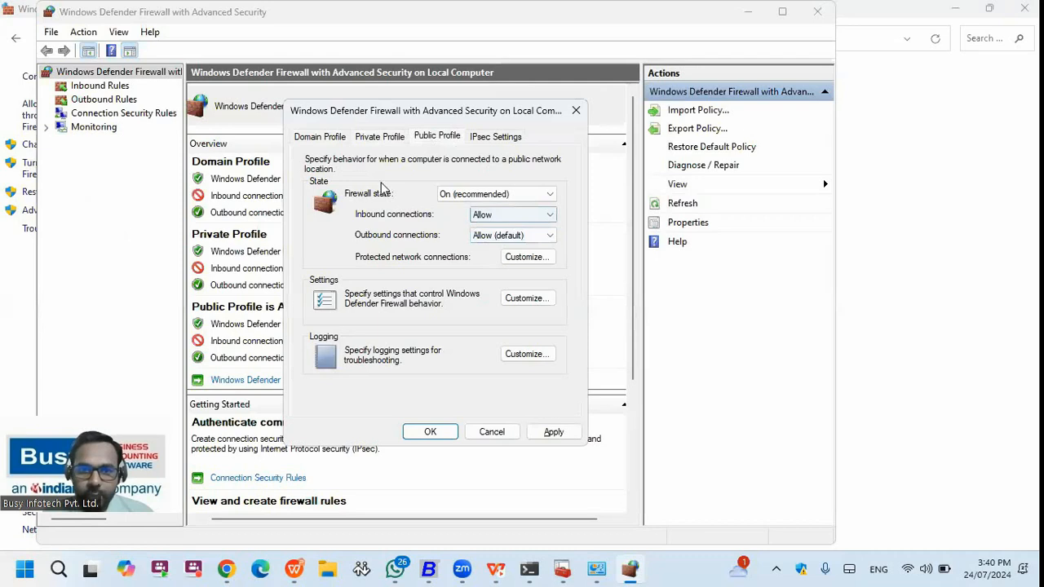
{"action": "left_click", "coordinate": [529, 427]}
{"action": "left_click", "coordinate": [432, 430]}
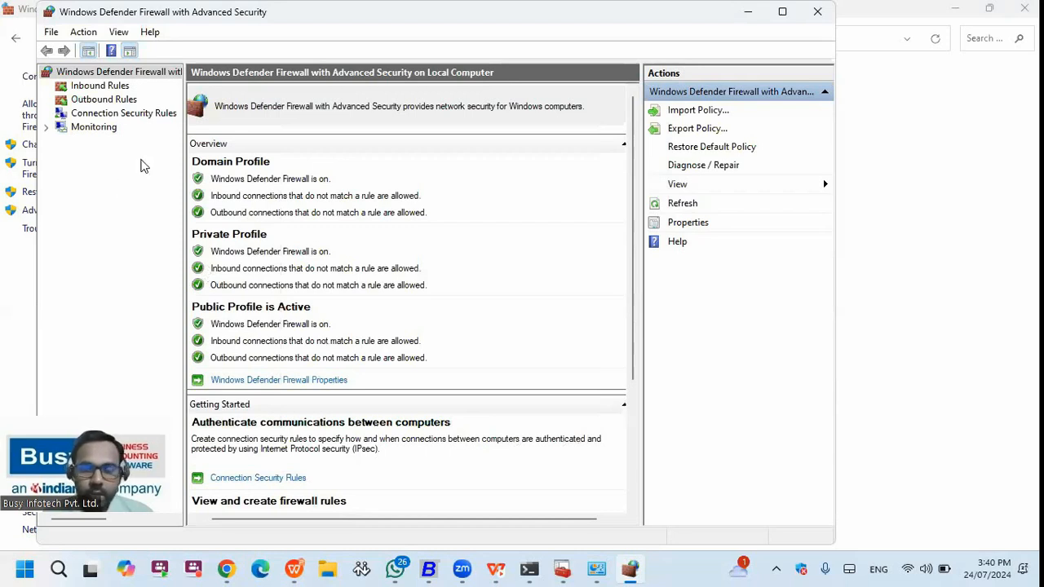
- Switch the blocked Google Chrome inbound rule's action to Allow the connection
{"action": "left_click", "coordinate": [120, 88]}
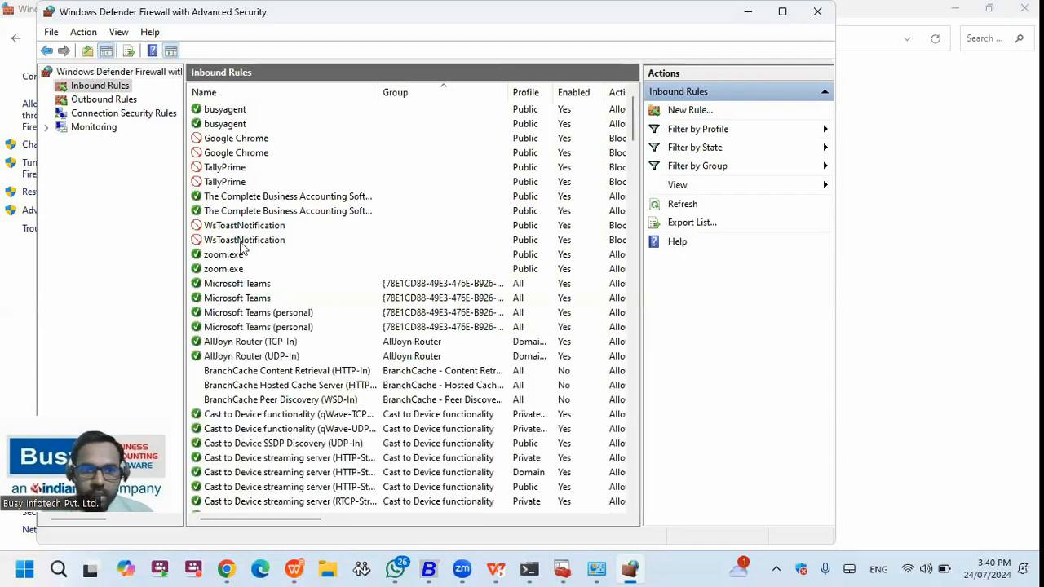
{"action": "scroll", "coordinate": [234, 270], "scroll_direction": "down", "scroll_amount": 1}
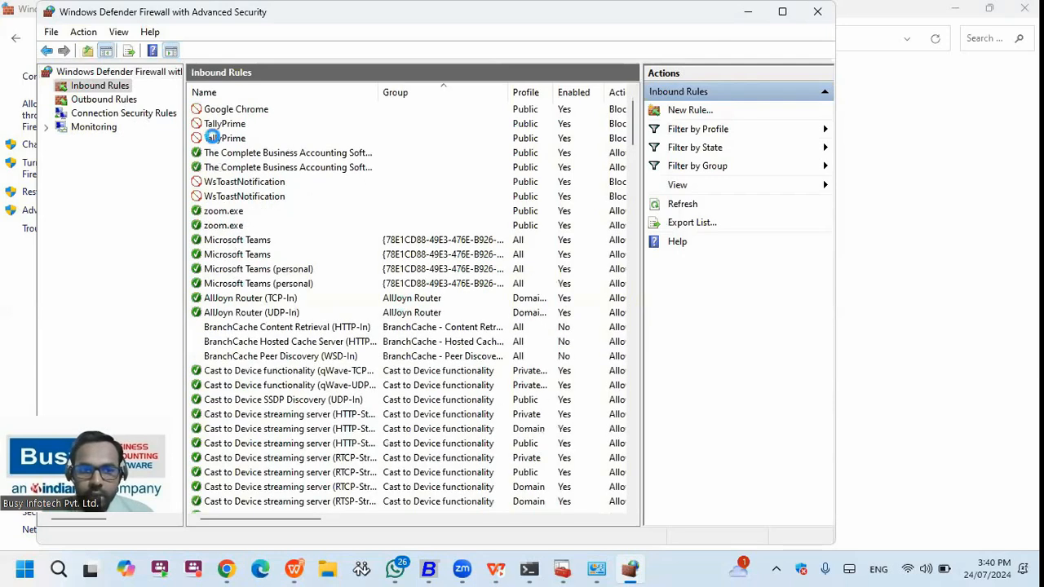
{"action": "scroll", "coordinate": [212, 136], "scroll_direction": "up", "scroll_amount": 1}
{"action": "left_click", "coordinate": [212, 137]}
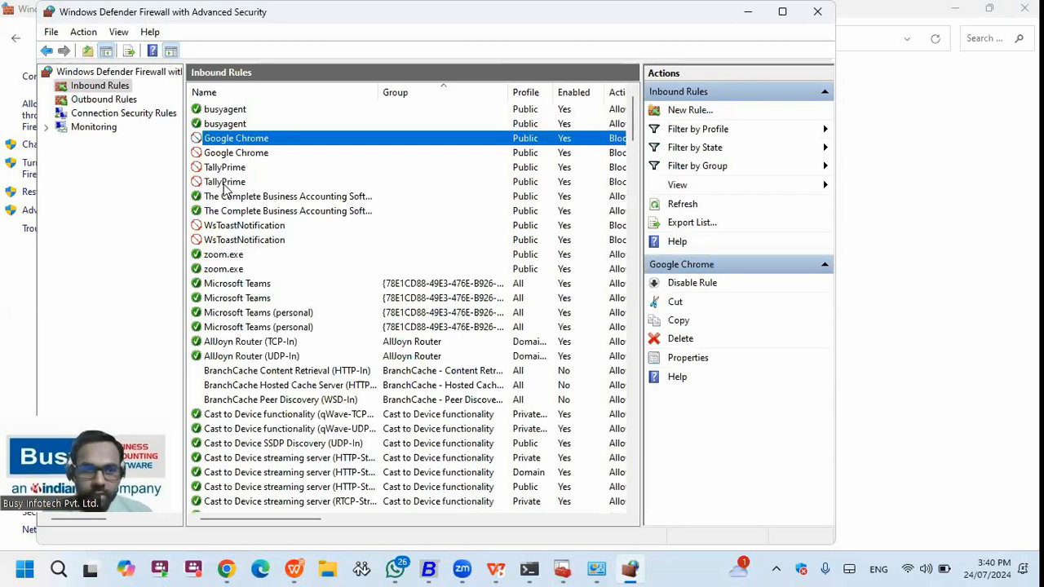
{"action": "right_click", "coordinate": [235, 139]}
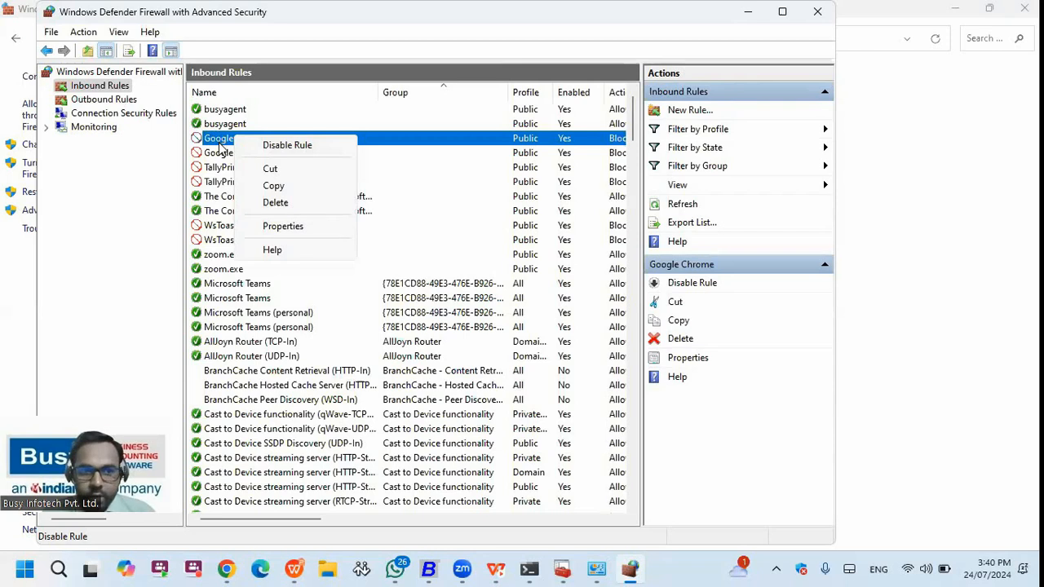
{"action": "left_click", "coordinate": [277, 227]}
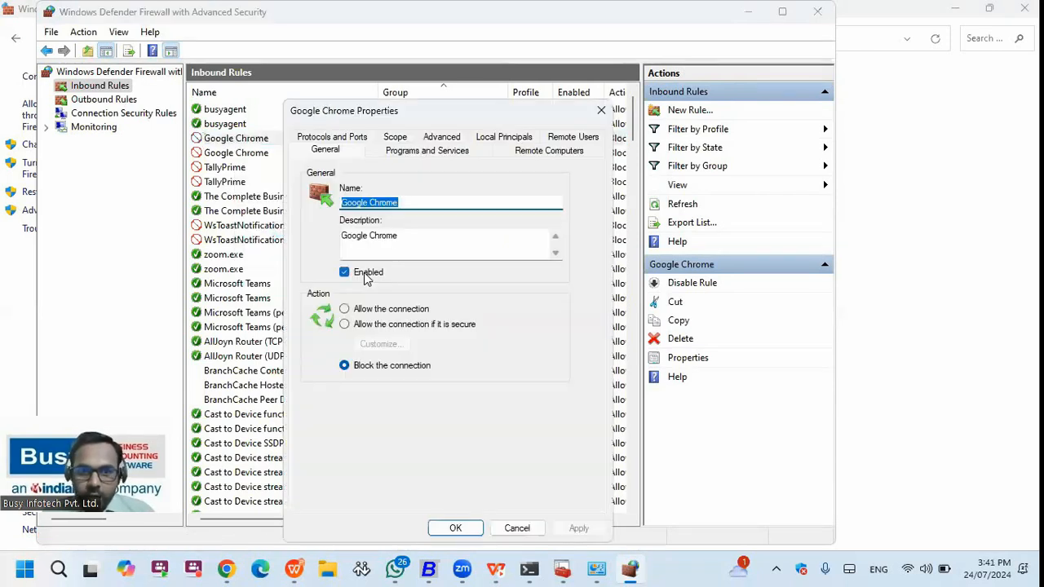
{"action": "left_click", "coordinate": [346, 310]}
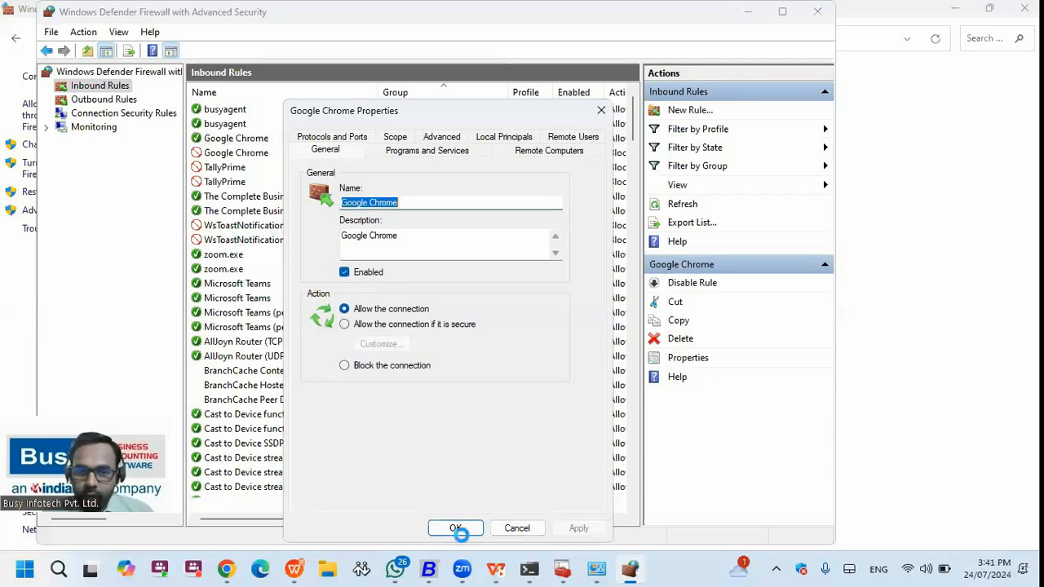
{"action": "left_click", "coordinate": [459, 529]}
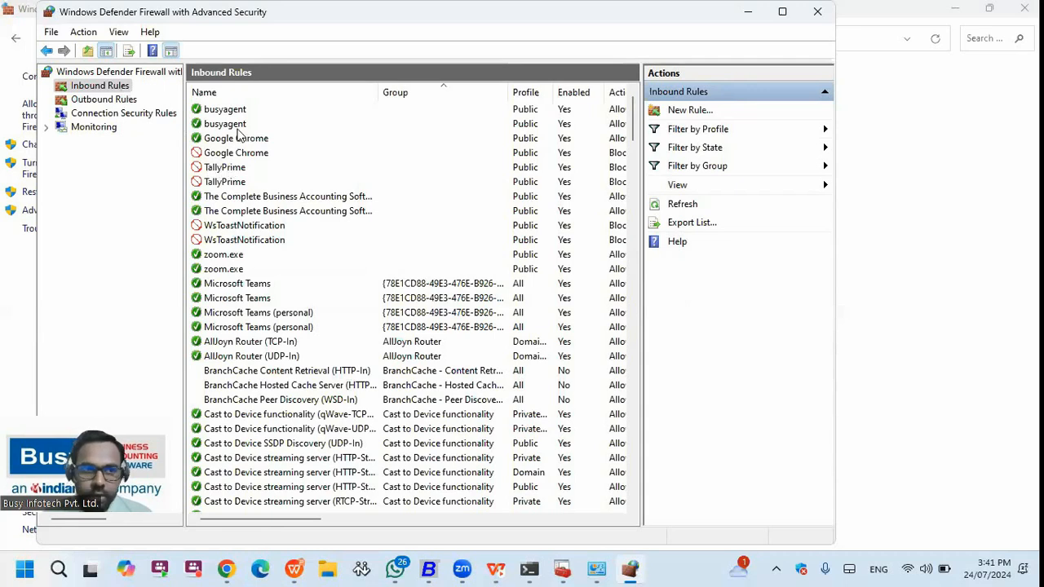
- Launch the New Inbound Rule Wizard from New Rule... in the Actions pane
{"action": "left_click", "coordinate": [688, 111]}
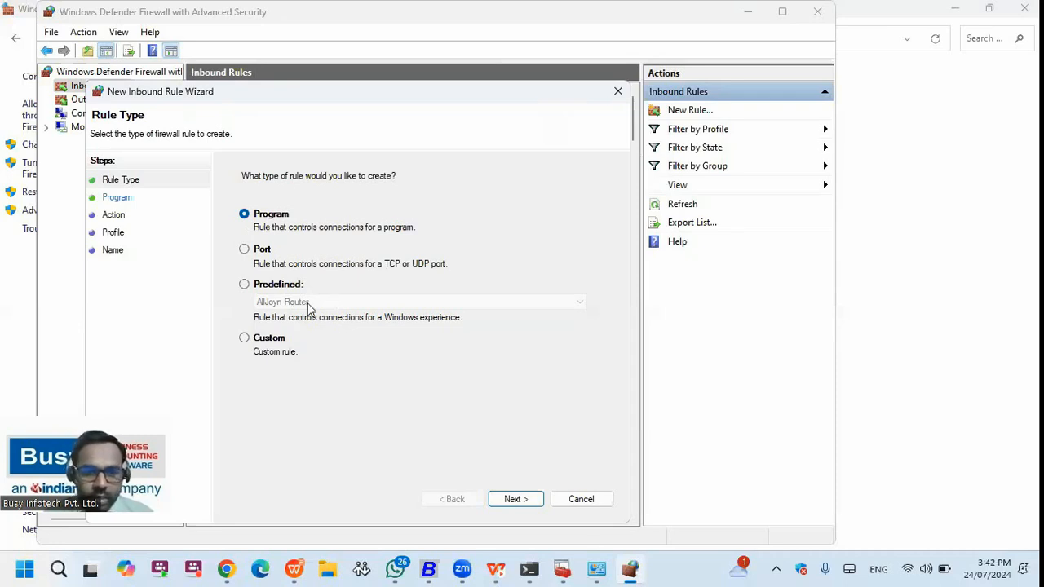
- Choose Port as the rule type and enter TCP local port 1433
{"action": "key", "text": "Down"}
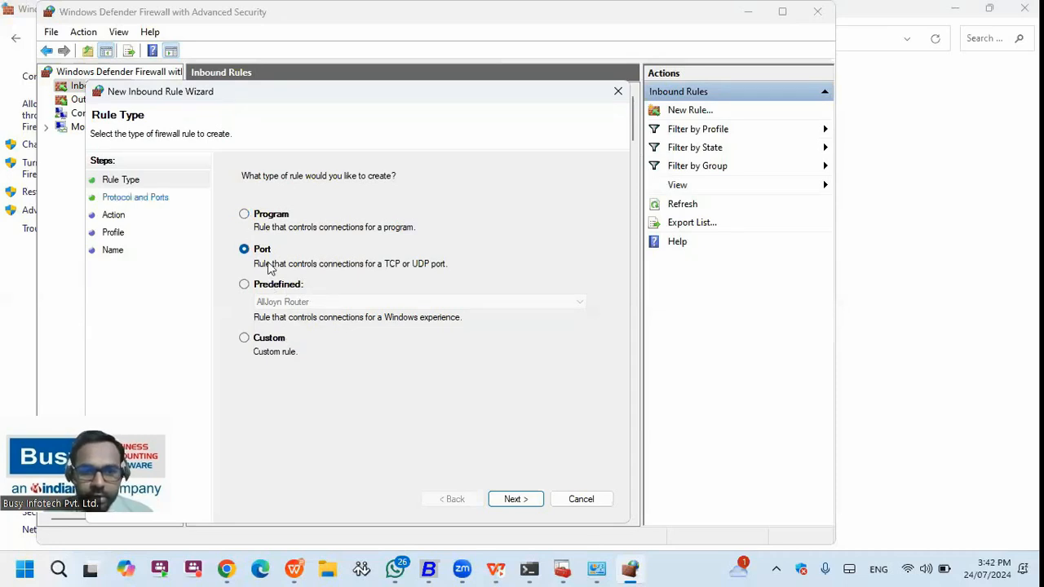
{"action": "left_click", "coordinate": [521, 504]}
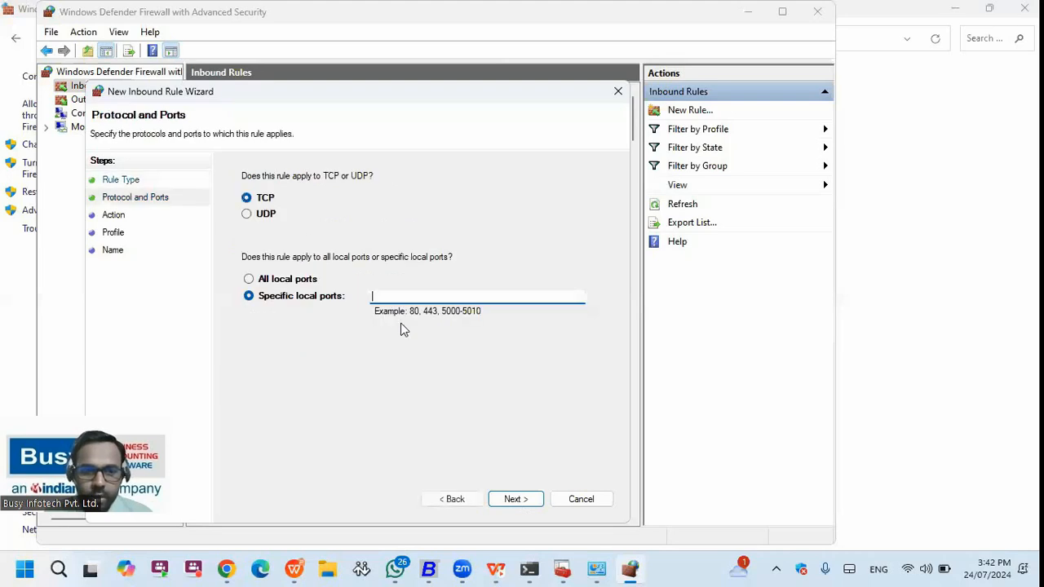
{"action": "type", "text": "1433"}
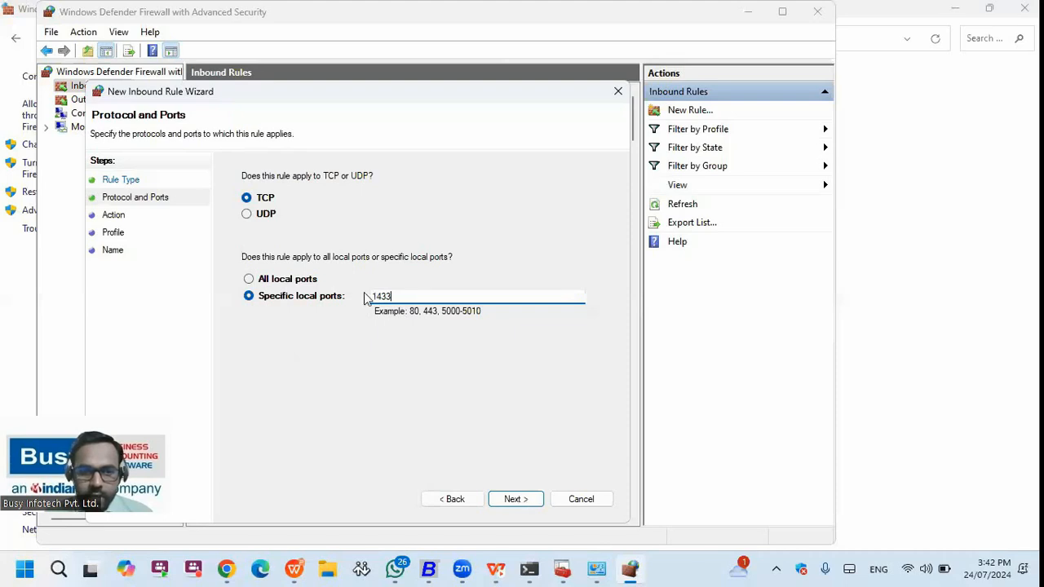
{"action": "key", "text": "Return"}
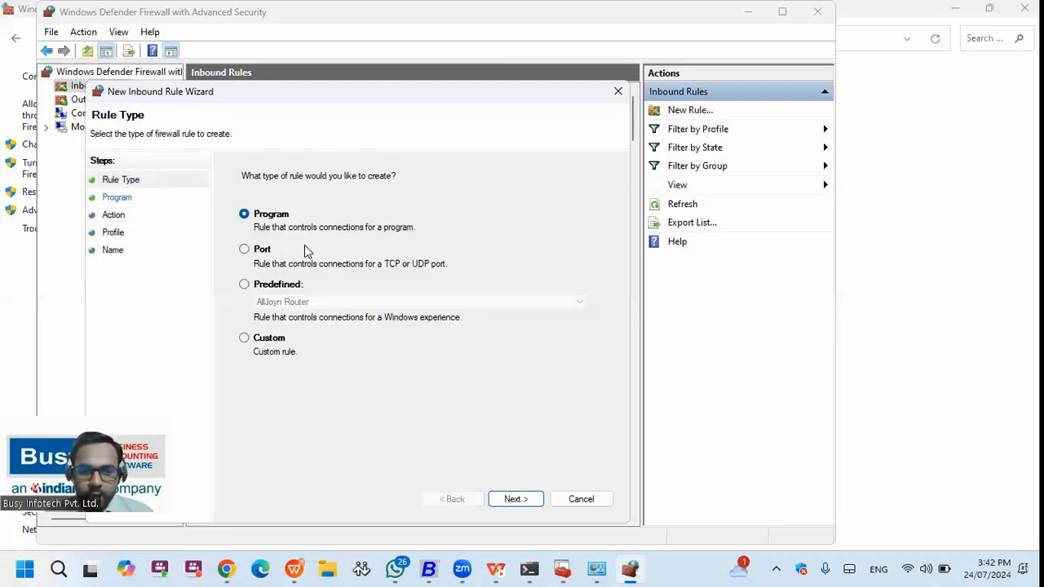
- Create an inbound rule named BUSY allowing connections for C:\BusyWin\Busy21.exe on all profiles
{"action": "key", "text": "Return"}
{"action": "left_click", "coordinate": [548, 277]}
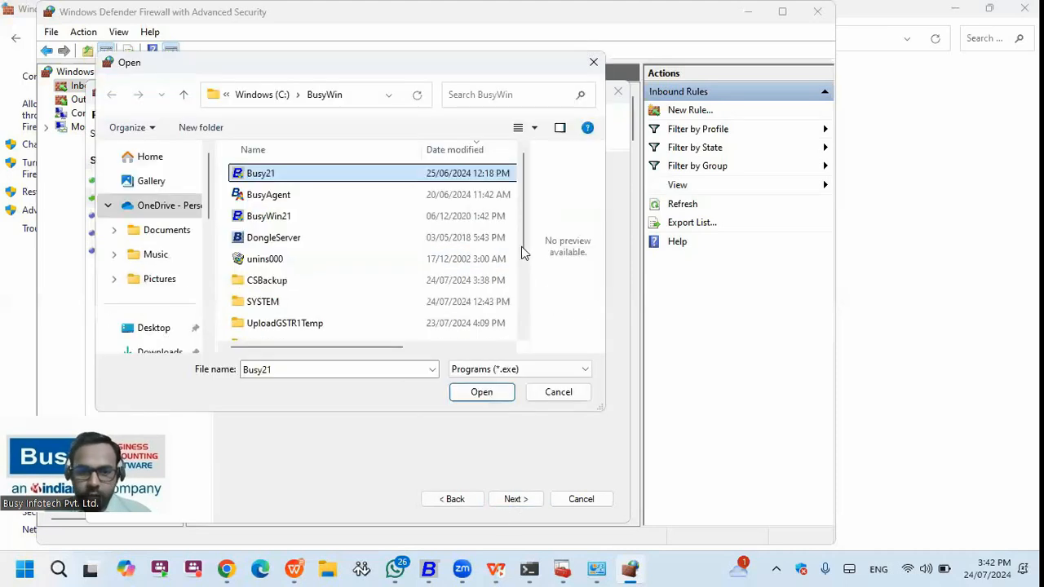
{"action": "left_click", "coordinate": [497, 392]}
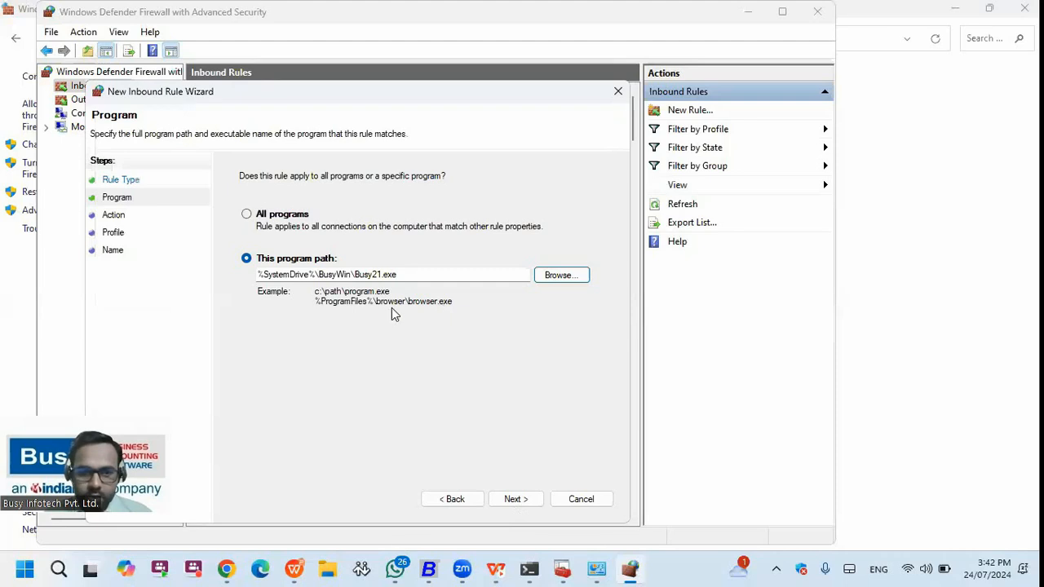
{"action": "key", "text": "Return"}
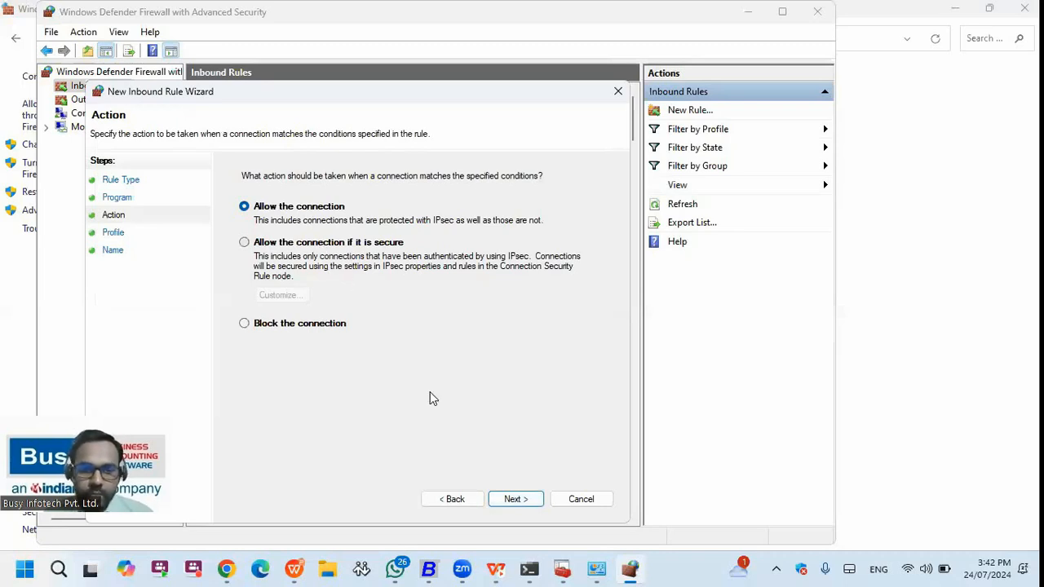
{"action": "left_click", "coordinate": [526, 507]}
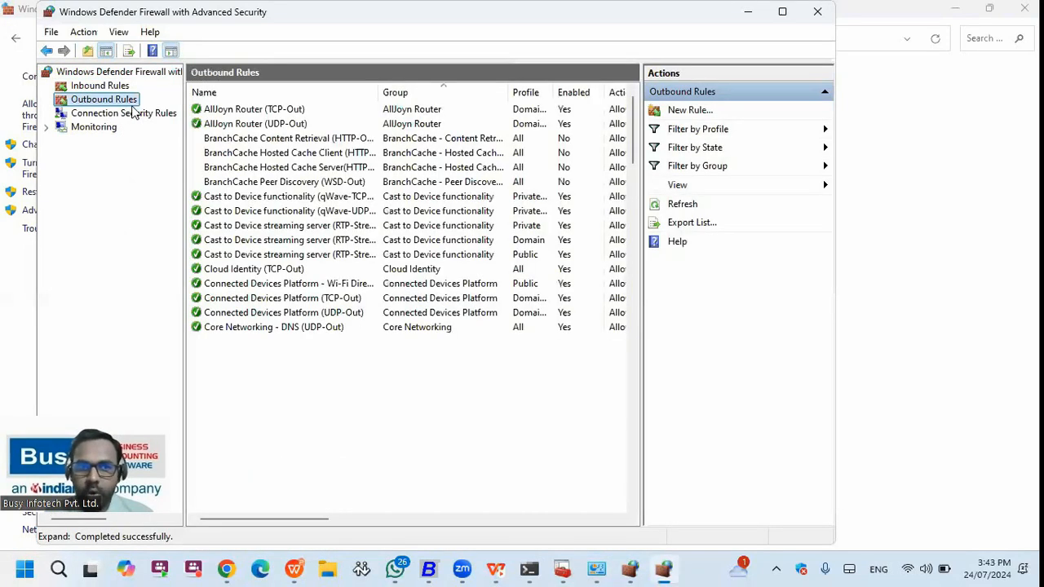
- Show the Inbound Rules list and select the new BUSY rule to confirm it is enabled
{"action": "key", "text": "Up"}
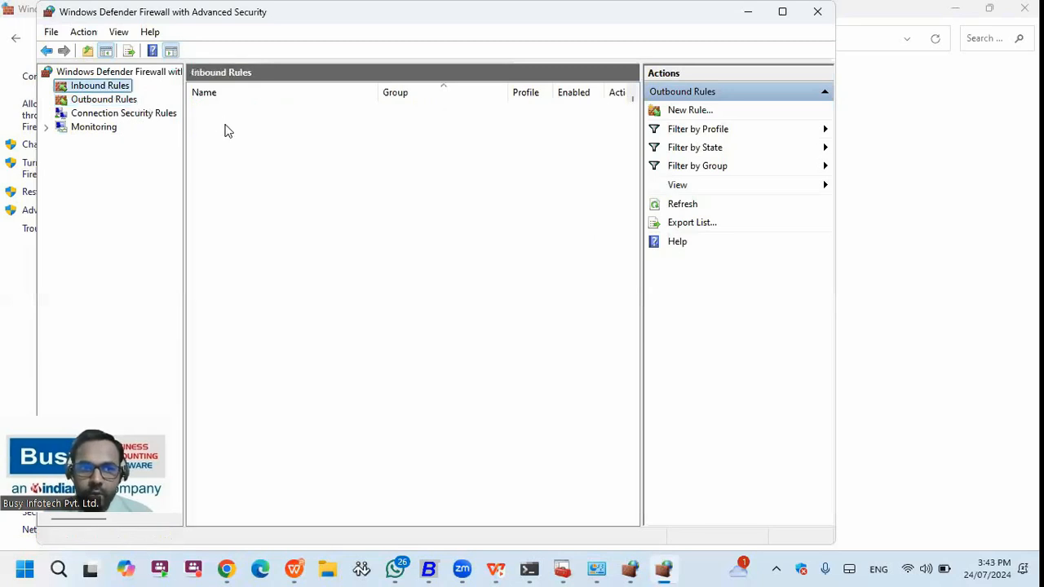
{"action": "left_click", "coordinate": [219, 114]}
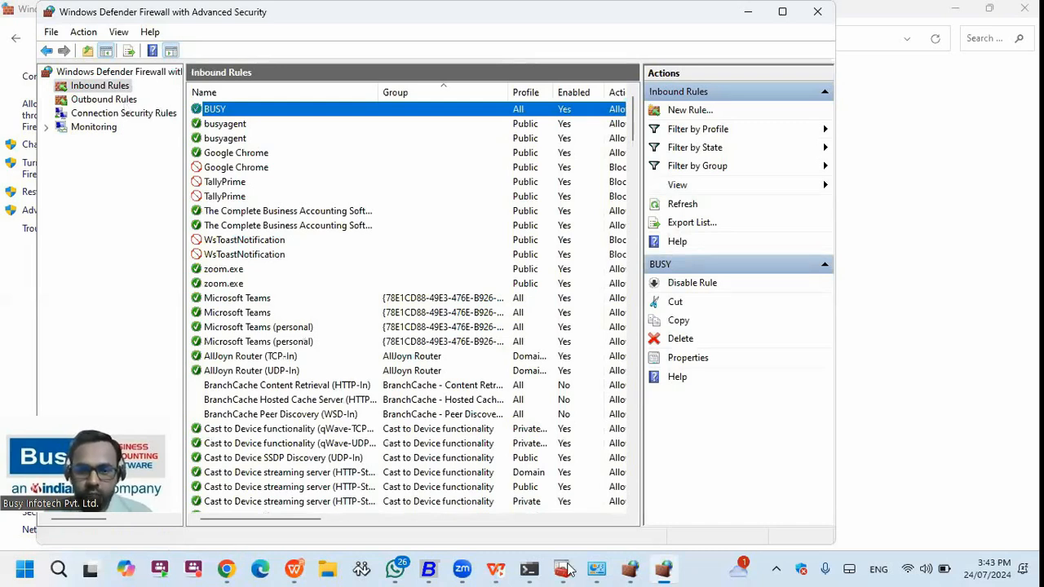
{"action": "mouse_move", "coordinate": [568, 569]}
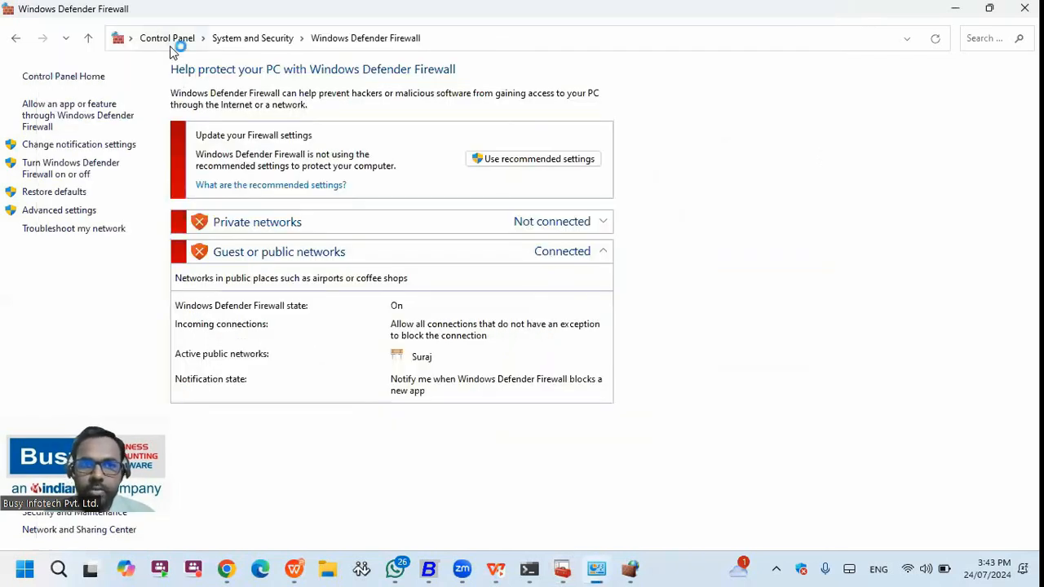
- Go up to the Control Panel home, then bring the Advanced Security inbound rules window back
{"action": "left_click", "coordinate": [167, 41]}
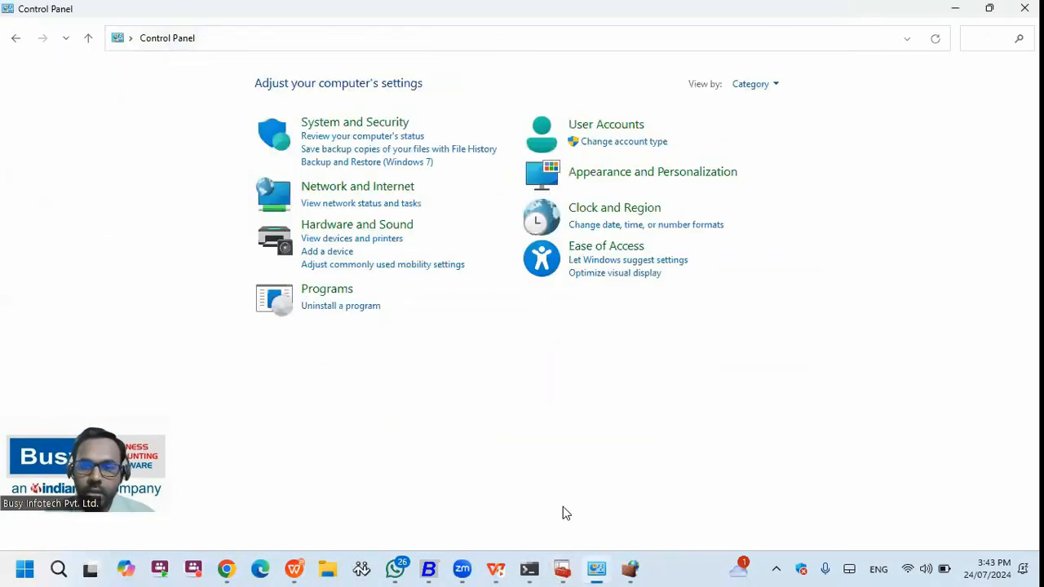
{"action": "left_click", "coordinate": [773, 569]}
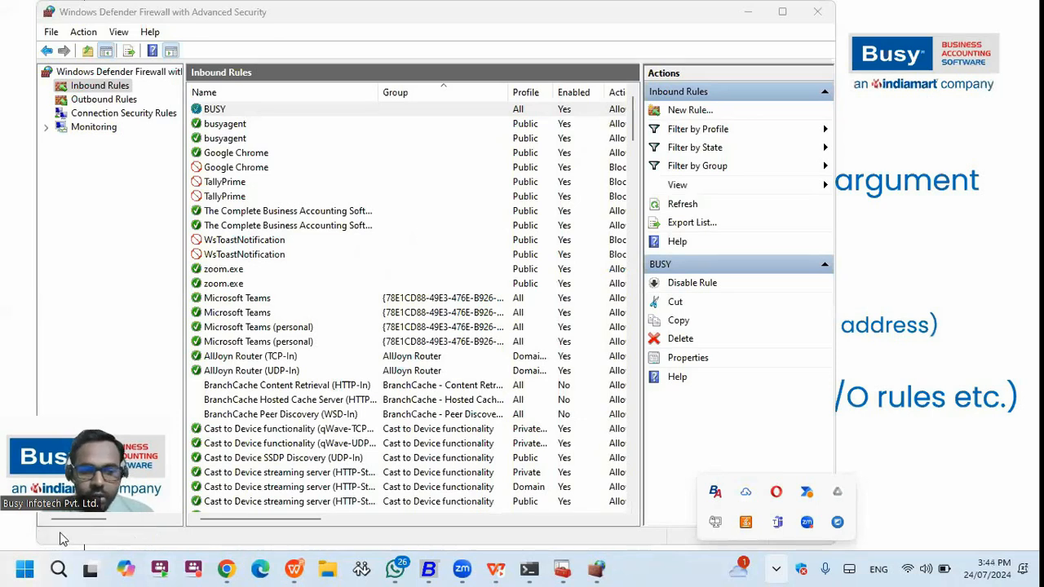
- Search 'DATE' and review the Date & time settings showing UTC+05:30 with automatic time on
{"action": "key", "text": "super"}
{"action": "type", "text": "D"}
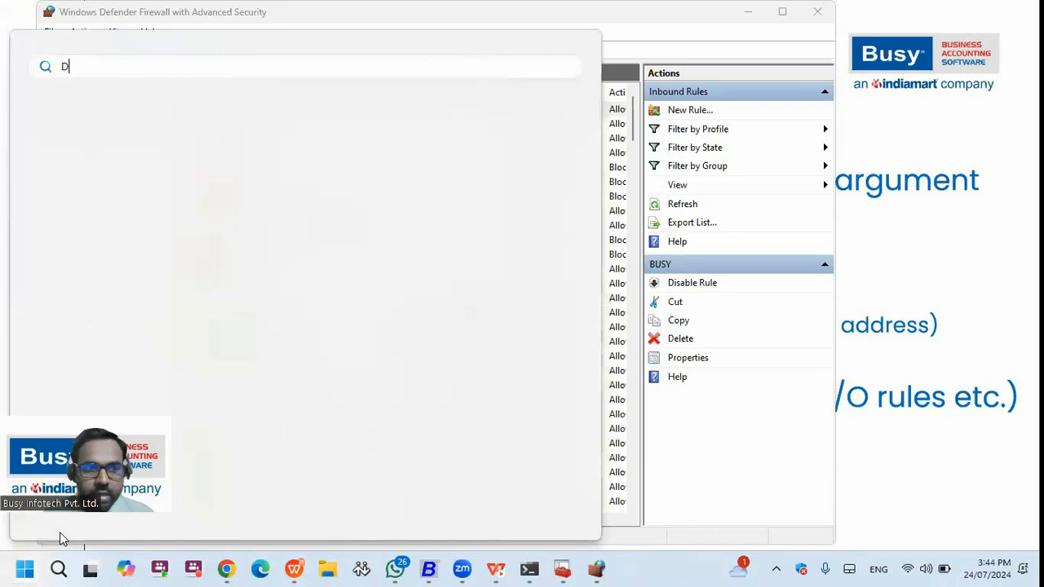
{"action": "type", "text": "ATE"}
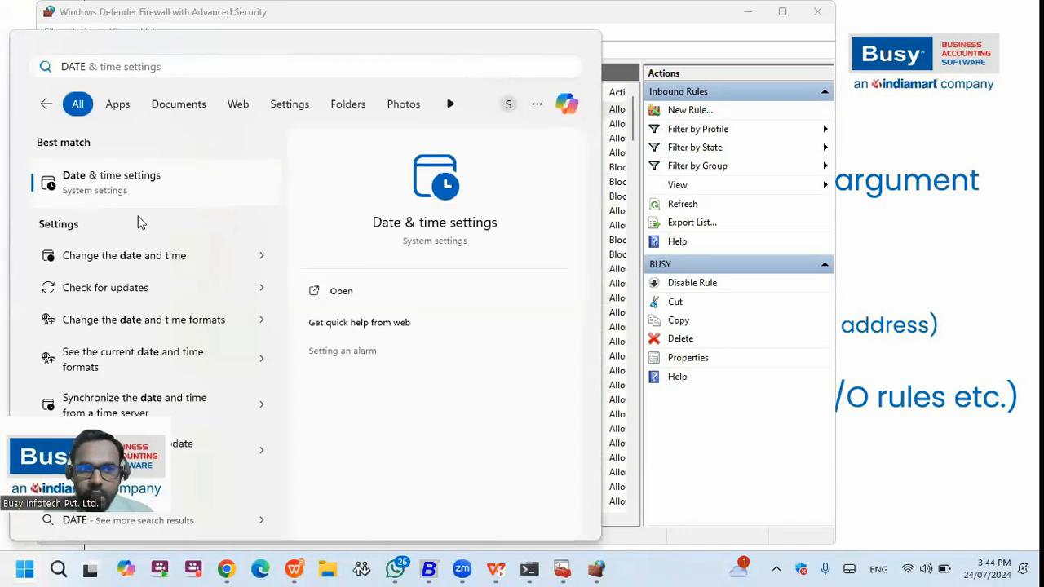
{"action": "key", "text": "Return"}
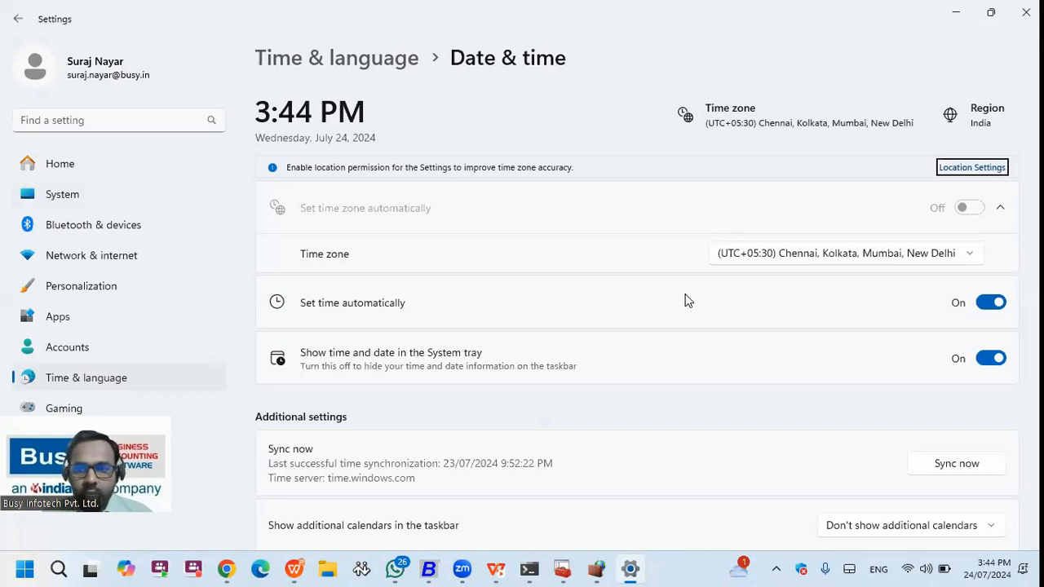
{"action": "scroll", "coordinate": [693, 324], "scroll_direction": "down", "scroll_amount": 3}
{"action": "scroll", "coordinate": [734, 310], "scroll_direction": "up", "scroll_amount": 3}
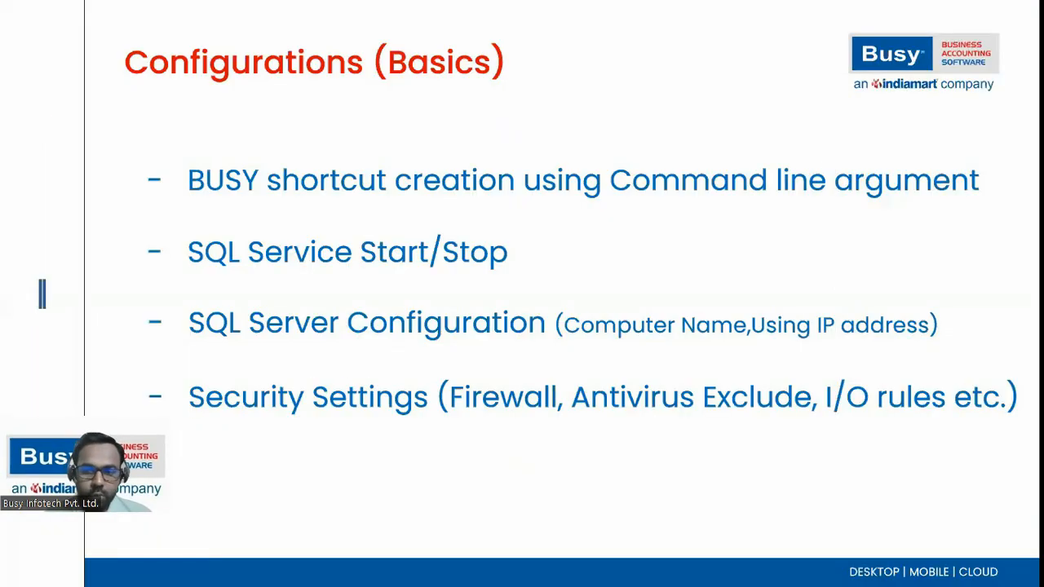
- Reveal the 'HO-BO synchronization process through SQL' bullet on the Configurations (Basics) slide
{"action": "key", "text": "Right"}
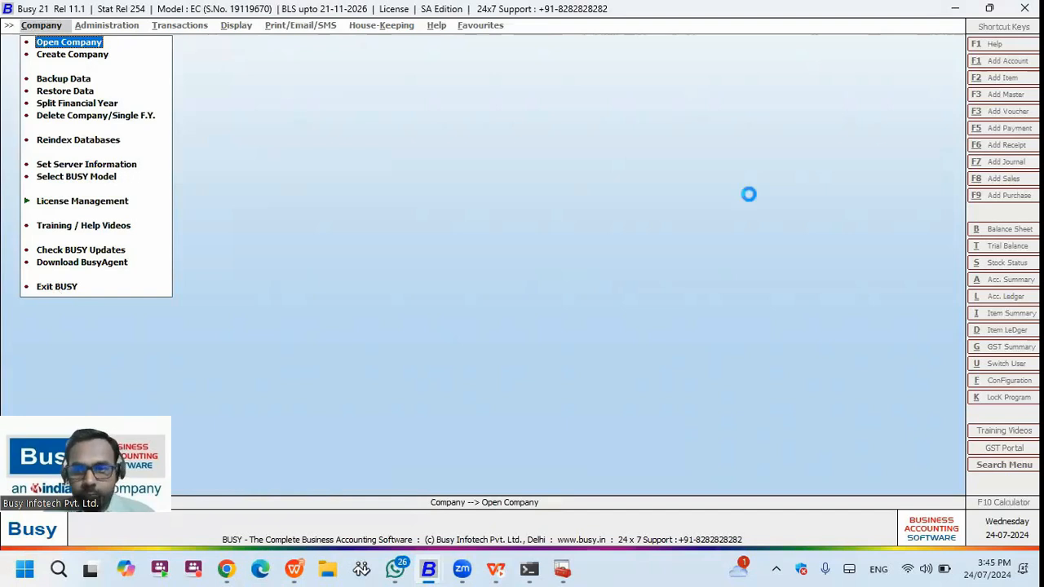
- Open the Head Office company in BUSY and log in with the user name and password
{"action": "key", "text": "Return"}
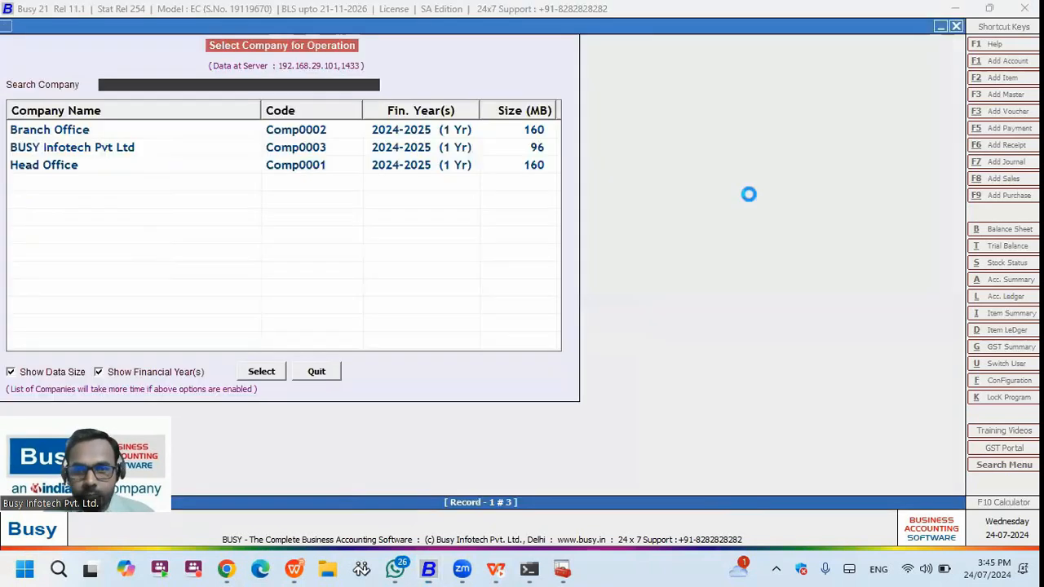
{"action": "double_click", "coordinate": [74, 171]}
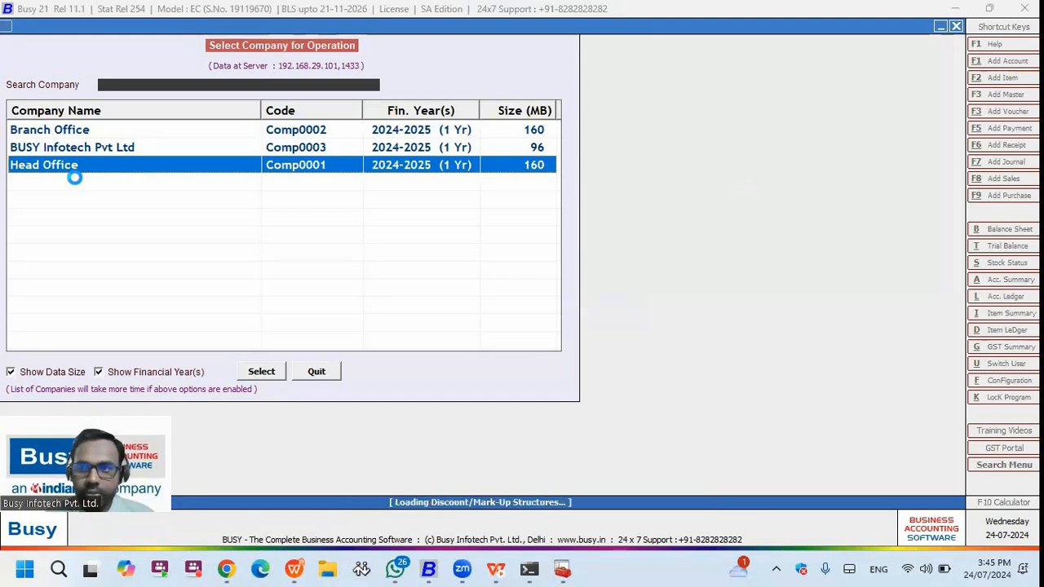
{"action": "type", "text": "A"}
{"action": "key", "text": "Return"}
{"action": "type", "text": "a"}
{"action": "key", "text": "Return"}
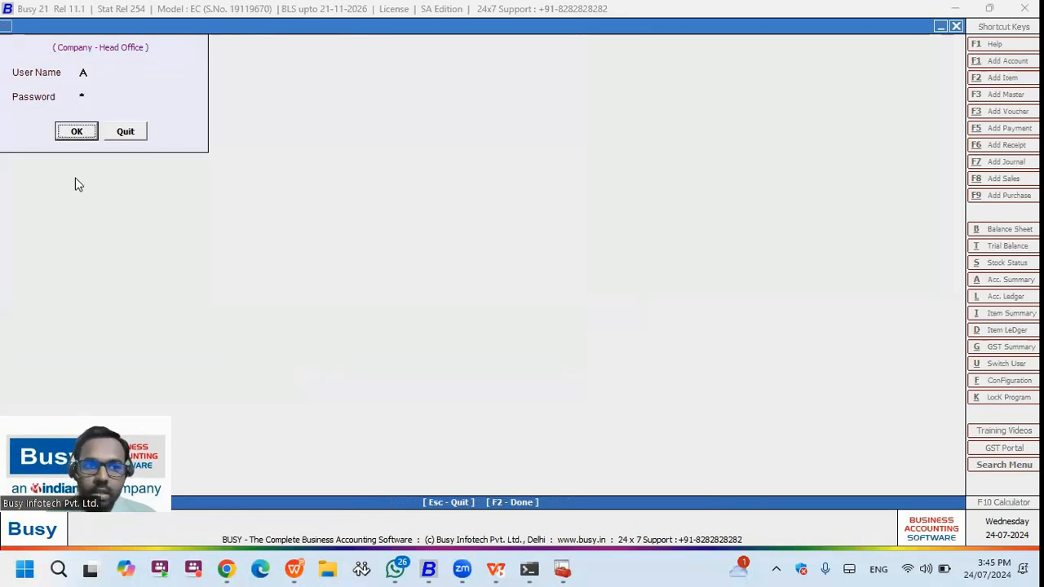
{"action": "key", "text": "Escape"}
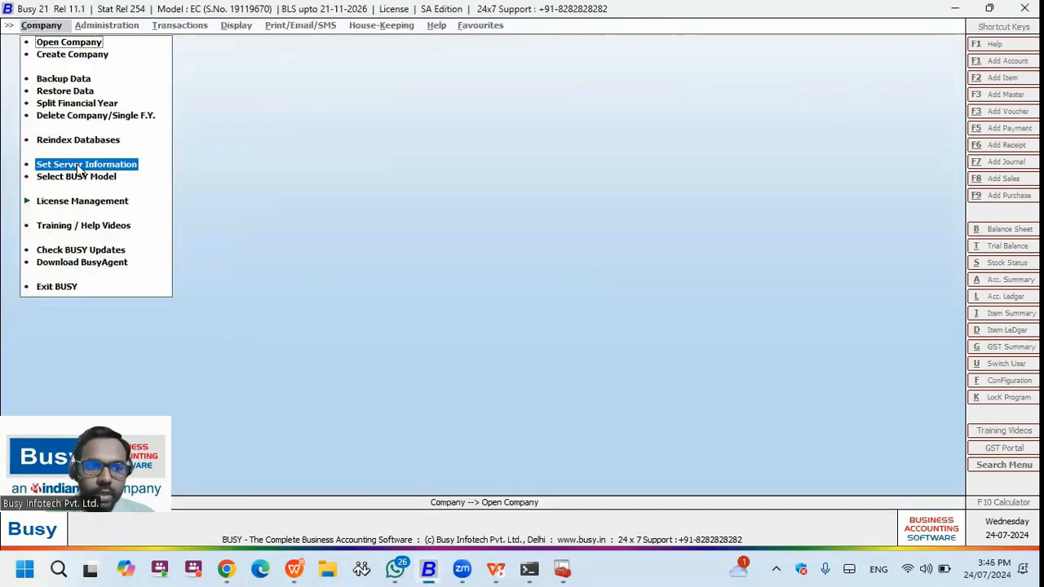
- Change the server name to 192.168.29.101,1433 in the server information and save it
{"action": "key", "text": "Return"}
{"action": "left_click_drag", "start_coordinate": [168, 129], "coordinate": [91, 124]}
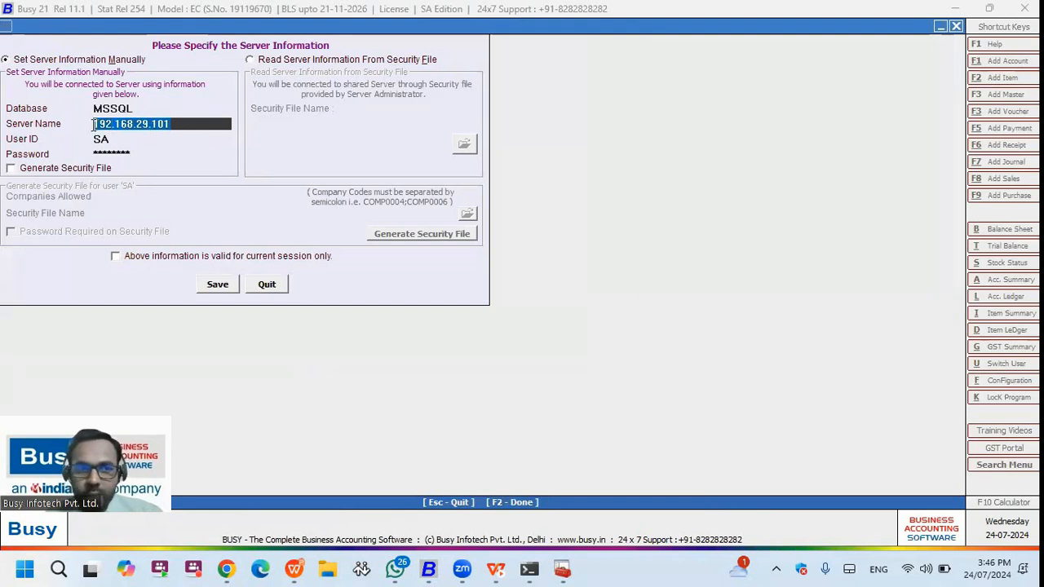
{"action": "left_click", "coordinate": [177, 126]}
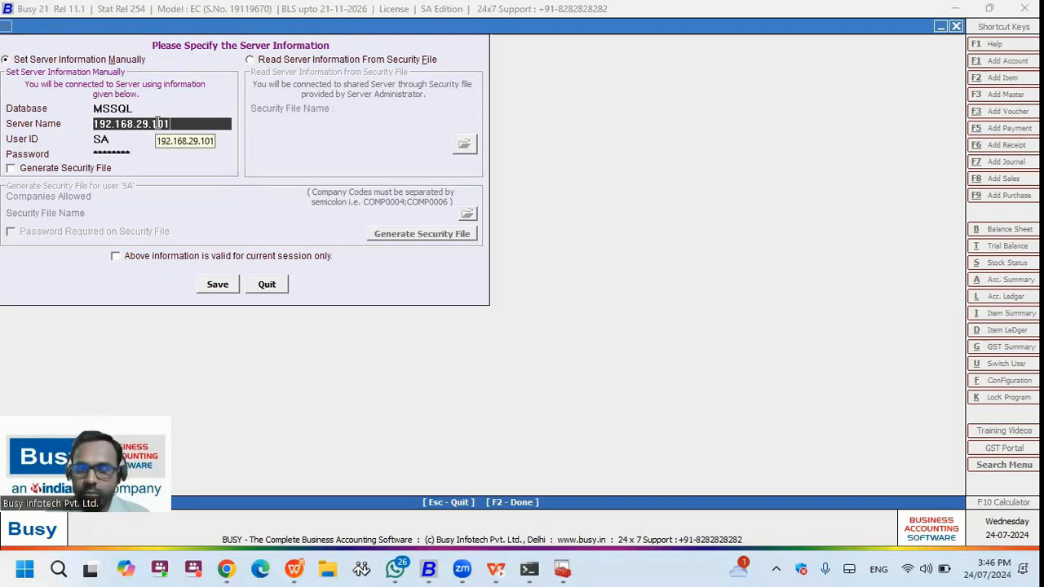
{"action": "type", "text": ",1433"}
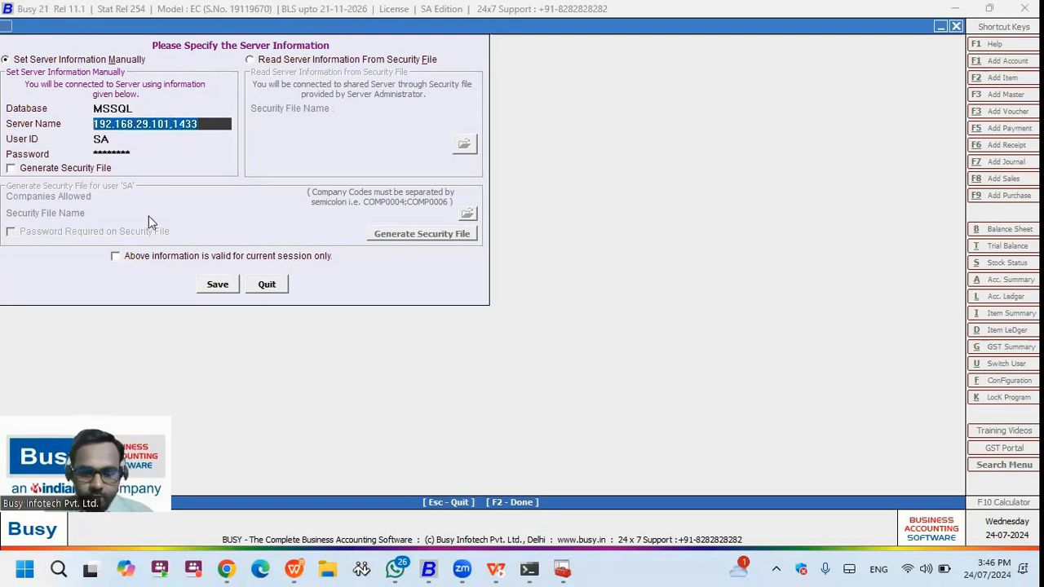
{"action": "key", "text": "F2"}
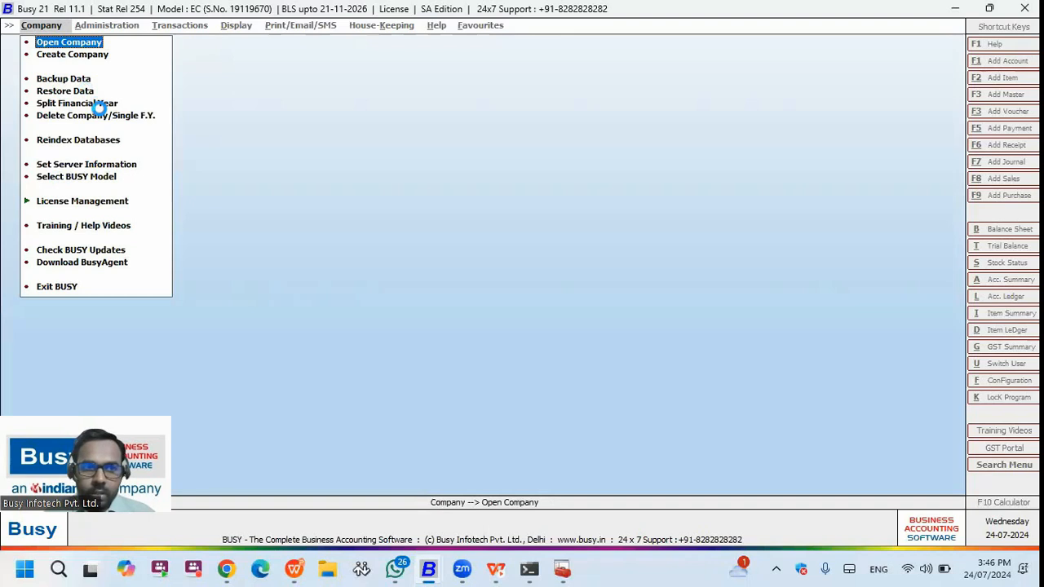
{"action": "key", "text": "Return"}
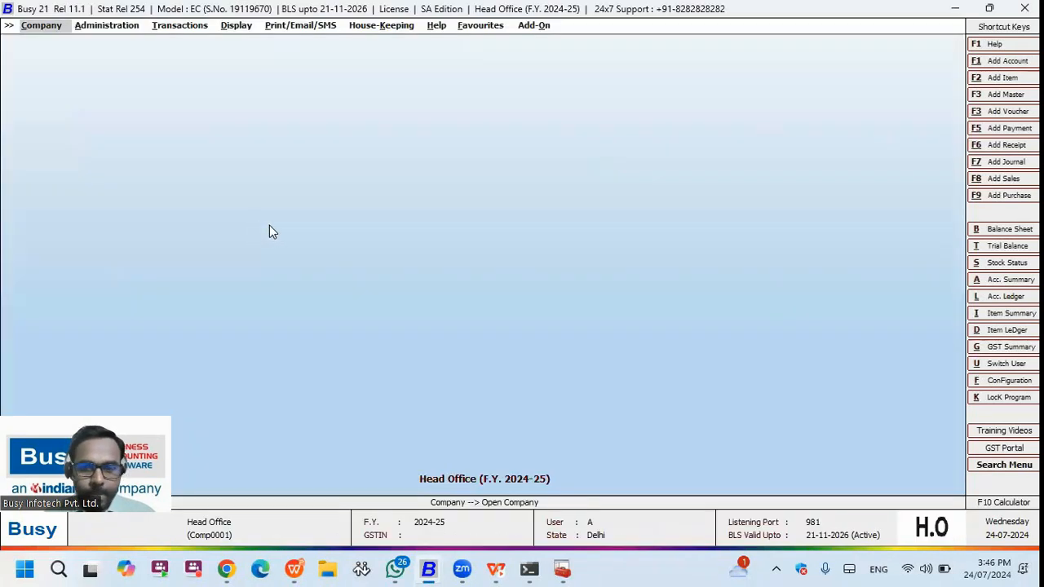
- Confirm Enterprise Features has HO / BO Data Sync enabled with Head Office status, then back out
{"action": "left_click", "coordinate": [106, 25]}
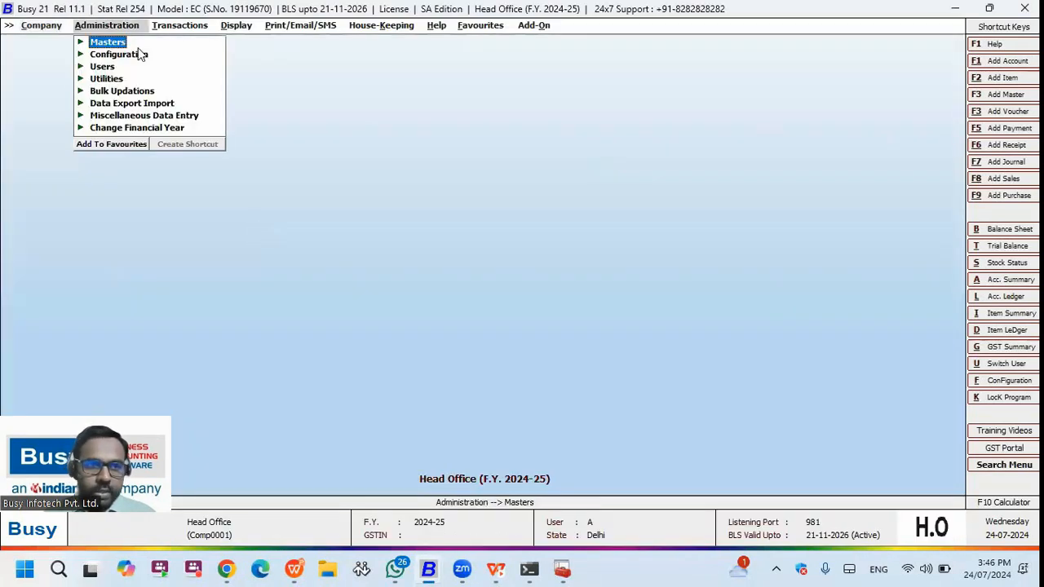
{"action": "left_click", "coordinate": [141, 52]}
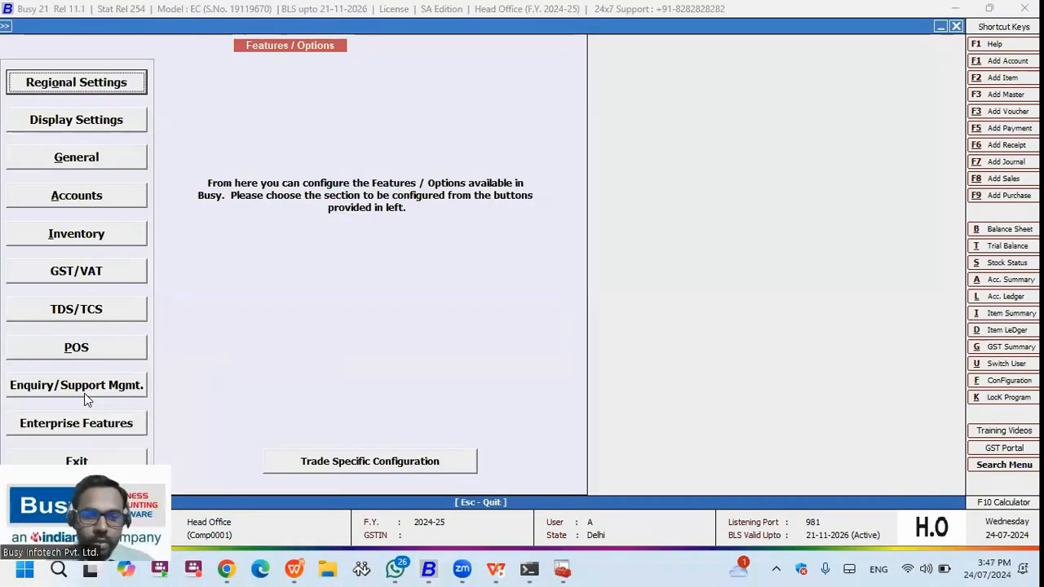
{"action": "left_click", "coordinate": [310, 282]}
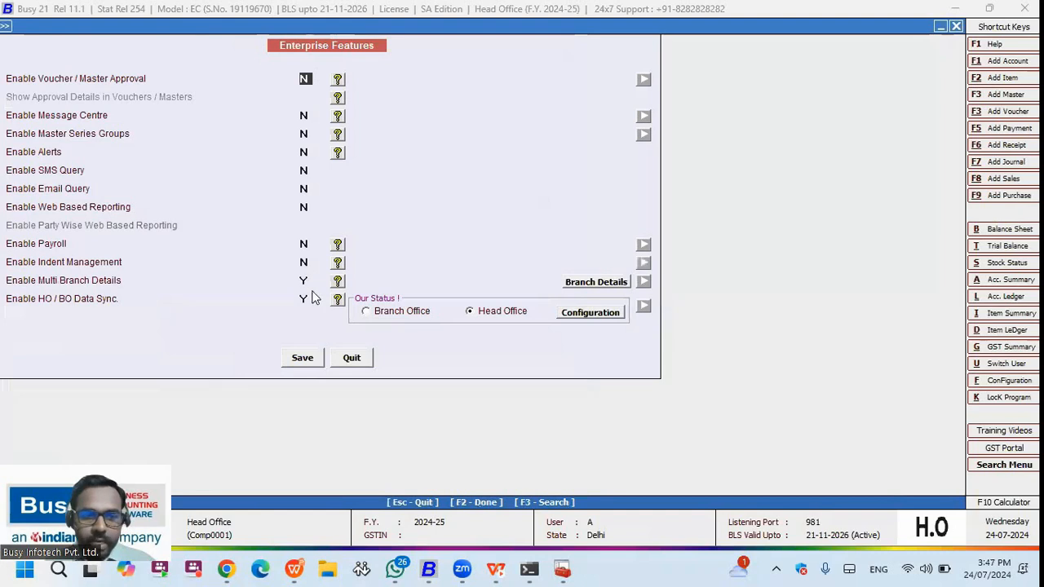
{"action": "left_click", "coordinate": [305, 300]}
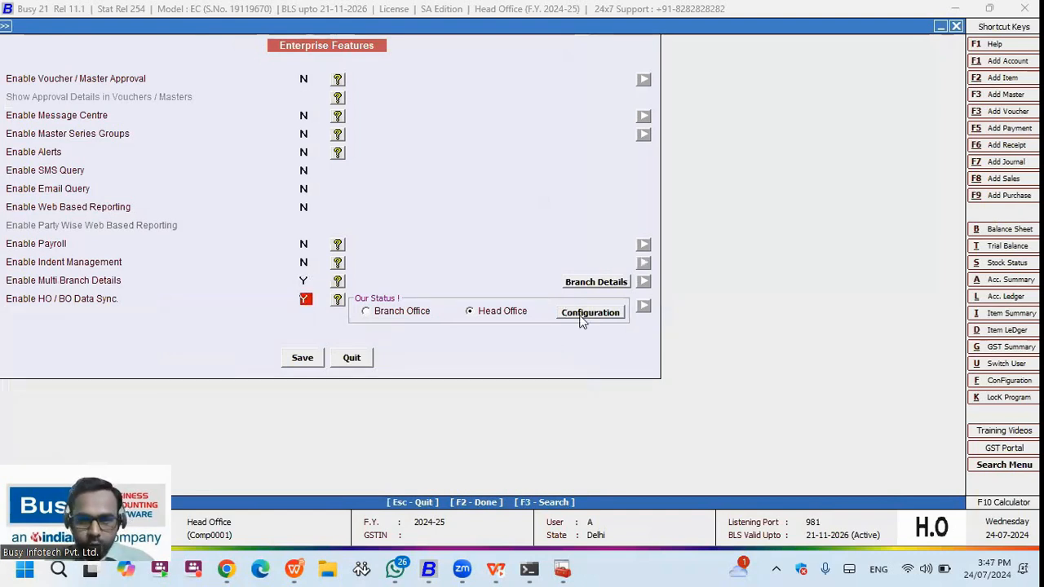
{"action": "mouse_move", "coordinate": [433, 571]}
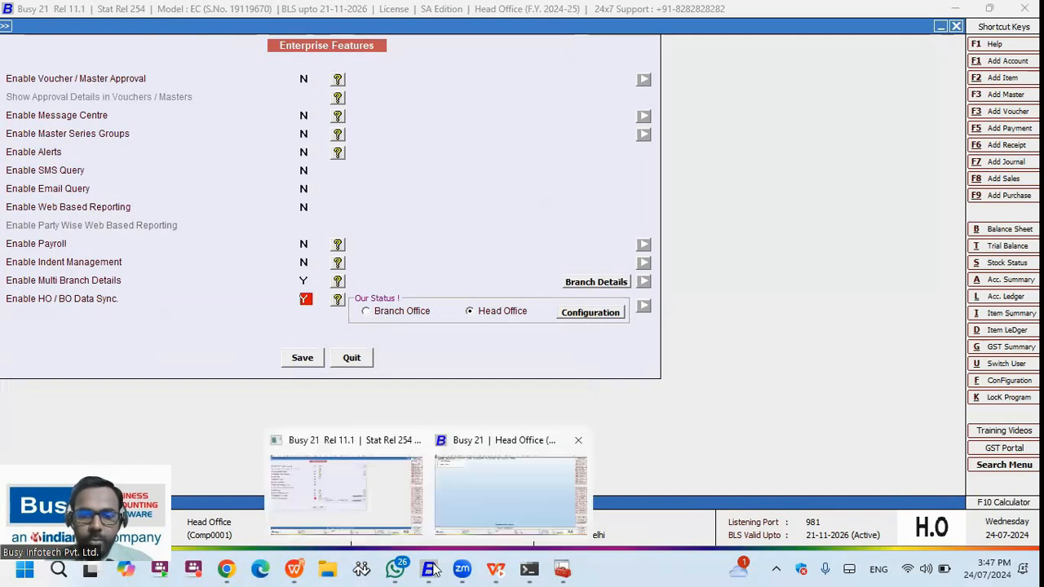
{"action": "key", "text": "Escape"}
{"action": "key", "text": "Escape"}
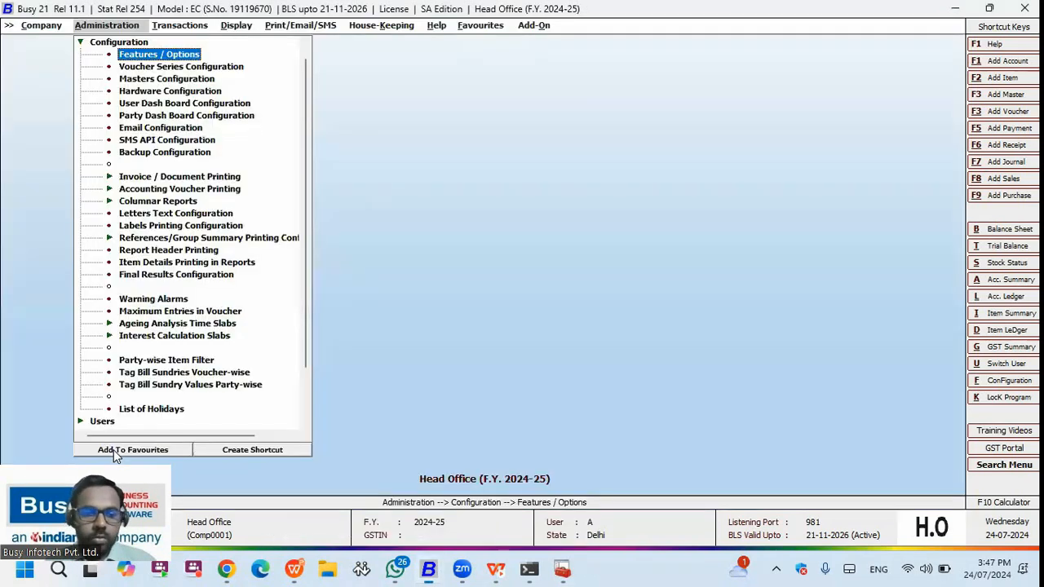
{"action": "key", "text": "Escape"}
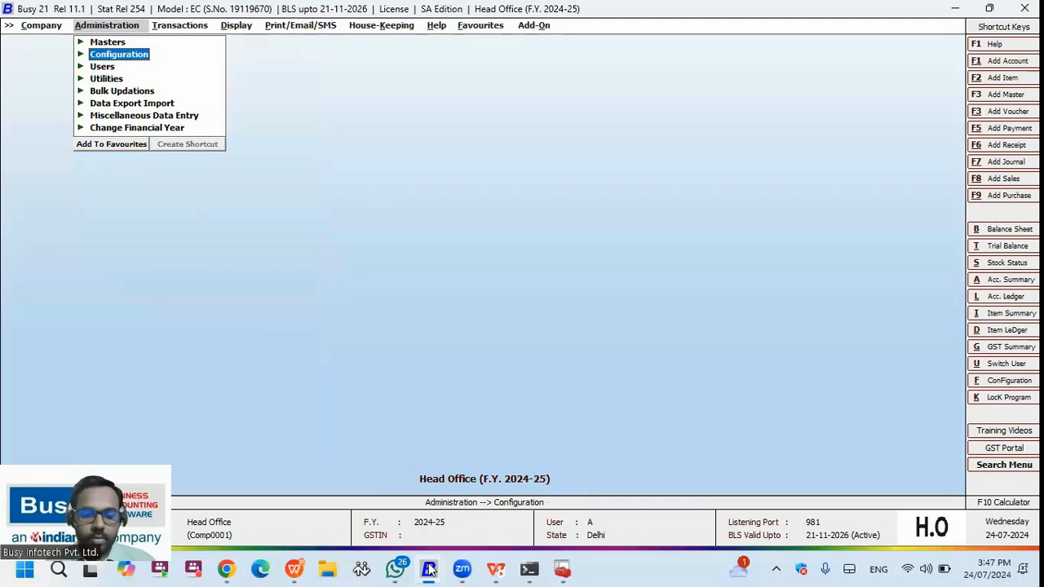
{"action": "key", "text": "Escape"}
- Open the Branch Office company and log in with the user name and password
{"action": "key", "text": "Return"}
{"action": "key", "text": "Return"}
{"action": "key", "text": "Return"}
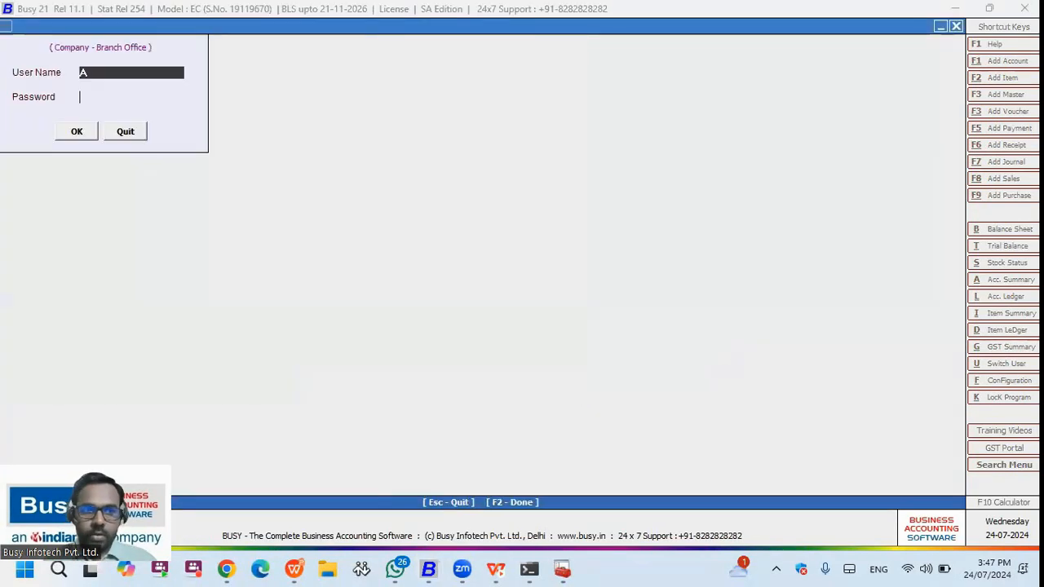
{"action": "type", "text": "a"}
{"action": "key", "text": "Return"}
{"action": "key", "text": "Left"}
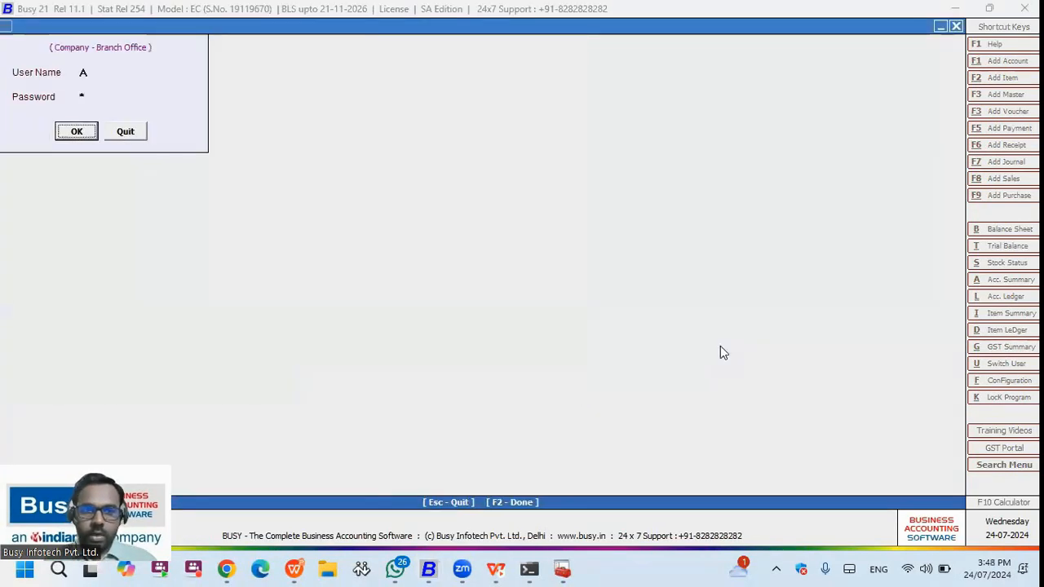
{"action": "key", "text": "Return"}
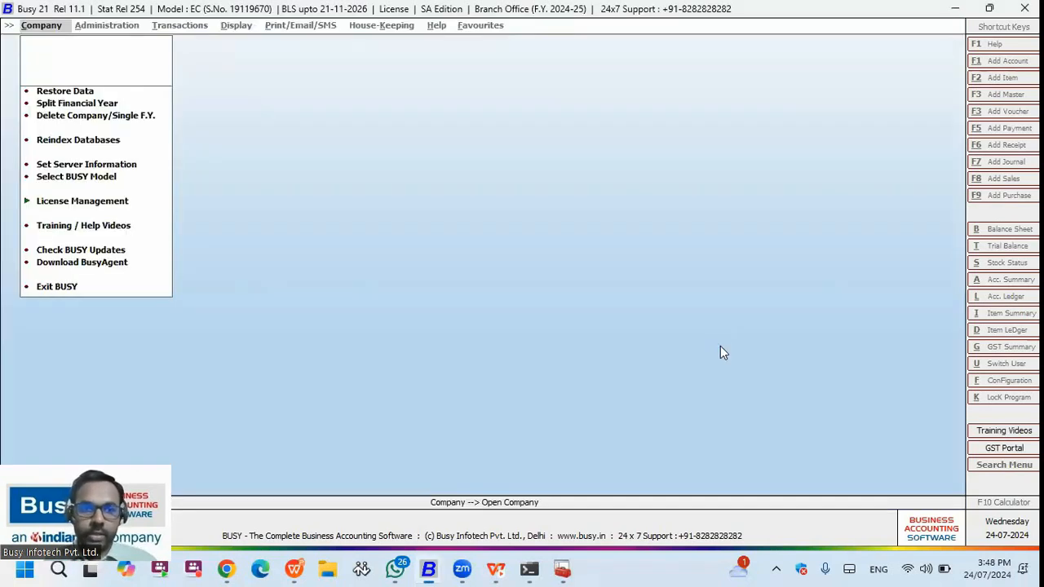
- Open the Branch Office Data Sync Configuration from Enterprise Features
{"action": "left_click", "coordinate": [106, 25]}
{"action": "left_click", "coordinate": [132, 52]}
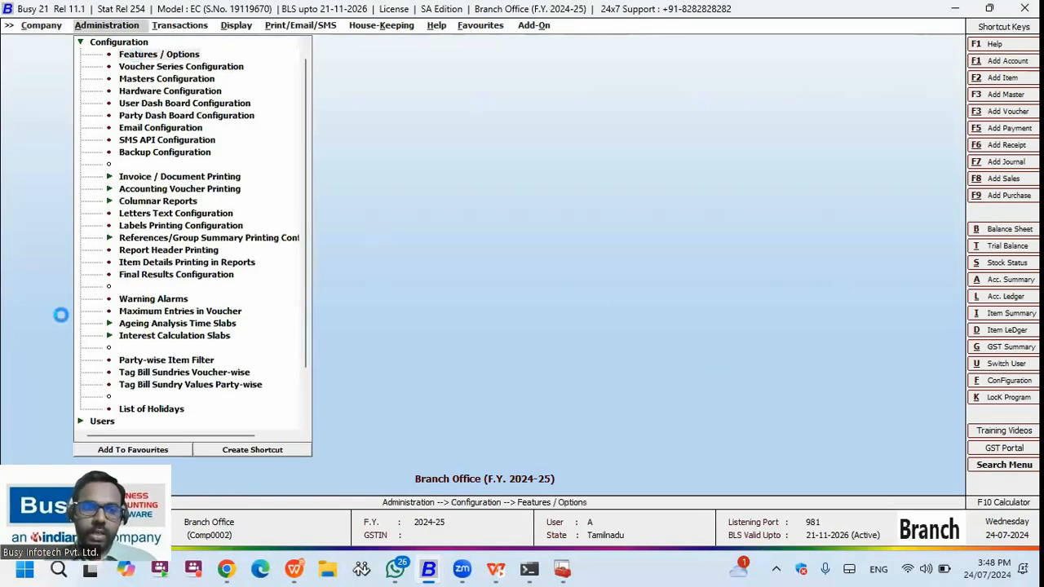
{"action": "left_click", "coordinate": [51, 415]}
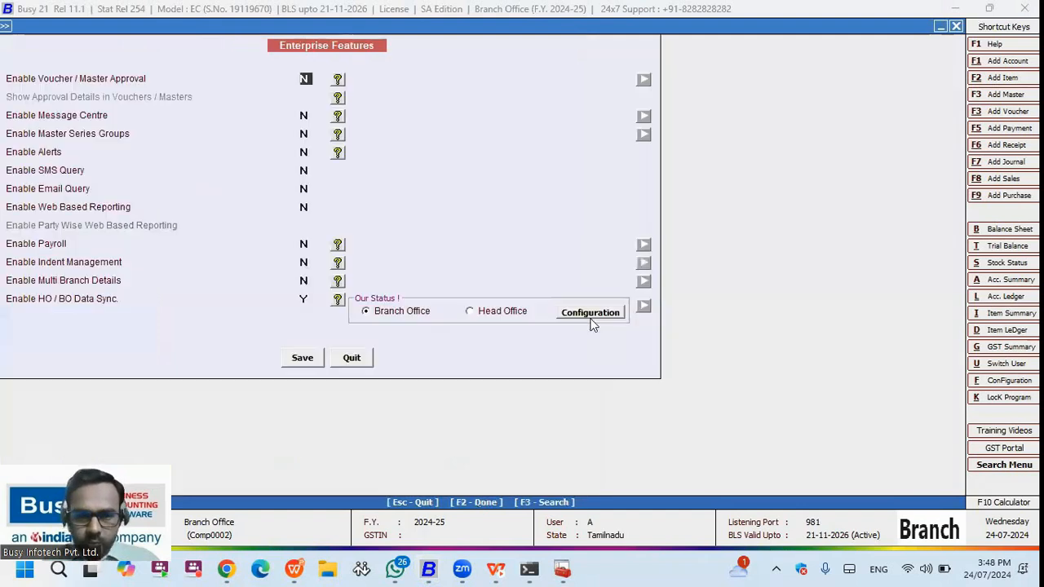
{"action": "left_click", "coordinate": [596, 317]}
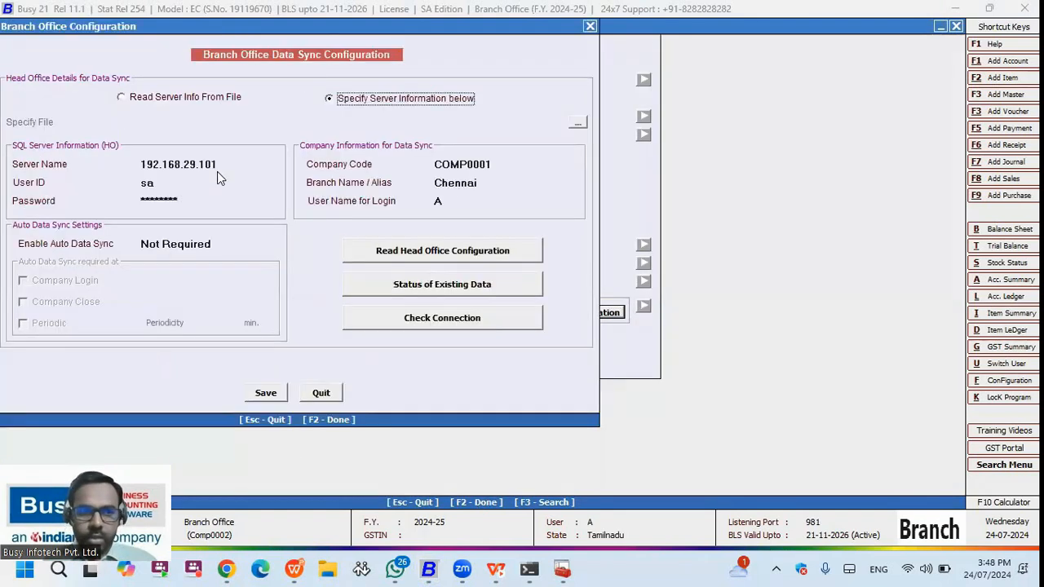
- Set the Head Office server name to 192.168.29.101,1433 and confirm the remaining connection fields
{"action": "left_click", "coordinate": [225, 164]}
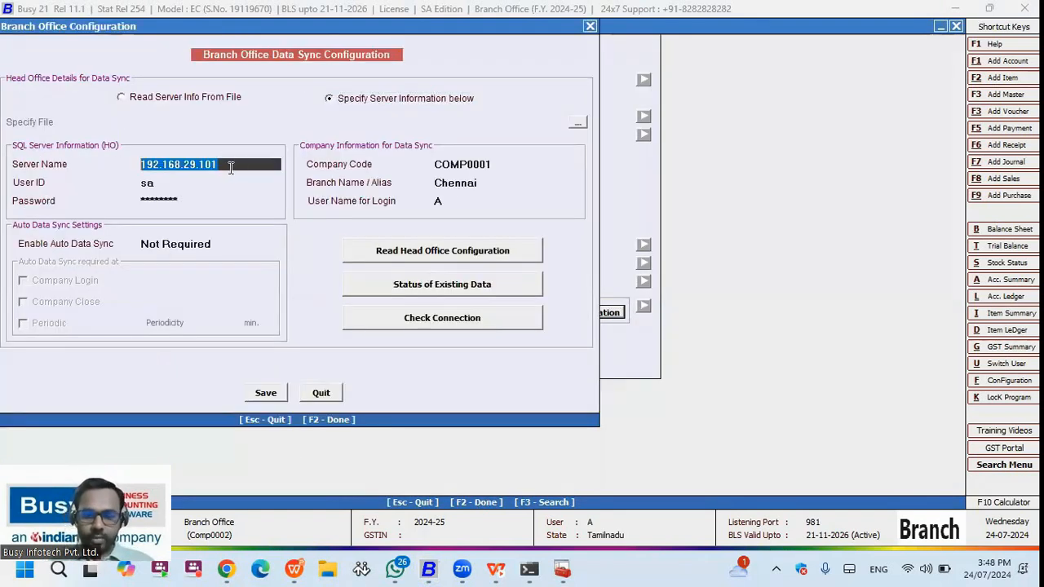
{"action": "type", "text": ",1433"}
{"action": "key", "text": "Return"}
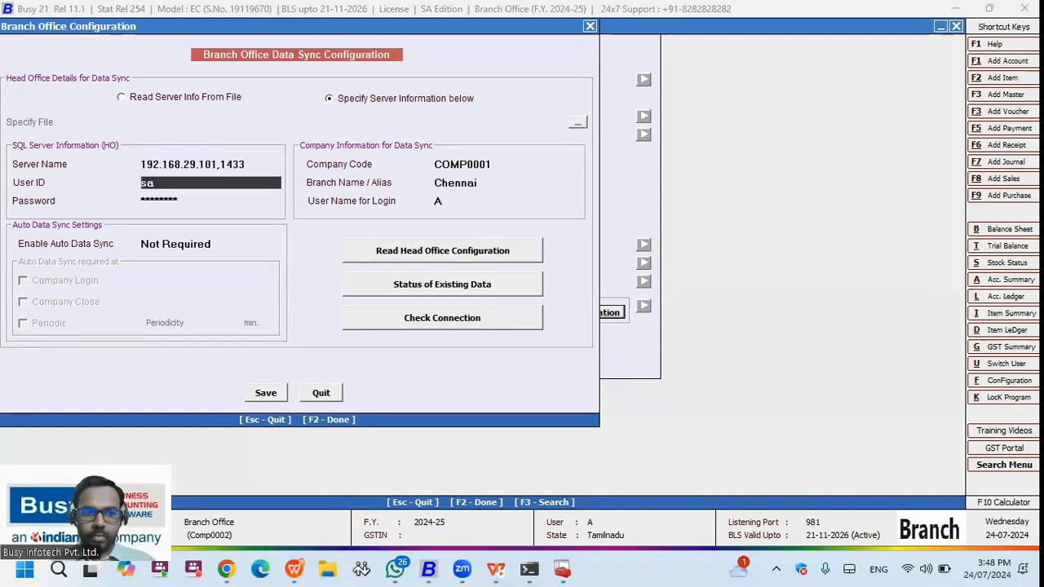
{"action": "key", "text": "Return"}
{"action": "key", "text": "Up"}
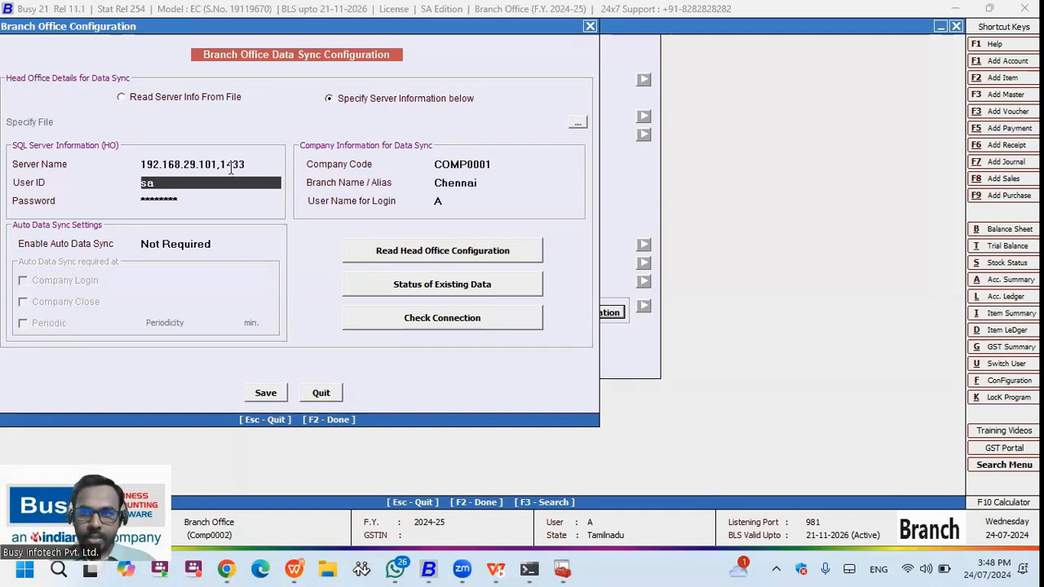
{"action": "key", "text": "Return"}
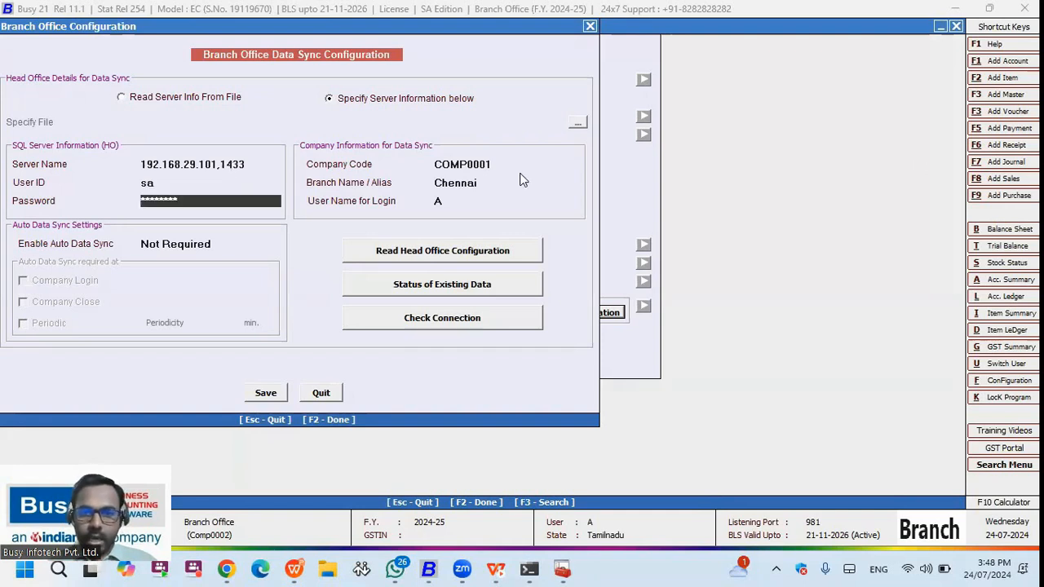
{"action": "key", "text": "Return"}
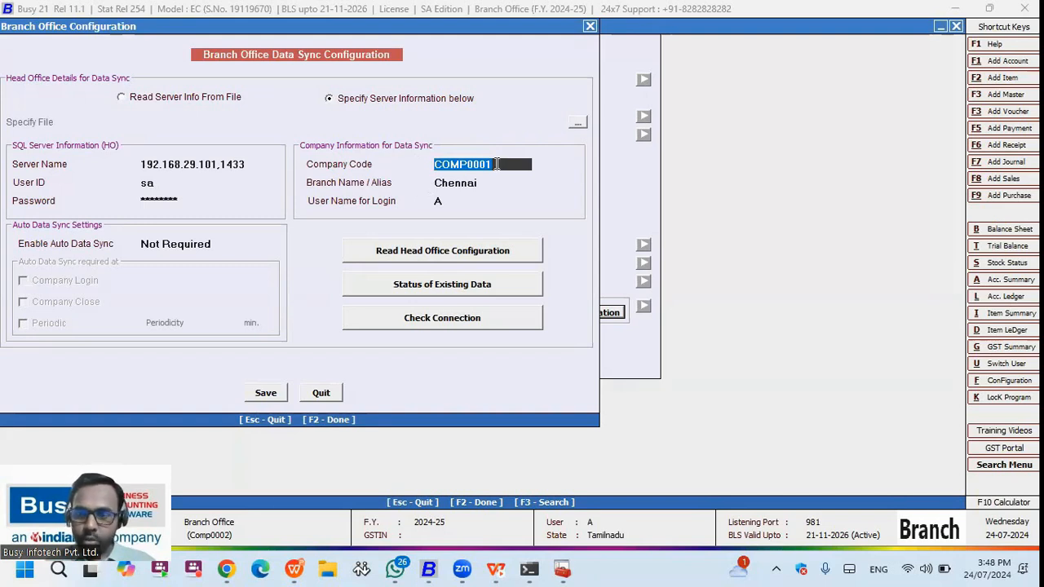
{"action": "key", "text": "Return"}
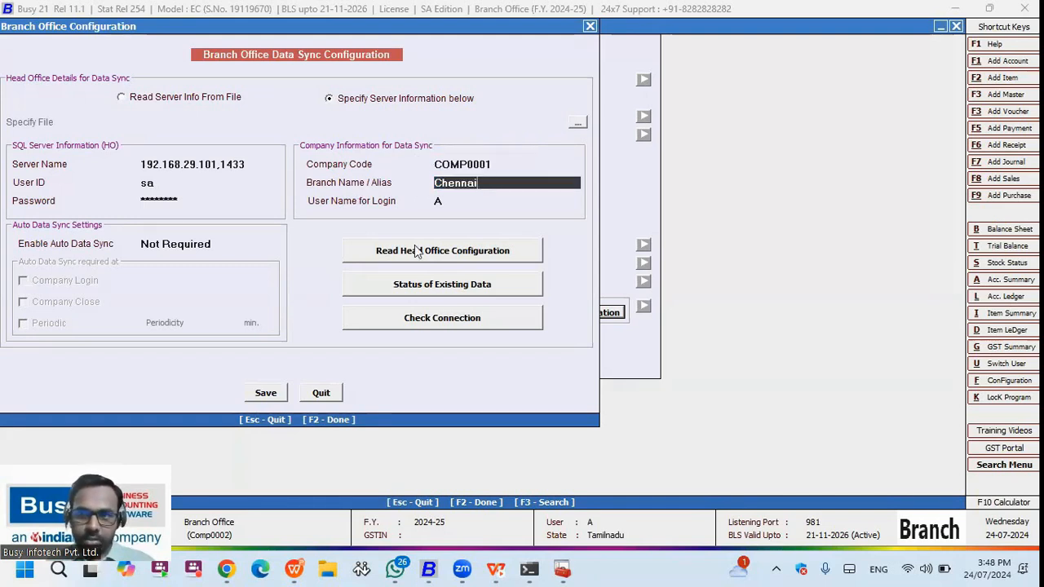
{"action": "key", "text": "Return"}
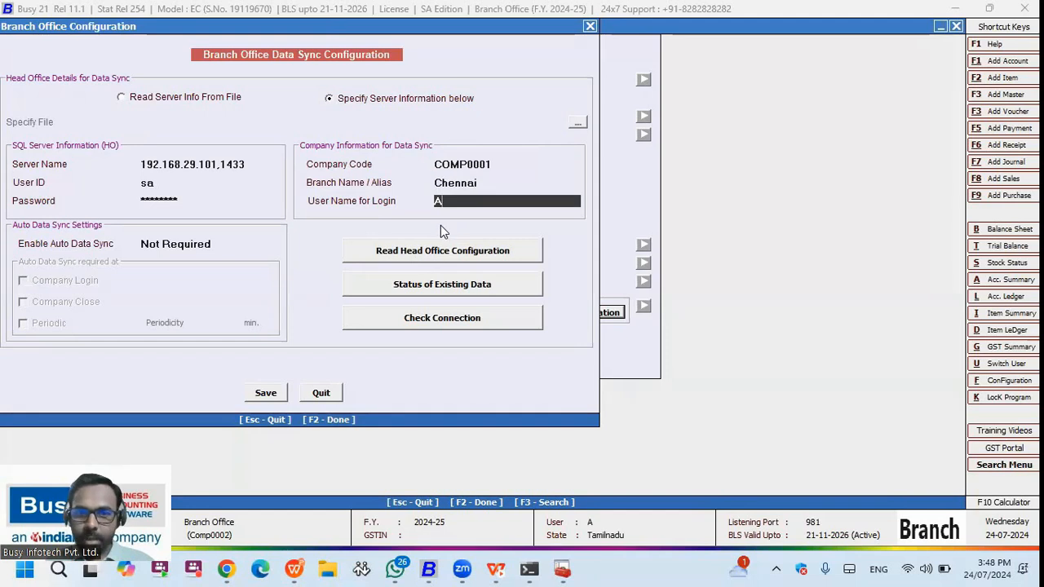
{"action": "left_click", "coordinate": [242, 166]}
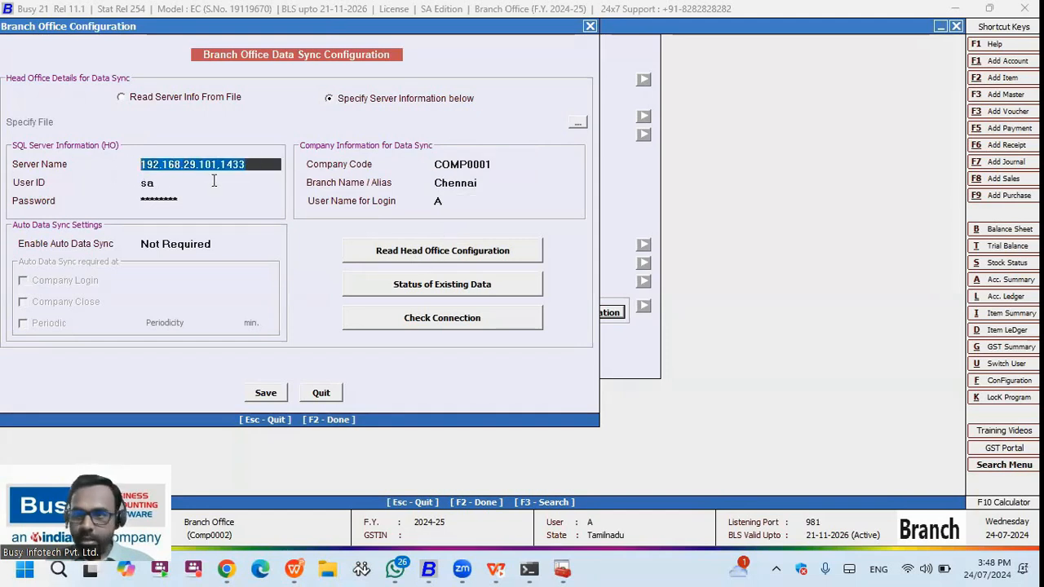
- Test the Head Office connection and existing-data status, agreeing to send existing data to HO
{"action": "left_click", "coordinate": [451, 318]}
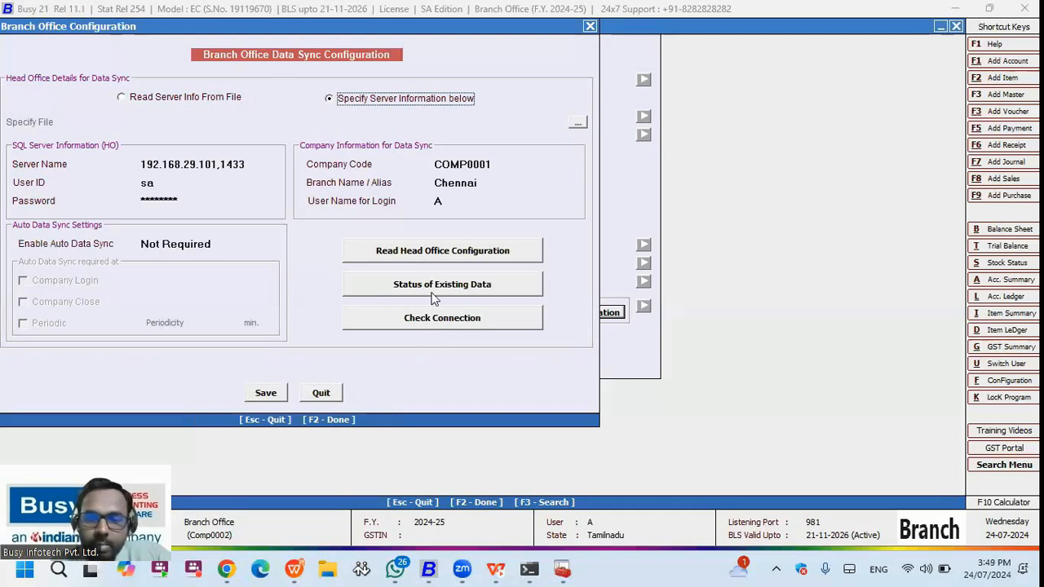
{"action": "left_click", "coordinate": [451, 321]}
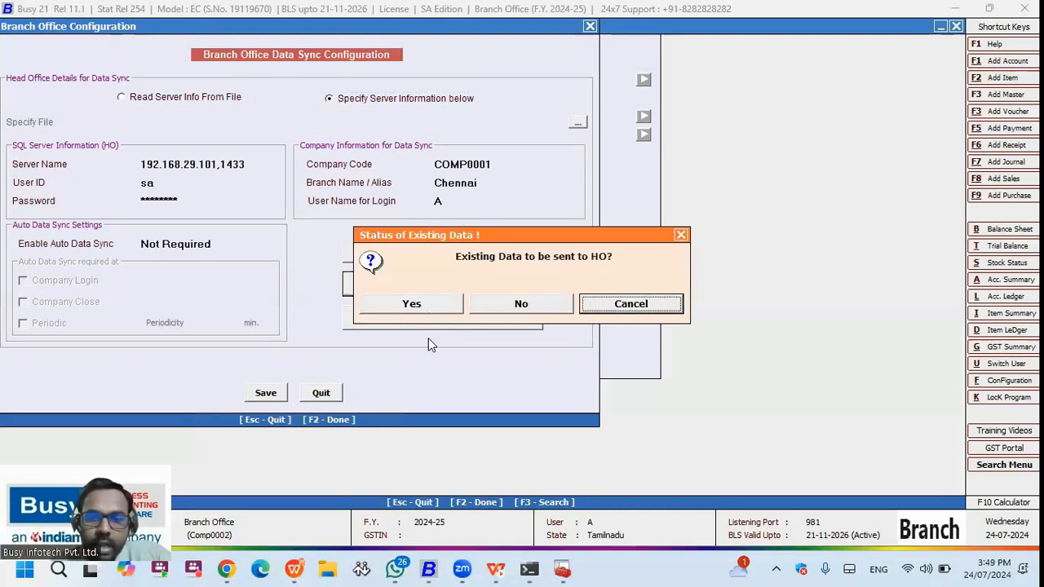
{"action": "left_click", "coordinate": [420, 305]}
{"action": "key", "text": "Return"}
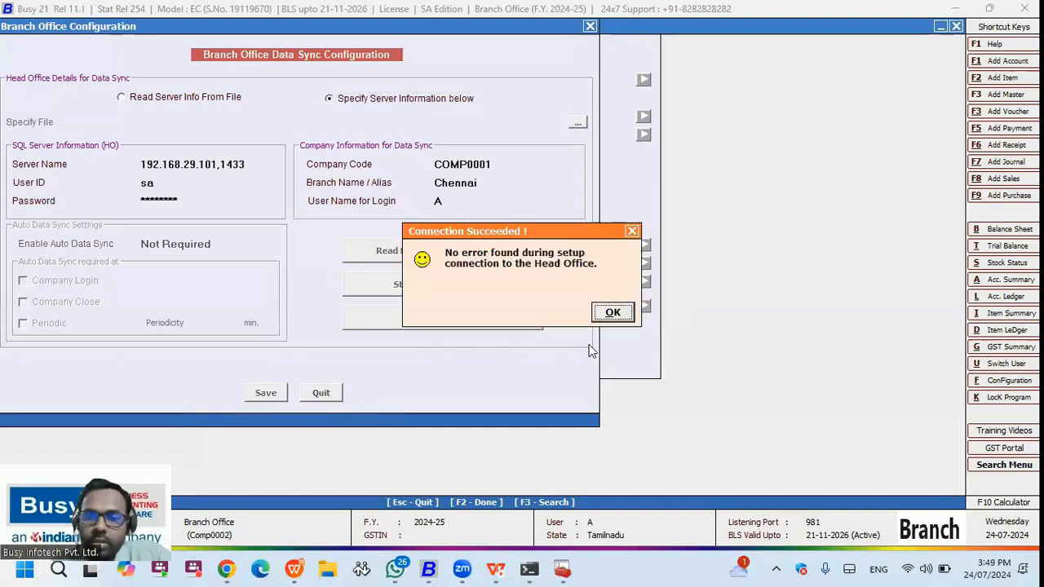
{"action": "key", "text": "Return"}
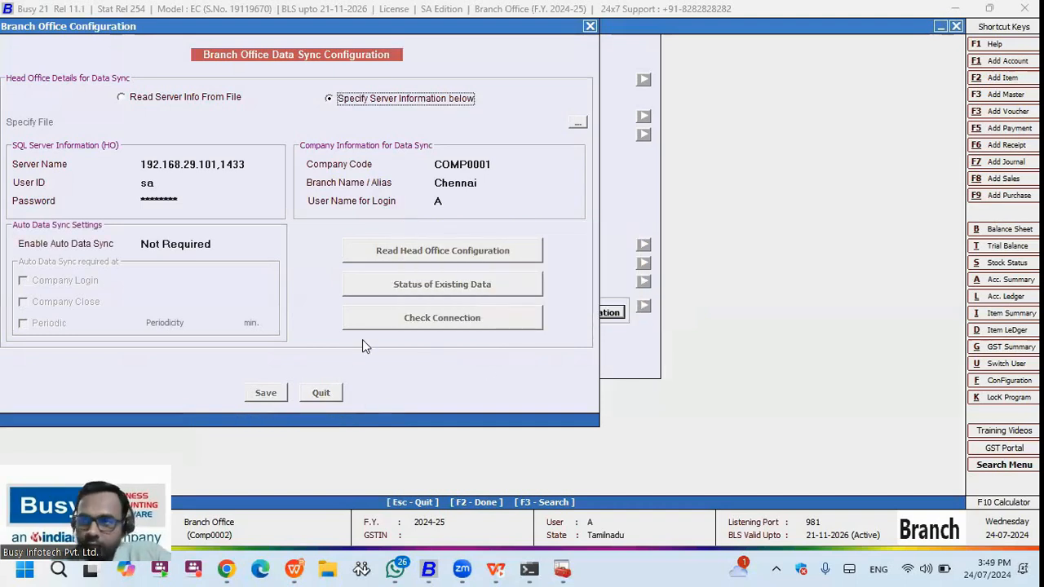
- Save the data sync configuration and leave the Features / Options screen
{"action": "left_click", "coordinate": [308, 362]}
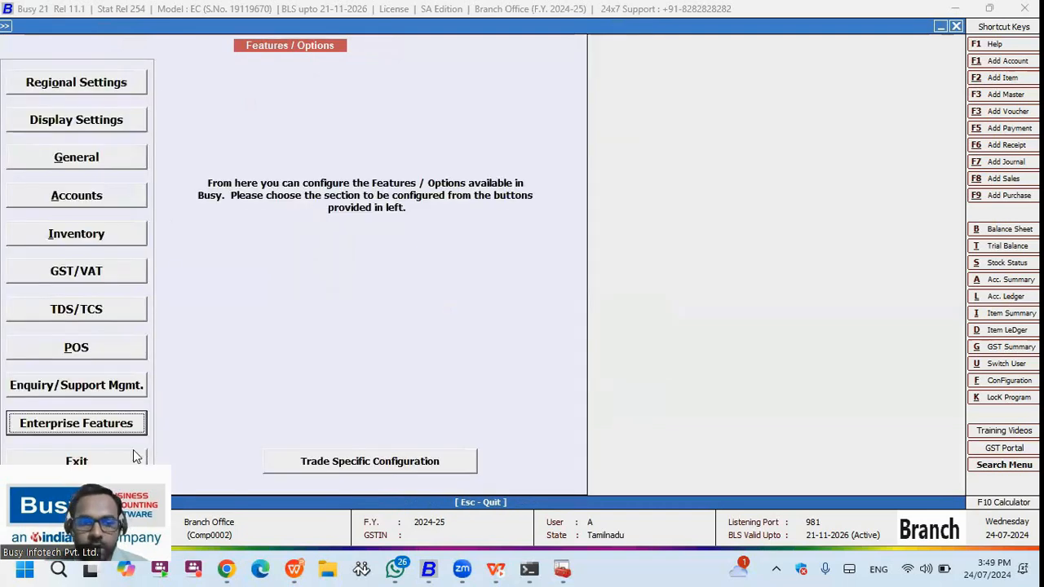
{"action": "left_click", "coordinate": [133, 451]}
{"action": "key", "text": "Escape"}
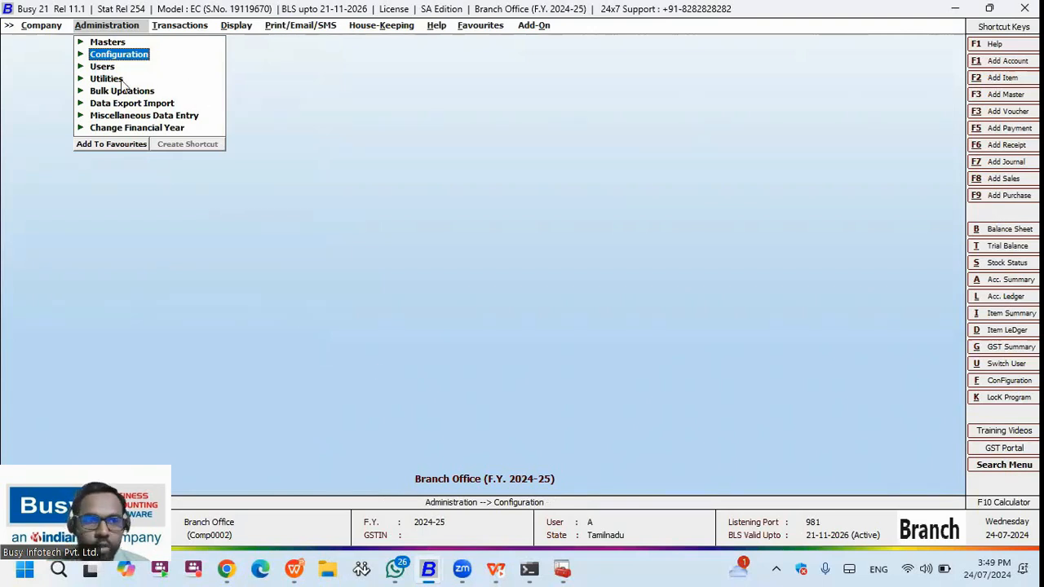
- Add item master ITEM 1 in the General group with unit Pcs and GST 18%
{"action": "left_click", "coordinate": [108, 42]}
{"action": "left_click", "coordinate": [130, 103]}
{"action": "left_click", "coordinate": [155, 116]}
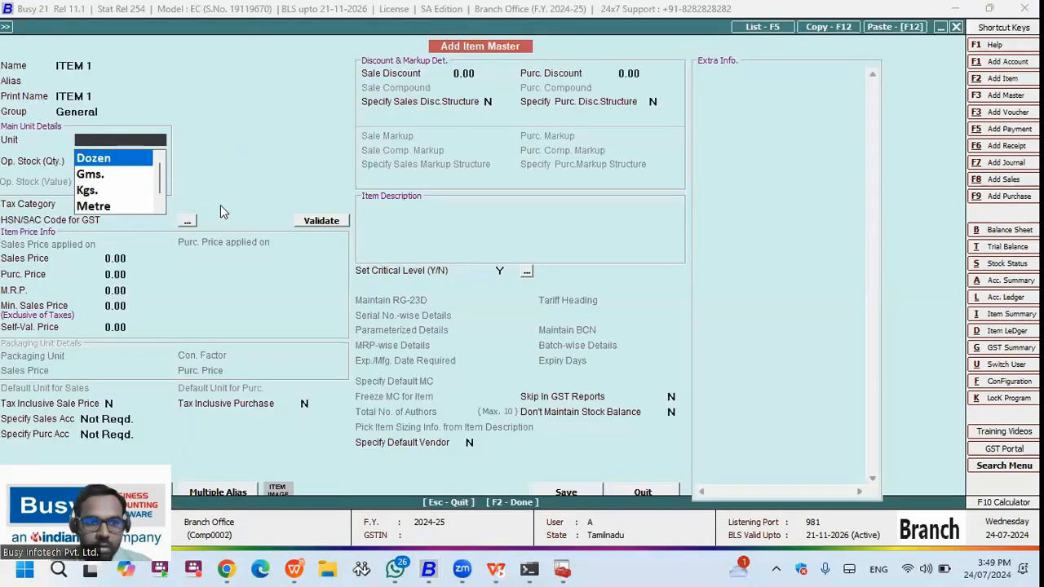
{"action": "key", "text": "Return"}
{"action": "key", "text": "Return"}
{"action": "key", "text": "Return"}
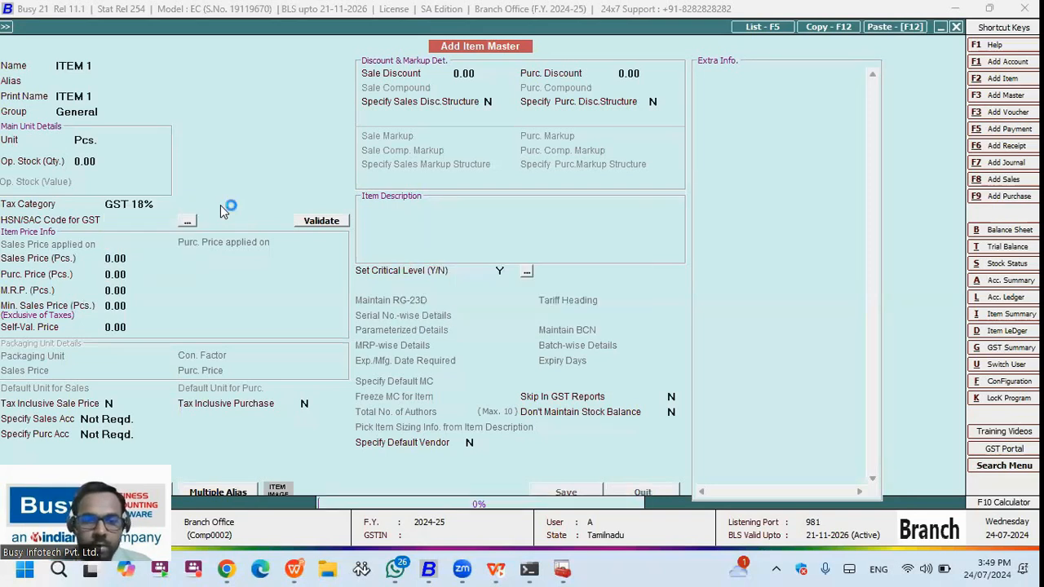
{"action": "key", "text": "Escape"}
{"action": "key", "text": "Escape"}
{"action": "left_click", "coordinate": [135, 56]}
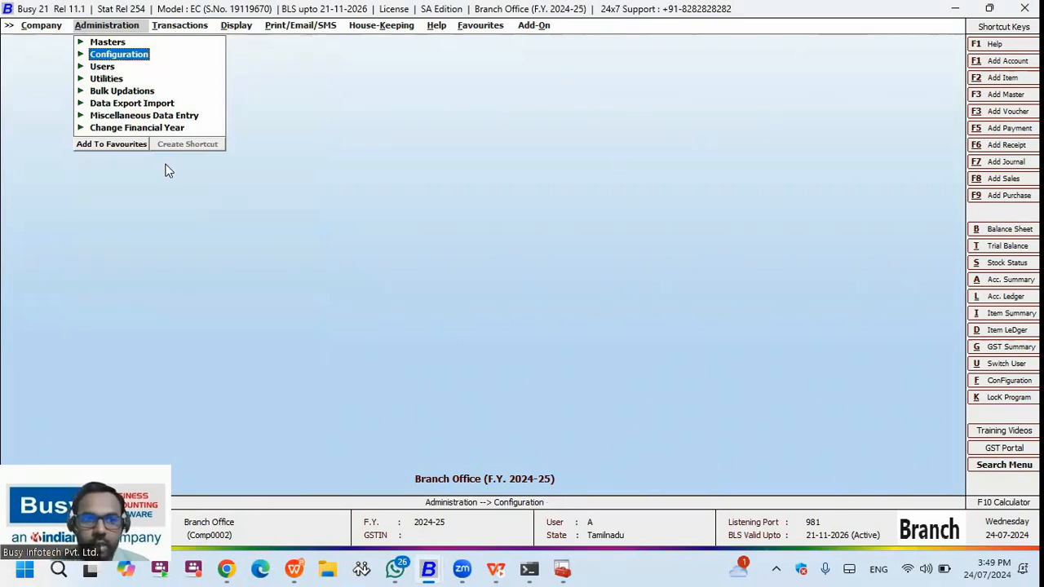
{"action": "left_click", "coordinate": [144, 107]}
- From Exchange Data with HO, send the branch's pending data to Head Office and confirm server synchronization
{"action": "left_click", "coordinate": [167, 202]}
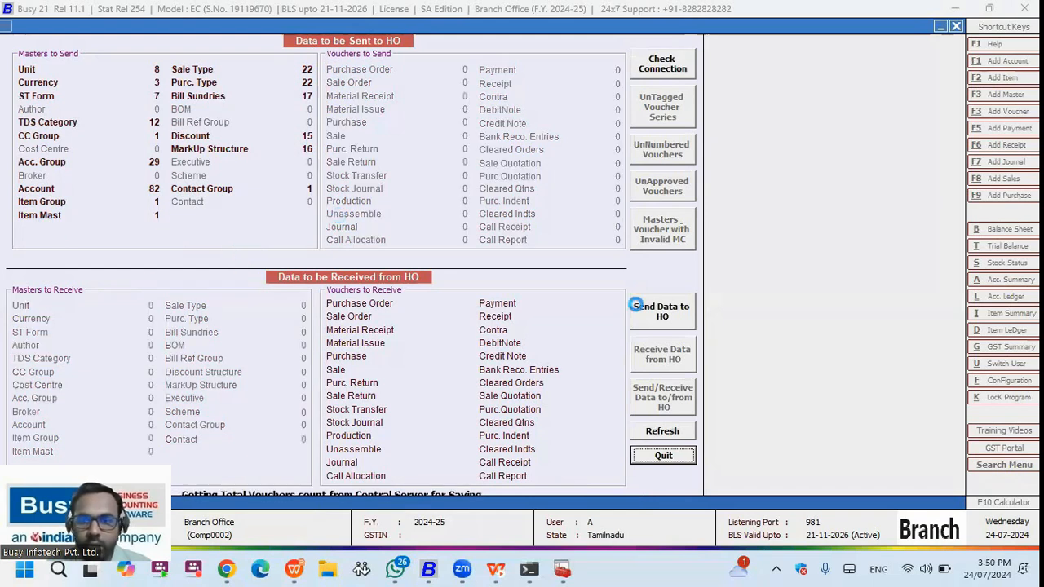
{"action": "left_click", "coordinate": [657, 322]}
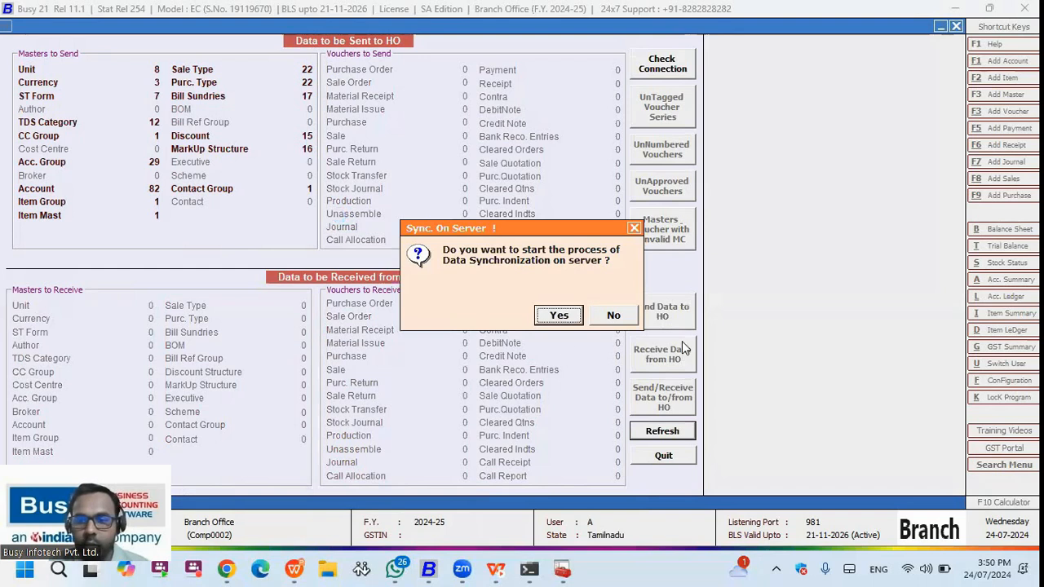
{"action": "left_click", "coordinate": [570, 316]}
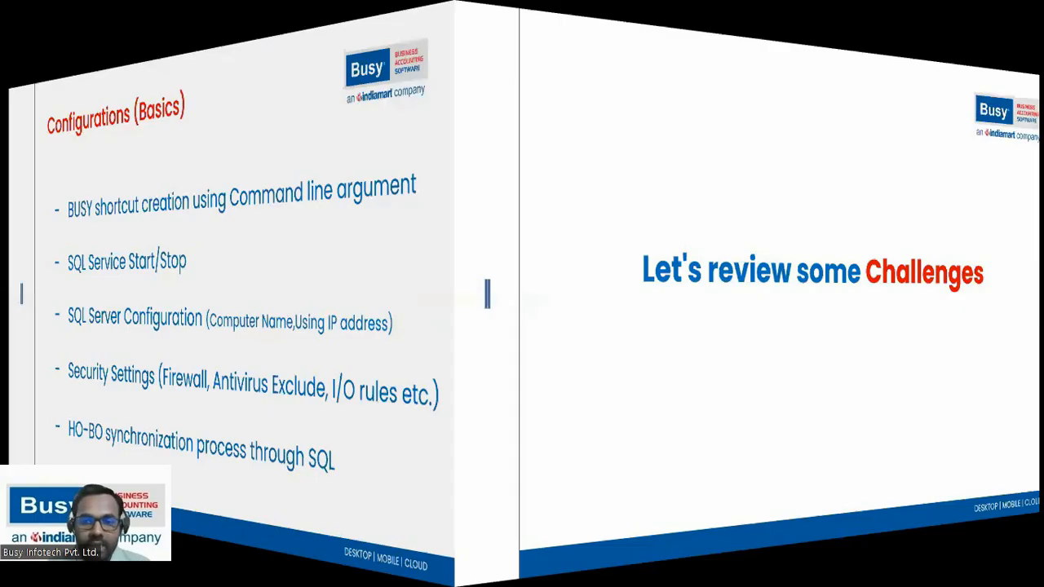
- Move past the 'Let's review some Challenges' slide to the Challenge slide on attaching MS SQL databases
{"action": "key", "text": "Right"}
{"action": "key", "text": "Left"}
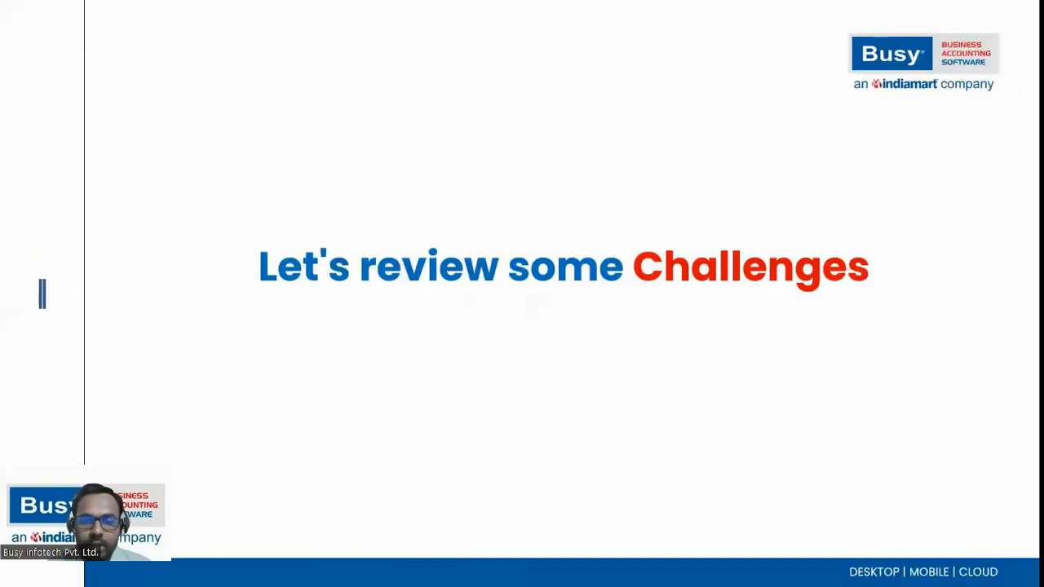
{"action": "key", "text": "Right"}
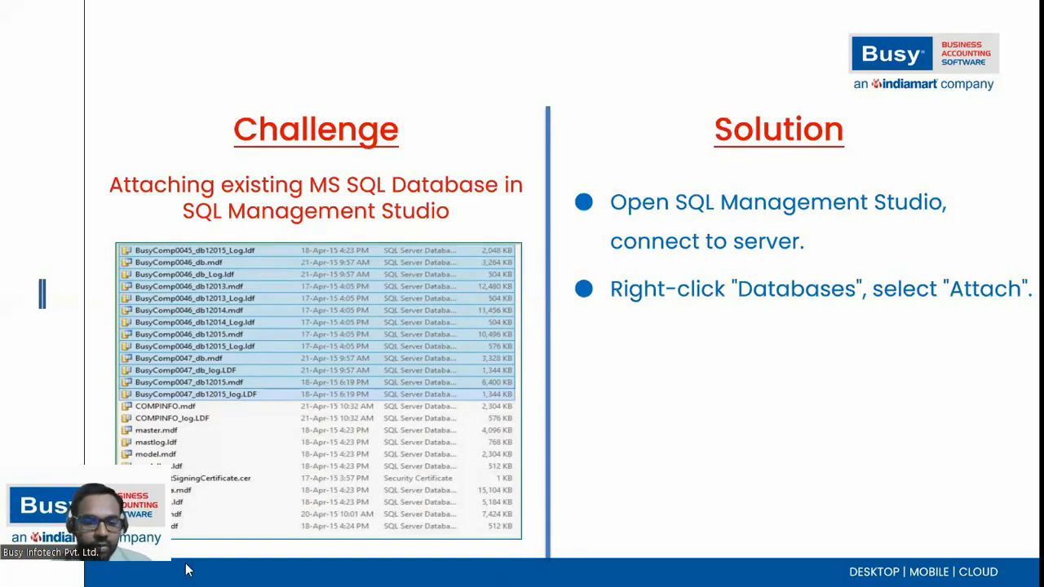
- Search 'SQL' from the Start menu and launch SQL Server Management Studio 20
{"action": "left_click", "coordinate": [27, 569]}
{"action": "type", "text": "SQ"}
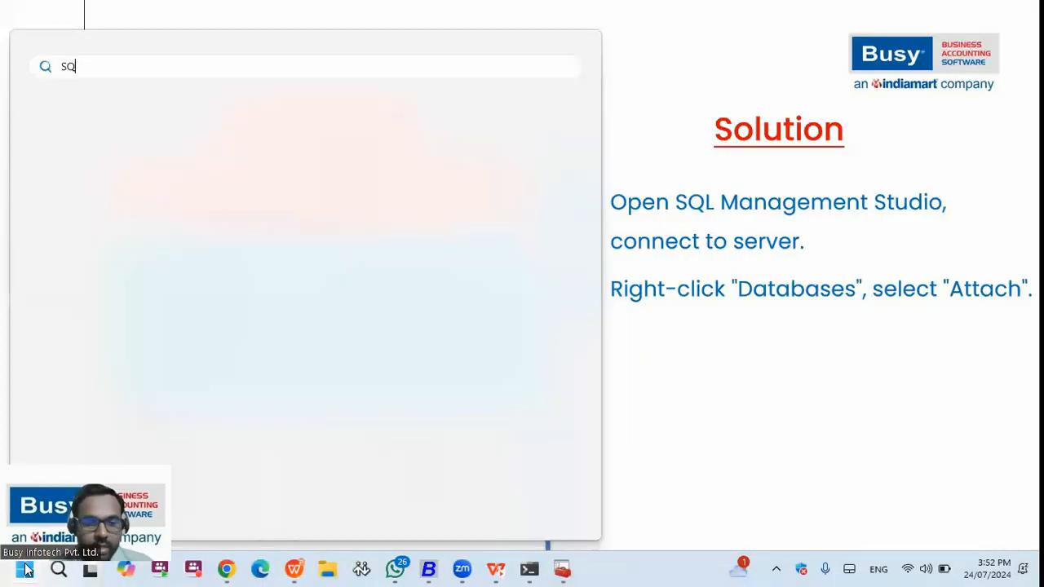
{"action": "type", "text": "L"}
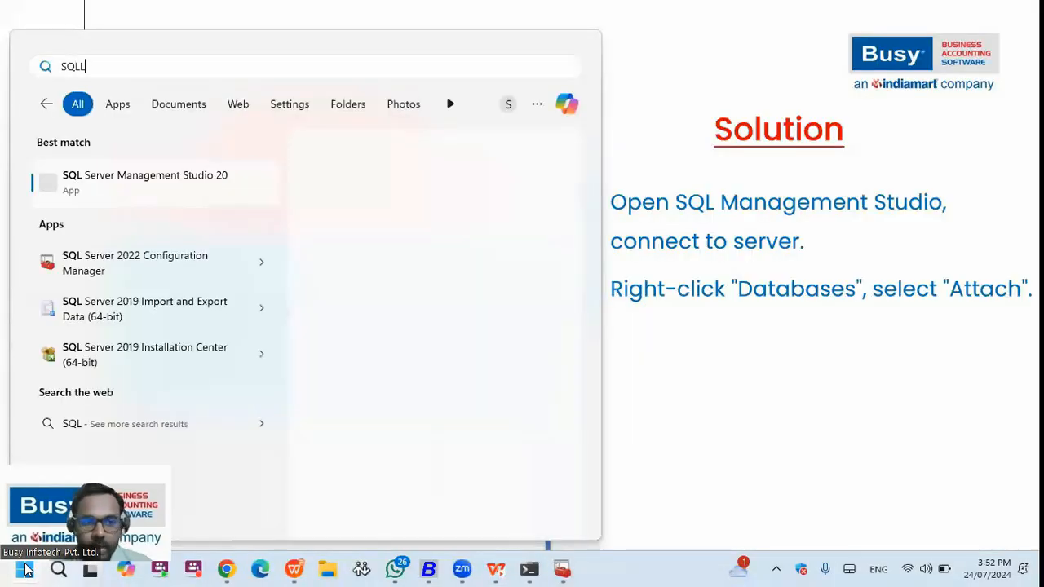
{"action": "key", "text": "BackSpace"}
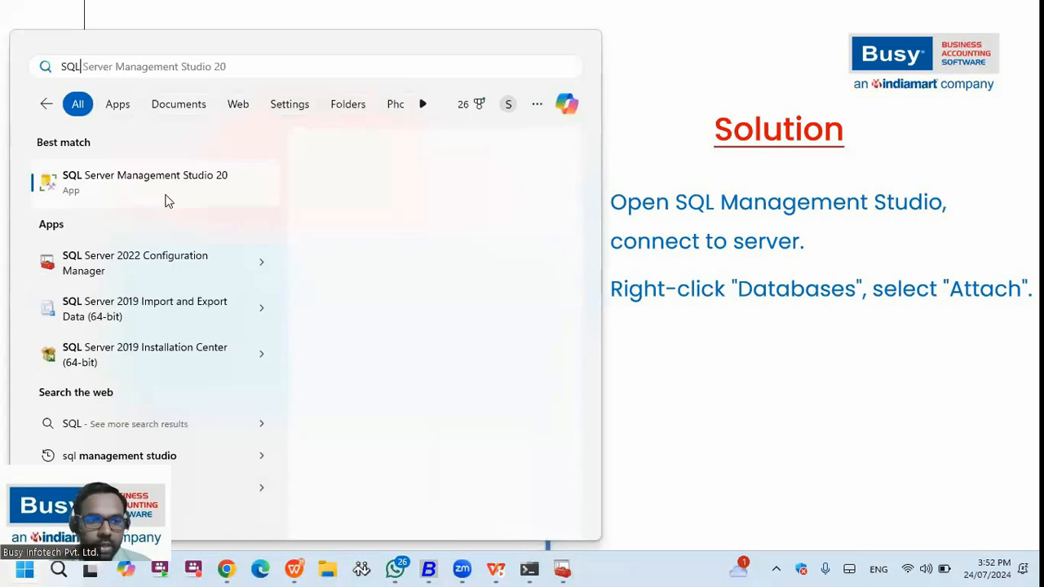
{"action": "left_click", "coordinate": [190, 203]}
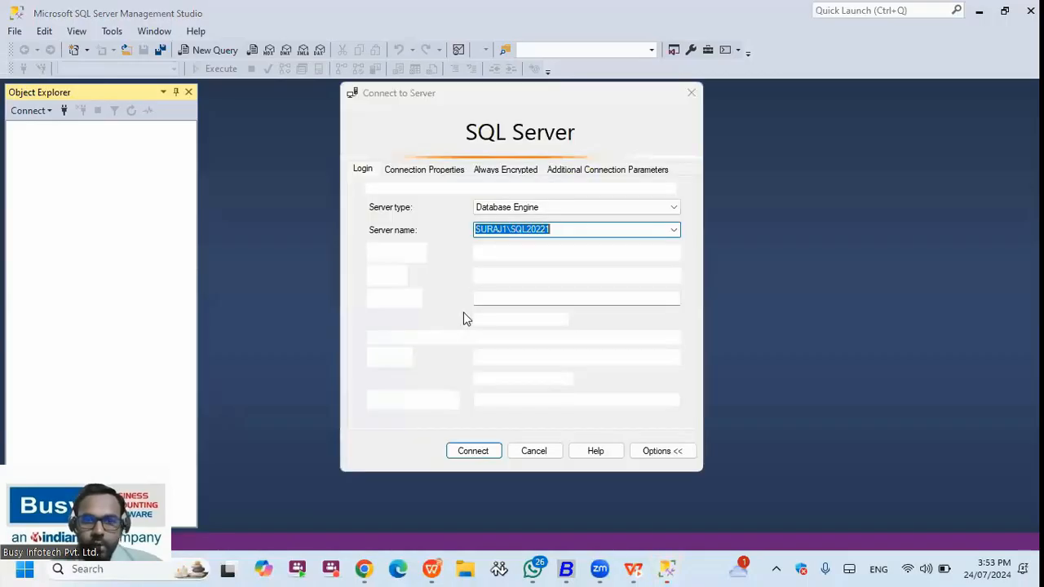
- Set the SQL20221 connection's authentication method to SQL Server Authentication
{"action": "left_click", "coordinate": [558, 229]}
{"action": "left_click_drag", "start_coordinate": [557, 229], "coordinate": [486, 230]}
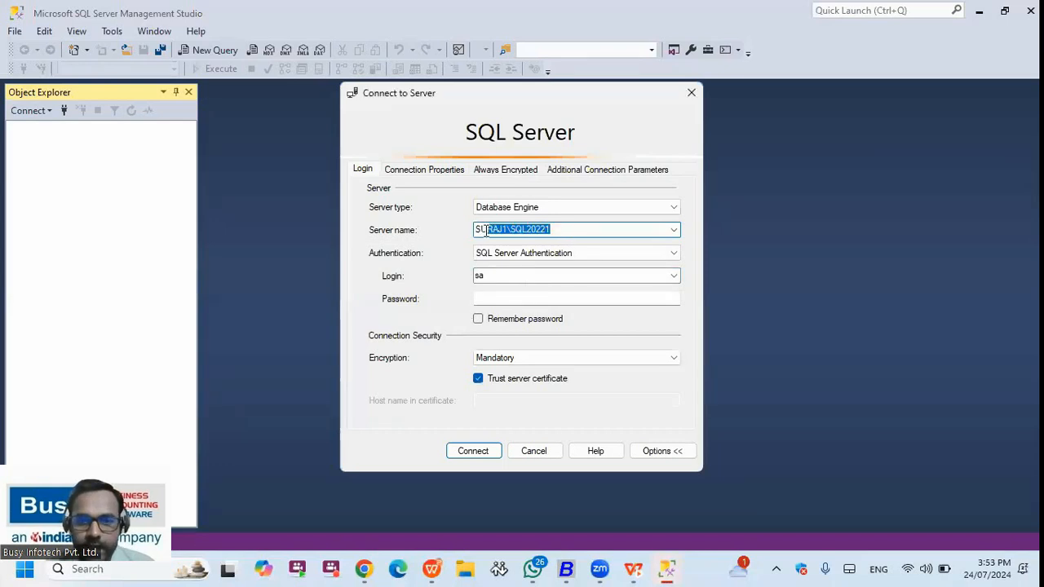
{"action": "left_click", "coordinate": [545, 238]}
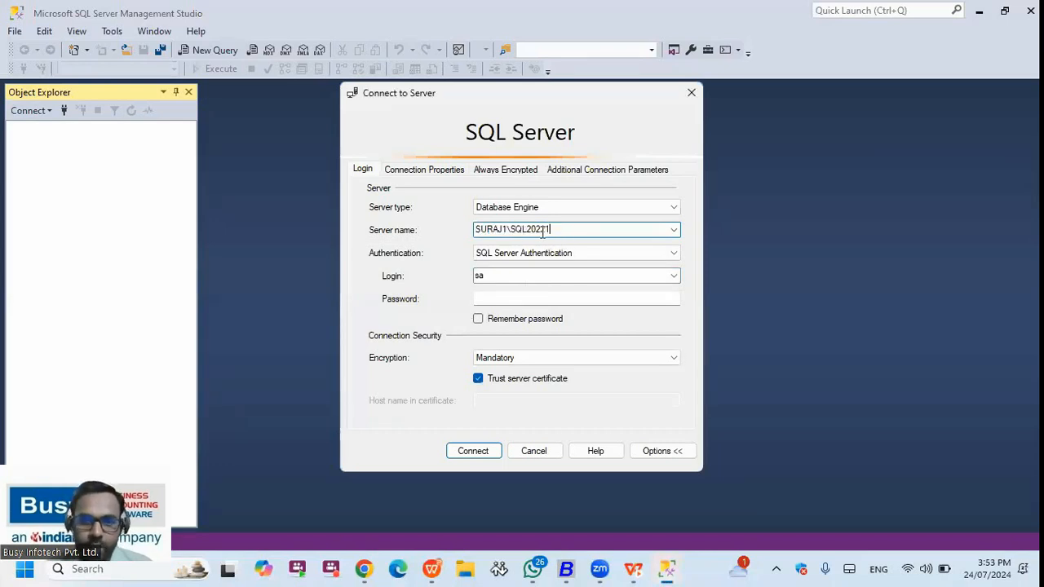
{"action": "left_click", "coordinate": [515, 257]}
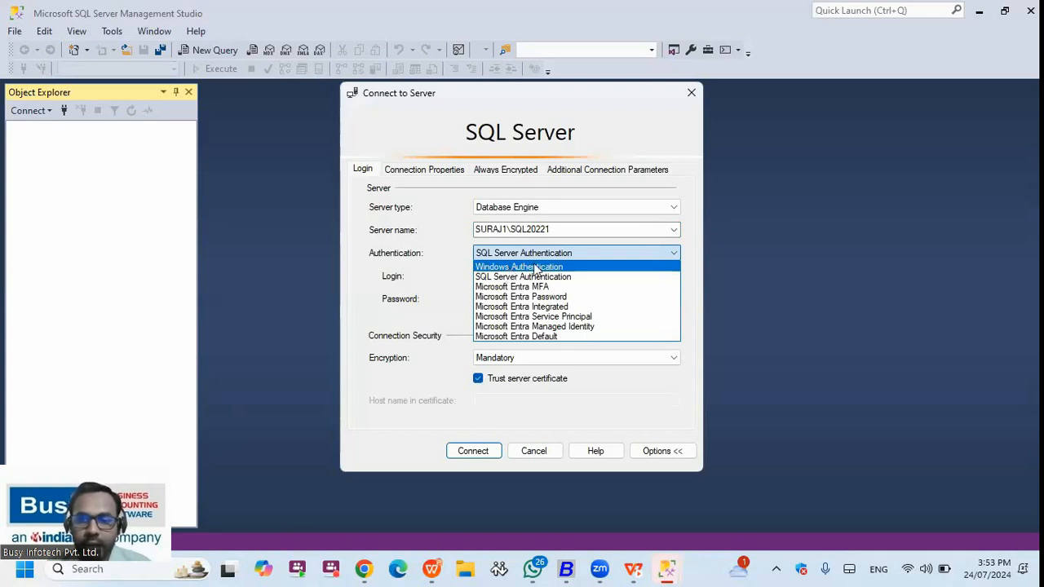
{"action": "left_click", "coordinate": [535, 266]}
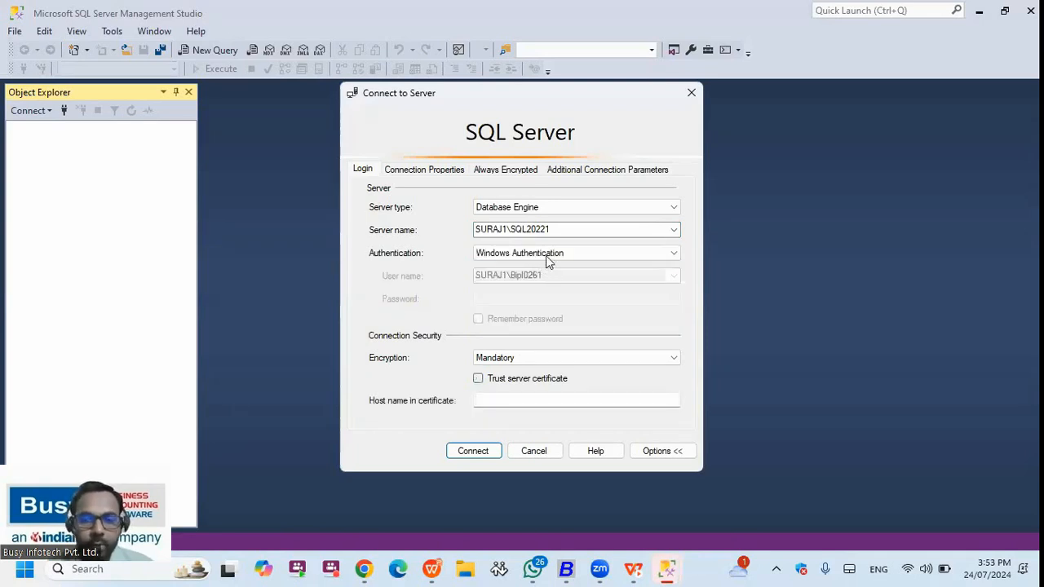
{"action": "left_click", "coordinate": [524, 254]}
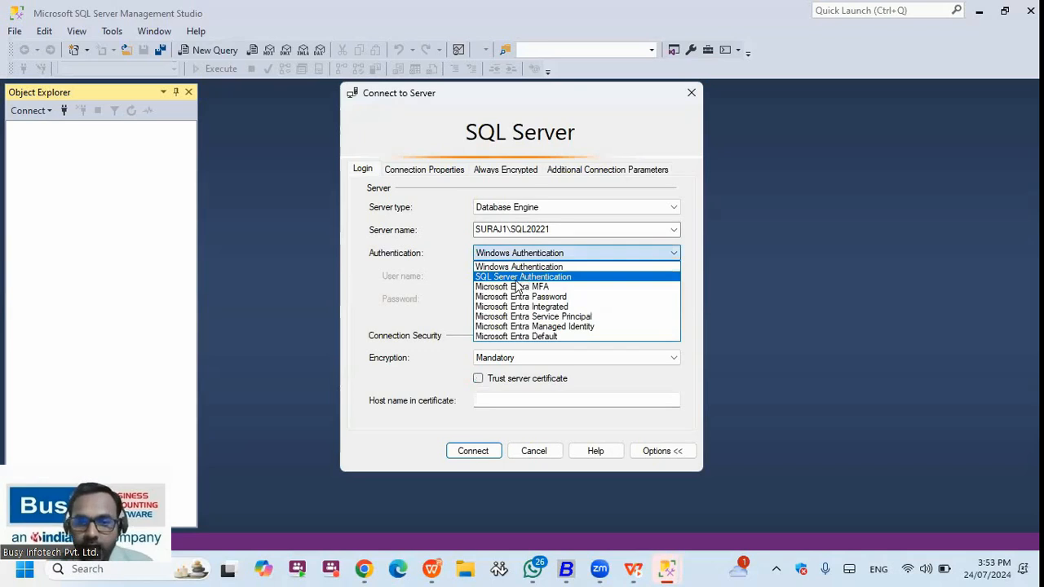
{"action": "left_click", "coordinate": [519, 277]}
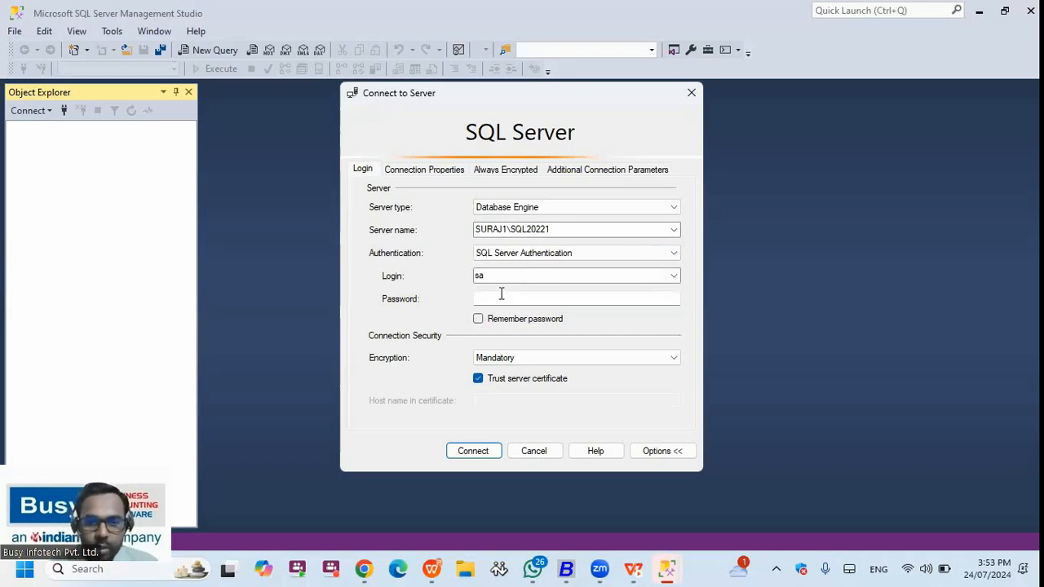
- Enter the sa account password, tick Remember password, and connect, retyping the password after a failed login
{"action": "left_click", "coordinate": [503, 295]}
{"action": "key", "text": "Caps_Lock"}
{"action": "type", "text": "********"}
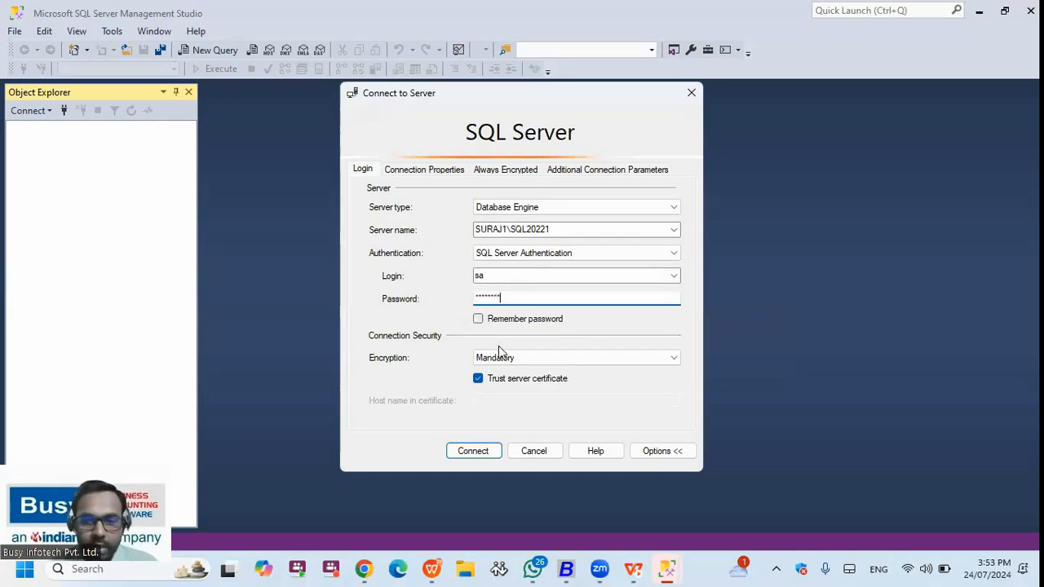
{"action": "left_click", "coordinate": [522, 319]}
{"action": "left_click", "coordinate": [487, 452]}
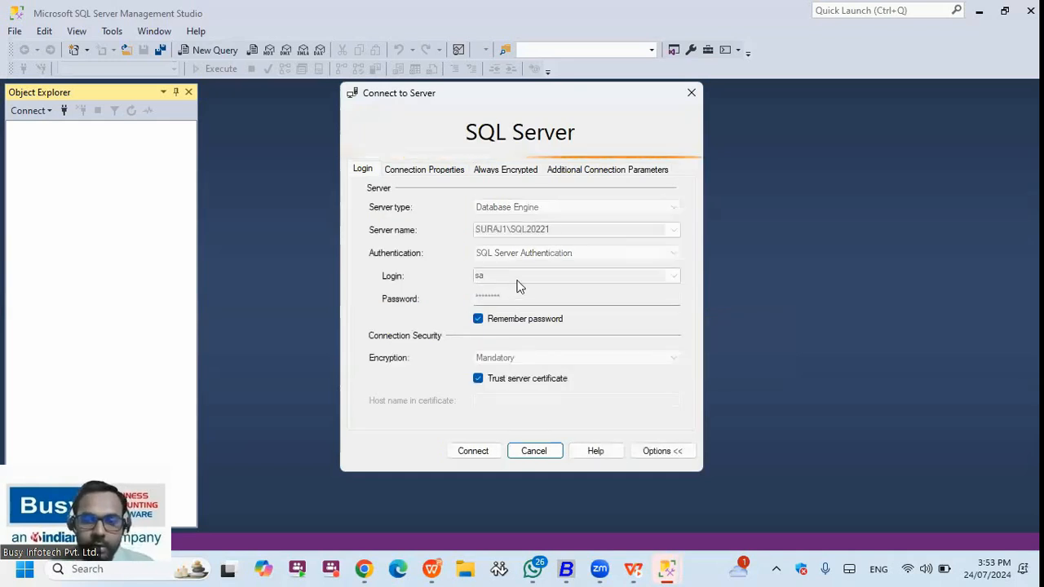
{"action": "key", "text": "Return"}
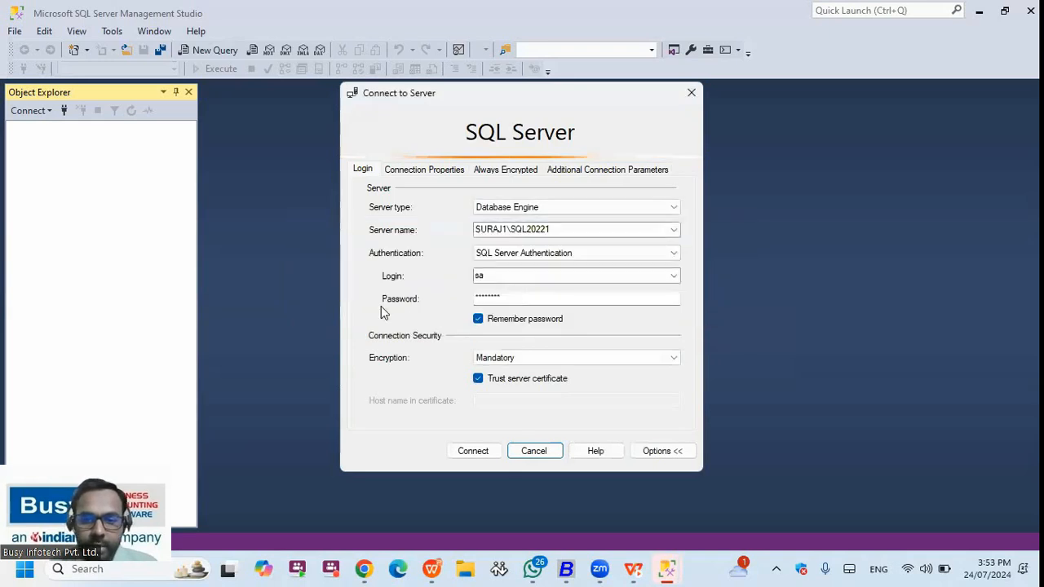
{"action": "type", "text": "*****"}
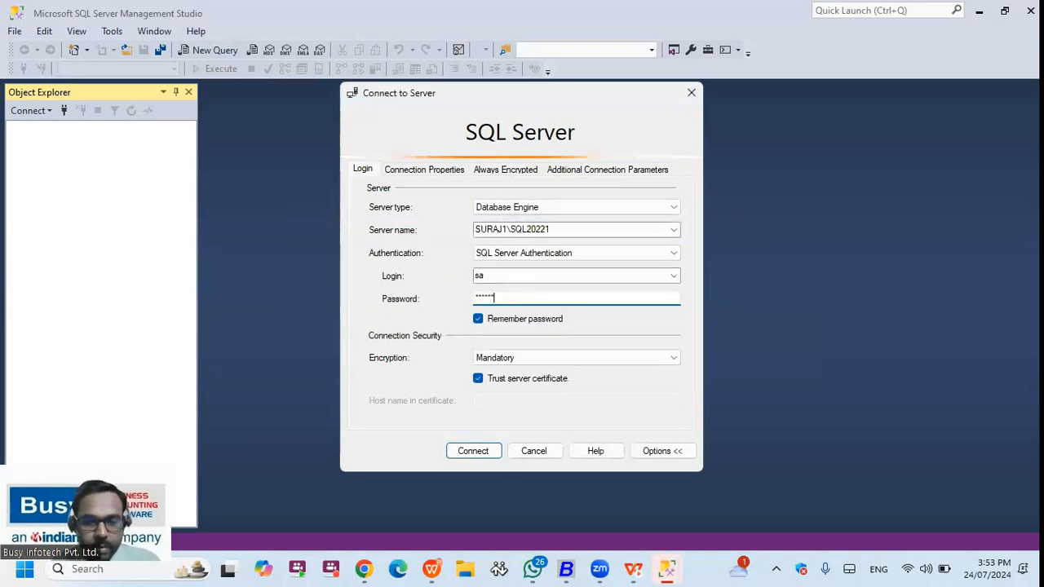
{"action": "type", "text": "**"}
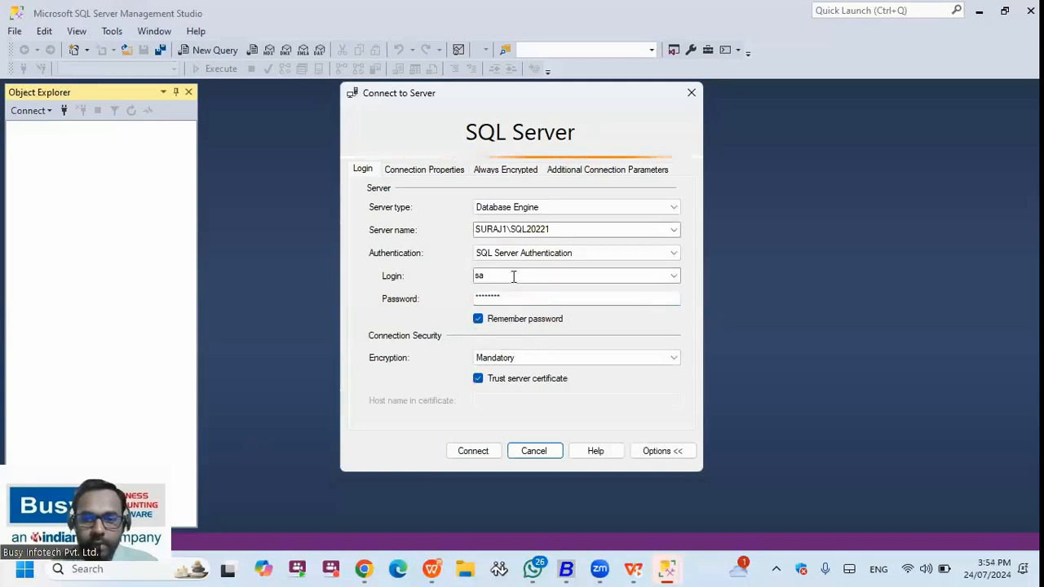
{"action": "key", "text": "Return"}
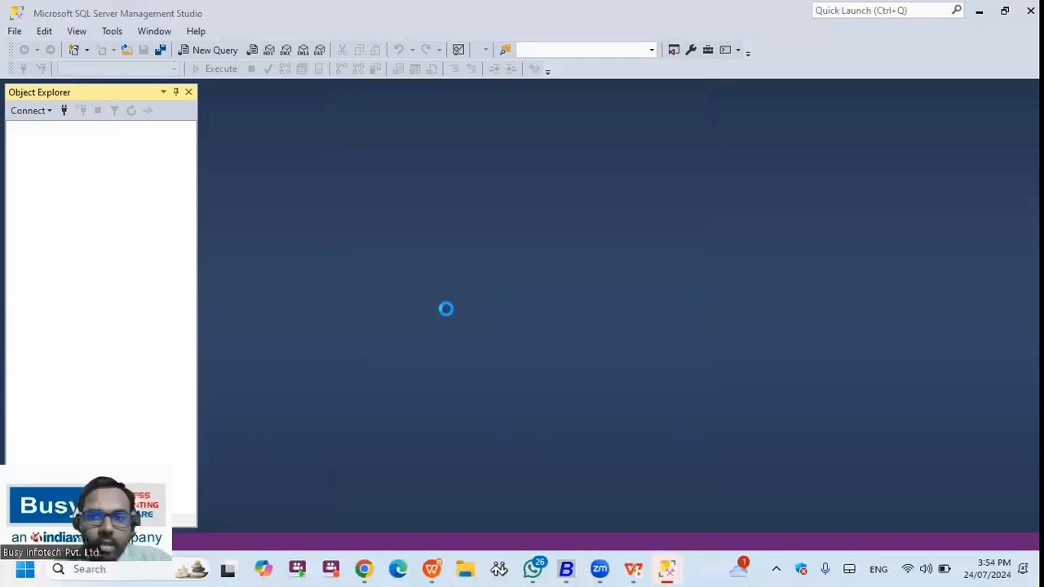
- Attach BusyComp0003_db.mdf from D:\DATA through Databases > Attach, choosing it in the file browser
{"action": "right_click", "coordinate": [74, 145]}
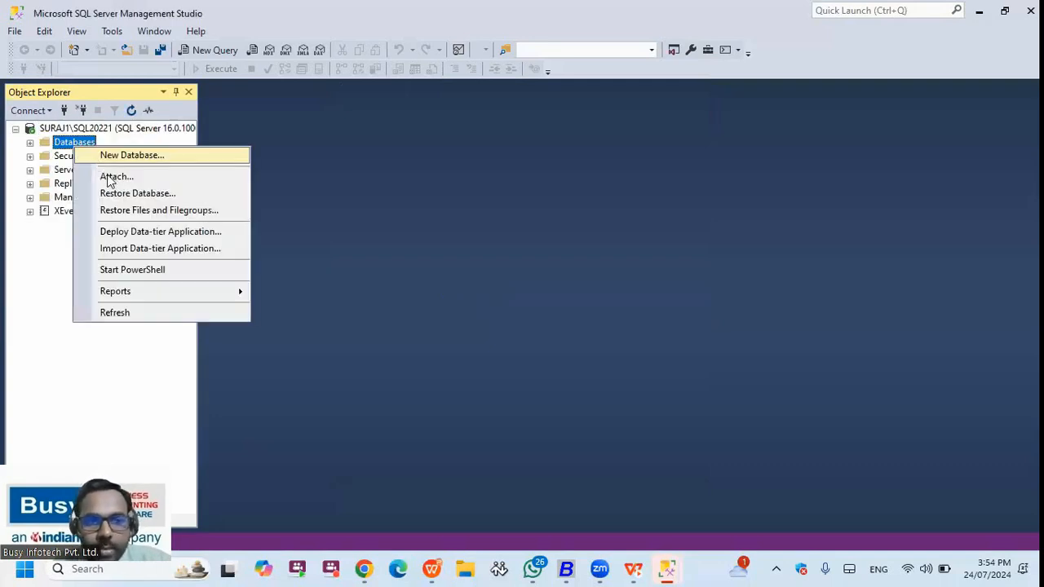
{"action": "right_click", "coordinate": [67, 143]}
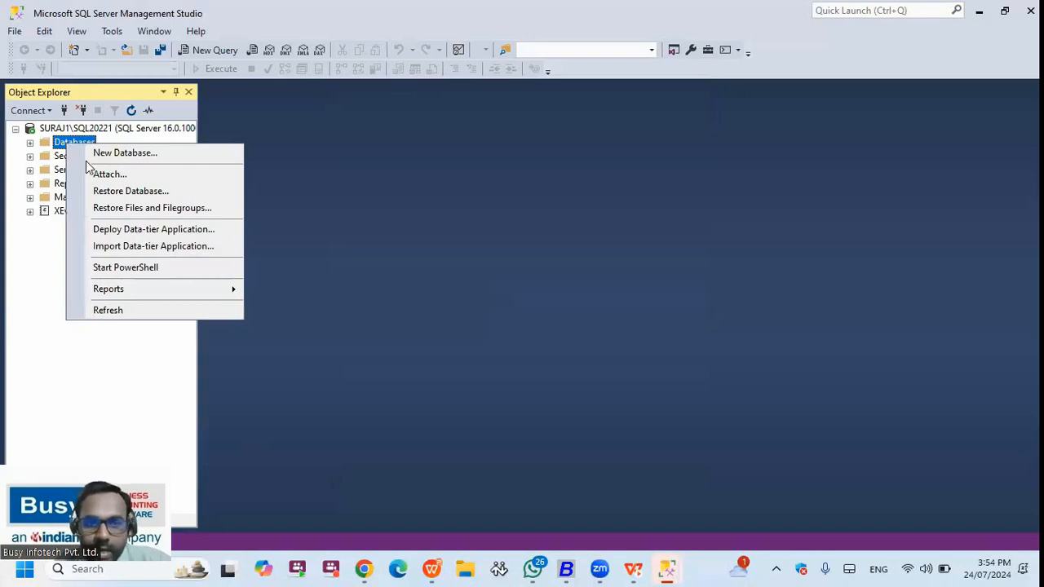
{"action": "left_click", "coordinate": [88, 156]}
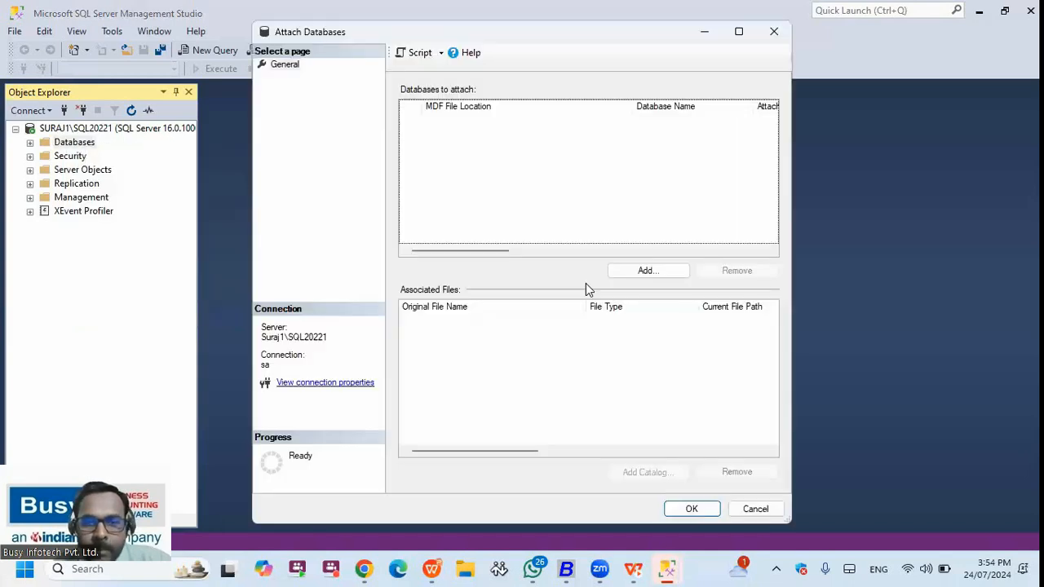
{"action": "left_click", "coordinate": [659, 278]}
{"action": "left_click", "coordinate": [673, 320]}
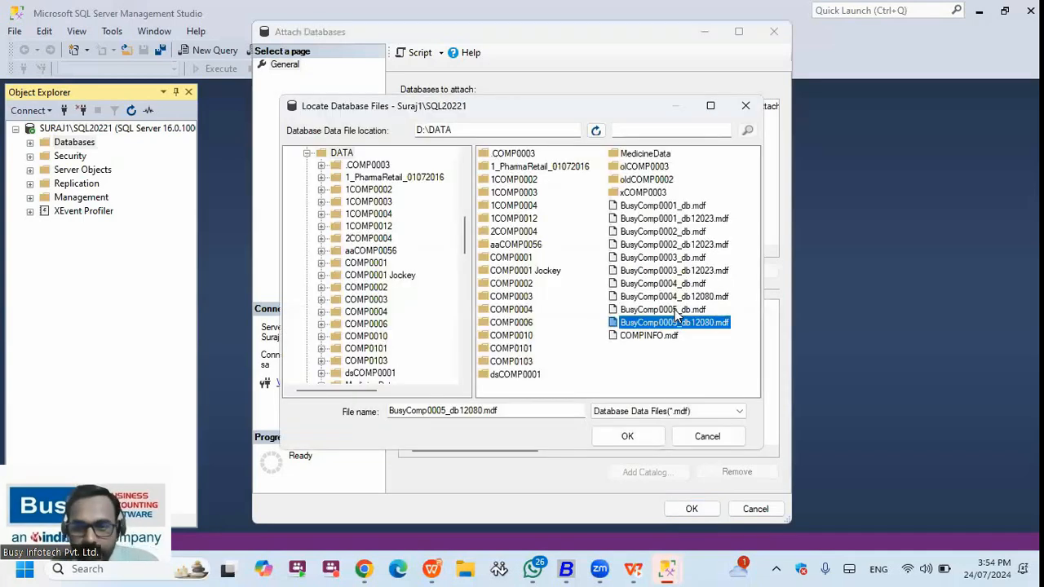
{"action": "left_click", "coordinate": [693, 312], "text": "ctrl"}
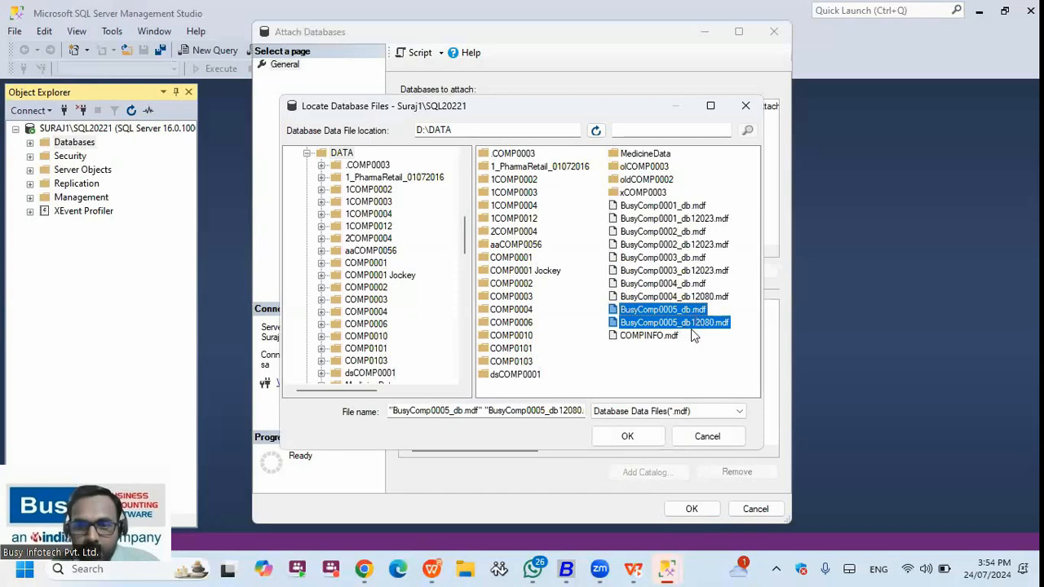
{"action": "left_click", "coordinate": [691, 326], "text": "ctrl"}
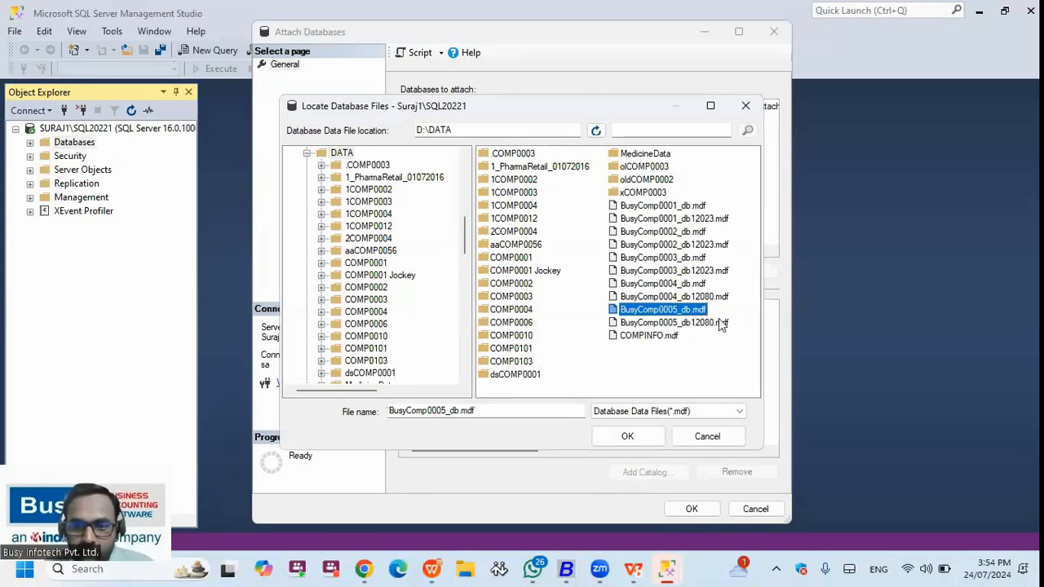
{"action": "left_click", "coordinate": [703, 326]}
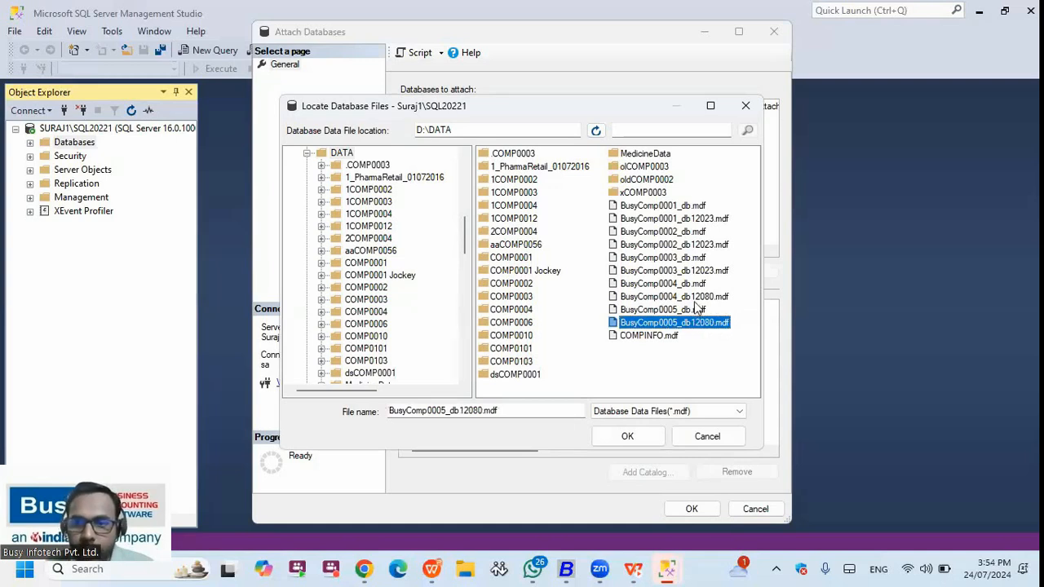
{"action": "left_click", "coordinate": [690, 259]}
{"action": "left_click", "coordinate": [691, 272], "text": "ctrl"}
{"action": "left_click", "coordinate": [627, 436]}
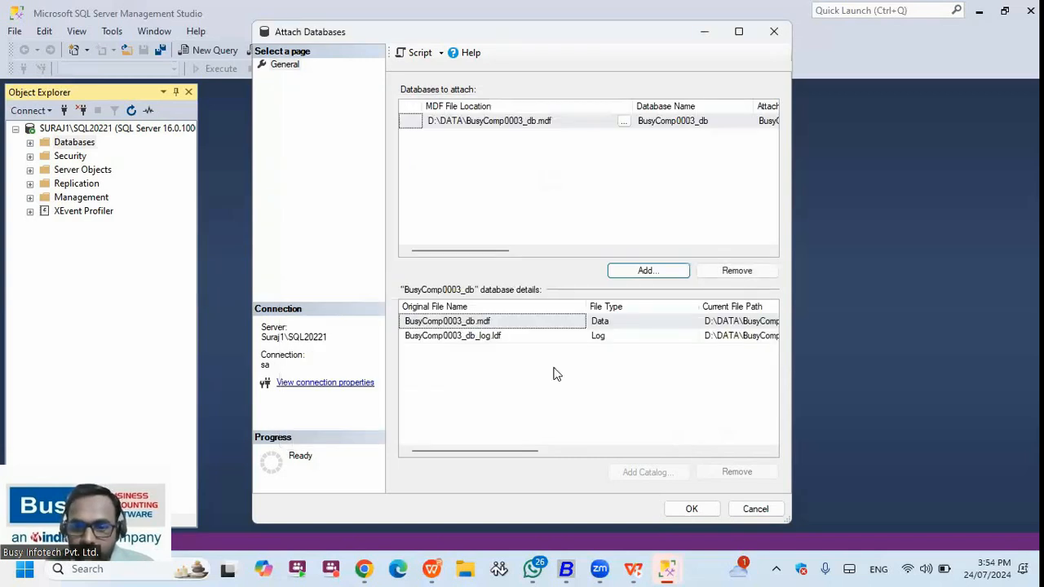
{"action": "left_click", "coordinate": [694, 511]}
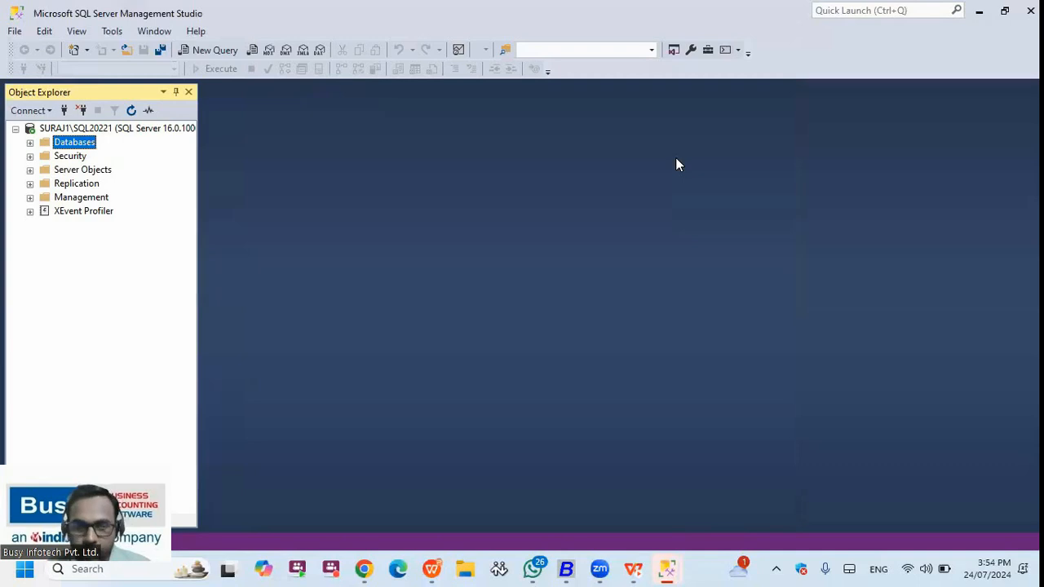
- Expand Databases to see BusyComp0003_db listed, check BusyComp0001_db's Tasks, then return to BUSY 21 Head Office
{"action": "right_click", "coordinate": [34, 144]}
{"action": "left_click", "coordinate": [31, 142]}
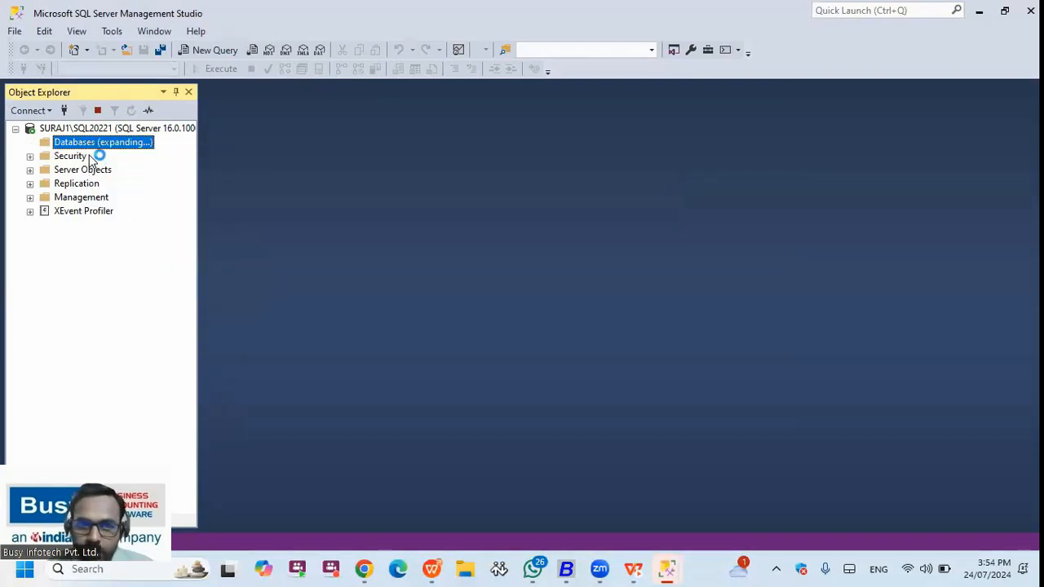
{"action": "right_click", "coordinate": [93, 184]}
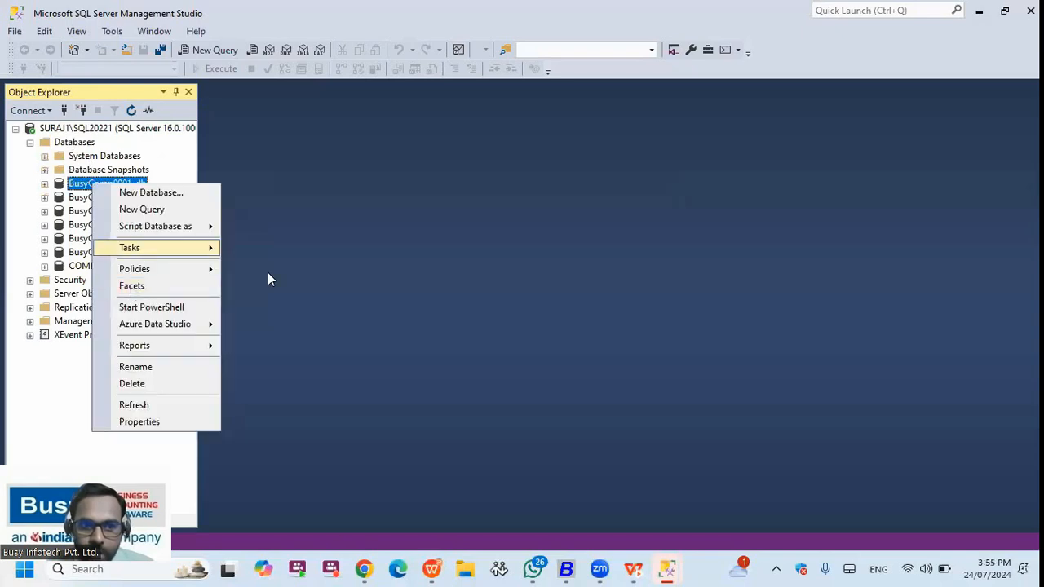
{"action": "mouse_move", "coordinate": [202, 250]}
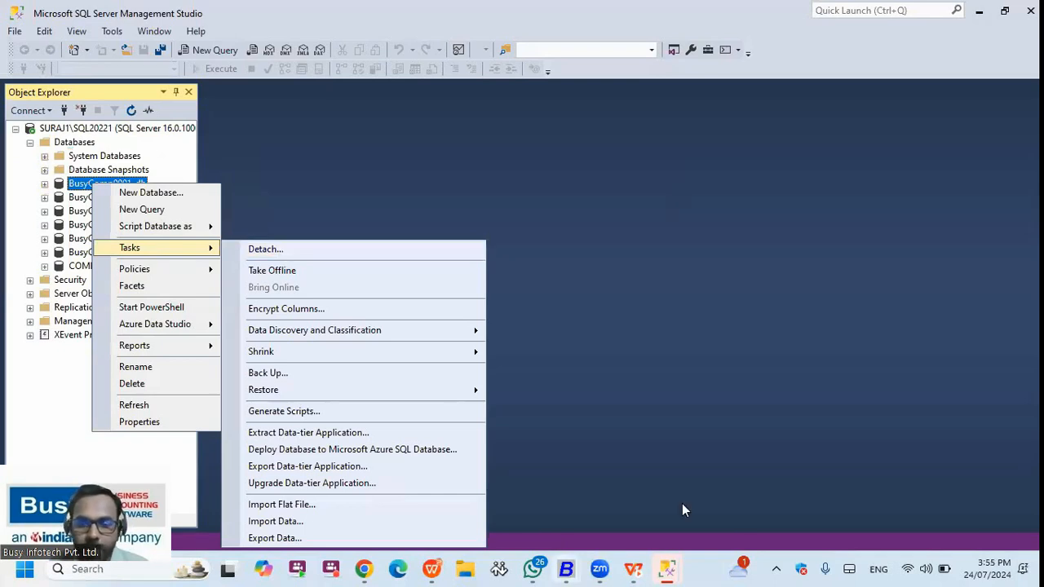
{"action": "left_click", "coordinate": [730, 494]}
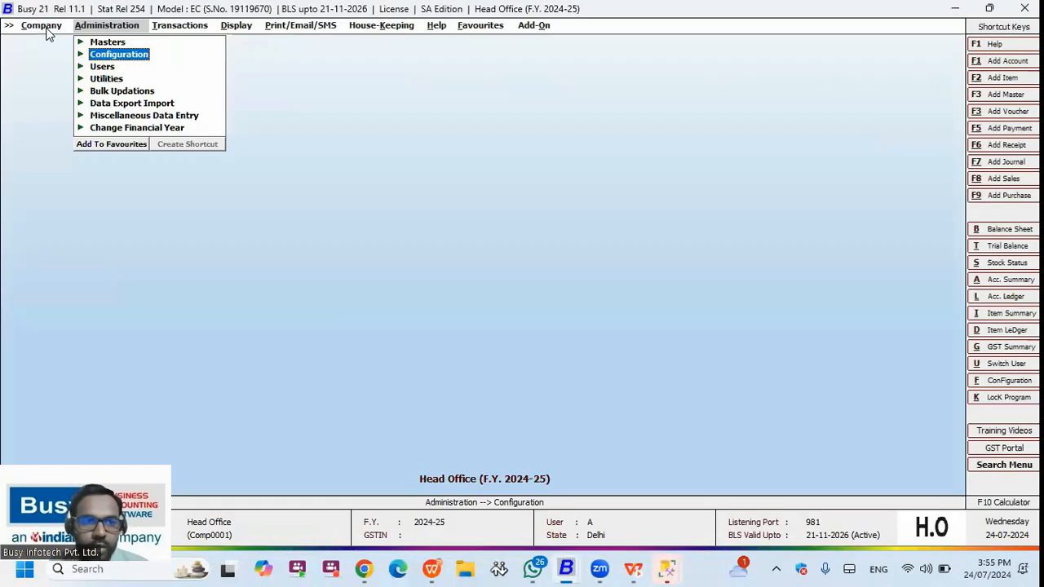
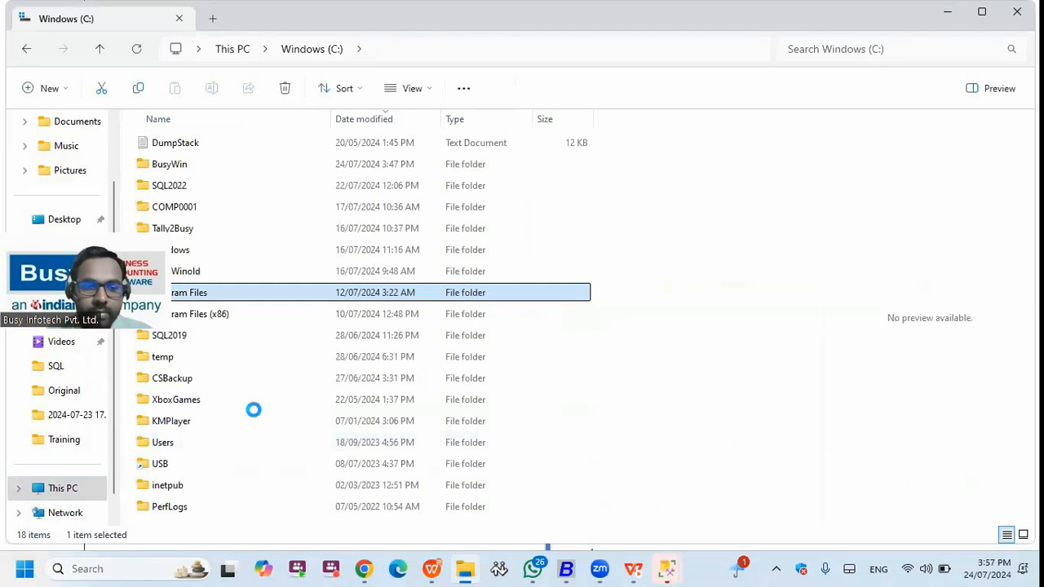
- Go to C:\Windows\SysWOW64, jump to 'sql' and launch SQLServerManager15
{"action": "left_click", "coordinate": [188, 421]}
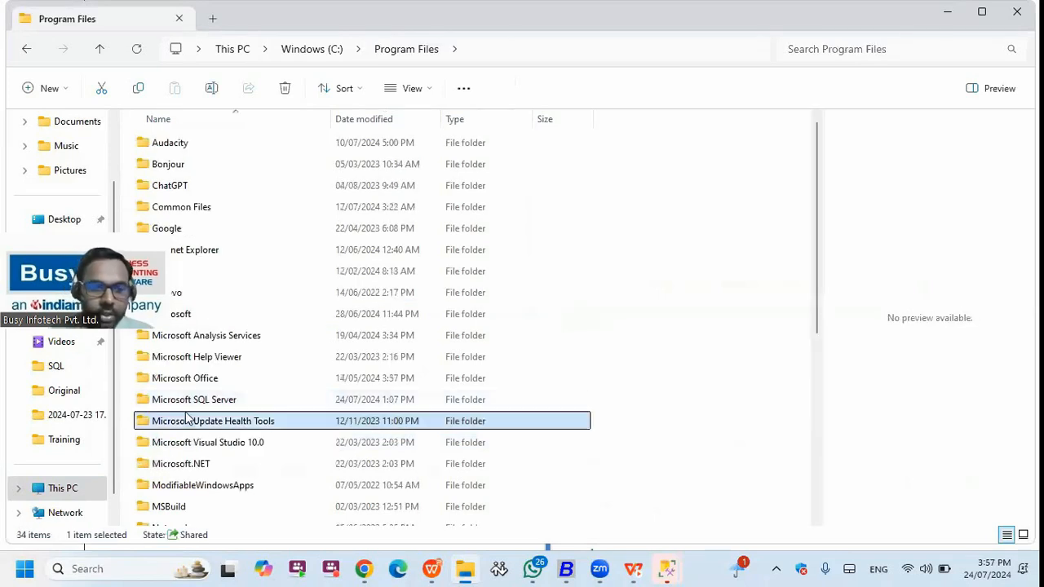
{"action": "key", "text": "BackSpace"}
{"action": "key", "text": "BackSpace"}
{"action": "key", "text": "Return"}
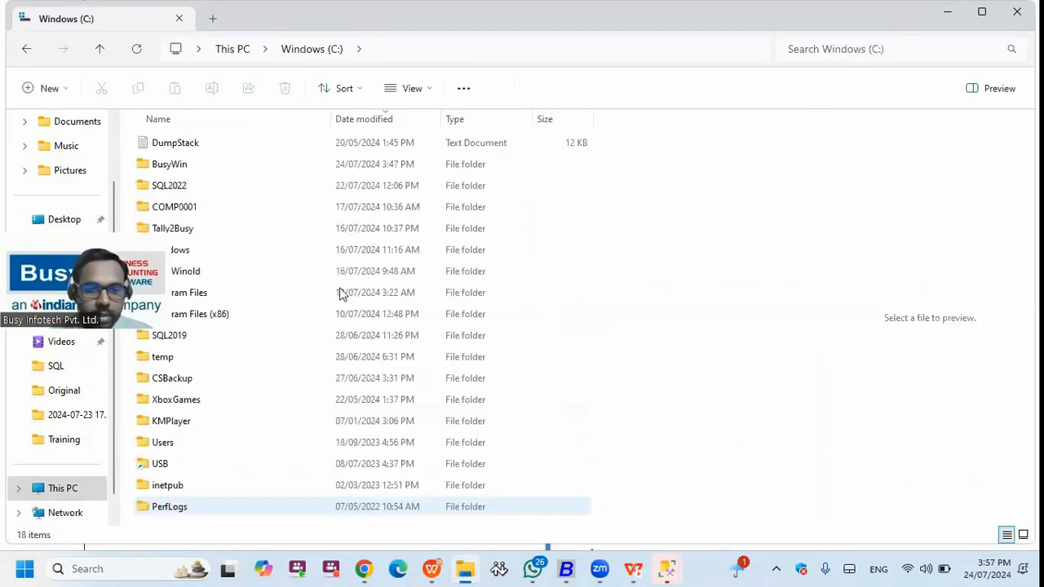
{"action": "left_click", "coordinate": [917, 56]}
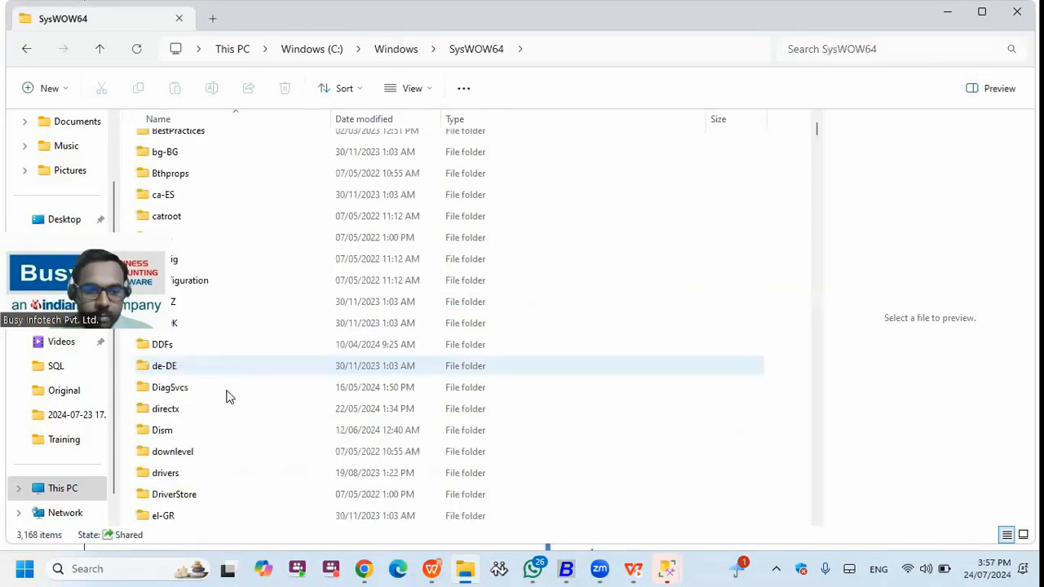
{"action": "scroll", "coordinate": [230, 397], "scroll_direction": "down", "scroll_amount": 12}
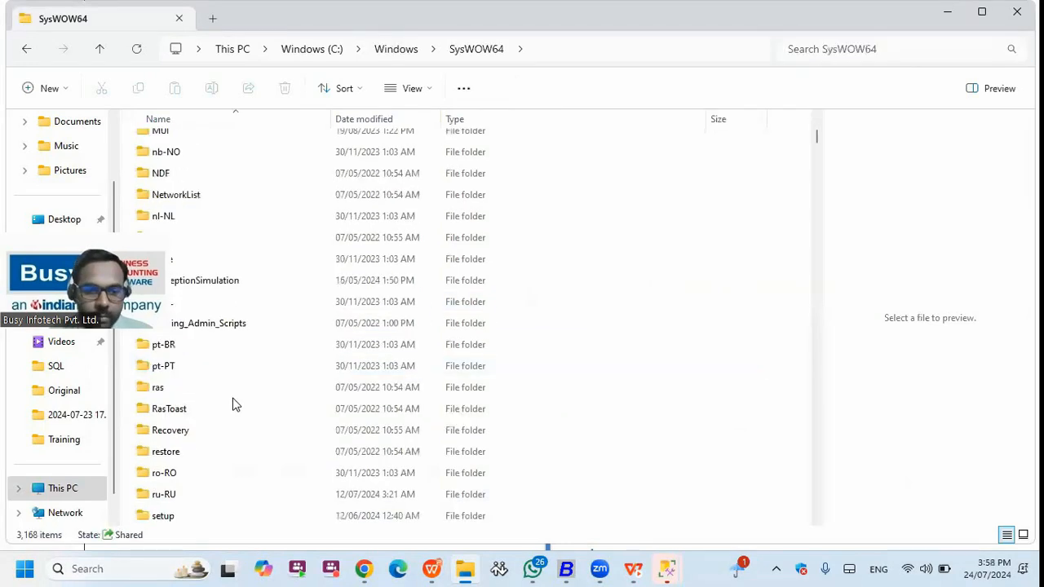
{"action": "scroll", "coordinate": [234, 395], "scroll_direction": "down", "scroll_amount": 15}
{"action": "left_click", "coordinate": [186, 403]}
{"action": "type", "text": "sql"}
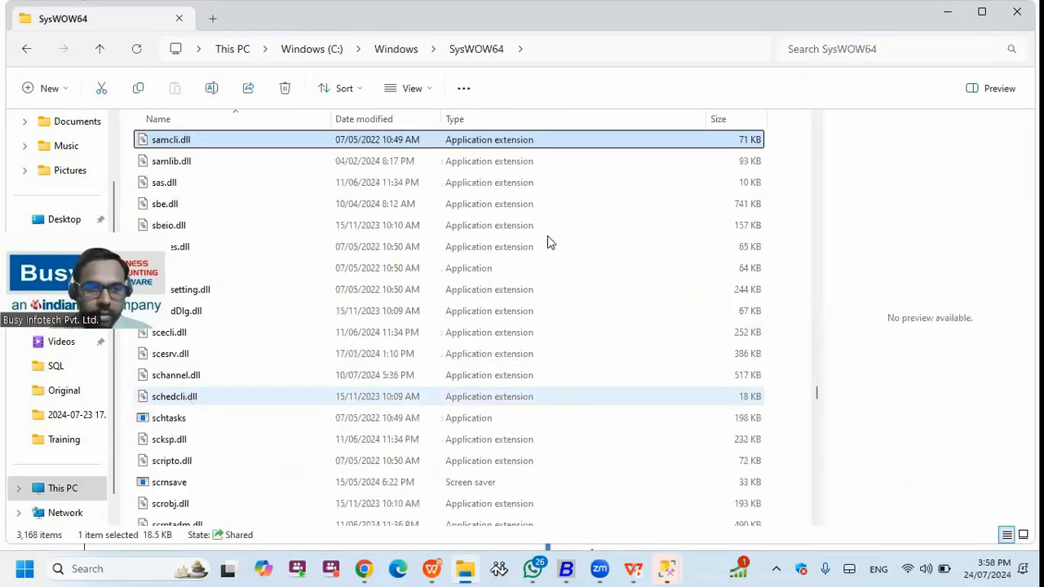
{"action": "scroll", "coordinate": [231, 444], "scroll_direction": "up", "scroll_amount": 2}
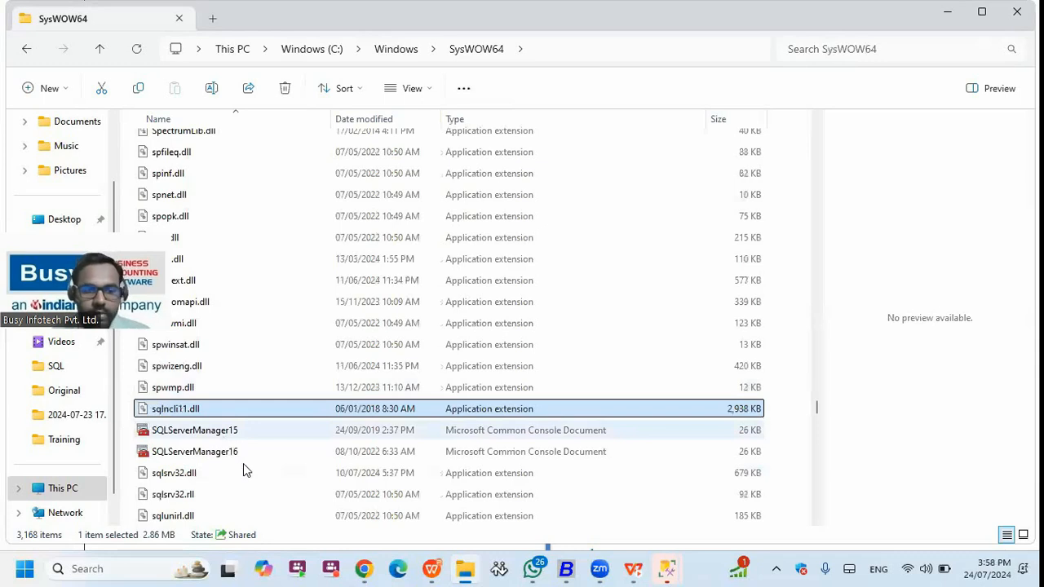
{"action": "left_click", "coordinate": [257, 438]}
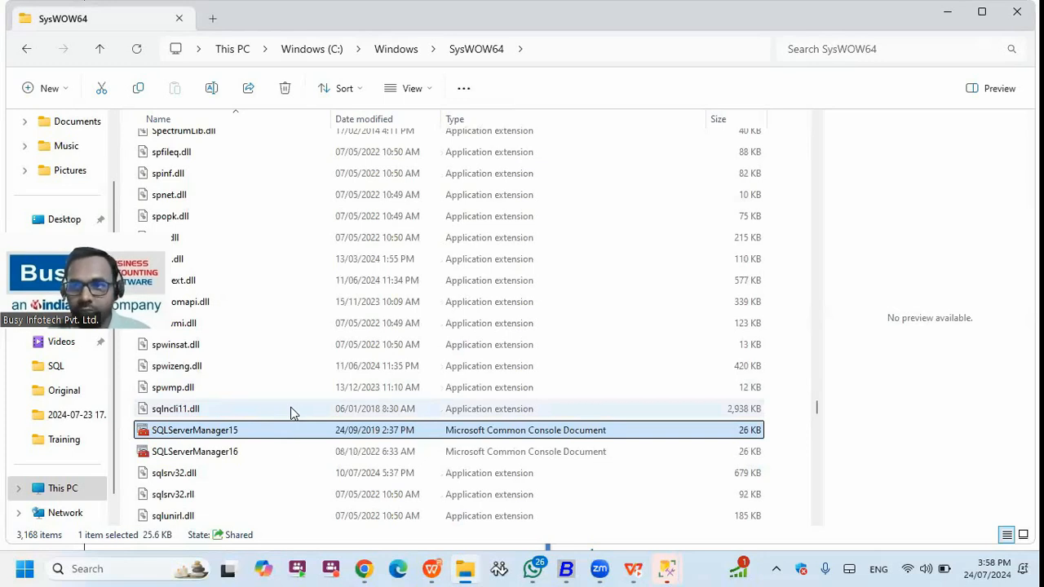
{"action": "double_click", "coordinate": [233, 429]}
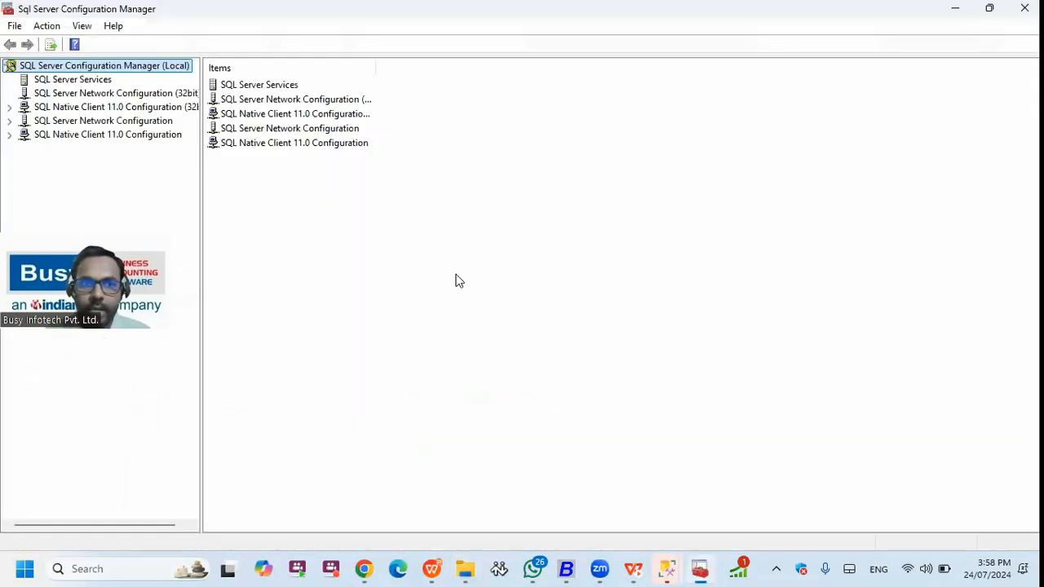
- Close Configuration Manager and resume the WPS slide show on the challenge slide
{"action": "left_click", "coordinate": [1025, 9]}
{"action": "left_click", "coordinate": [430, 569]}
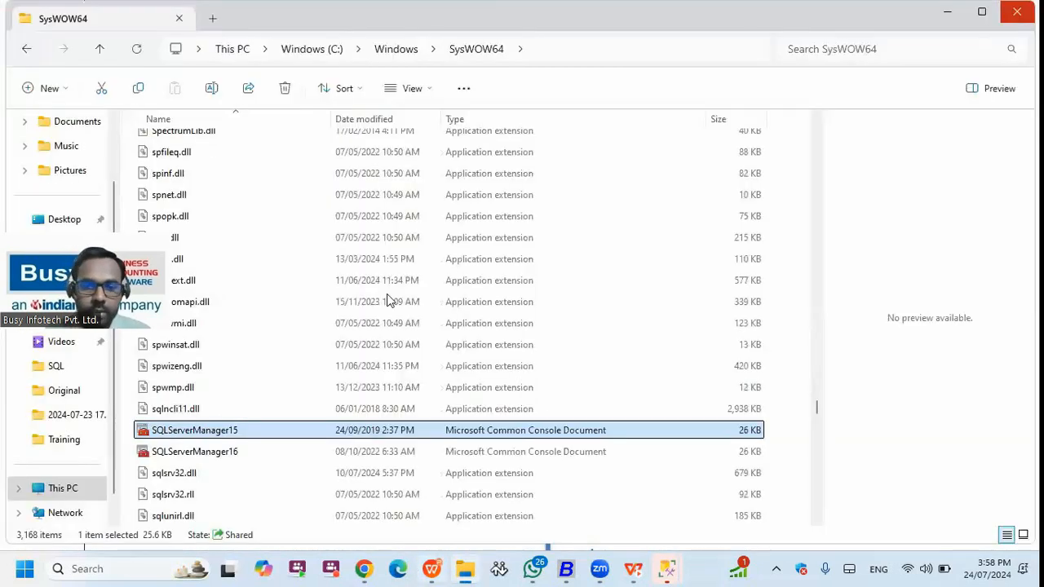
{"action": "left_click", "coordinate": [378, 291]}
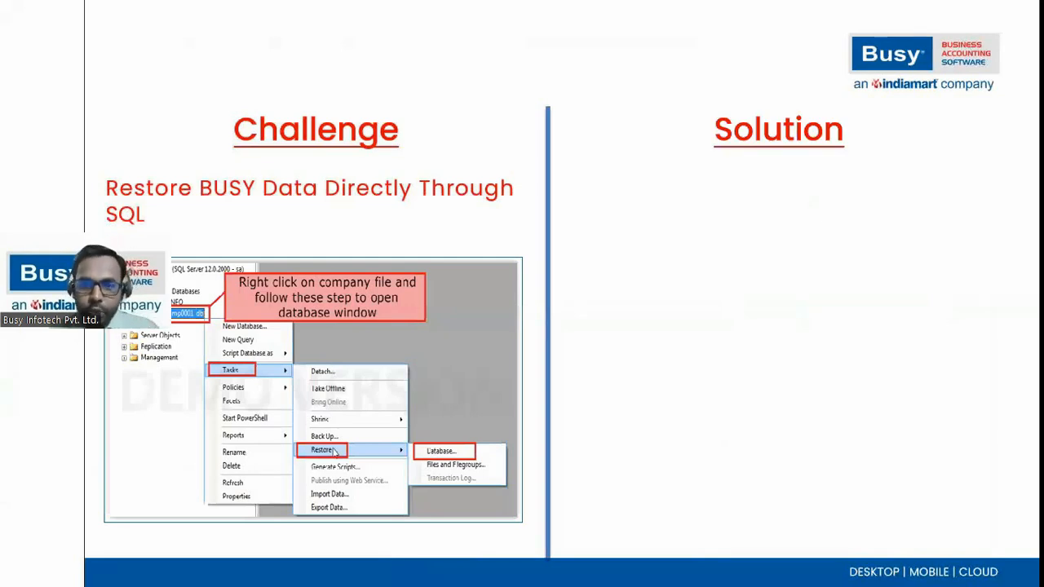
- Open D:\SQL Backup and select the DATACS folder and both BusyComp0001 files
{"action": "key", "text": "super+d"}
{"action": "left_click", "coordinate": [467, 569]}
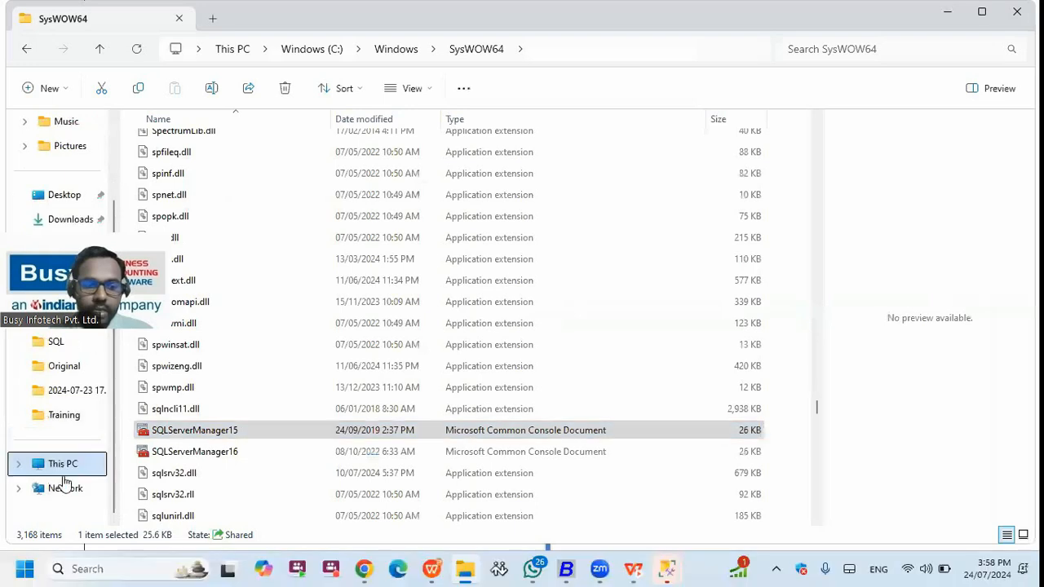
{"action": "left_click", "coordinate": [61, 465]}
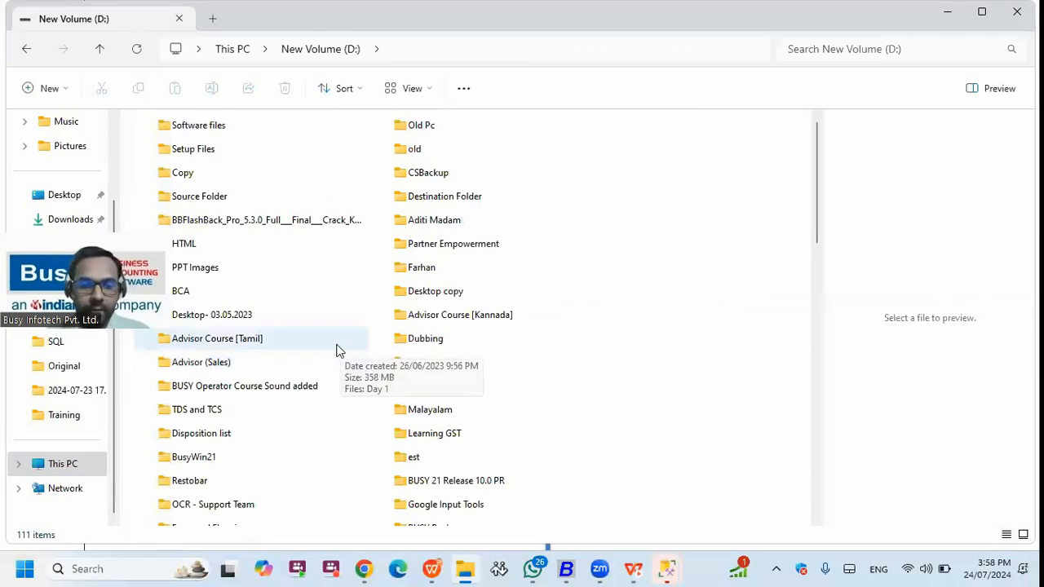
{"action": "left_click", "coordinate": [237, 390]}
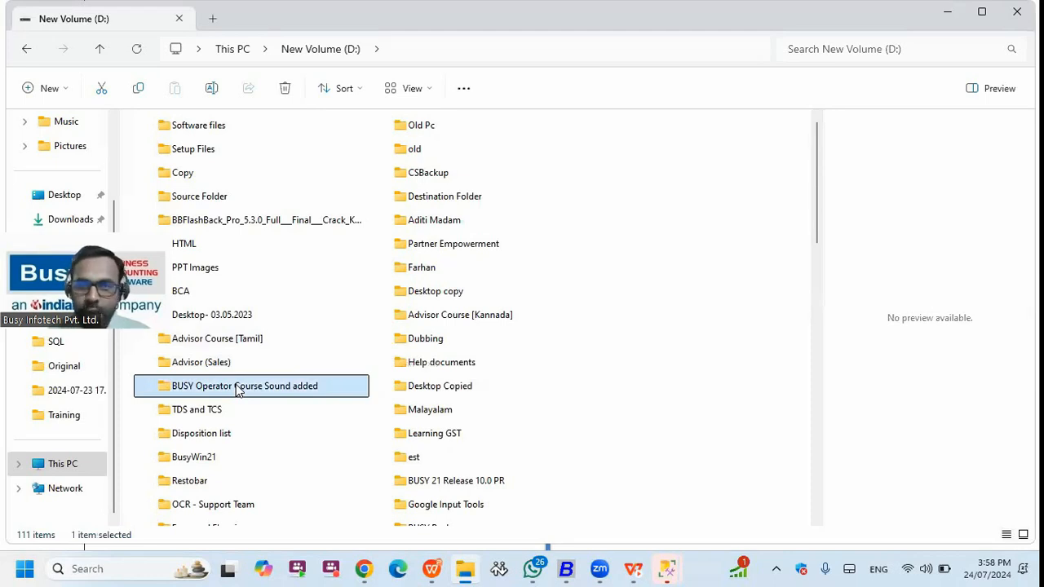
{"action": "key", "text": "s"}
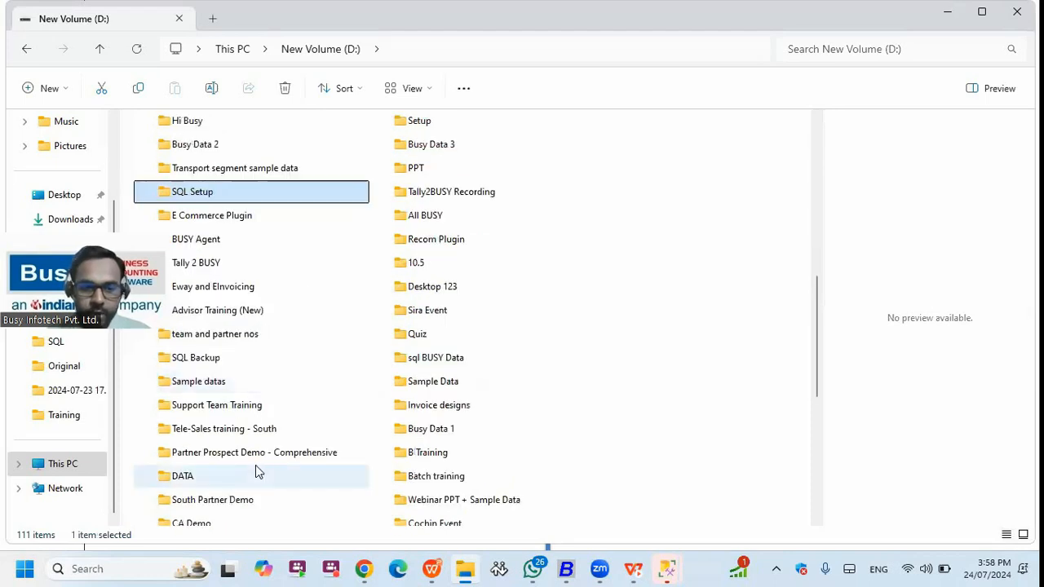
{"action": "key", "text": "s"}
{"action": "double_click", "coordinate": [233, 359]}
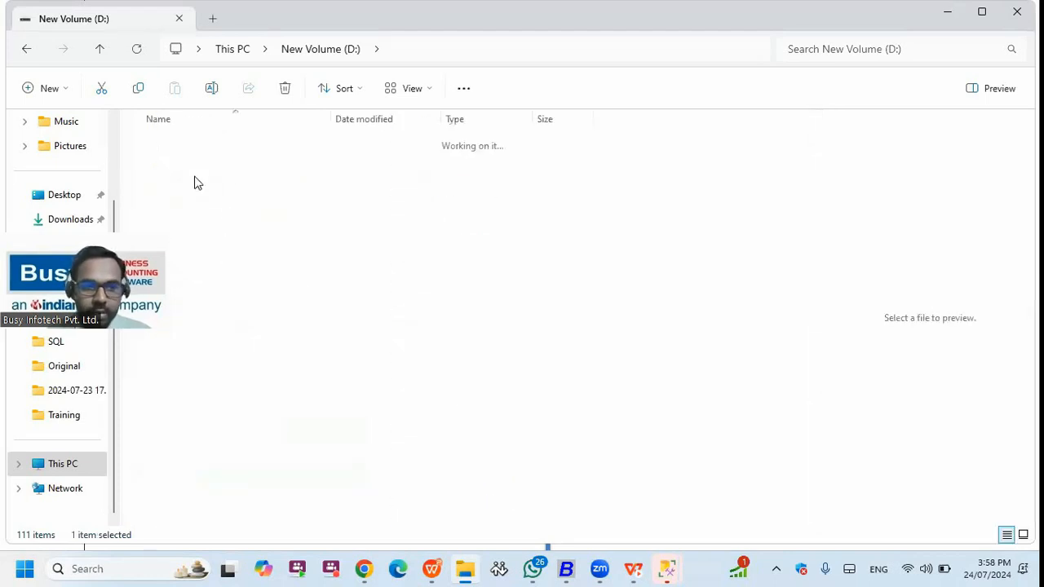
{"action": "left_click_drag", "start_coordinate": [201, 217], "coordinate": [259, 126]}
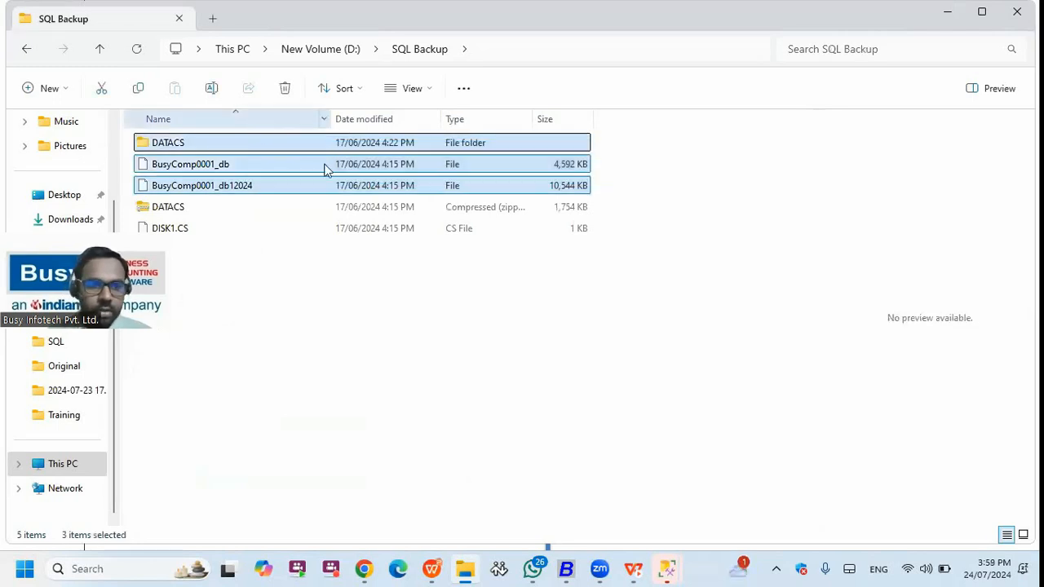
- Delete the three old backup items and extract DATACS.zip to a DATACS folder
{"action": "key", "text": "Delete"}
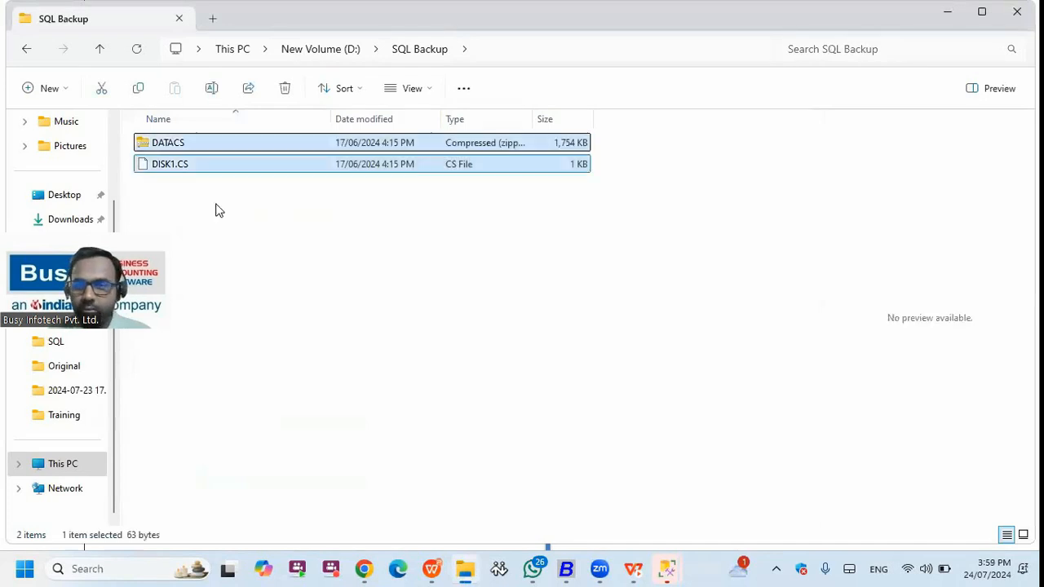
{"action": "left_click", "coordinate": [181, 152]}
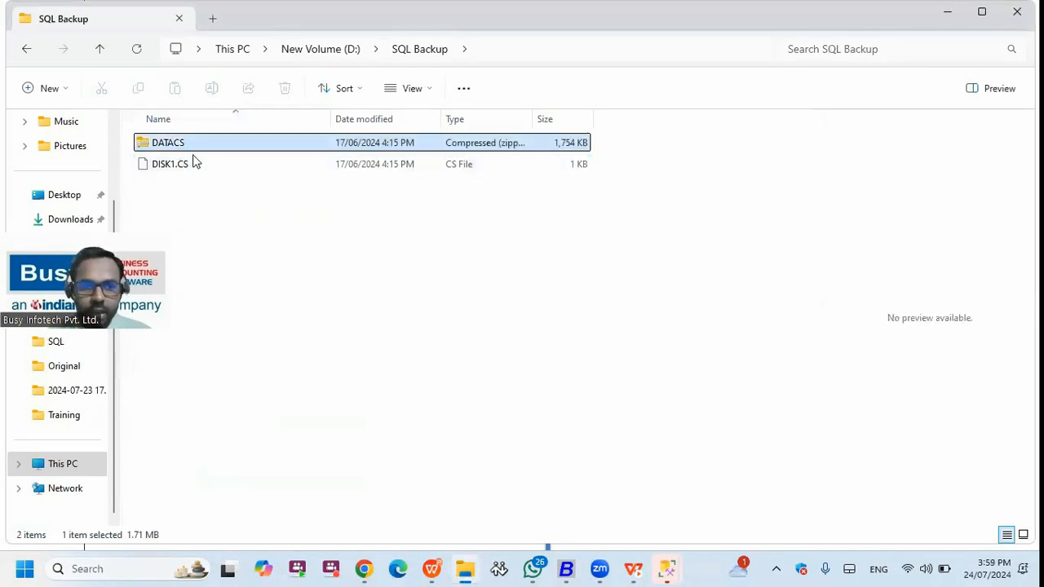
{"action": "right_click", "coordinate": [183, 147]}
{"action": "mouse_move", "coordinate": [261, 371]}
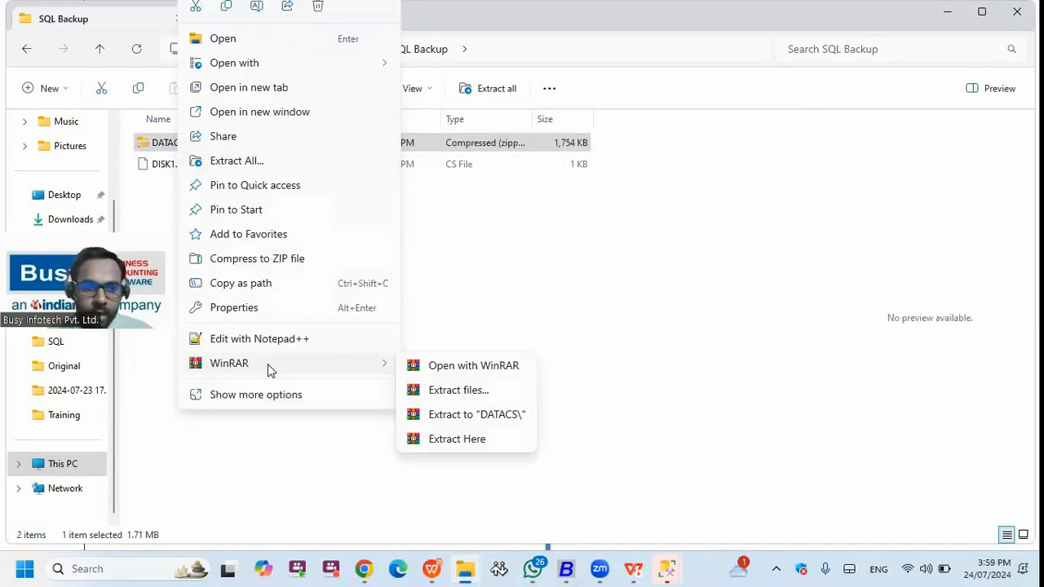
{"action": "left_click", "coordinate": [455, 418]}
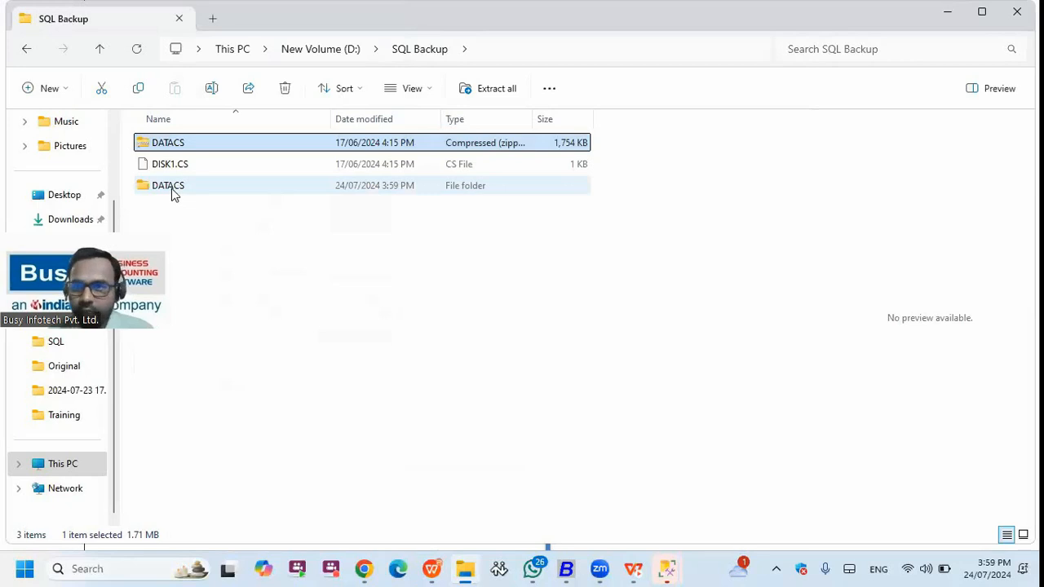
- Open the extracted DATACS folder, then bring SQL Server Management Studio forward
{"action": "double_click", "coordinate": [172, 190]}
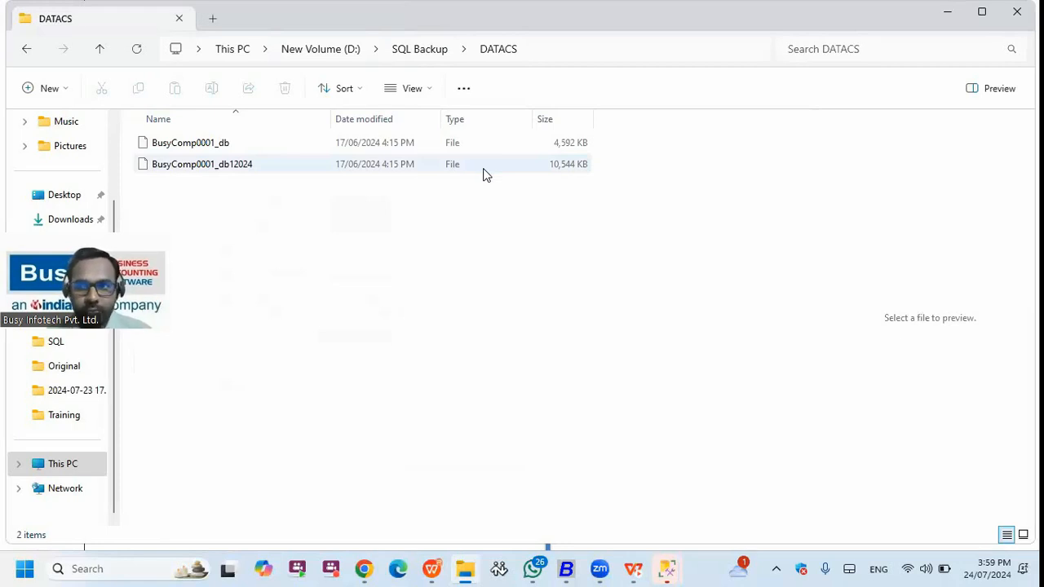
{"action": "left_click", "coordinate": [667, 568]}
{"action": "left_click", "coordinate": [572, 514]}
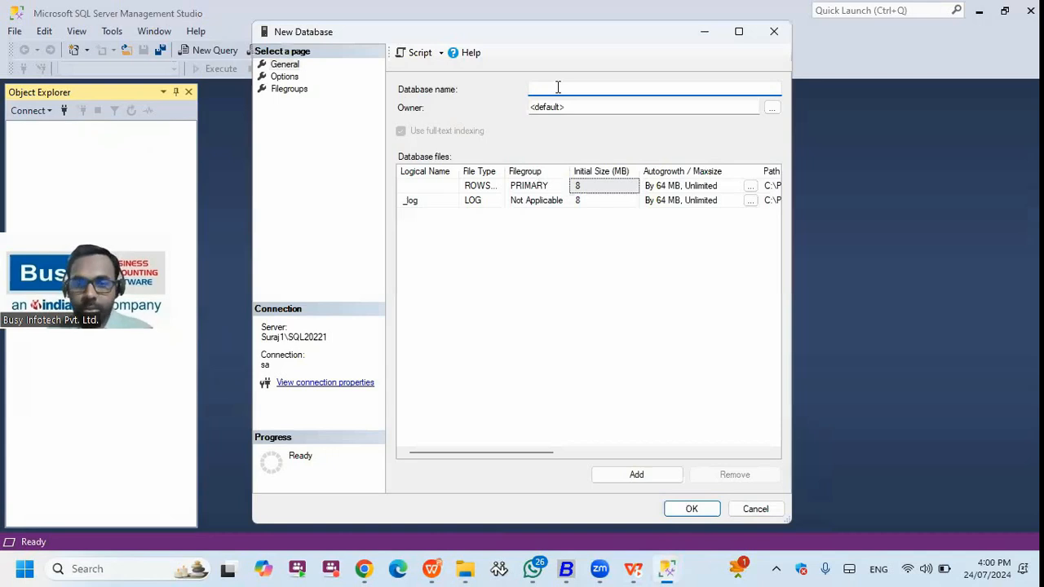
- Paste BusyComp0001_db as the name, change it to BusyComp0009_db, and create it
{"action": "type", "text": "BusyComp0001_db"}
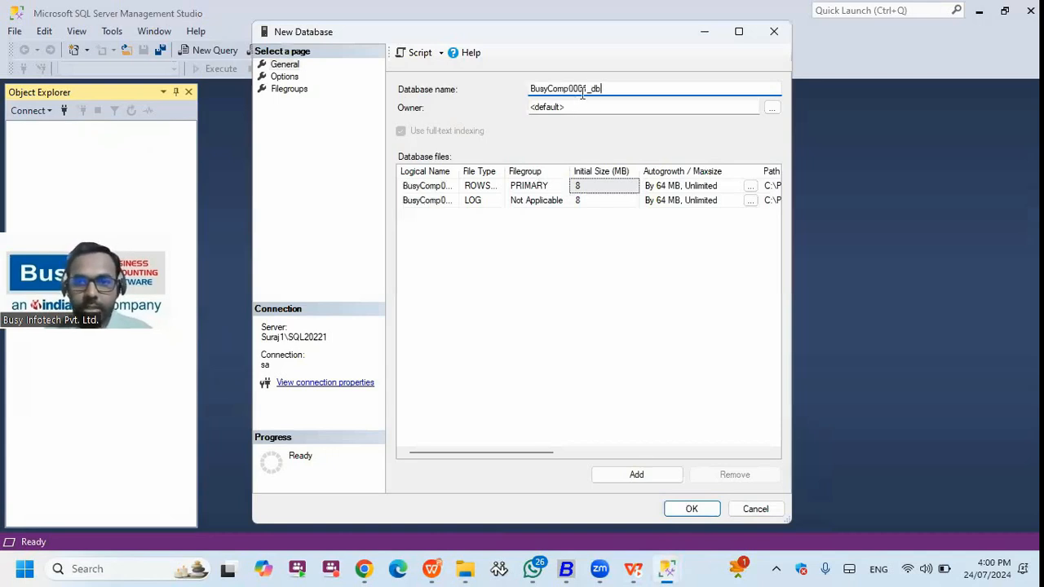
{"action": "key", "text": "BackSpace"}
{"action": "type", "text": "9"}
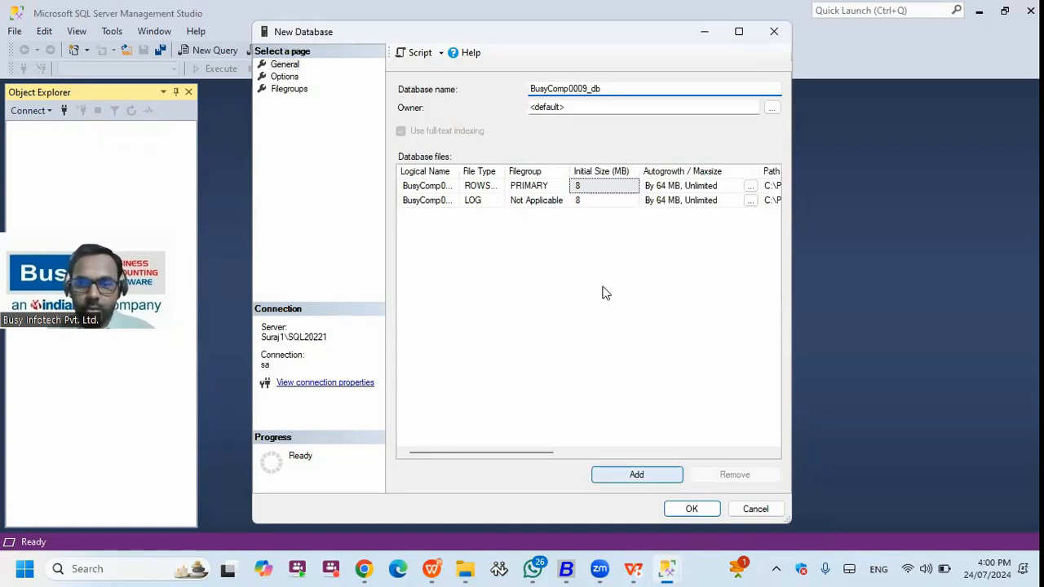
{"action": "key", "text": "Return"}
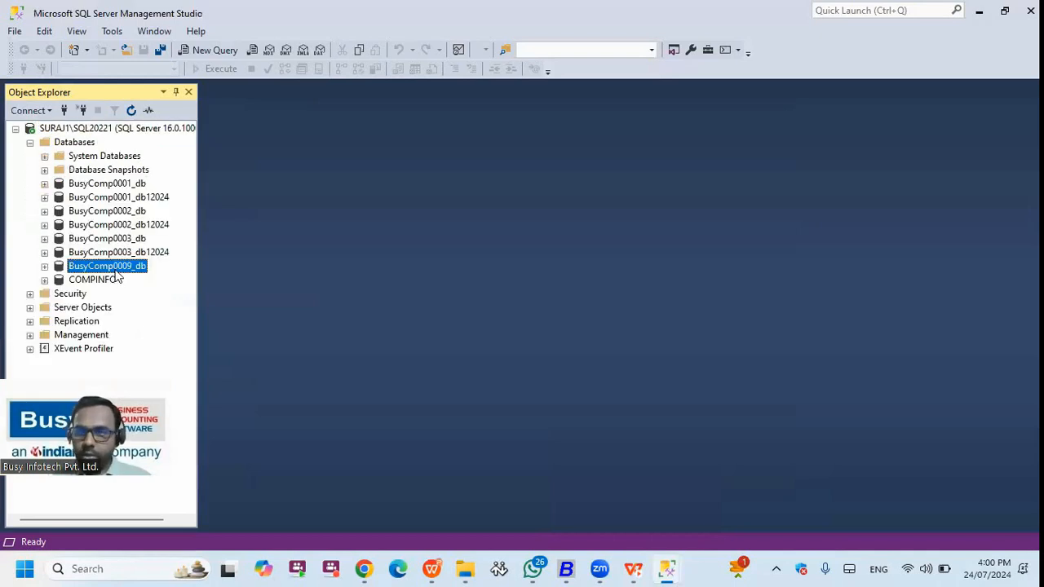
- Open Restore Database for BusyComp0009_db with Device as the source and add a backup file
{"action": "right_click", "coordinate": [114, 267]}
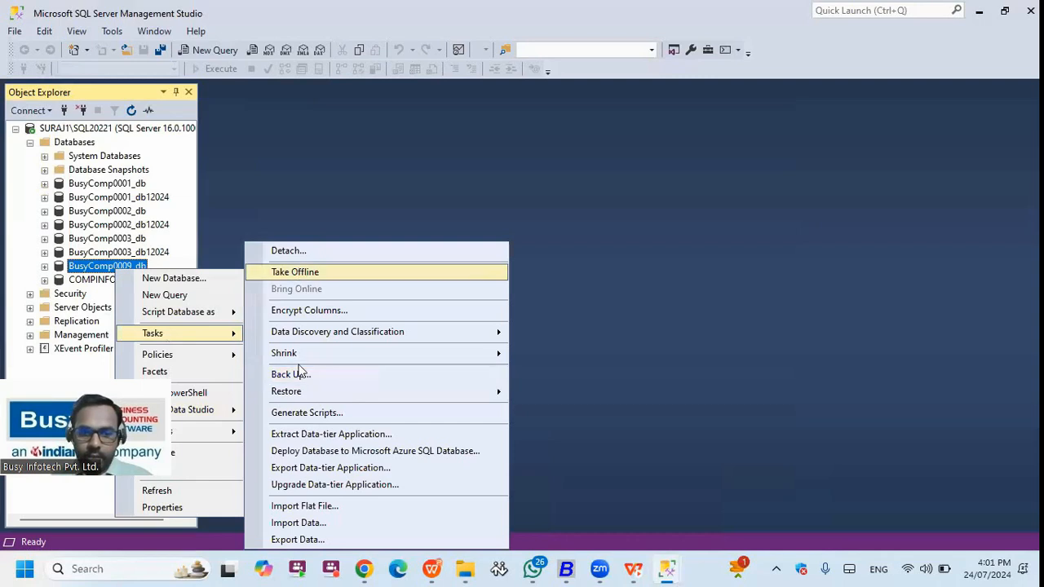
{"action": "mouse_move", "coordinate": [424, 392]}
{"action": "left_click", "coordinate": [554, 393]}
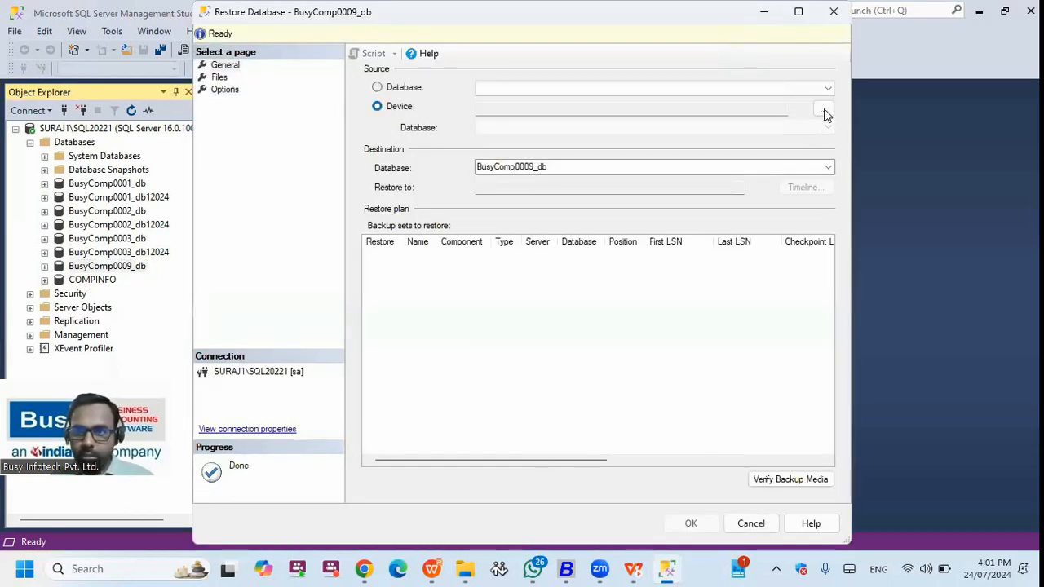
{"action": "left_click", "coordinate": [824, 110]}
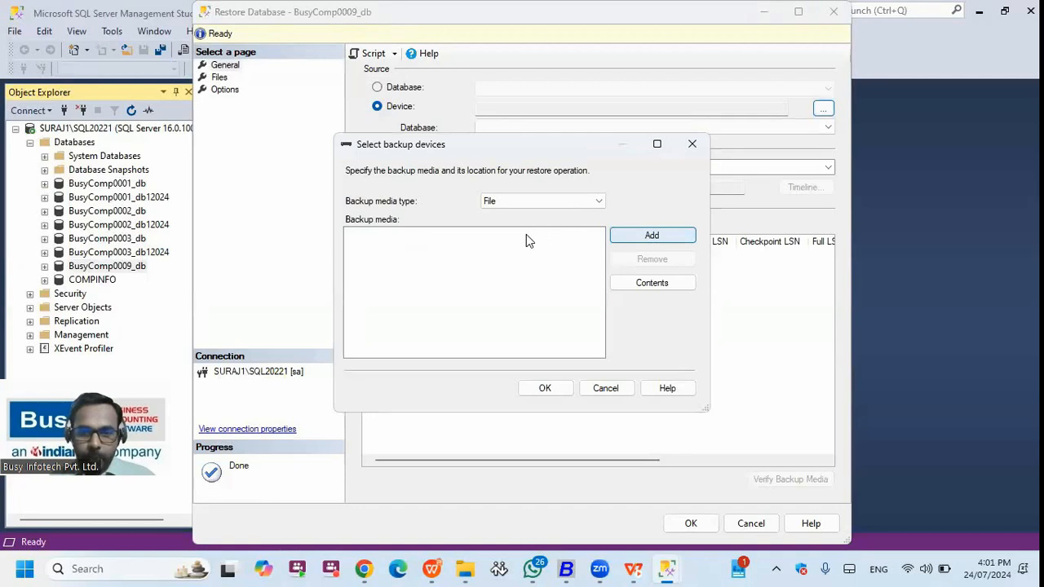
{"action": "left_click", "coordinate": [620, 236]}
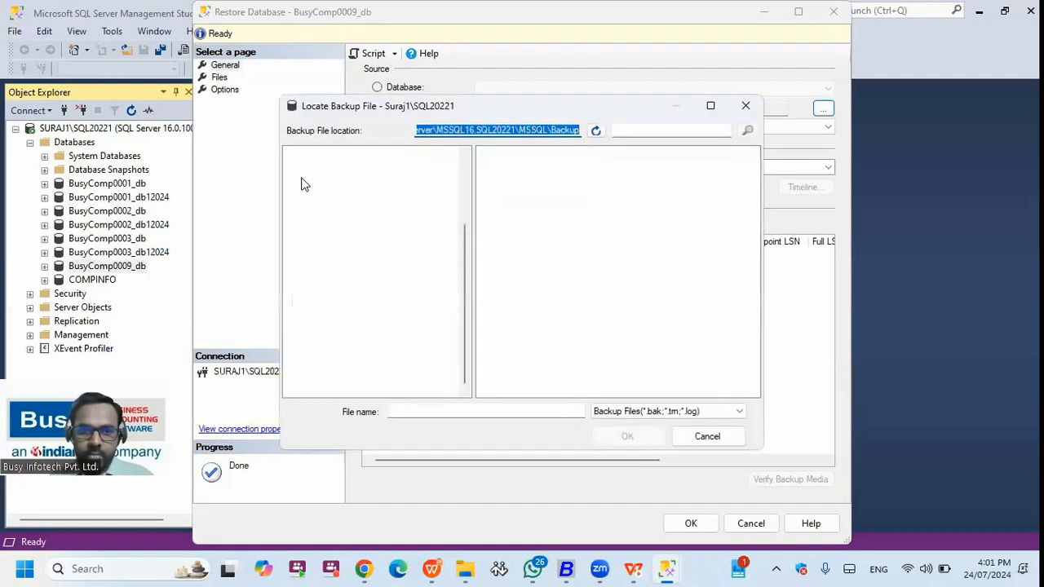
- Browse to D:\SQL Backup\DATACS and show All Files
{"action": "left_click", "coordinate": [305, 177]}
{"action": "left_click", "coordinate": [293, 153]}
{"action": "left_click", "coordinate": [293, 166]}
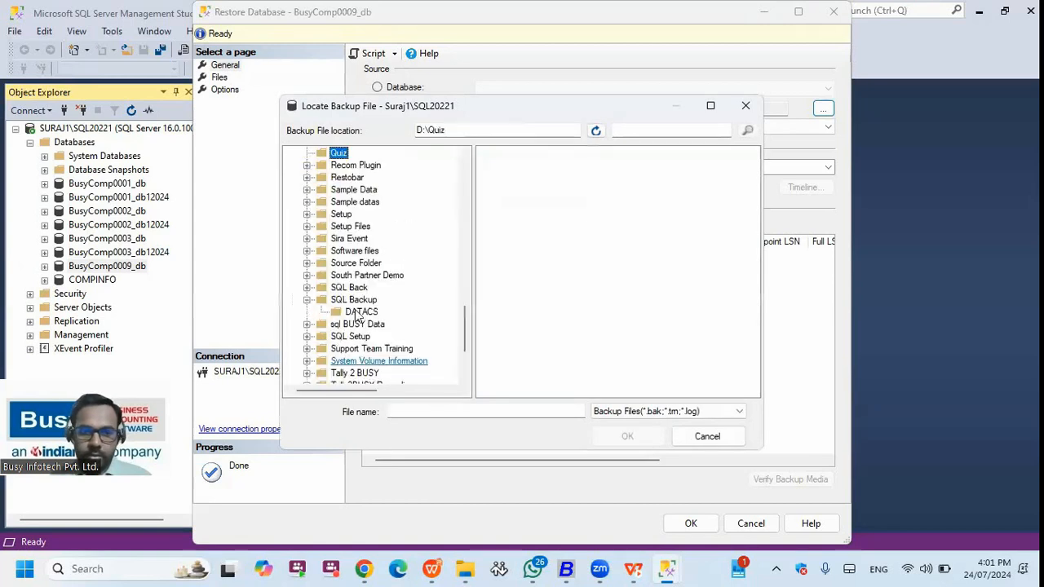
{"action": "left_click", "coordinate": [357, 312]}
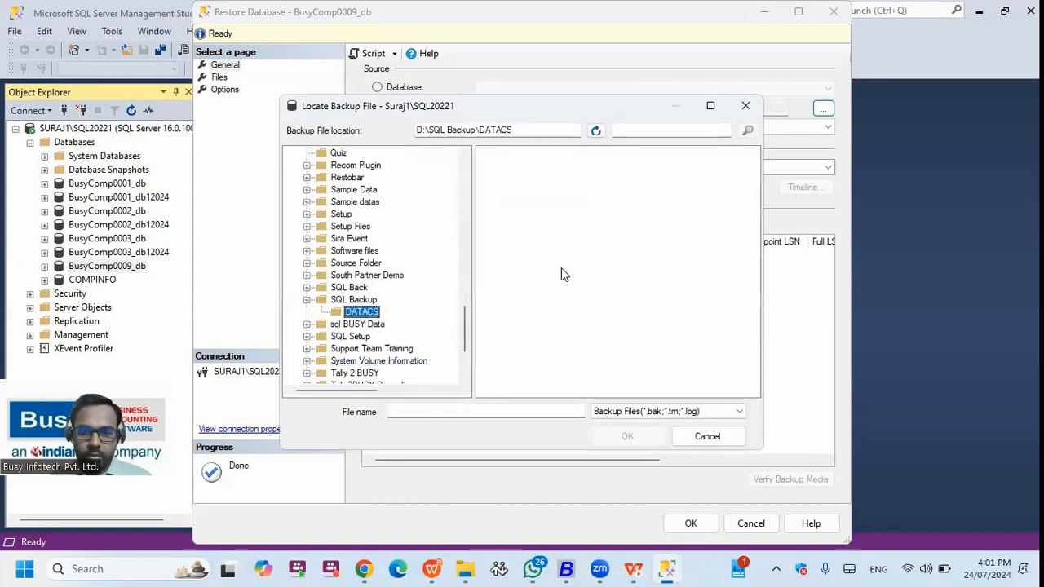
{"action": "left_click", "coordinate": [641, 411]}
{"action": "left_click", "coordinate": [635, 437]}
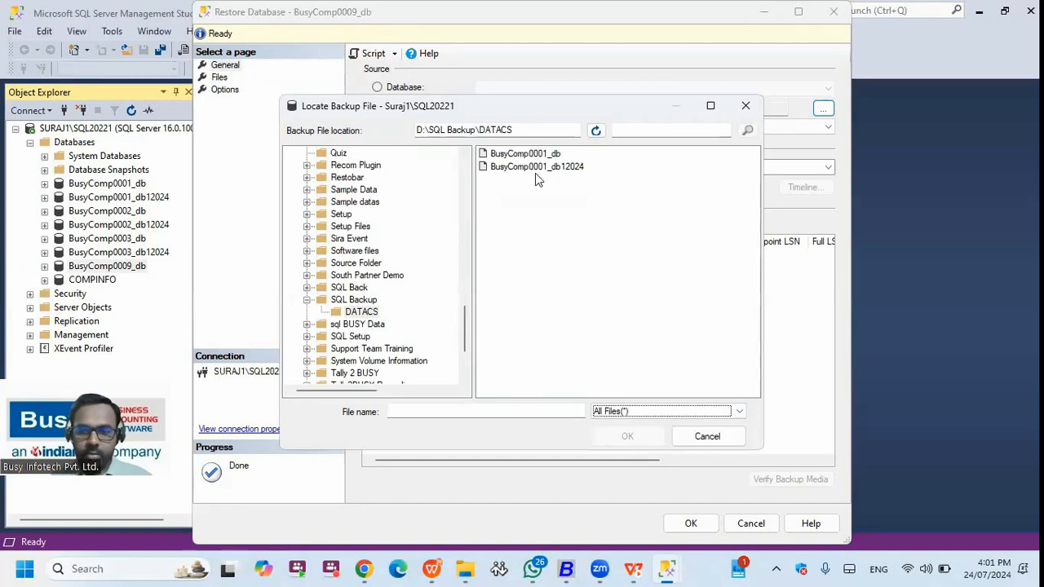
- Choose BusyComp0001_db as the backup file and accept it for the restore
{"action": "left_click", "coordinate": [541, 167]}
{"action": "left_click", "coordinate": [545, 155], "text": "ctrl"}
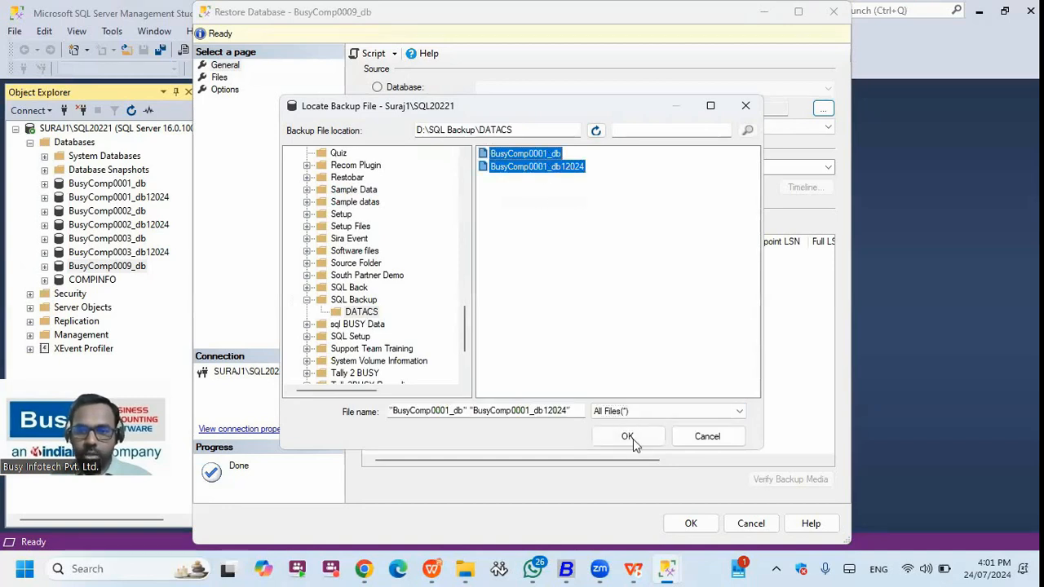
{"action": "left_click", "coordinate": [551, 155]}
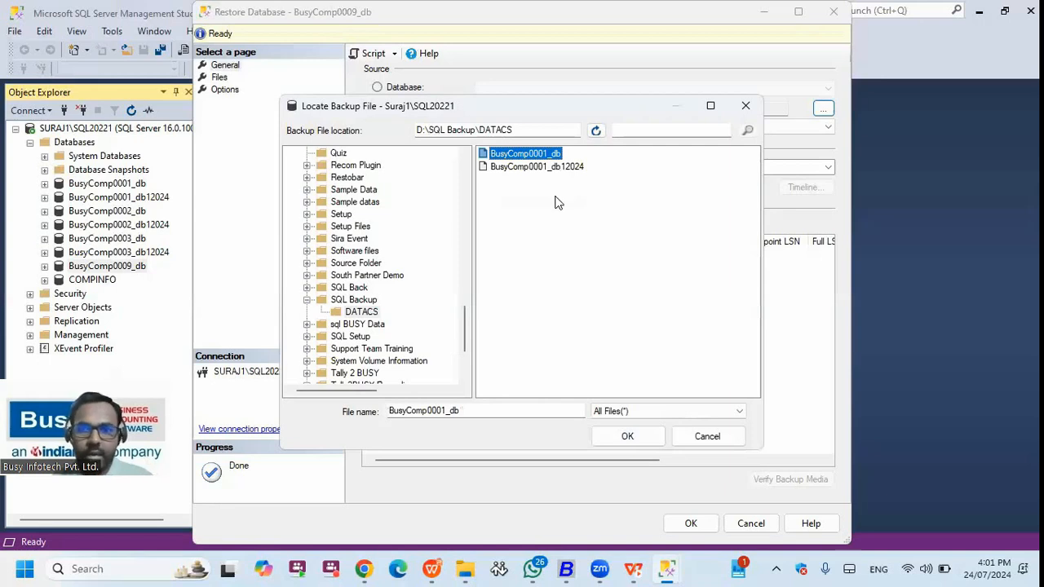
{"action": "left_click", "coordinate": [560, 168]}
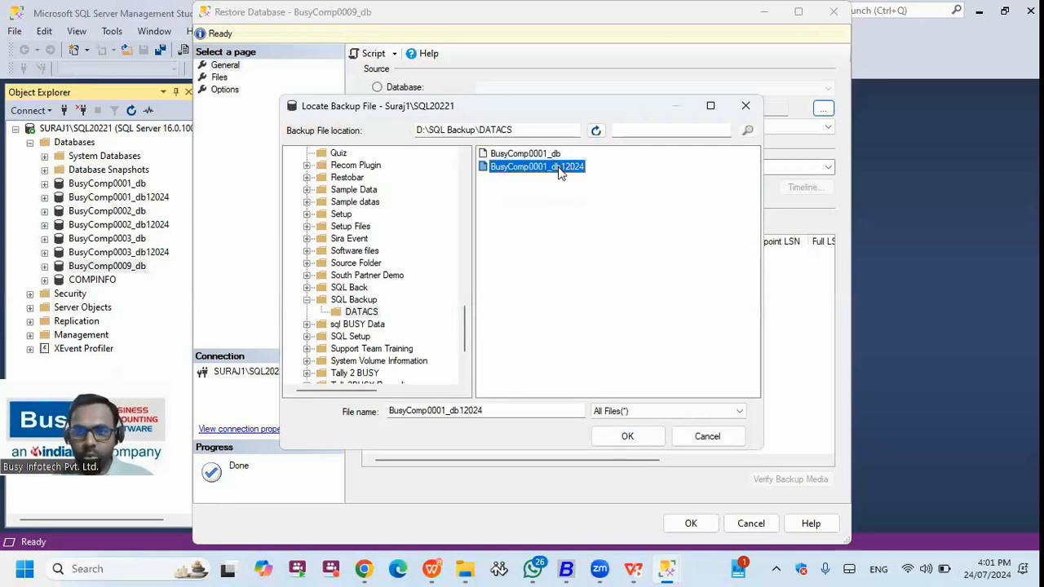
{"action": "left_click", "coordinate": [557, 155]}
{"action": "left_click", "coordinate": [625, 438]}
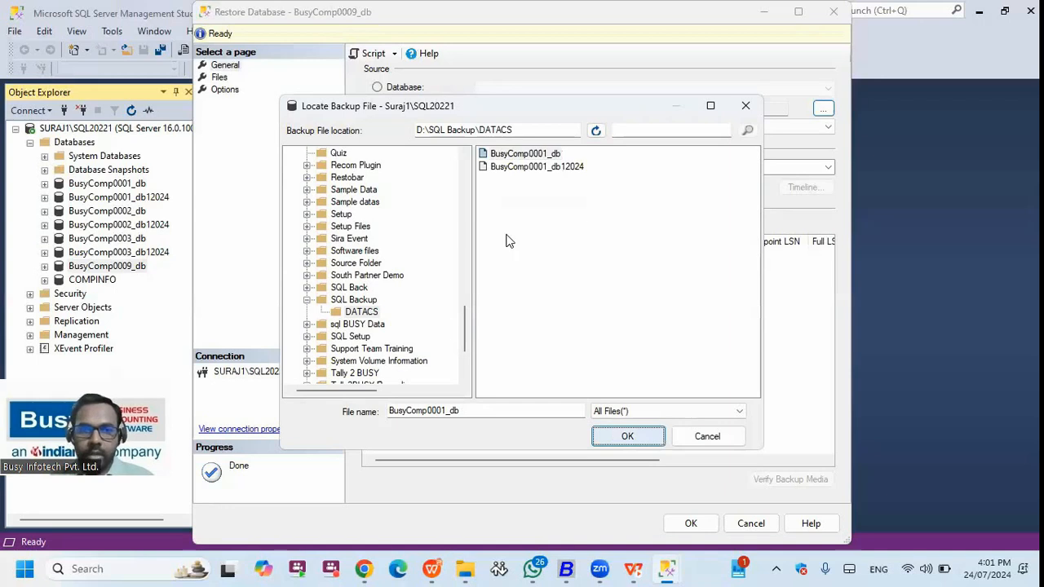
{"action": "left_click", "coordinate": [544, 386]}
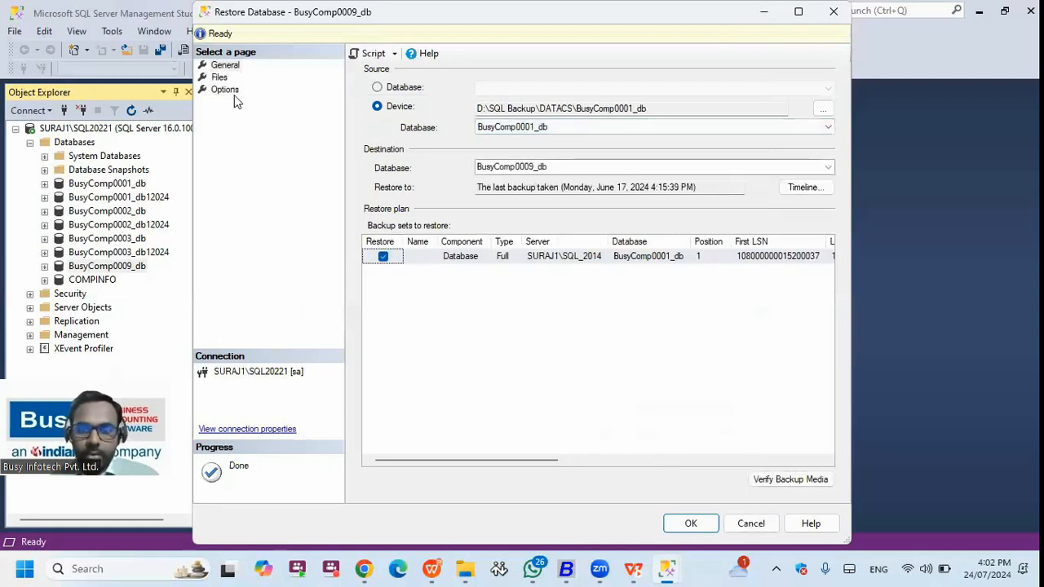
- Enable Overwrite the existing database (WITH REPLACE) on the Options page and run the restore
{"action": "left_click", "coordinate": [225, 90]}
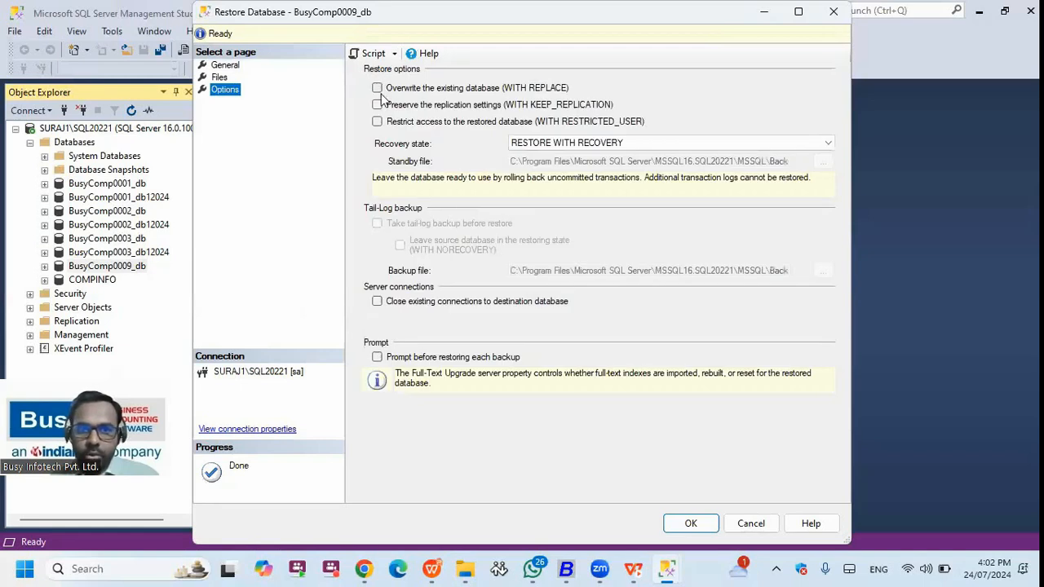
{"action": "left_click", "coordinate": [381, 89]}
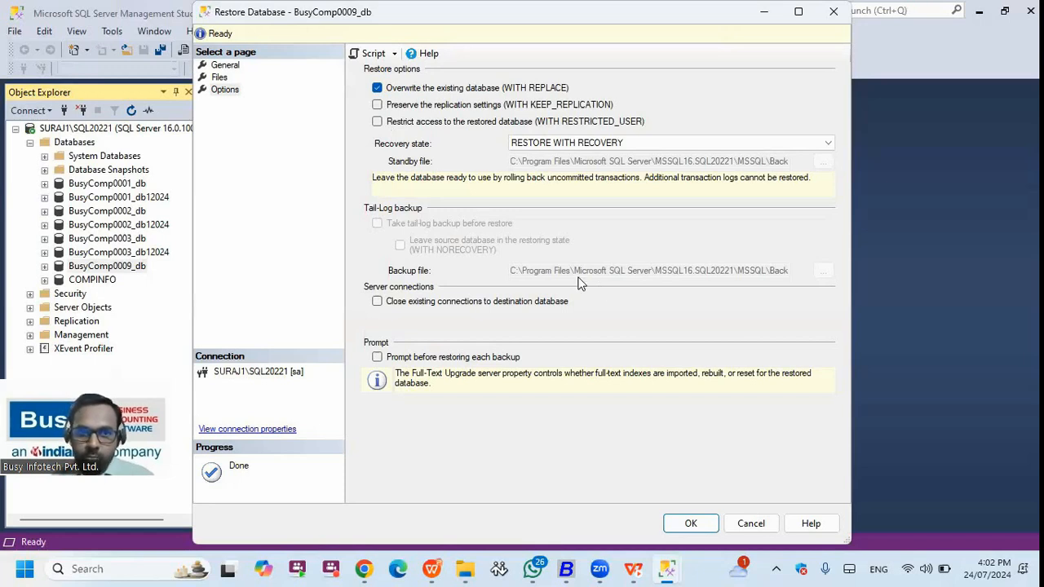
{"action": "left_click", "coordinate": [699, 523]}
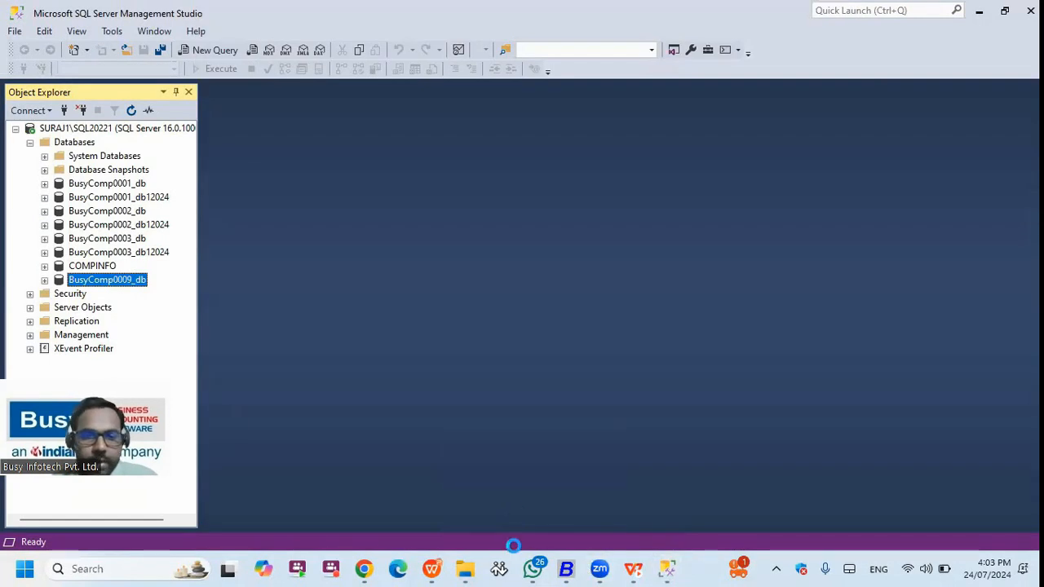
- Resume the SQL Essentials slideshow, advance to the 'Changing the SQL SA Password' slide, then show the desktop
{"action": "mouse_move", "coordinate": [438, 568]}
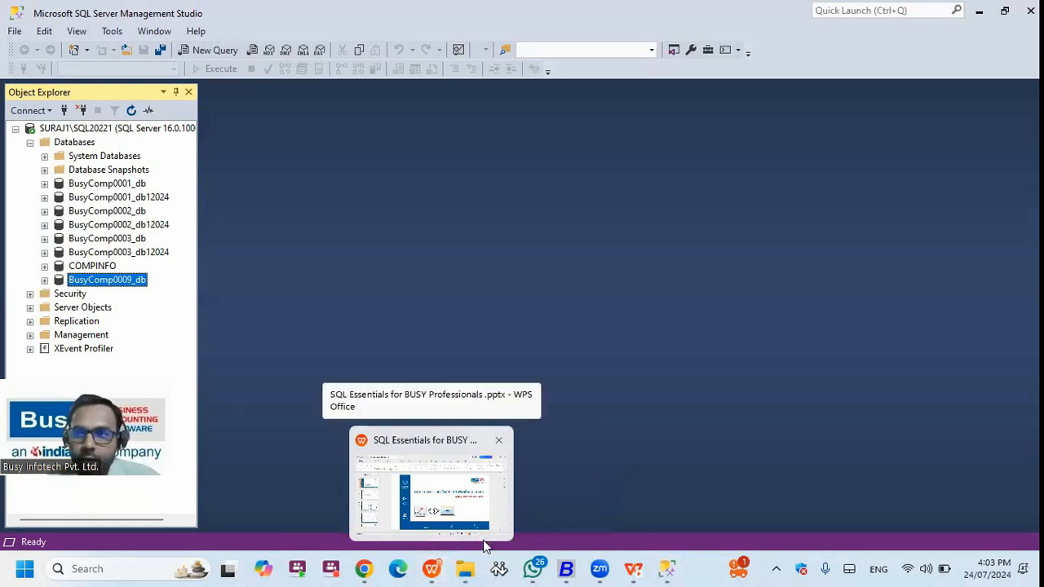
{"action": "left_click", "coordinate": [432, 568]}
{"action": "left_click", "coordinate": [385, 297]}
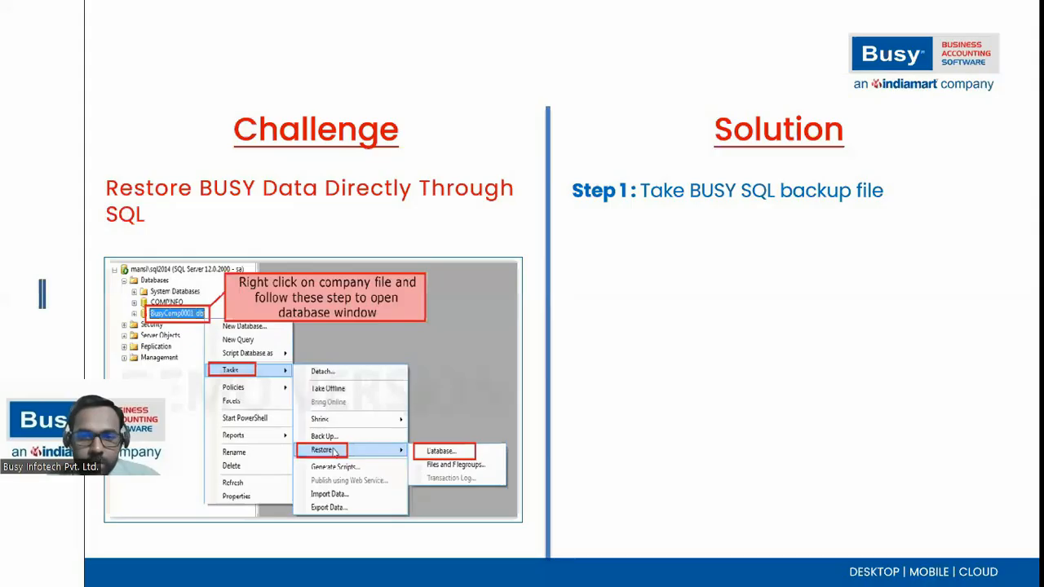
{"action": "key", "text": "Right"}
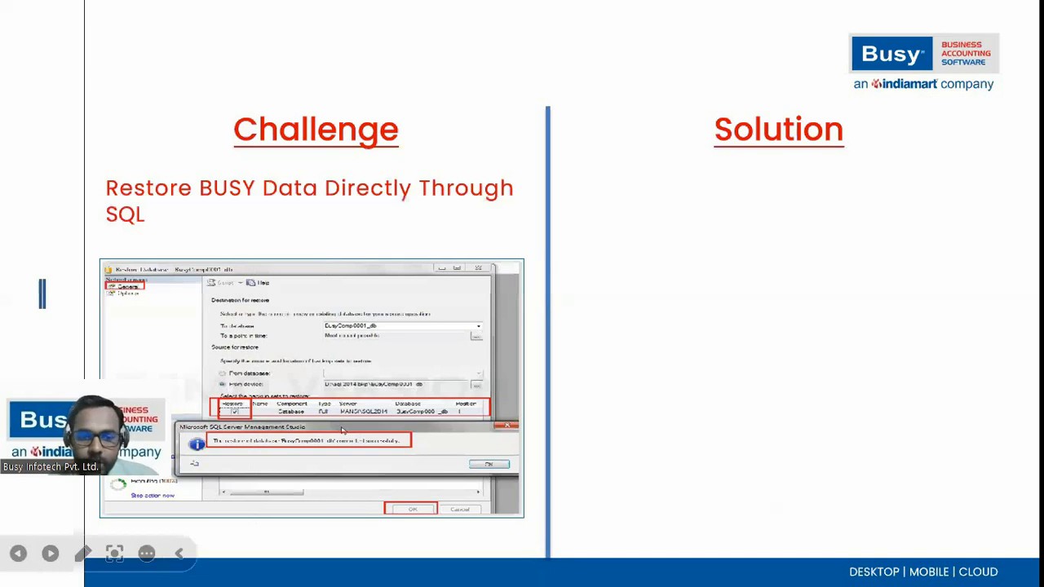
{"action": "key", "text": "Right"}
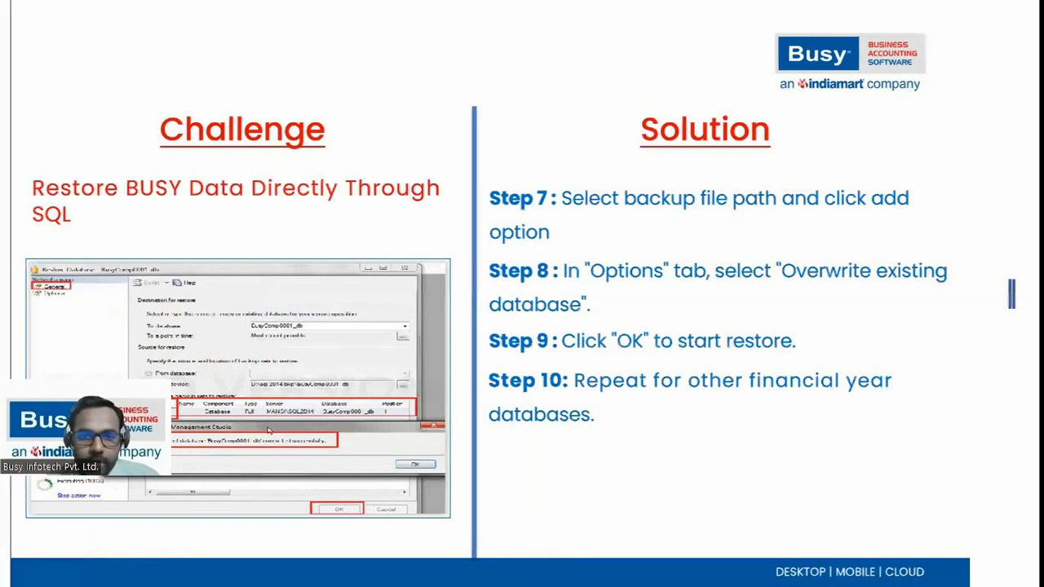
{"action": "key", "text": "Right"}
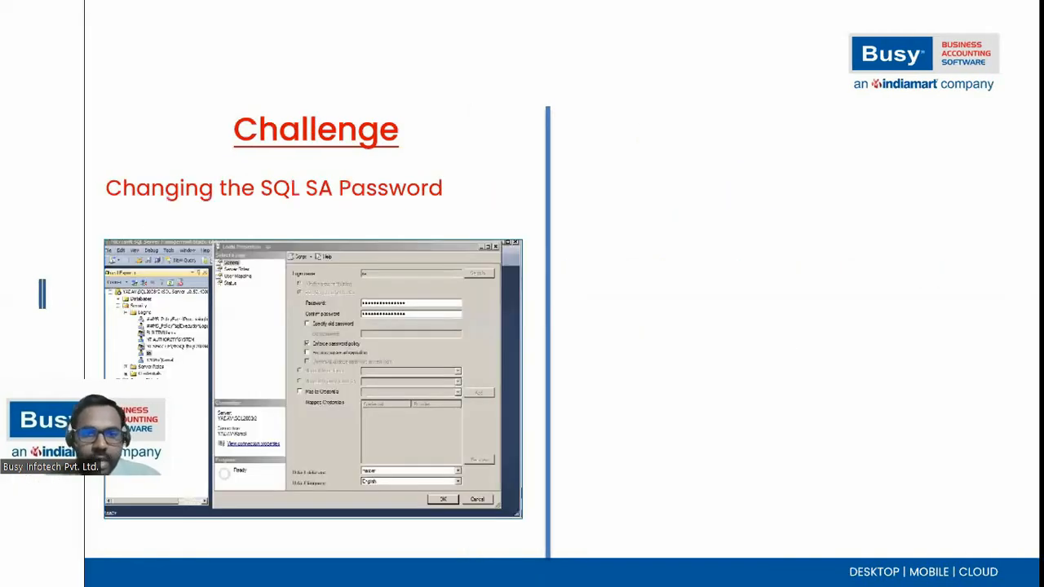
{"action": "key", "text": "super+d"}
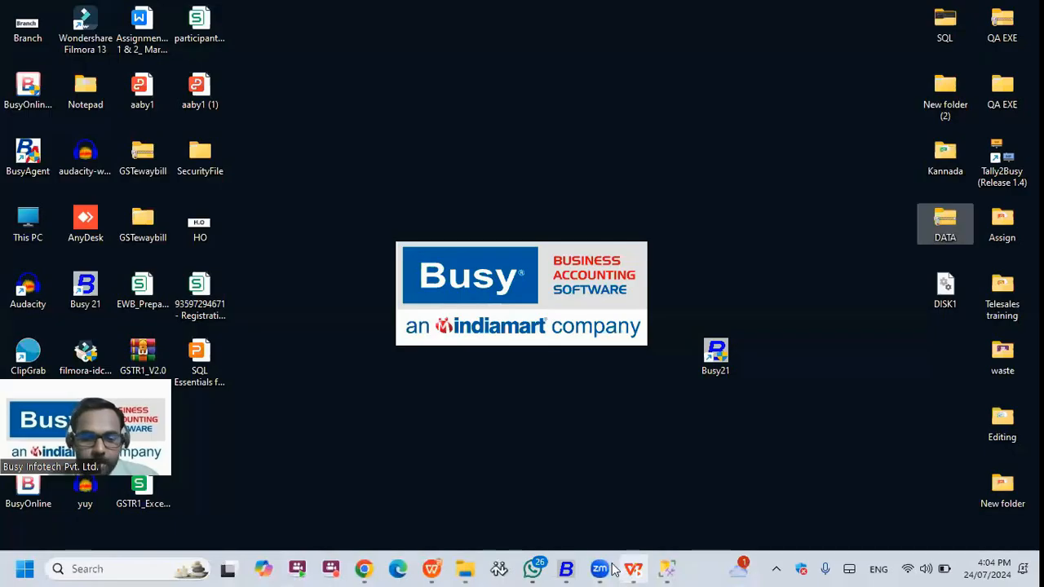
- Collapse Databases, open the sa login's properties under Security > Logins, and move to its password field
{"action": "left_click", "coordinate": [668, 569]}
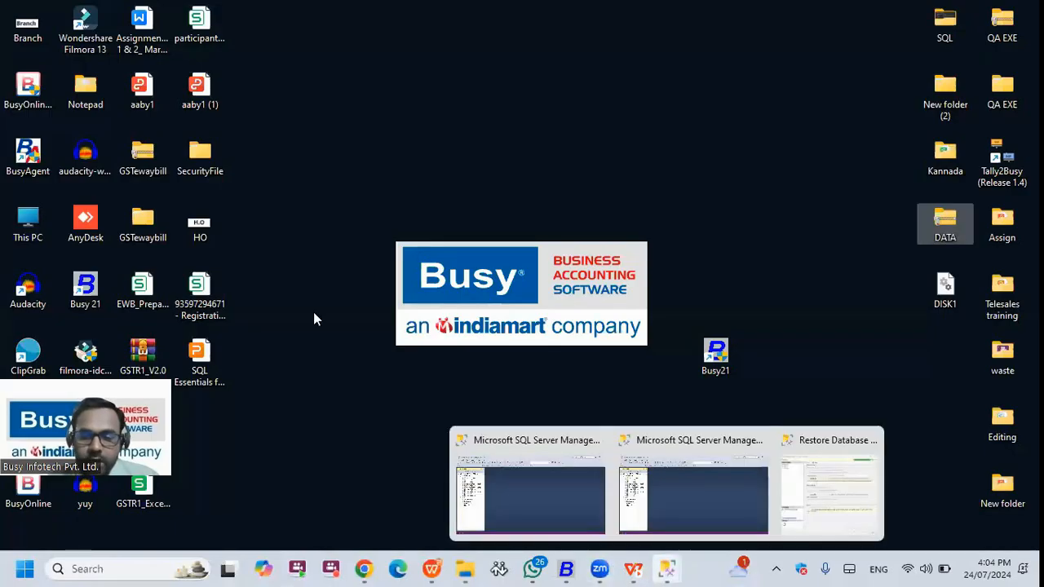
{"action": "left_click", "coordinate": [531, 494]}
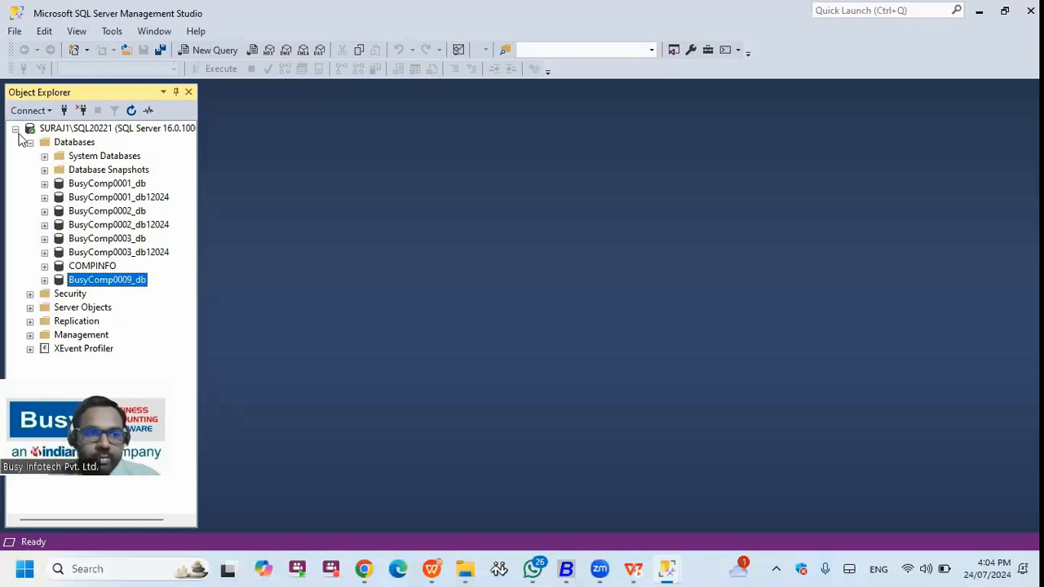
{"action": "left_click", "coordinate": [17, 130]}
{"action": "left_click", "coordinate": [18, 131]}
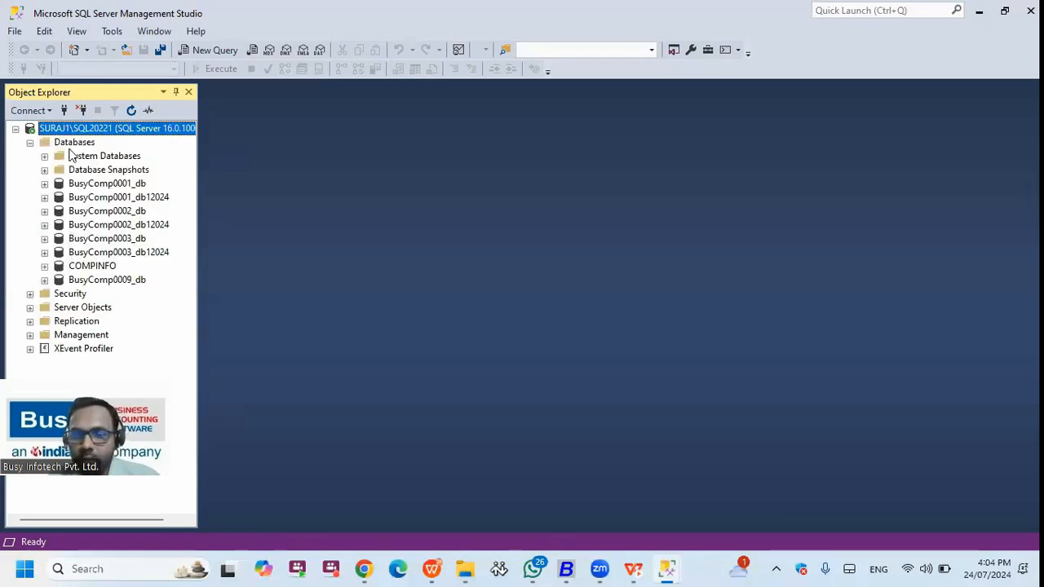
{"action": "left_click", "coordinate": [31, 143]}
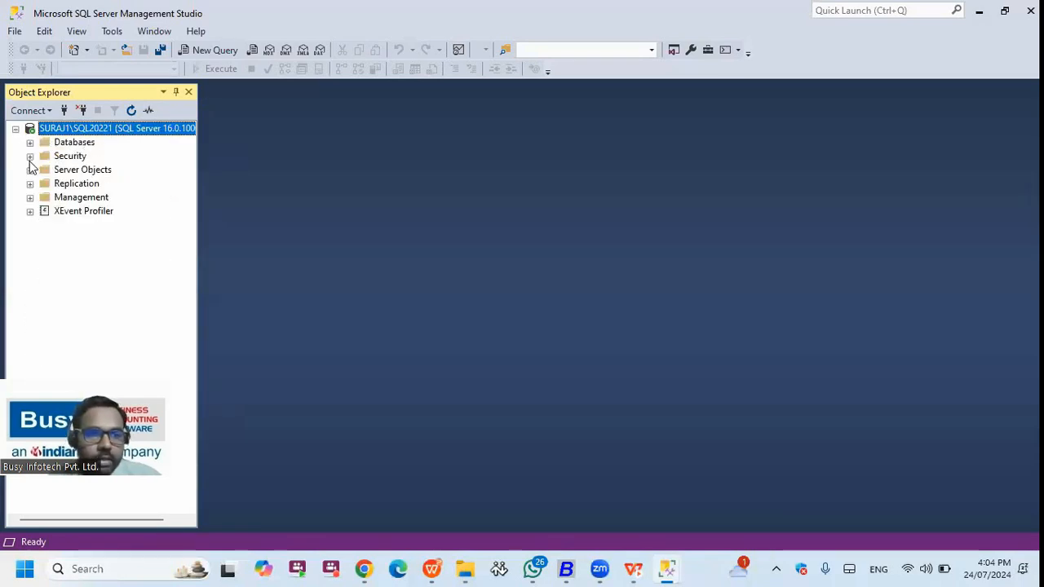
{"action": "left_click", "coordinate": [30, 156]}
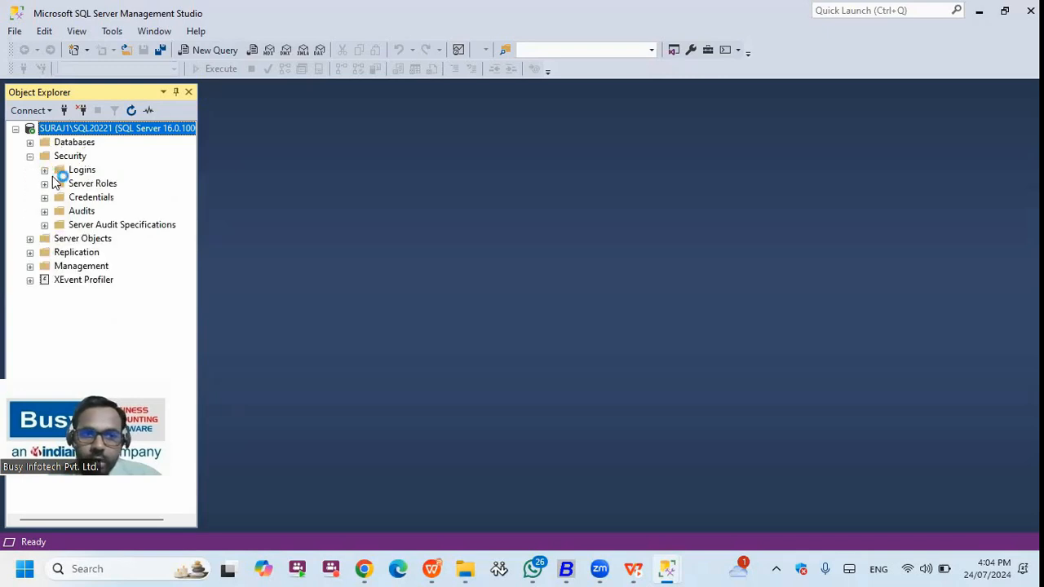
{"action": "left_click", "coordinate": [89, 294]}
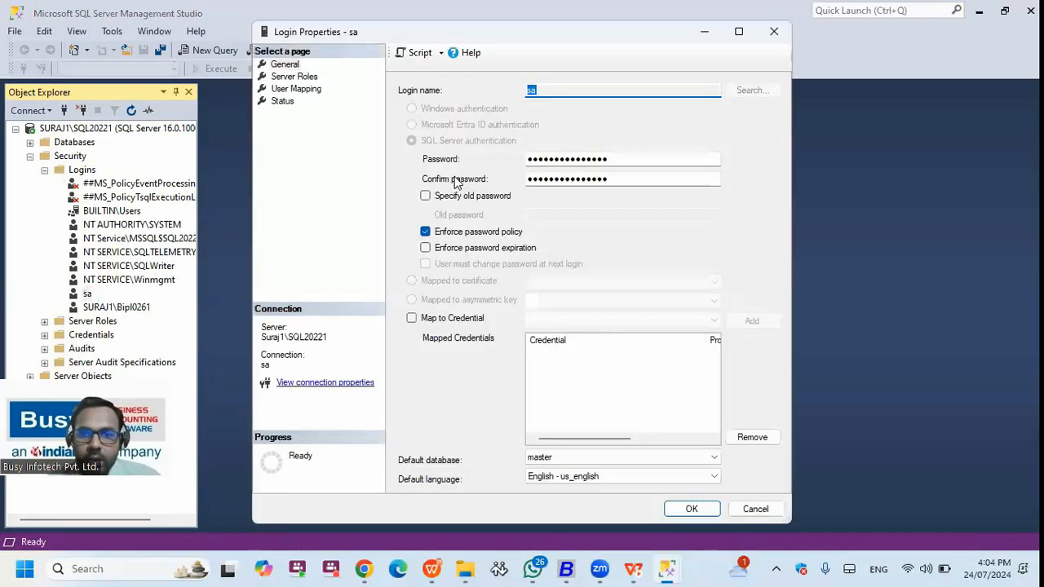
{"action": "key", "text": "Tab"}
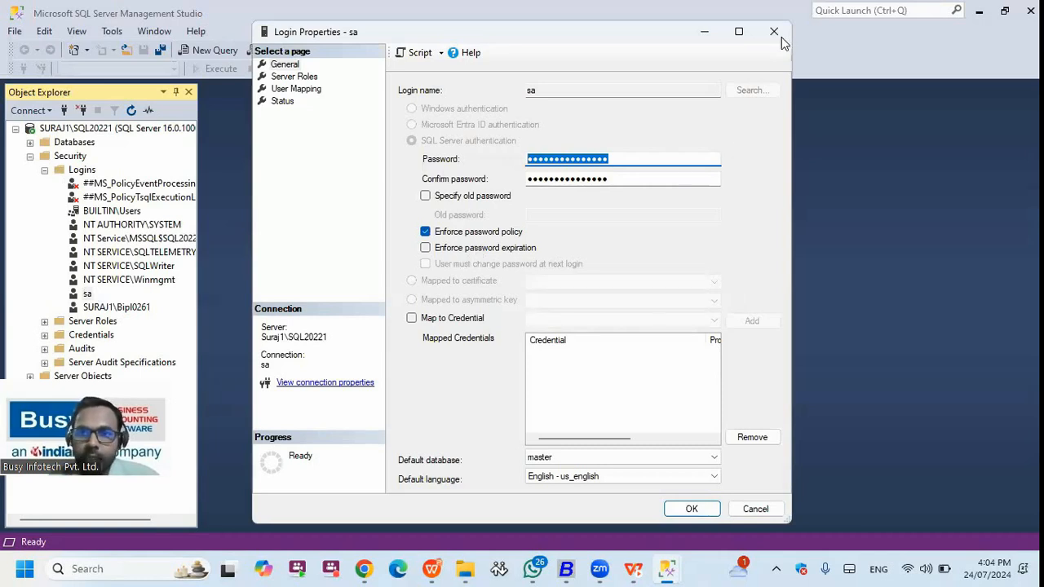
{"action": "left_click", "coordinate": [465, 568]}
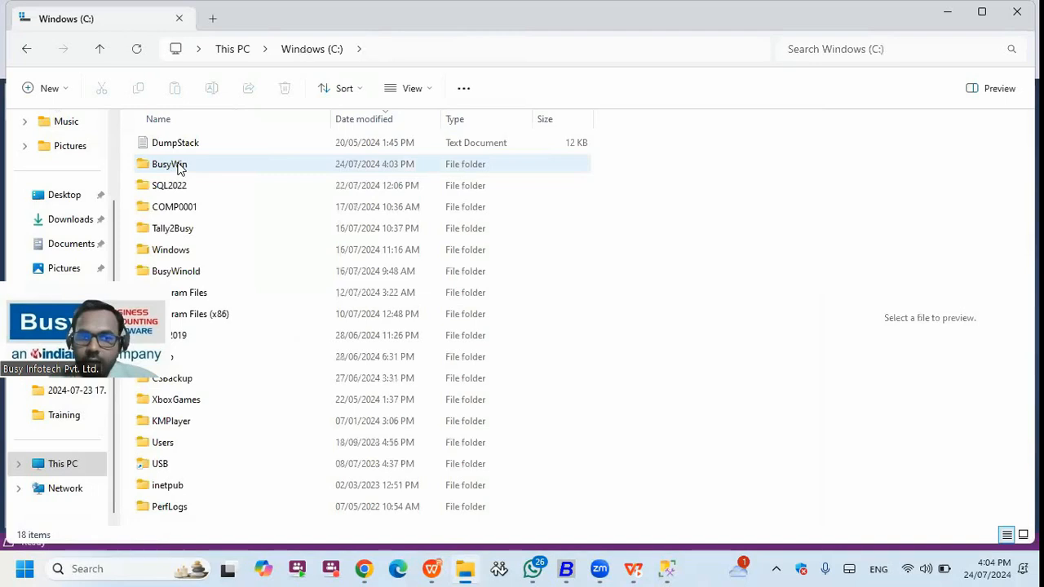
- Open C:\BusyWin\SYSTEM and show the Server text file in the preview pane
{"action": "double_click", "coordinate": [175, 165]}
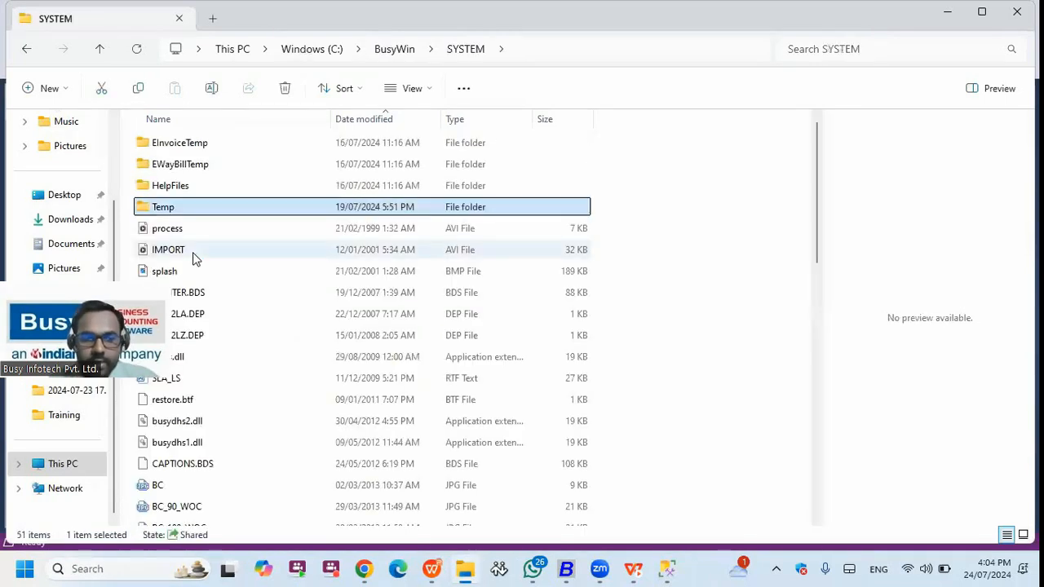
{"action": "key", "text": "s"}
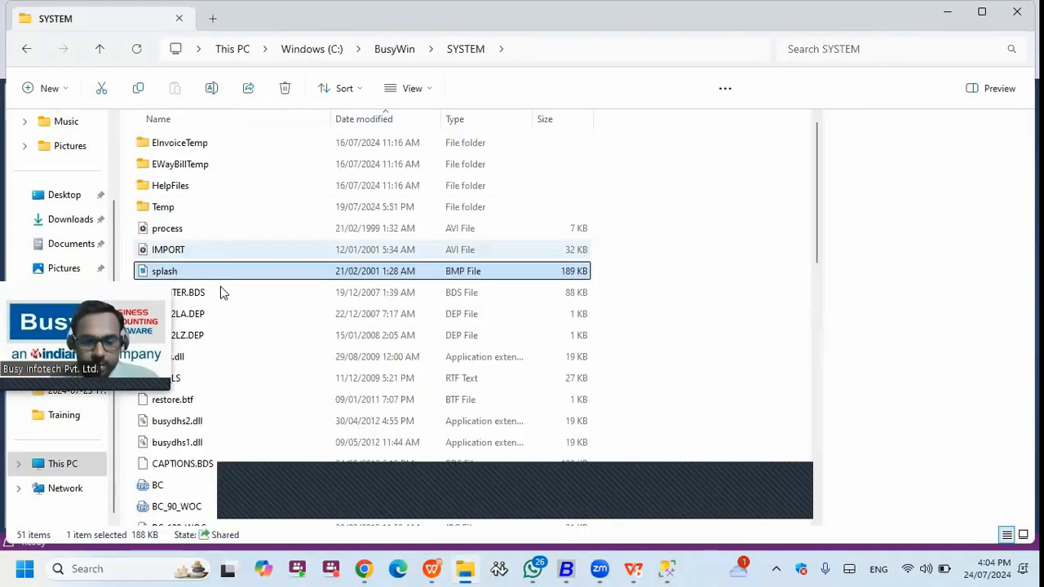
{"action": "key", "text": "s"}
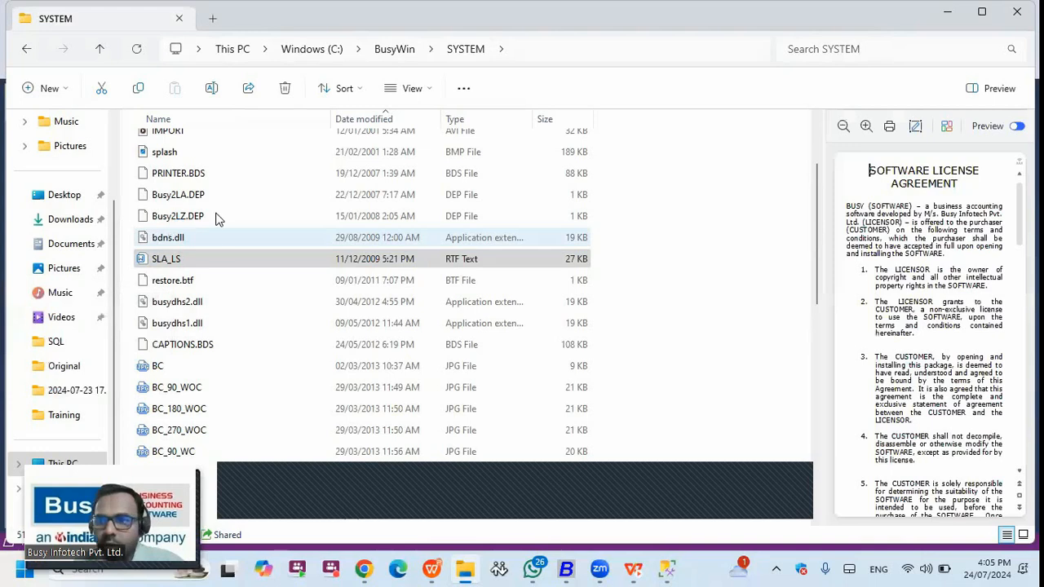
{"action": "left_click", "coordinate": [815, 137]}
{"action": "left_click_drag", "start_coordinate": [815, 156], "coordinate": [823, 202]}
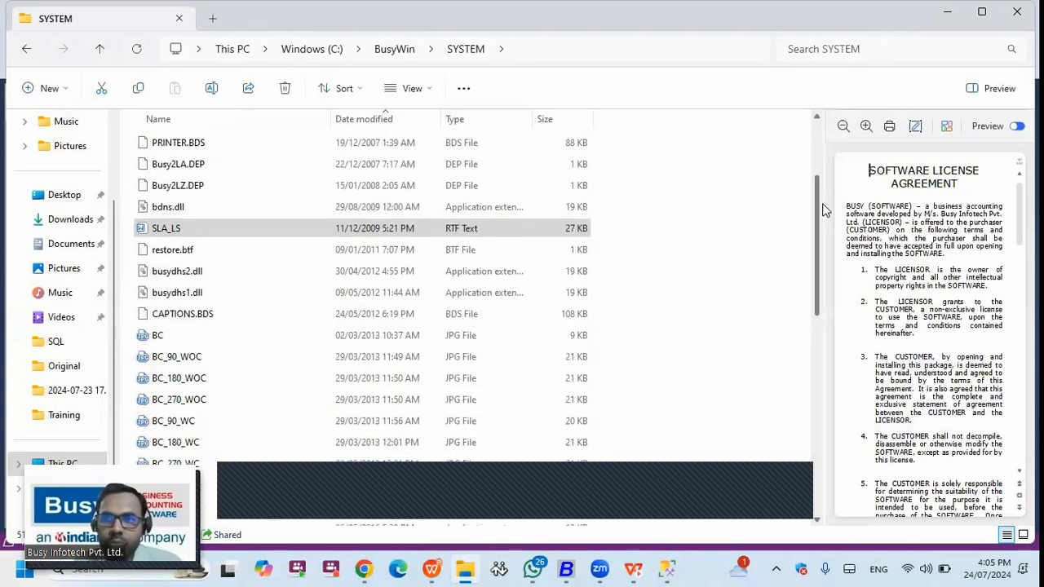
{"action": "scroll", "coordinate": [812, 267], "scroll_direction": "down", "scroll_amount": 3}
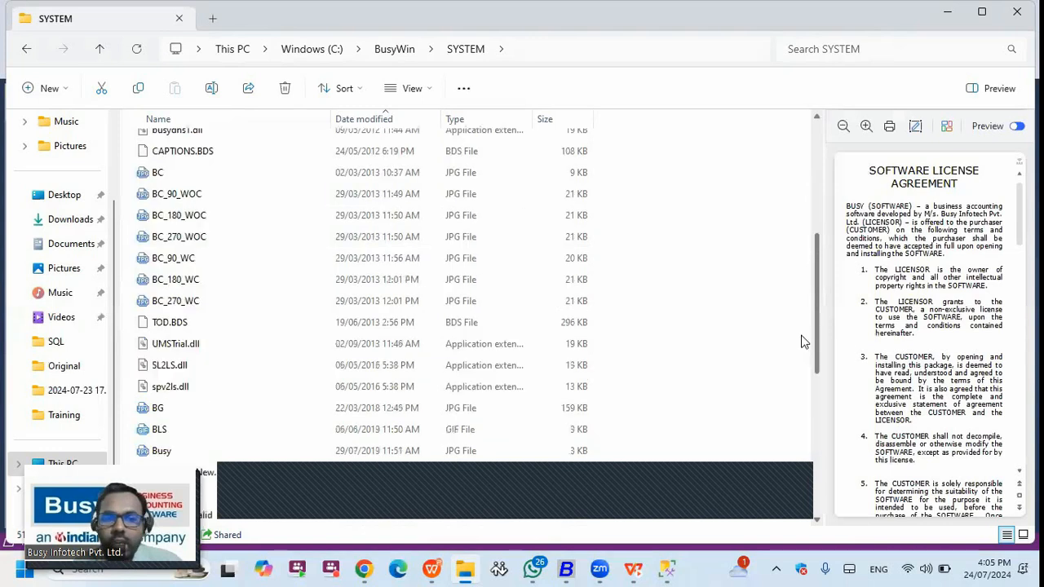
{"action": "scroll", "coordinate": [806, 391], "scroll_direction": "down", "scroll_amount": 5}
{"action": "scroll", "coordinate": [212, 416], "scroll_direction": "down", "scroll_amount": 1}
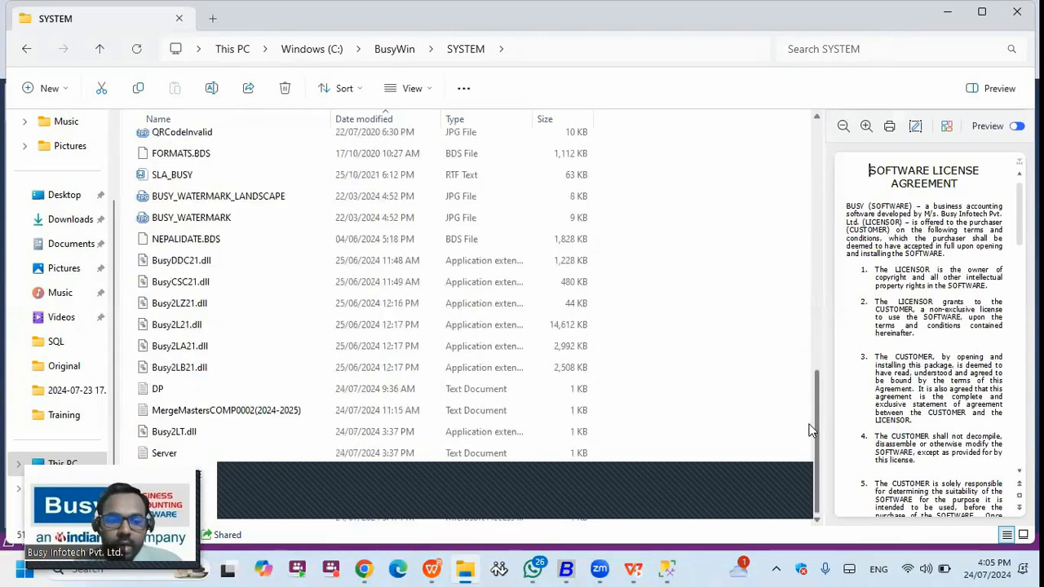
{"action": "left_click", "coordinate": [168, 454]}
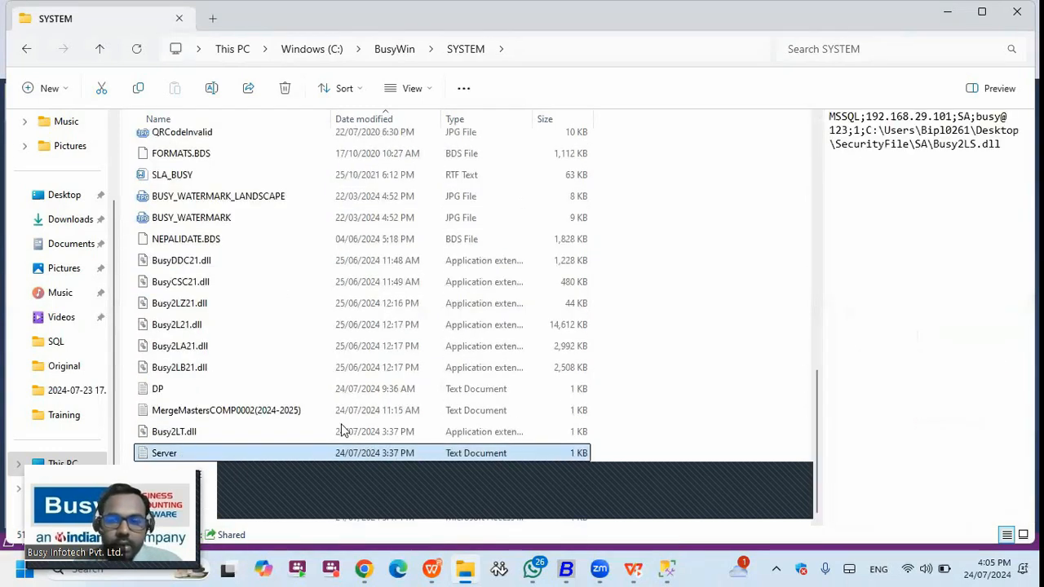
{"action": "double_click", "coordinate": [234, 454]}
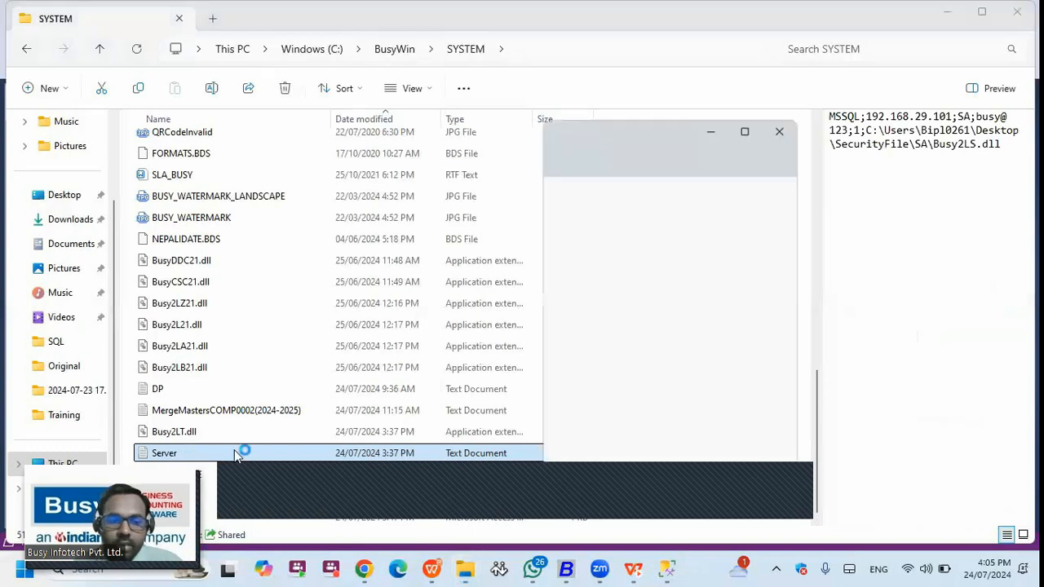
{"action": "left_click", "coordinate": [747, 133]}
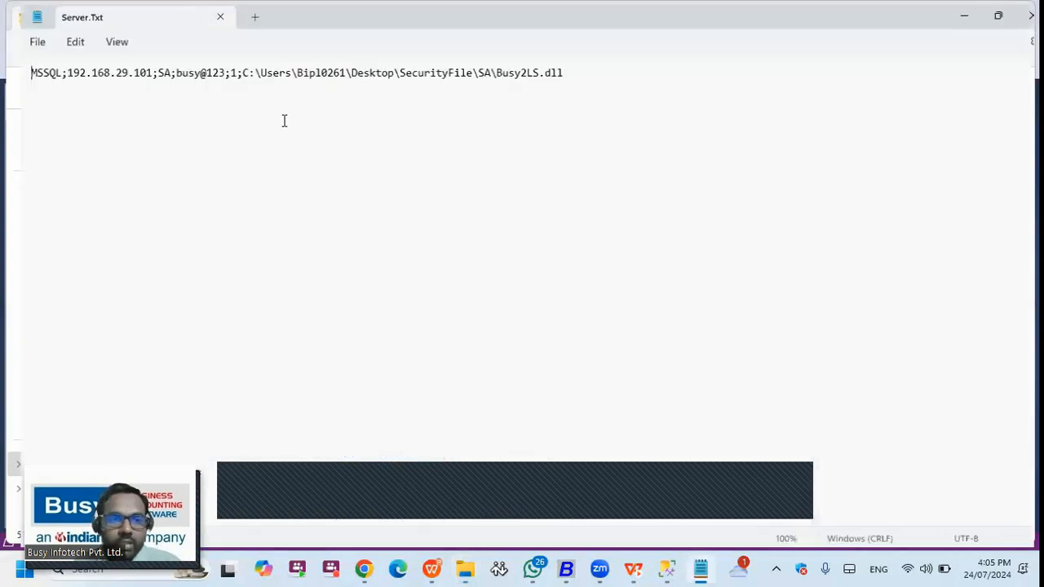
{"action": "left_click_drag", "start_coordinate": [194, 70], "coordinate": [231, 71]}
{"action": "left_click", "coordinate": [209, 70]}
{"action": "double_click", "coordinate": [189, 72]}
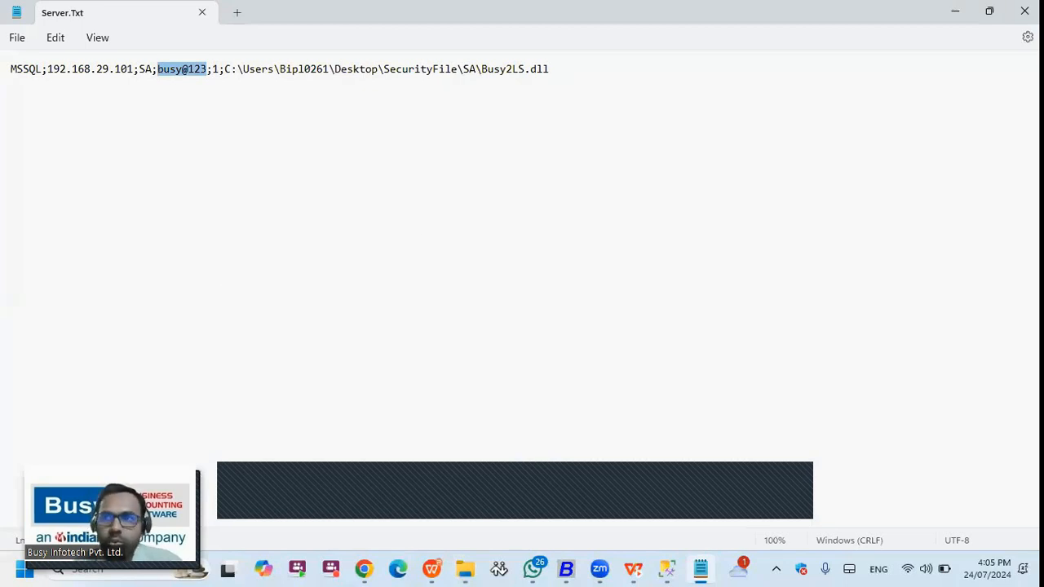
{"action": "left_click", "coordinate": [1024, 11]}
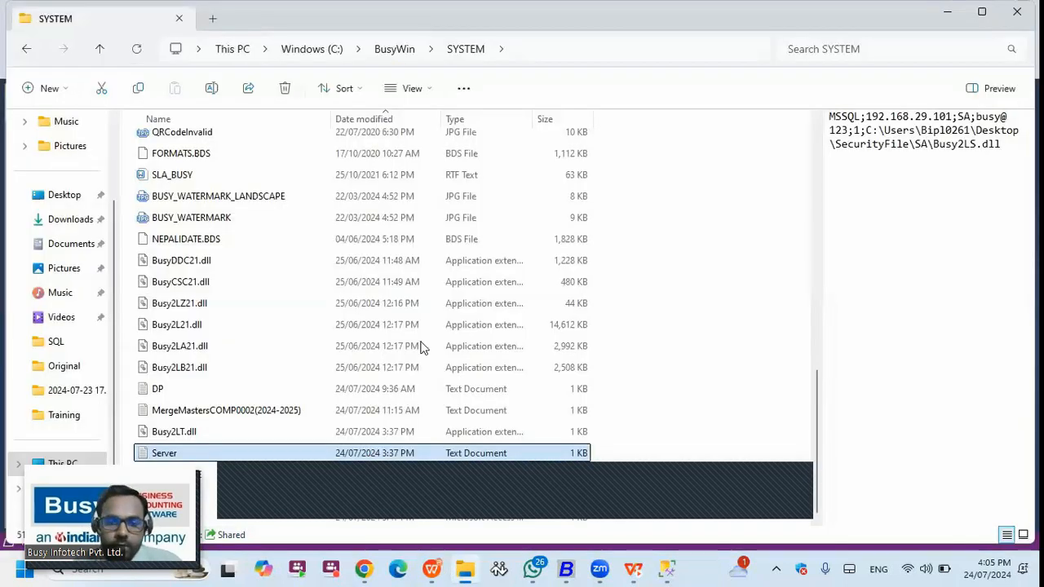
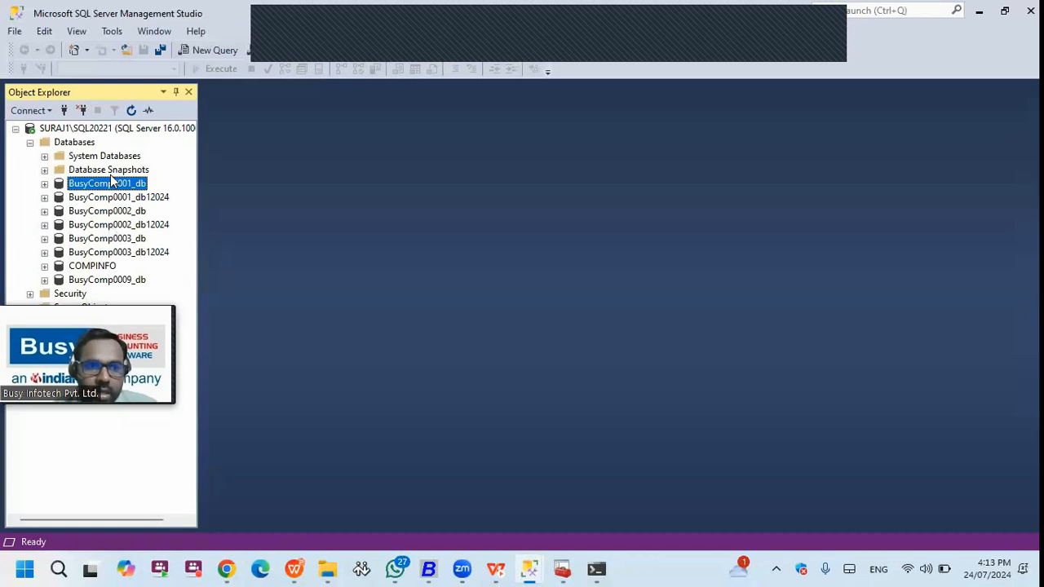
- Show the options for Databases and BusyComp0001_db, then resume the Permission denied slide
{"action": "right_click", "coordinate": [85, 145]}
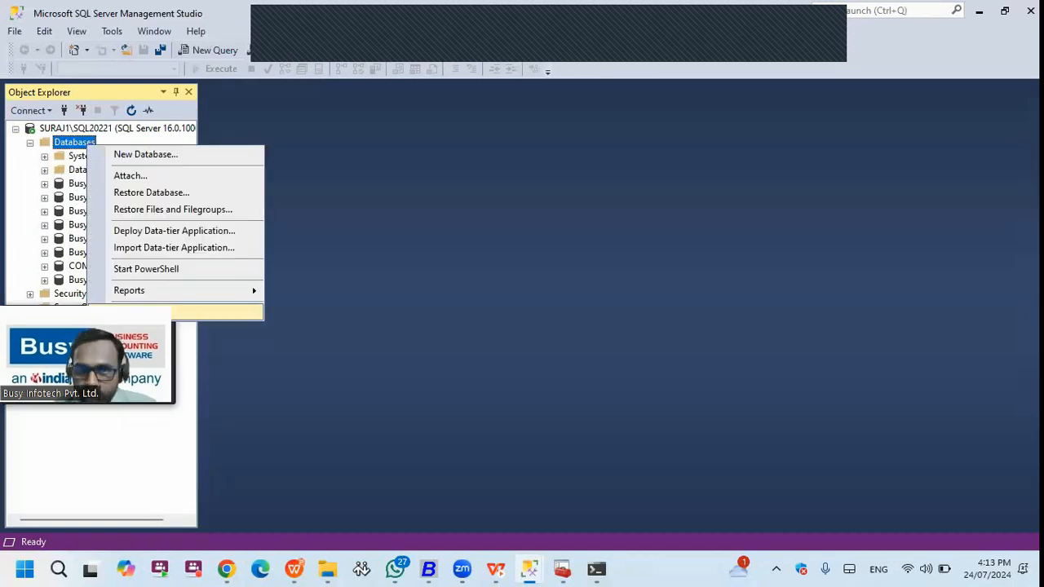
{"action": "left_click", "coordinate": [72, 156]}
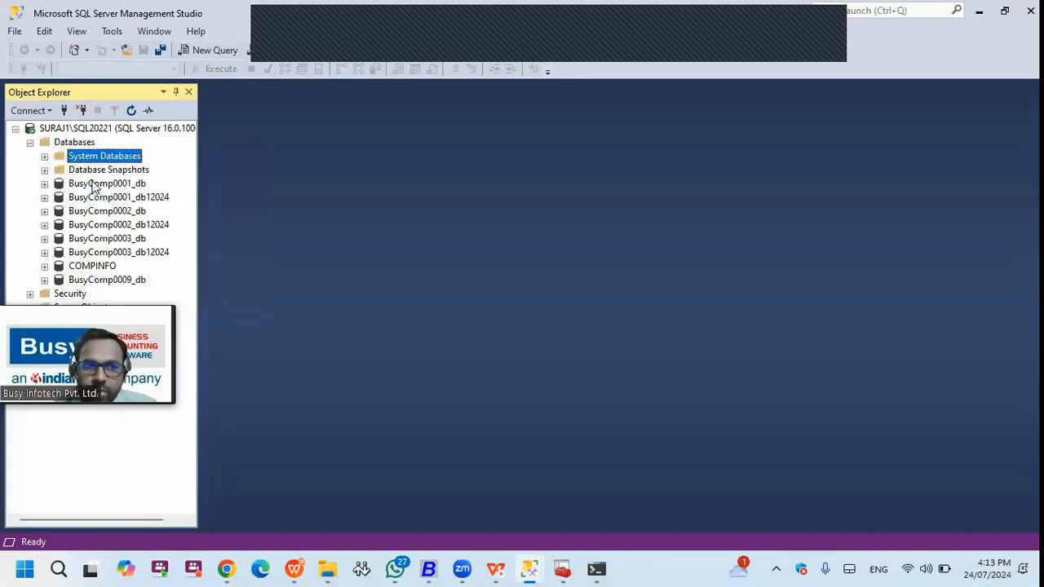
{"action": "left_click", "coordinate": [94, 185]}
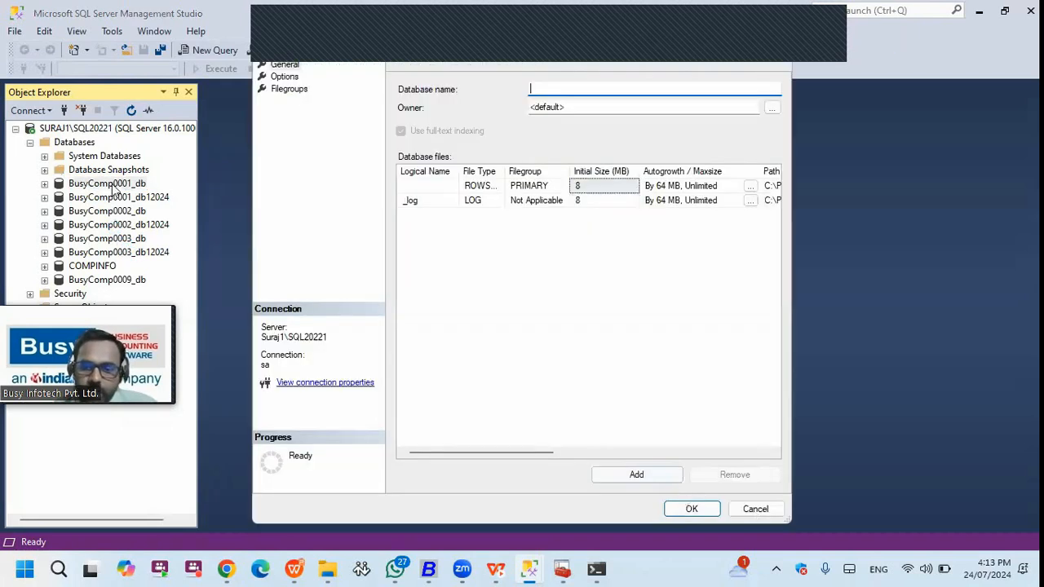
{"action": "left_click", "coordinate": [753, 508]}
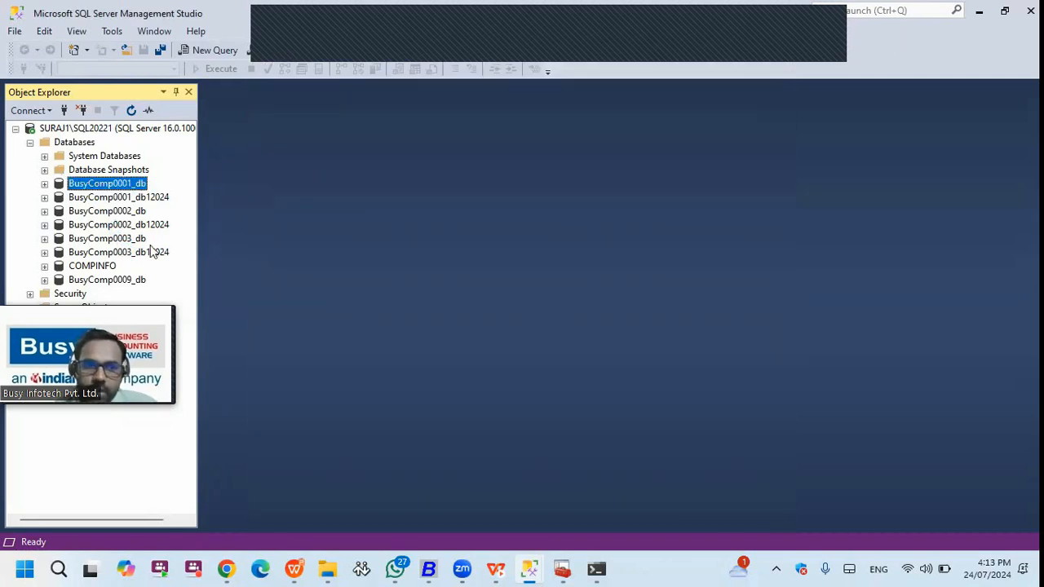
{"action": "right_click", "coordinate": [132, 185]}
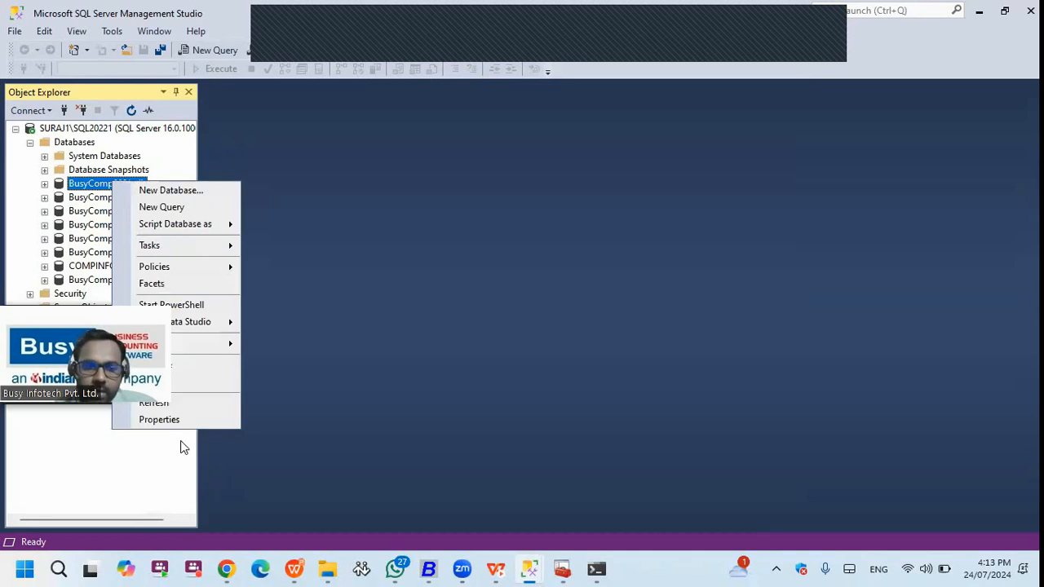
{"action": "left_click", "coordinate": [294, 568]}
{"action": "left_click", "coordinate": [546, 325]}
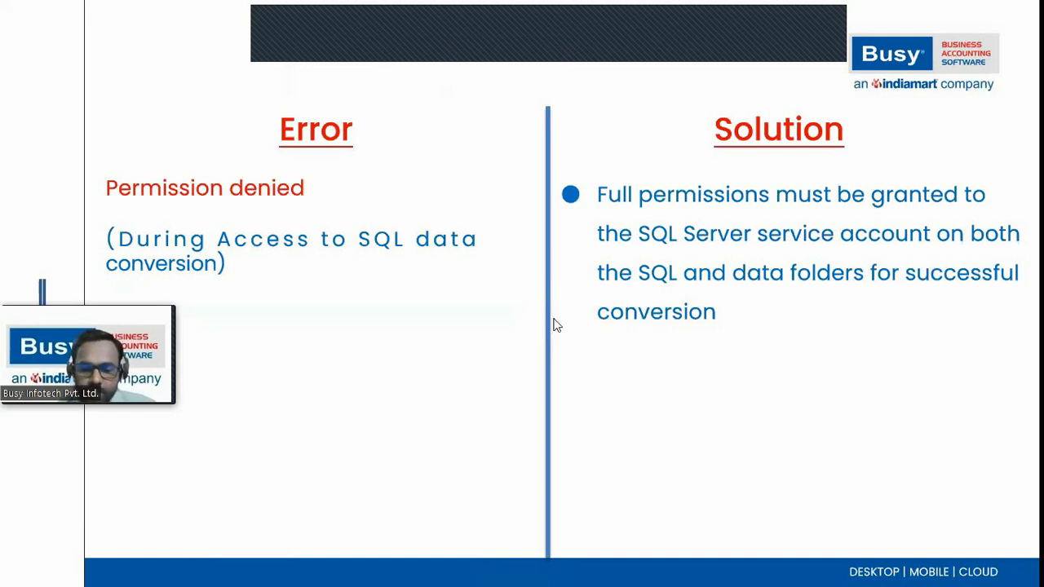
- Leave the slideshow and view the Security tab of the MSSQL DATA folder's properties
{"action": "key", "text": "super+d"}
{"action": "key", "text": "super+d"}
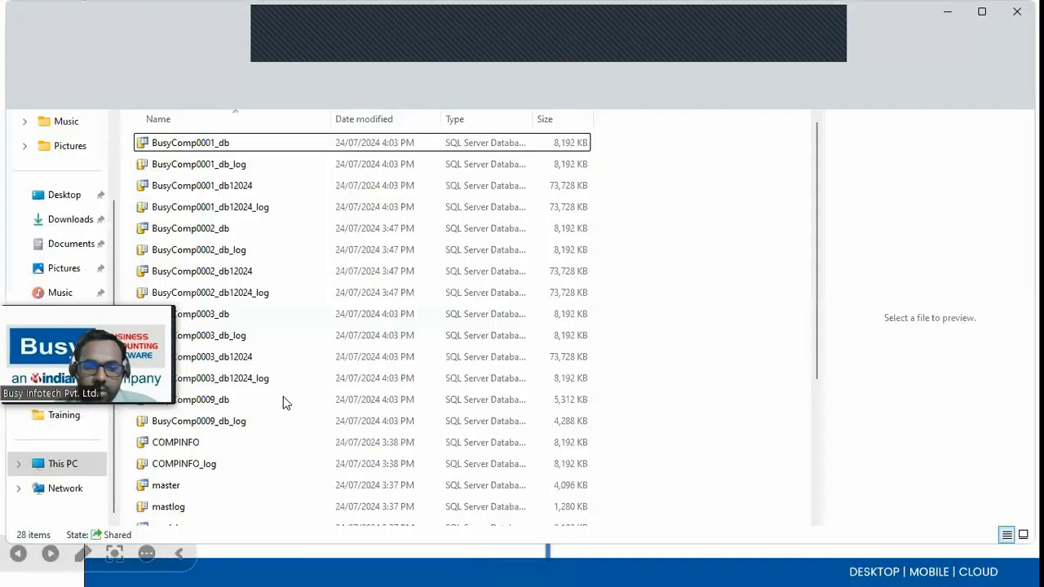
{"action": "key", "text": "alt+Up"}
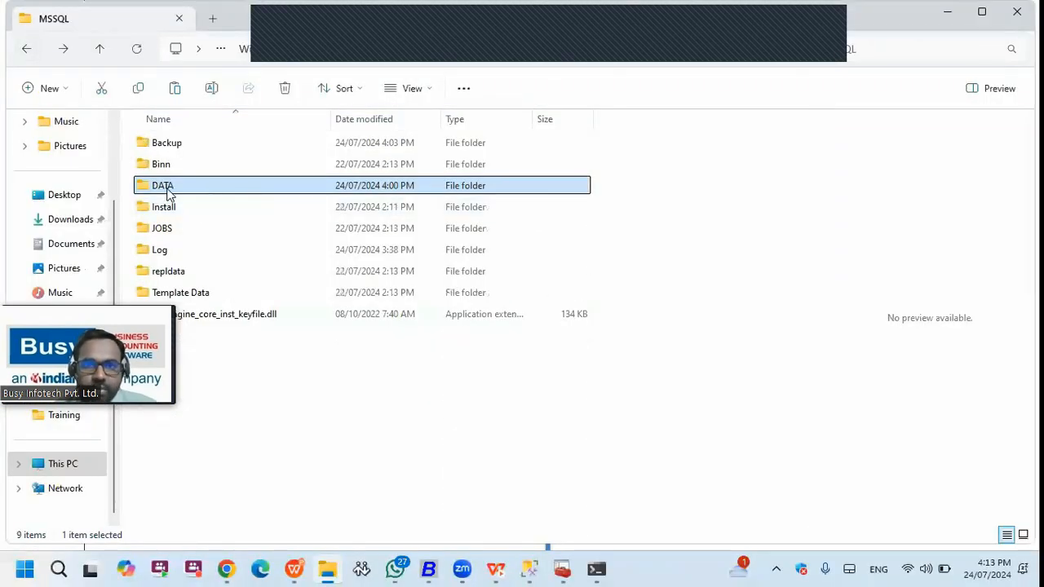
{"action": "right_click", "coordinate": [167, 189]}
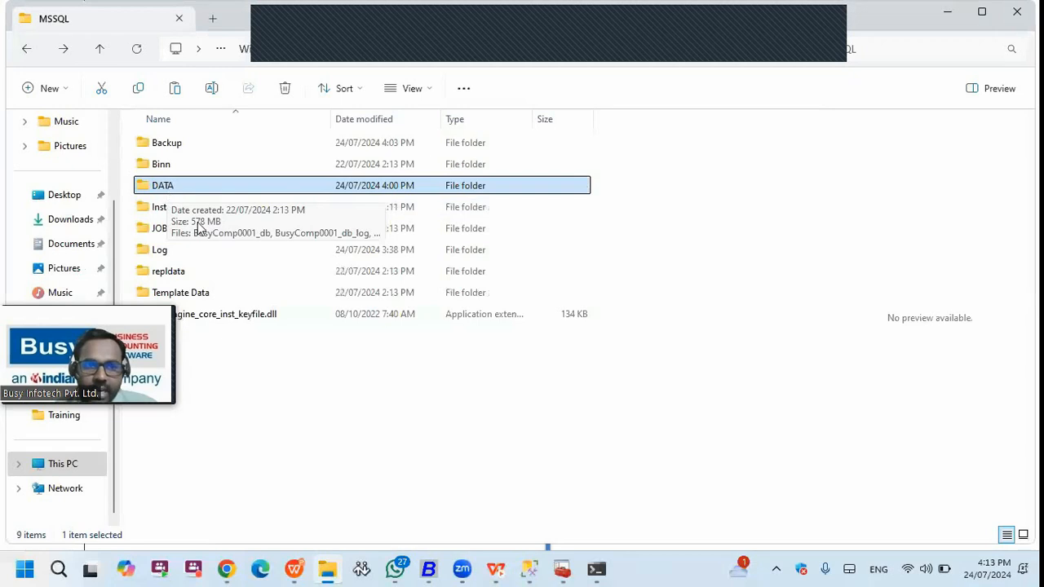
{"action": "left_click", "coordinate": [242, 447]}
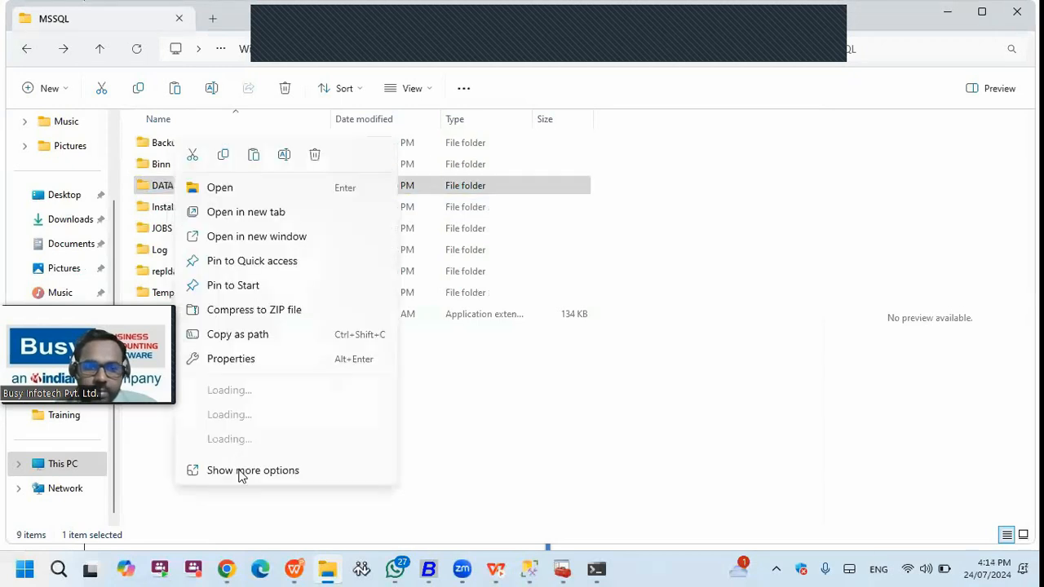
{"action": "left_click", "coordinate": [235, 537]}
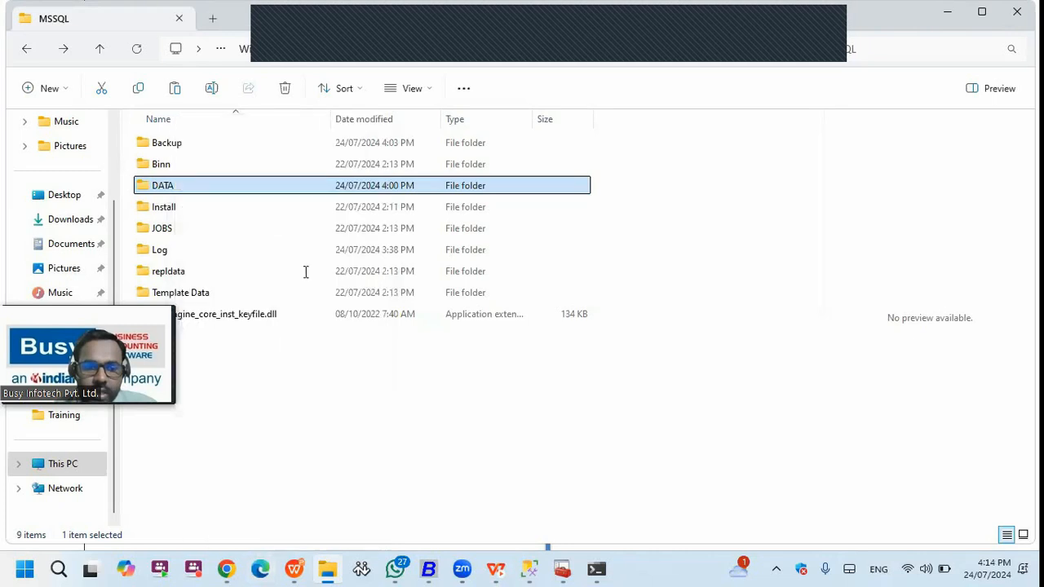
{"action": "left_click", "coordinate": [279, 212]}
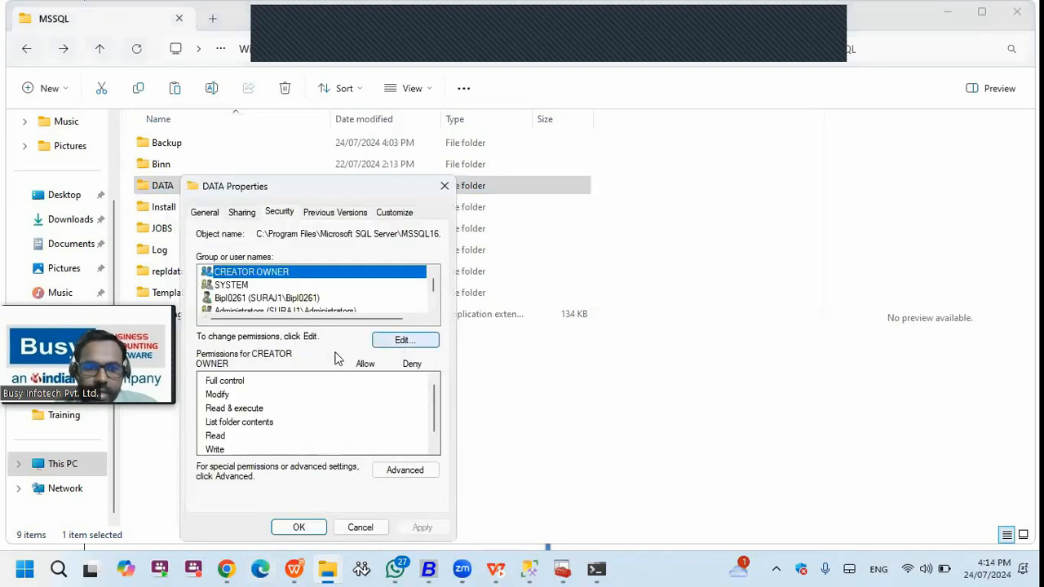
- Add the Everyone group to the DATA folder's permissions and review MSSQL$SQL20221's entry
{"action": "left_click", "coordinate": [399, 342]}
{"action": "left_click", "coordinate": [376, 385]}
{"action": "type", "text": "eve"}
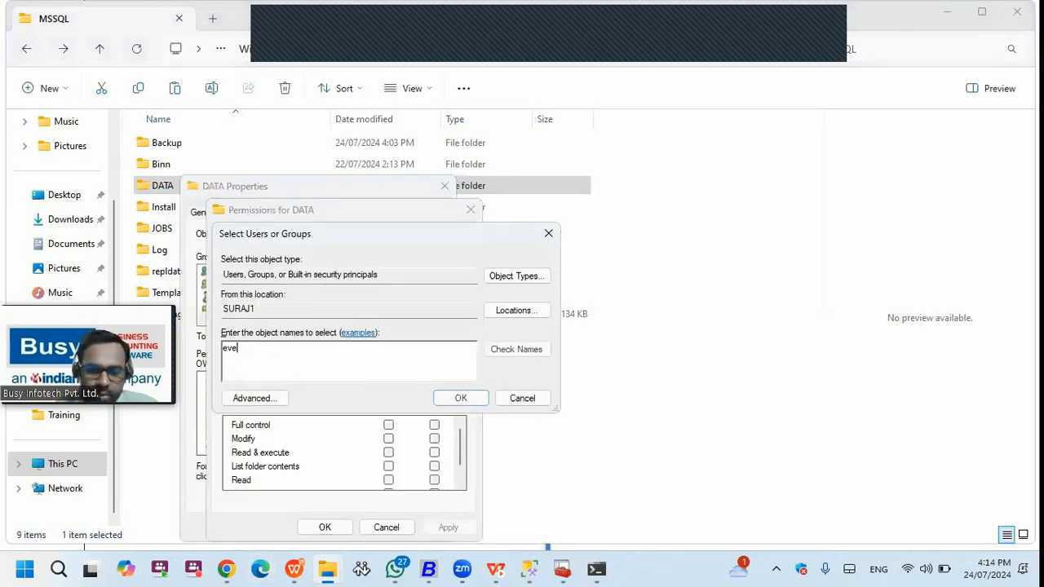
{"action": "type", "text": "ryone"}
{"action": "left_click", "coordinate": [513, 350]}
{"action": "left_click", "coordinate": [460, 398]}
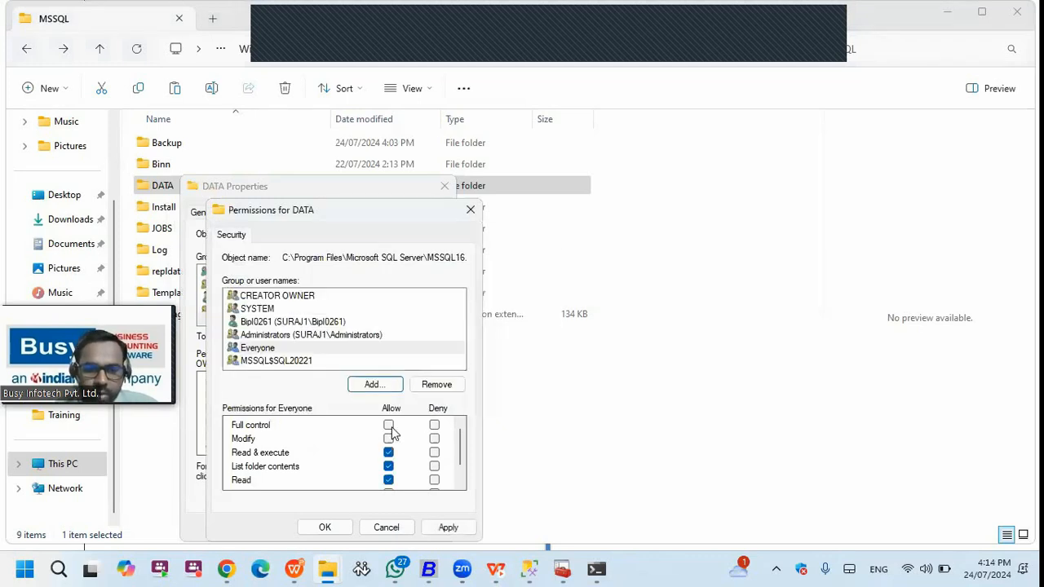
{"action": "left_click", "coordinate": [274, 362]}
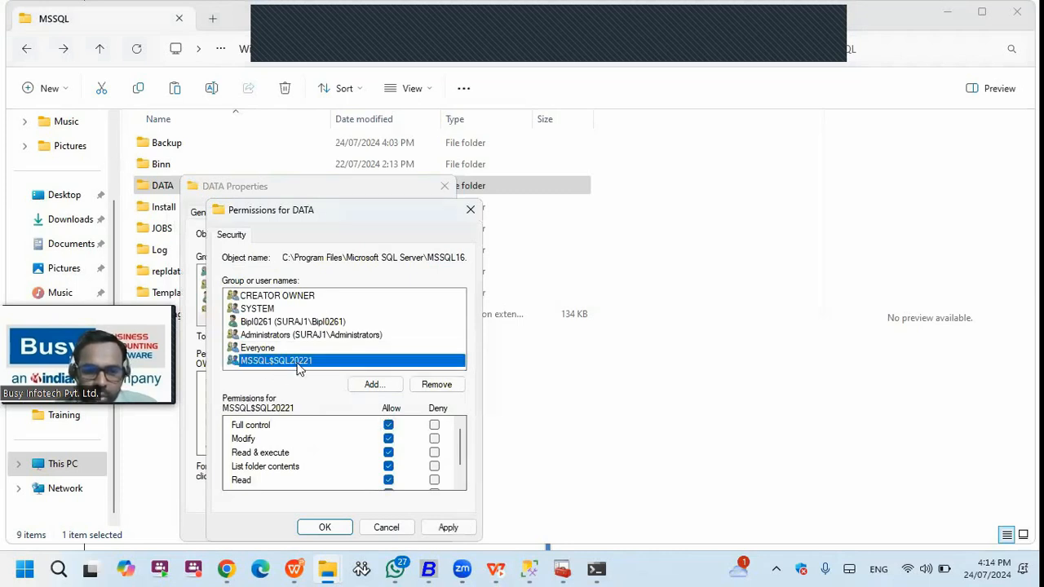
- Abandon adding MSSQL20221, then apply the MSSQL$SQL20221 Full control permissions past access-denied errors
{"action": "left_click", "coordinate": [373, 384]}
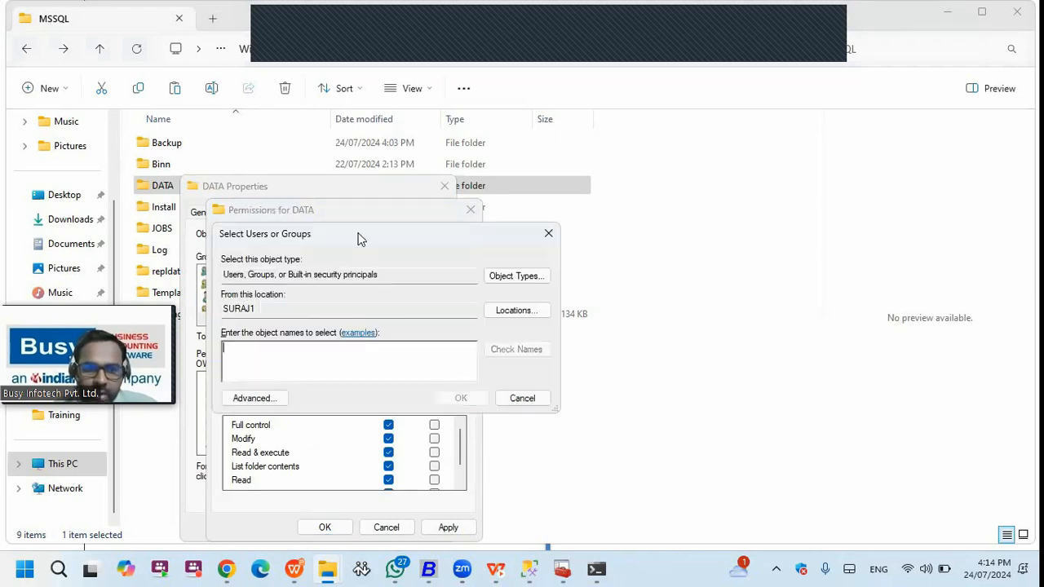
{"action": "type", "text": "MSSQL"}
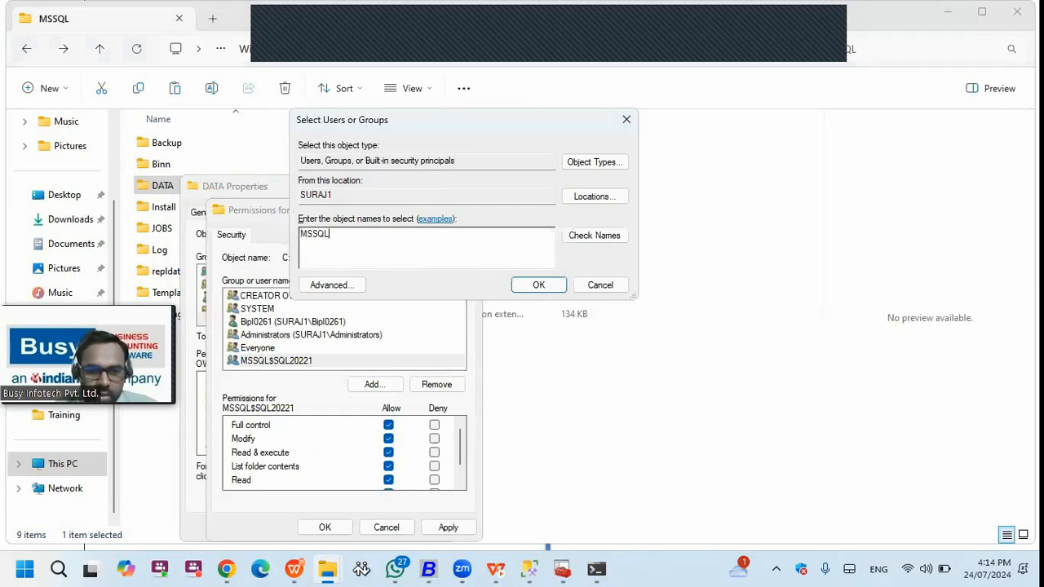
{"action": "type", "text": "20221"}
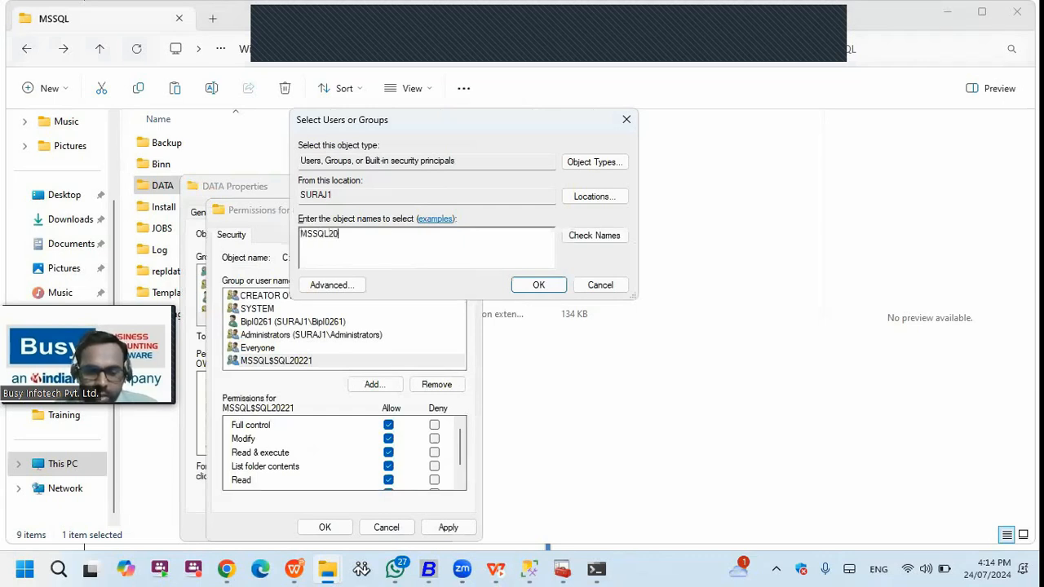
{"action": "key", "text": "Return"}
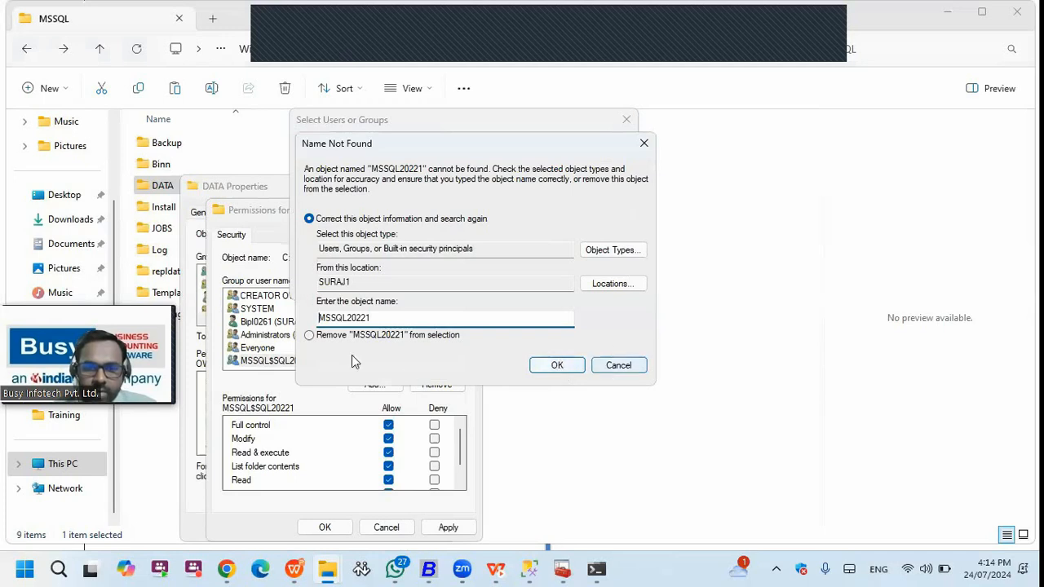
{"action": "left_click", "coordinate": [608, 369]}
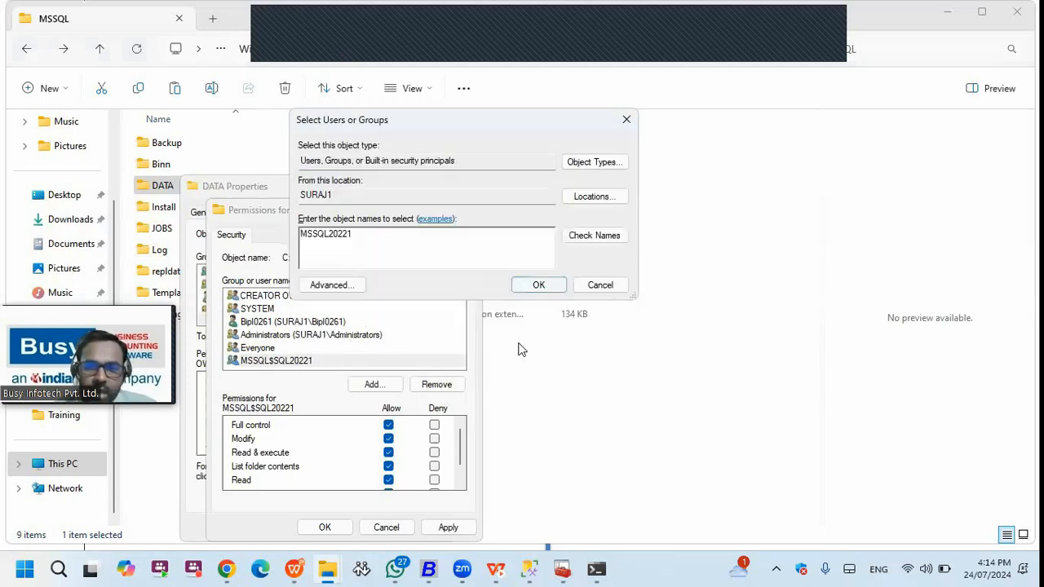
{"action": "key", "text": "Escape"}
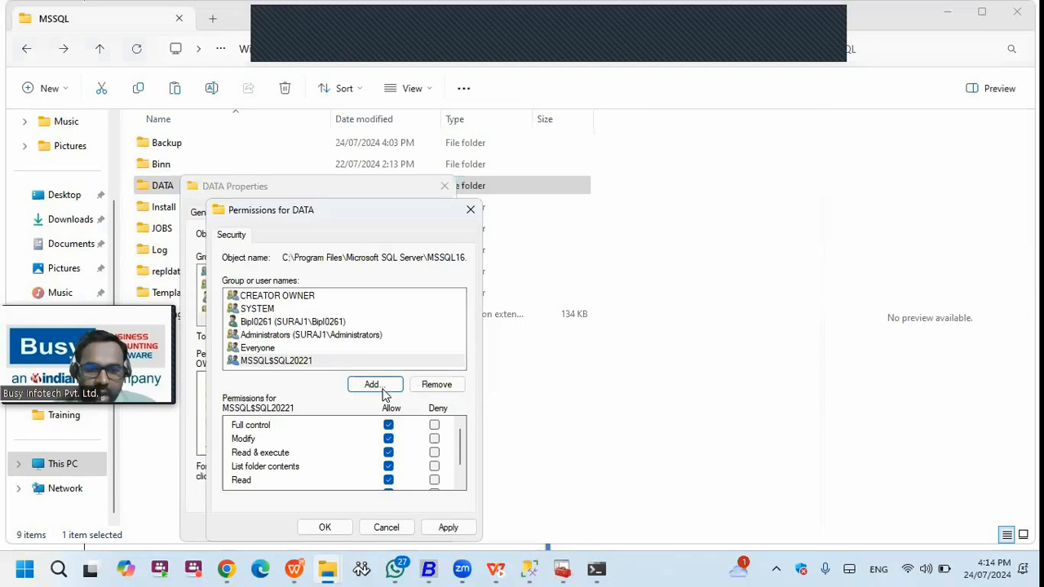
{"action": "left_click", "coordinate": [305, 361]}
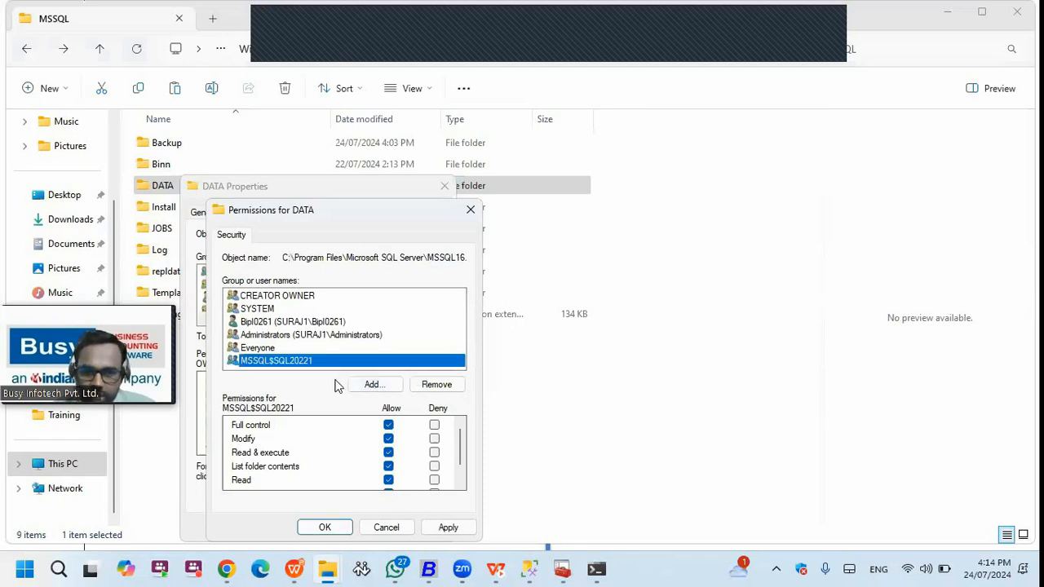
{"action": "left_click", "coordinate": [449, 528]}
{"action": "left_click", "coordinate": [566, 359]}
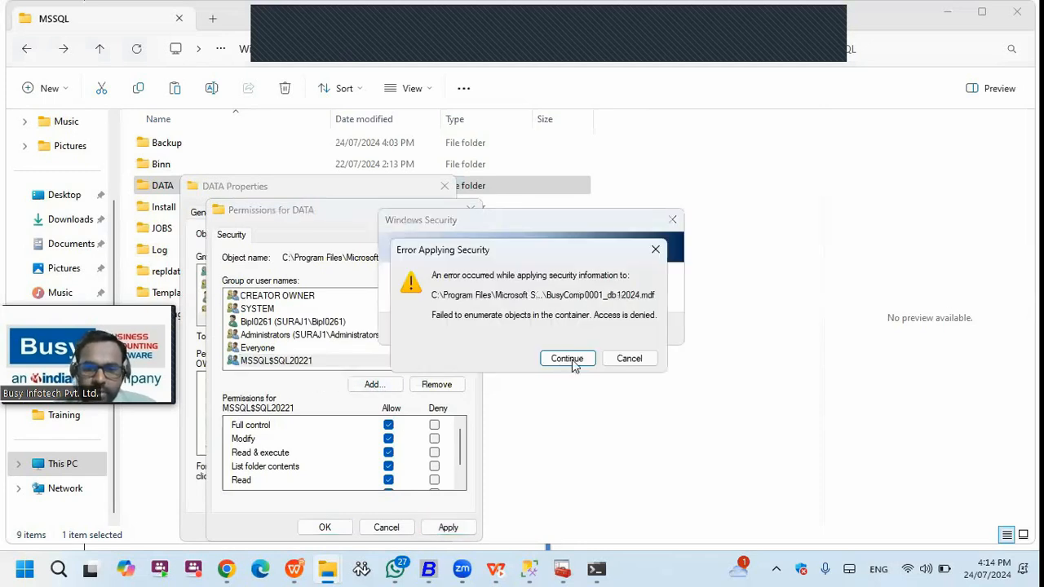
{"action": "left_click", "coordinate": [566, 359]}
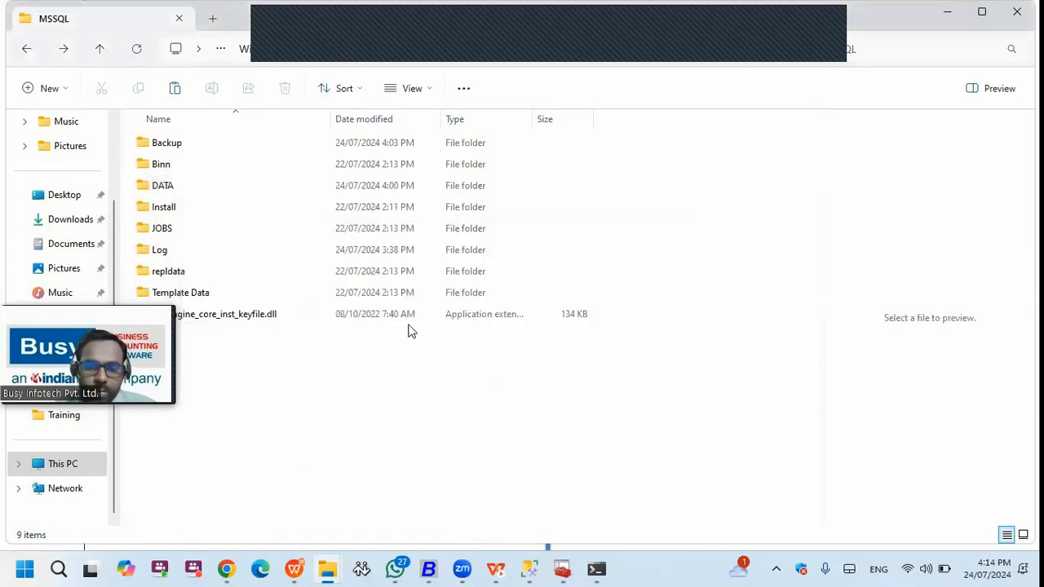
- Return to Management Studio and review the sa login's Server Roles and User Mapping pages
{"action": "left_click", "coordinate": [75, 464]}
{"action": "left_click", "coordinate": [529, 570]}
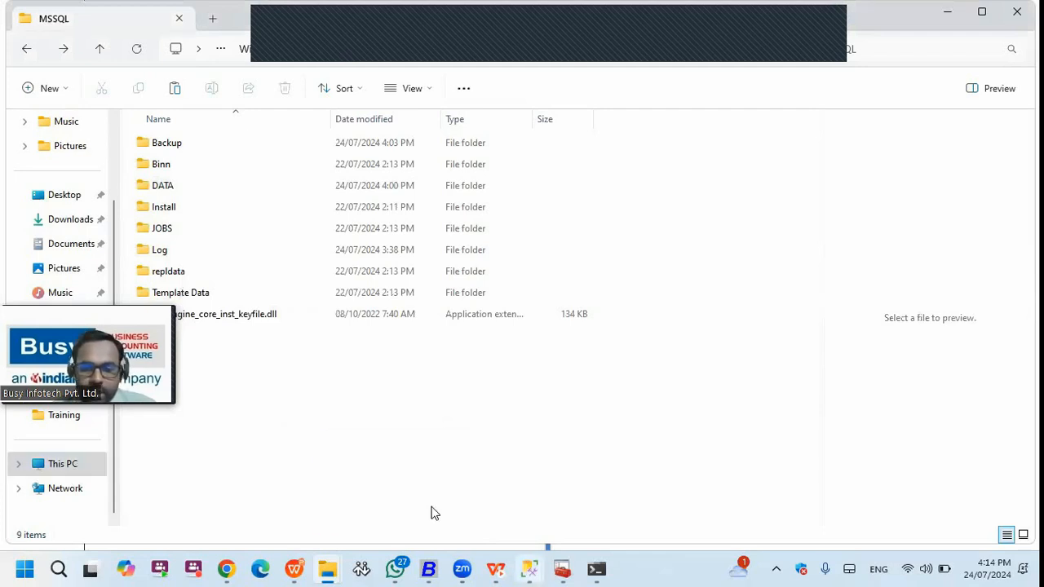
{"action": "left_click", "coordinate": [433, 512]}
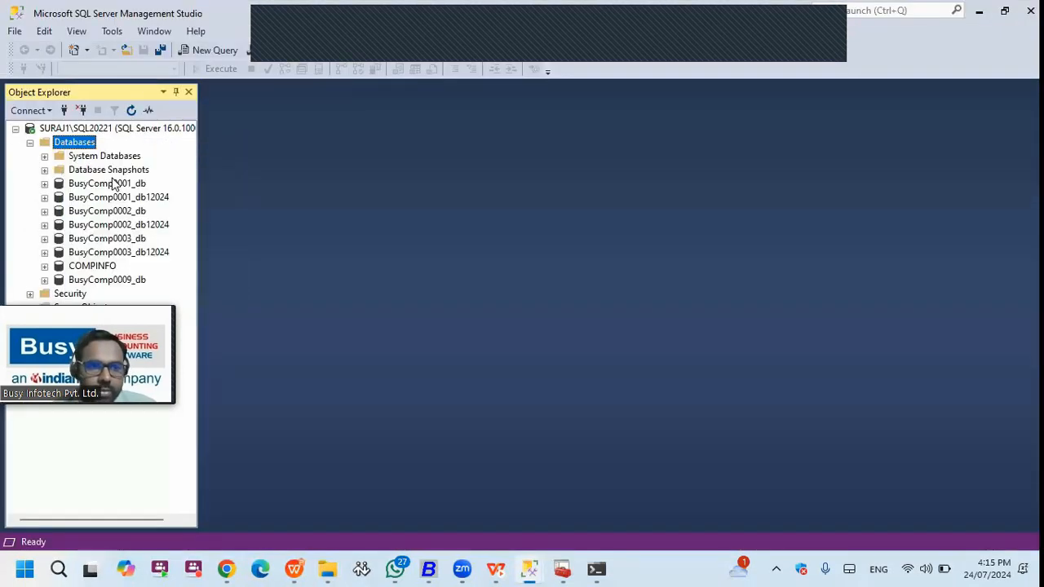
{"action": "left_click", "coordinate": [84, 127]}
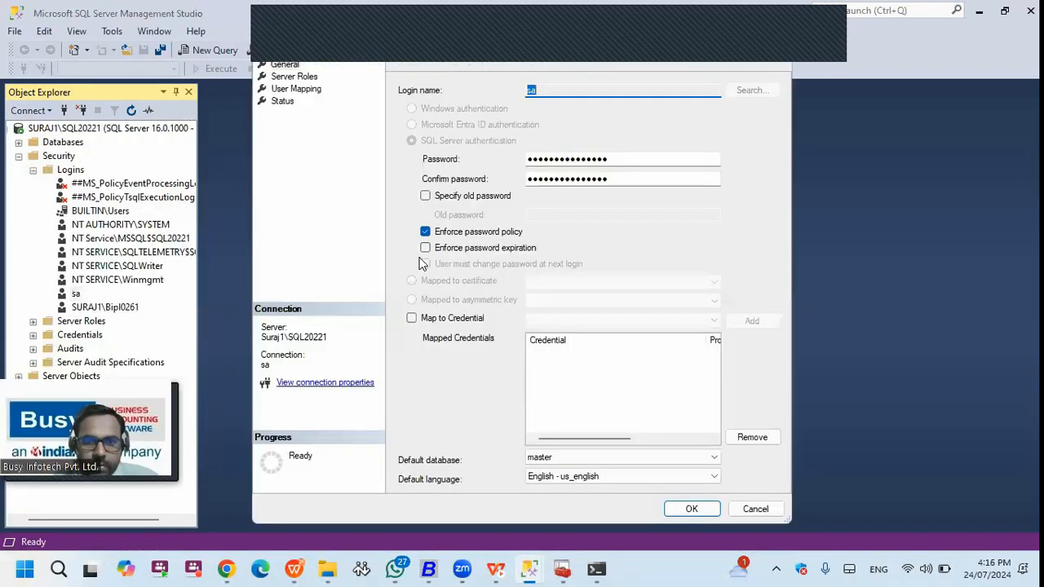
{"action": "left_click", "coordinate": [293, 77]}
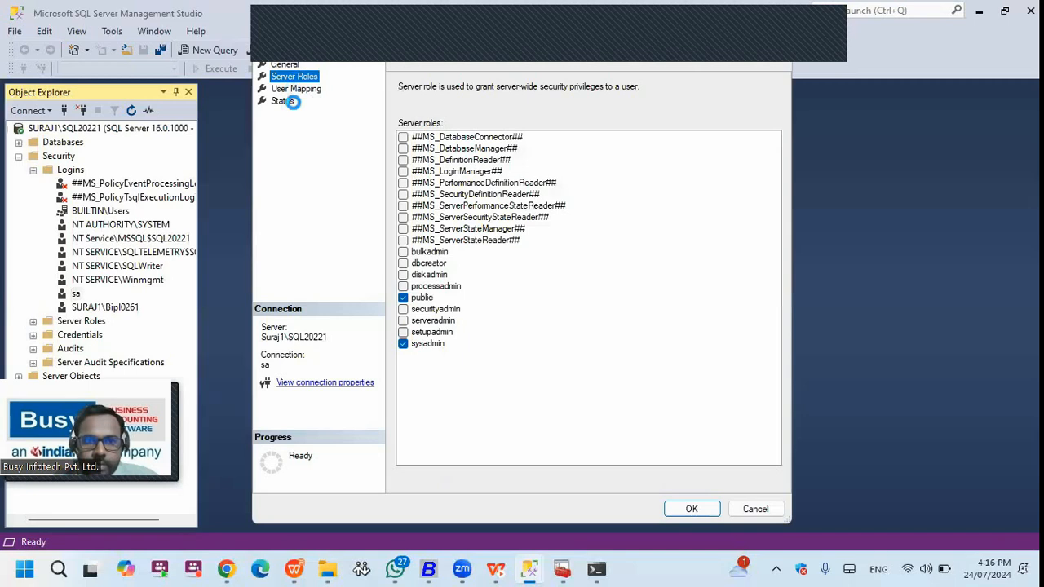
{"action": "left_click", "coordinate": [295, 91]}
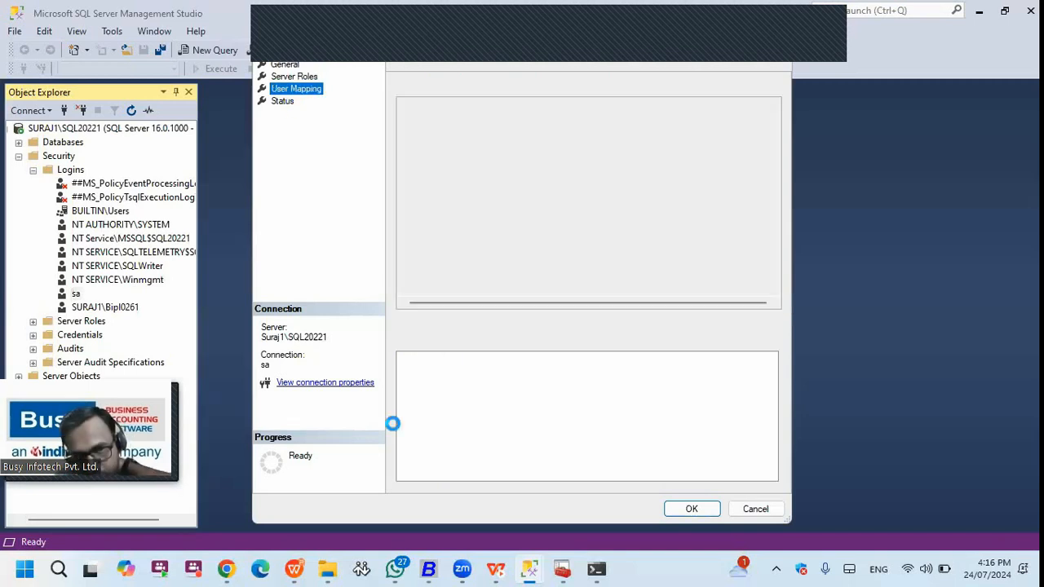
- Set the sa login's connect permission to Grant, keep it enabled, and resume the slideshow
{"action": "left_click", "coordinate": [283, 101]}
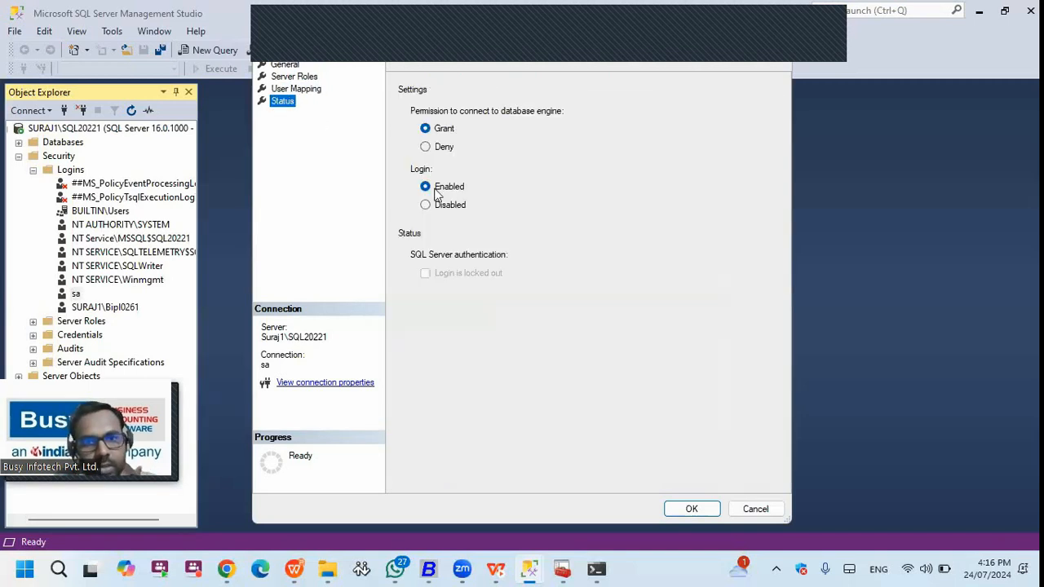
{"action": "left_click", "coordinate": [443, 148]}
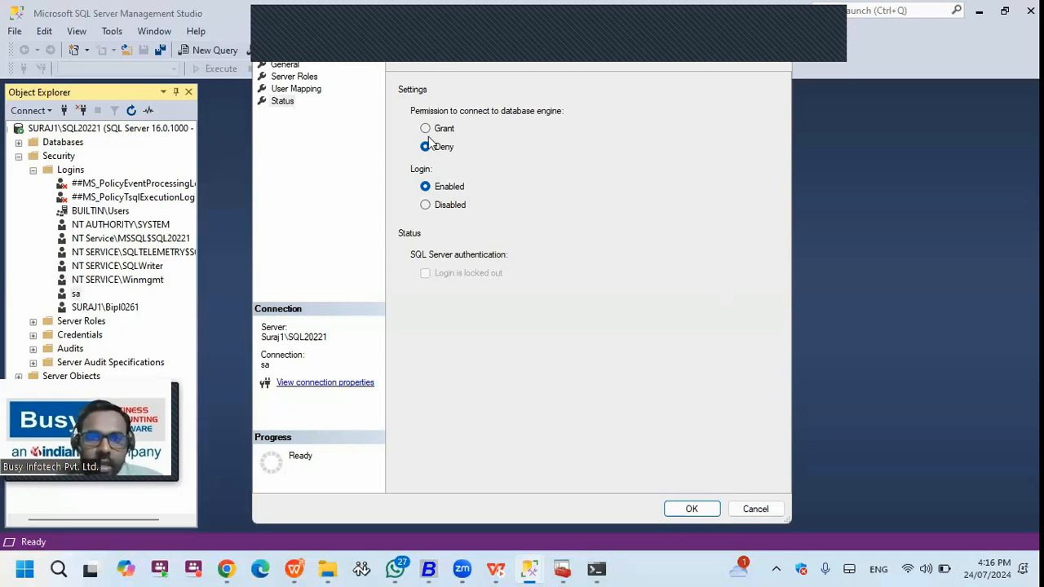
{"action": "left_click", "coordinate": [426, 128]}
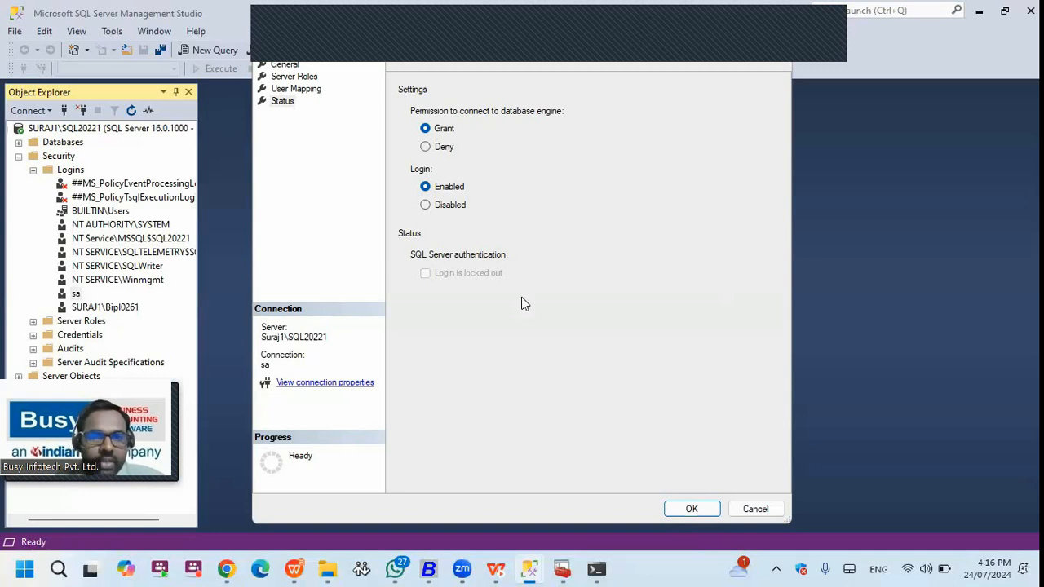
{"action": "left_click", "coordinate": [303, 565]}
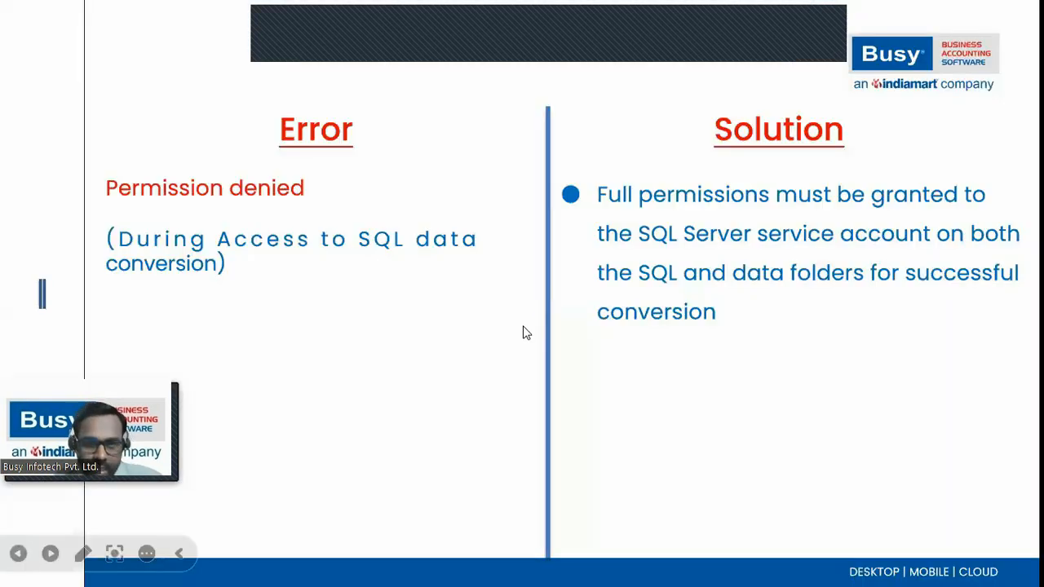
- Reveal the ODBC call failed slide: connect to Management Studio, then detach and reattach Compinfo
{"action": "left_click", "coordinate": [526, 332]}
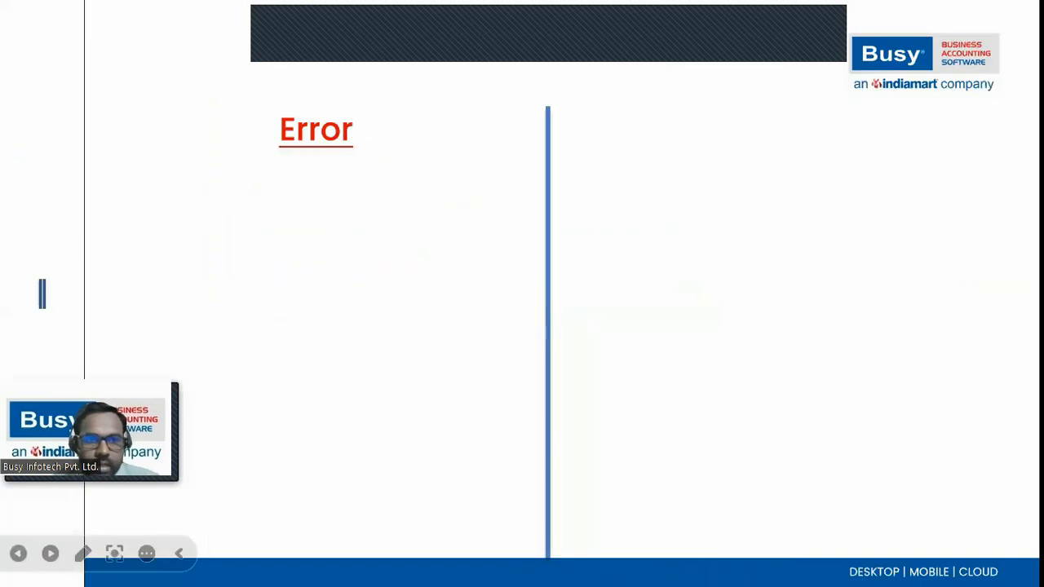
{"action": "key", "text": "Right"}
{"action": "key", "text": "Right"}
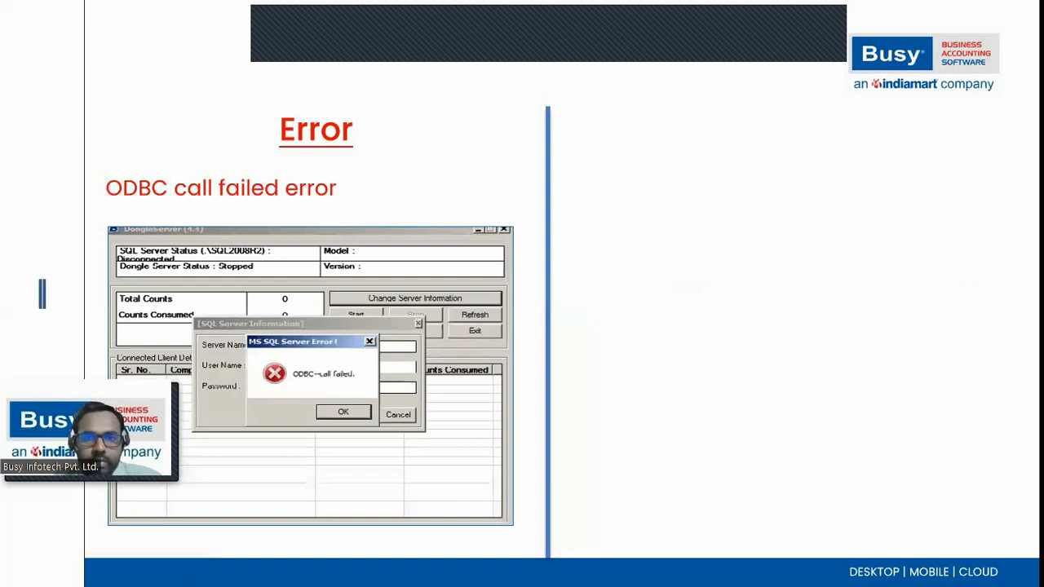
{"action": "key", "text": "Right"}
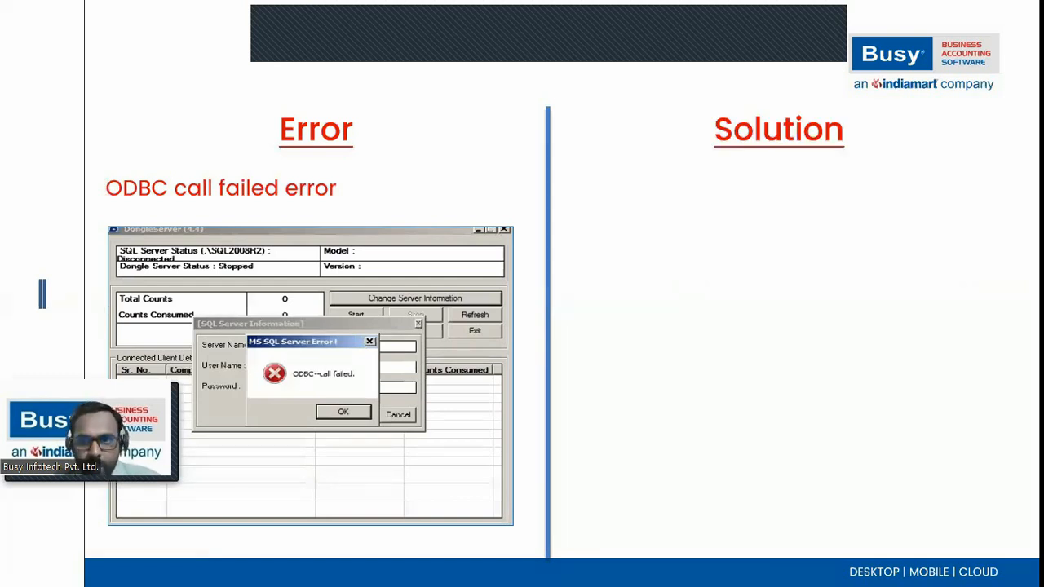
{"action": "key", "text": "Right"}
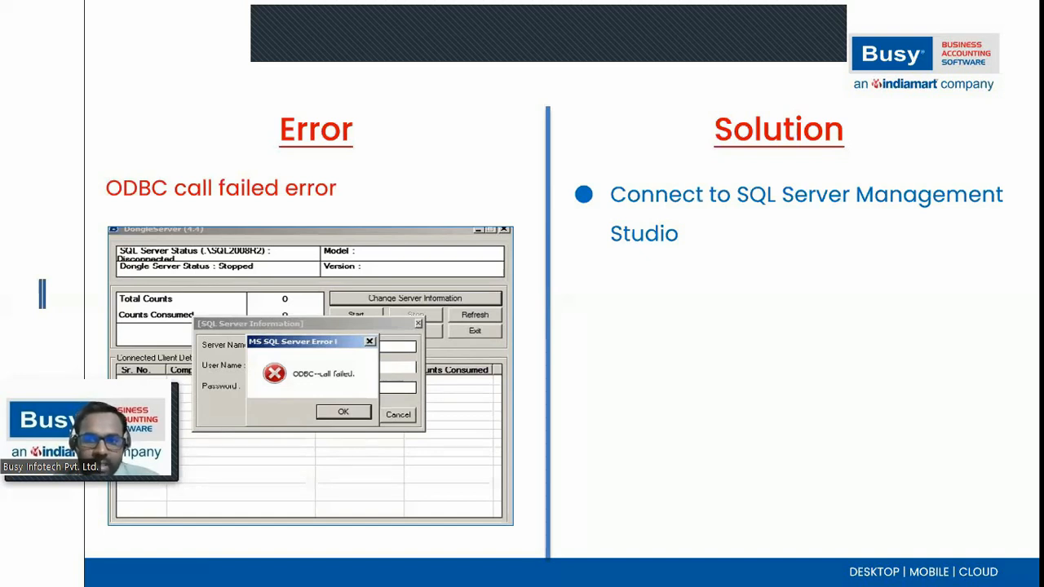
{"action": "key", "text": "Right"}
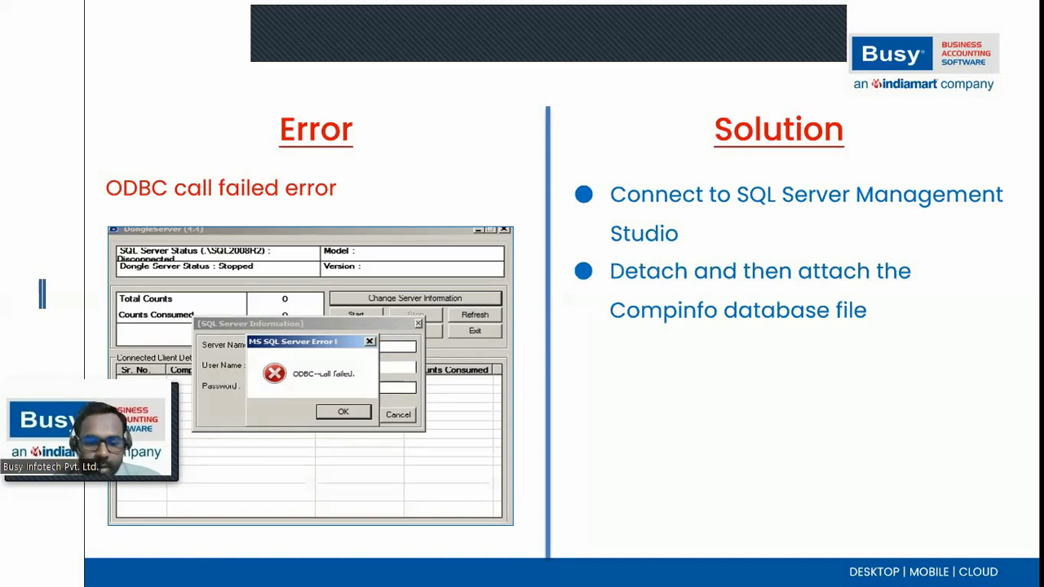
- Show the Tasks > Detach option for the COMPINFO database in Management Studio
{"action": "key", "text": "super+d"}
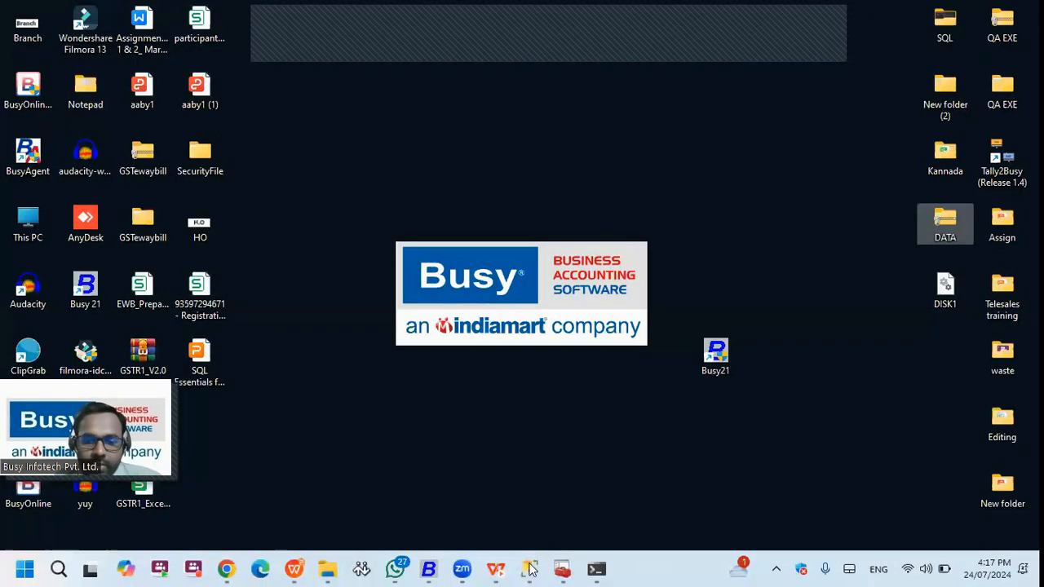
{"action": "mouse_move", "coordinate": [530, 569]}
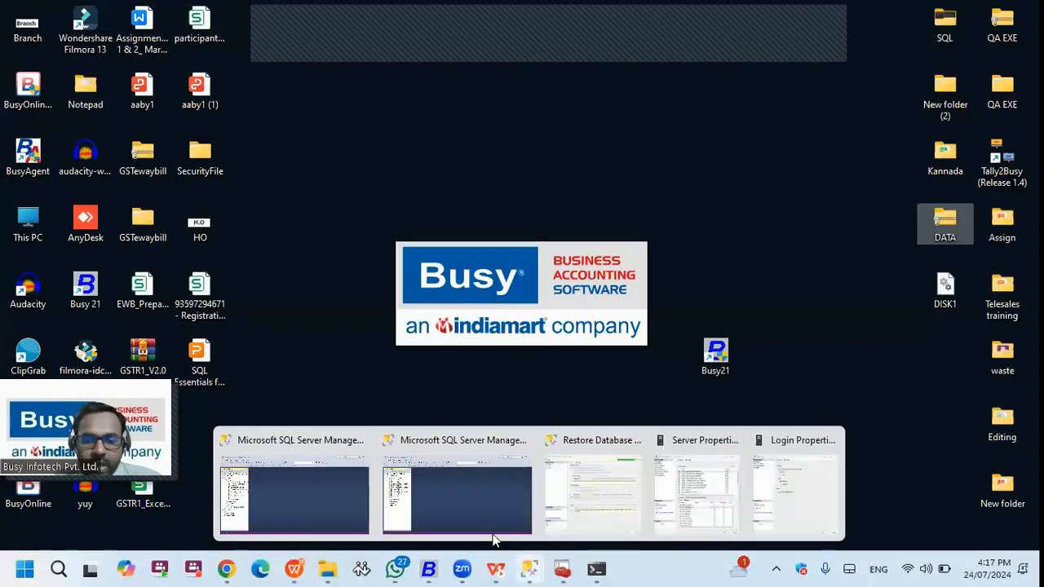
{"action": "left_click", "coordinate": [537, 500]}
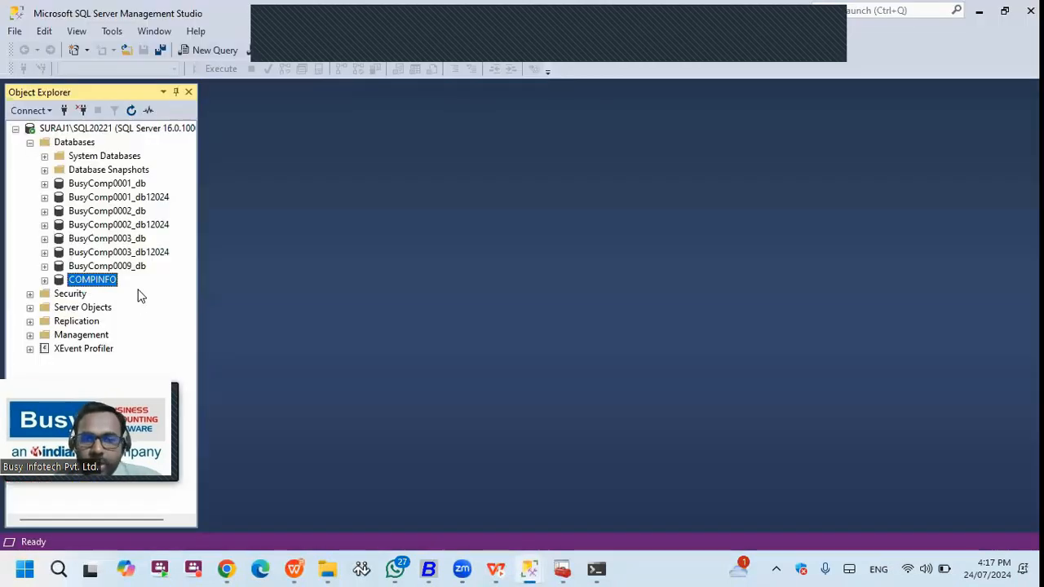
{"action": "right_click", "coordinate": [97, 281]}
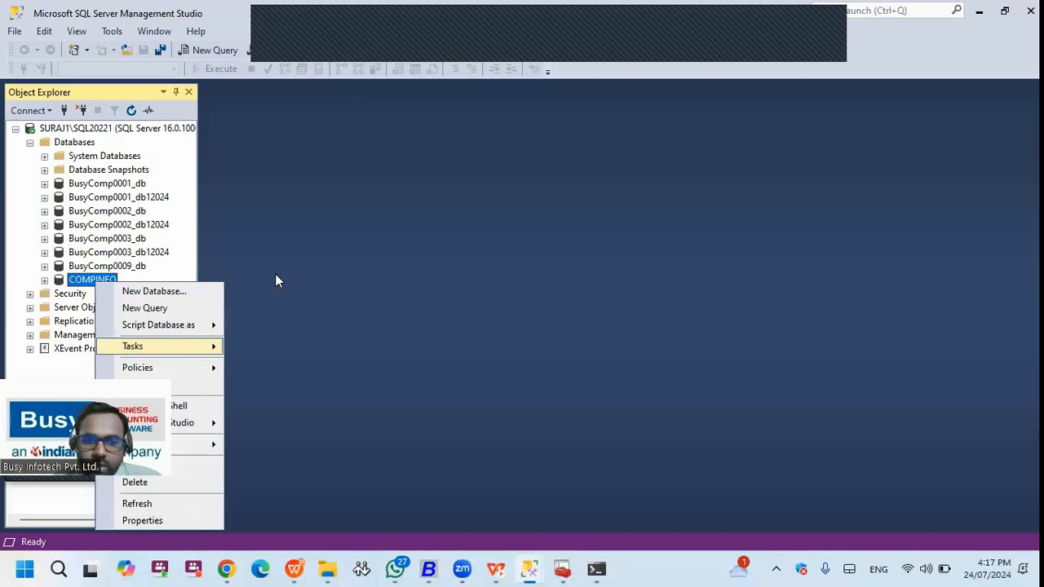
{"action": "mouse_move", "coordinate": [158, 345]}
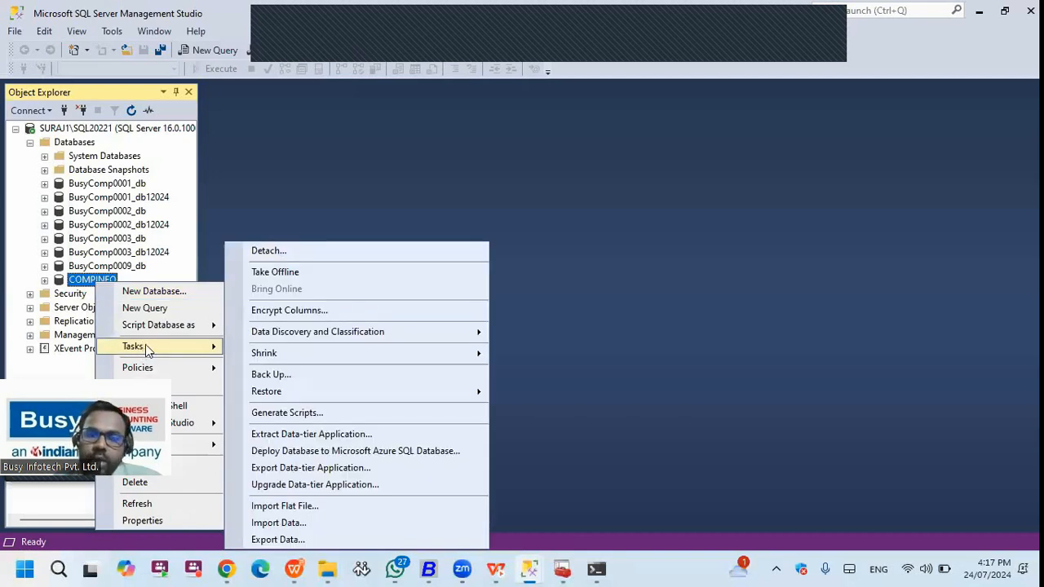
- Resume the slideshow on the Communication link failure (RTE 3146) slide
{"action": "left_click", "coordinate": [295, 568]}
{"action": "left_click", "coordinate": [379, 291]}
{"action": "key", "text": "Right"}
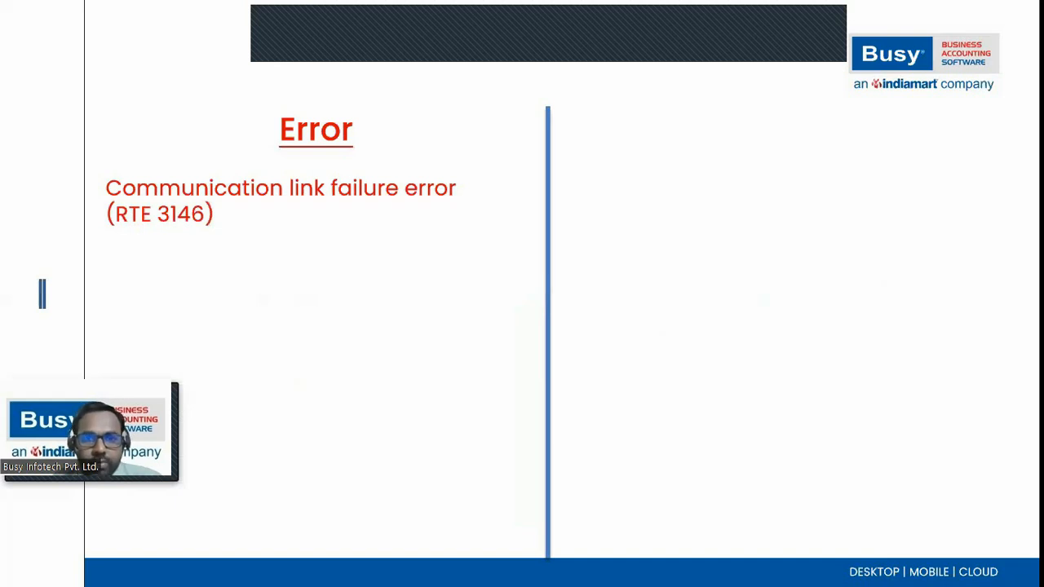
- Reveal the RTE 3146 screenshot, the client-side ping solution and the server-side SQL-to-SQL solution
{"action": "key", "text": "Right"}
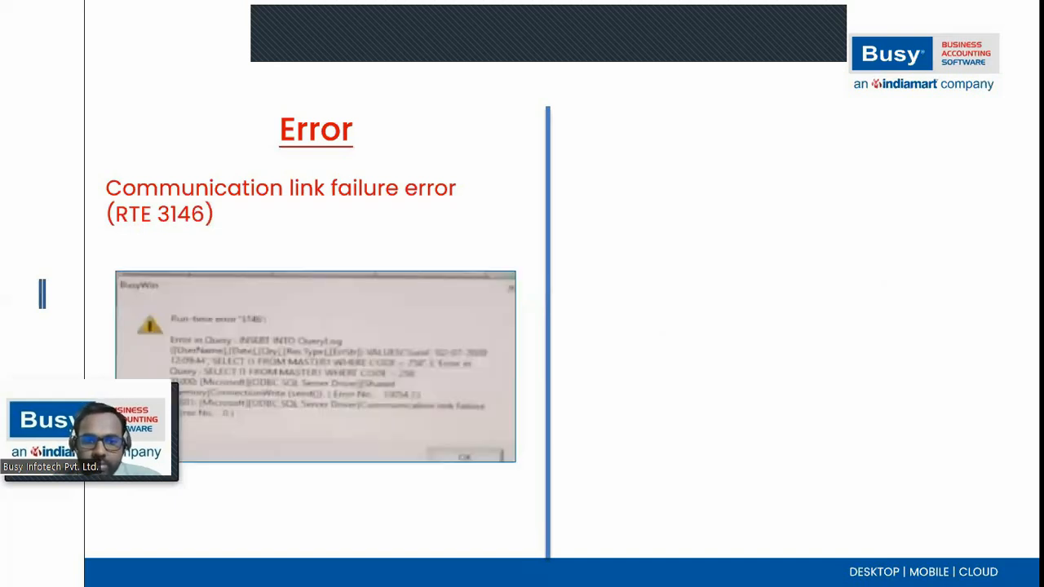
{"action": "key", "text": "Right"}
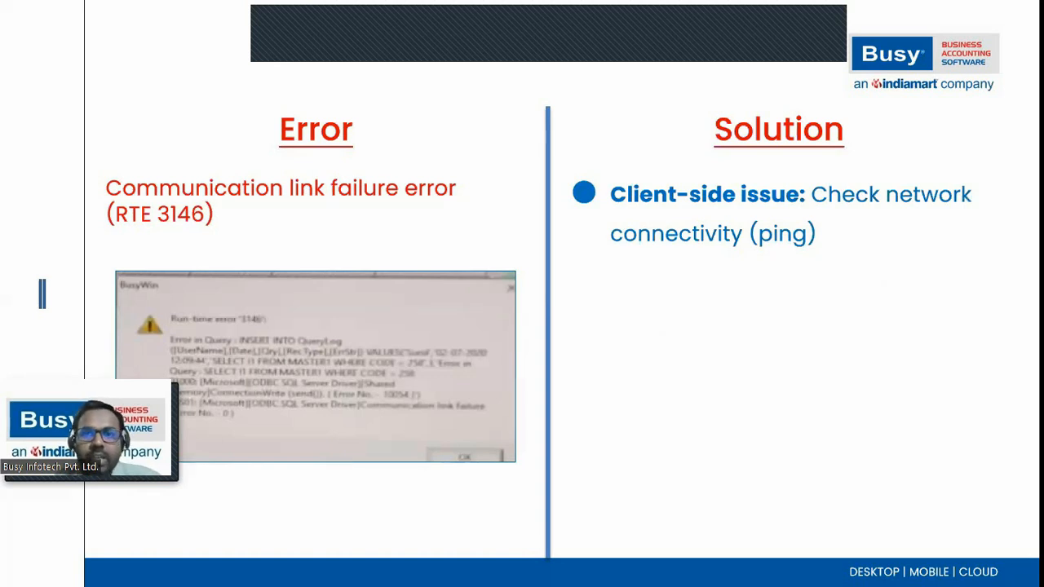
{"action": "key", "text": "Right"}
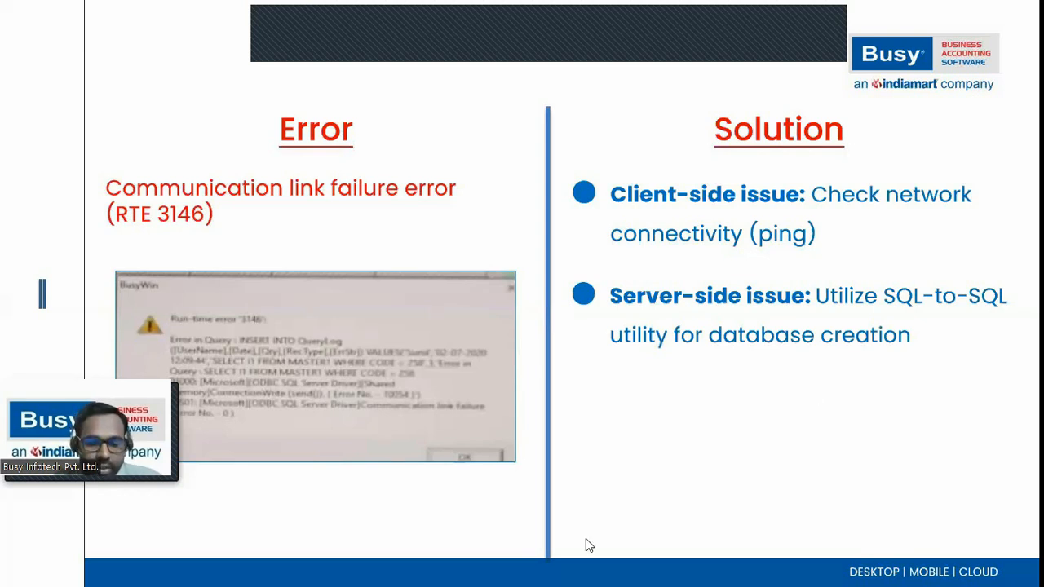
- Leave the slideshow and bring up Busy 21's Branch Office window
{"action": "key", "text": "super+d"}
{"action": "left_click", "coordinate": [428, 568]}
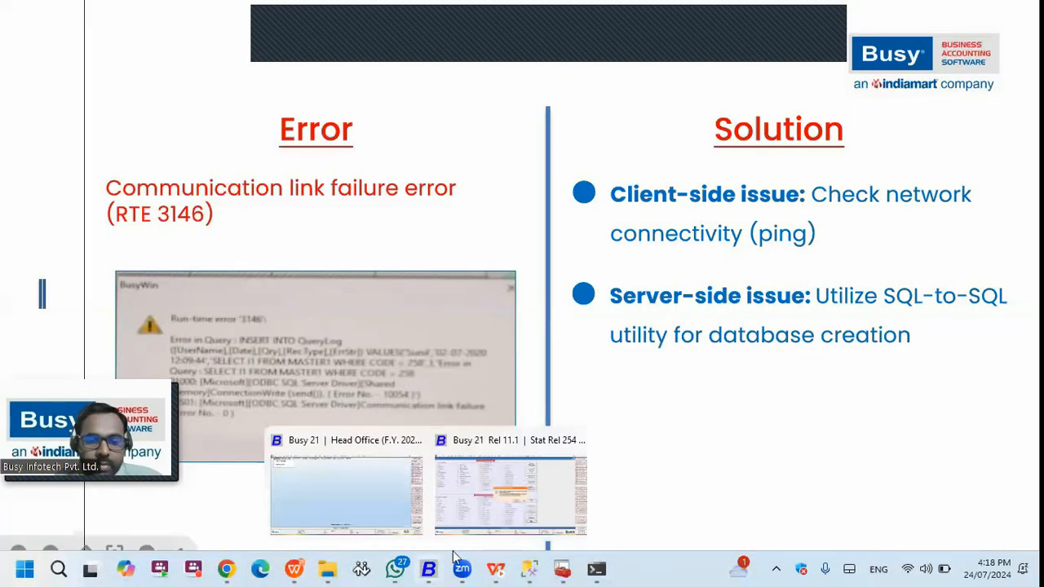
{"action": "left_click", "coordinate": [477, 530]}
- Abort the running Exchange Data with HO and close its screen
{"action": "key", "text": "Escape"}
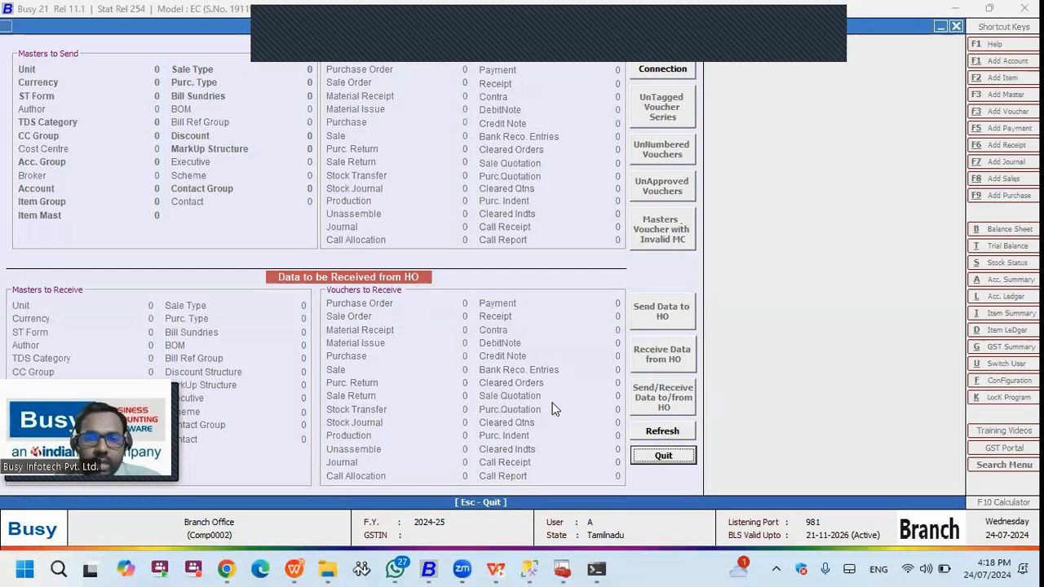
{"action": "key", "text": "Escape"}
{"action": "left_click", "coordinate": [555, 323]}
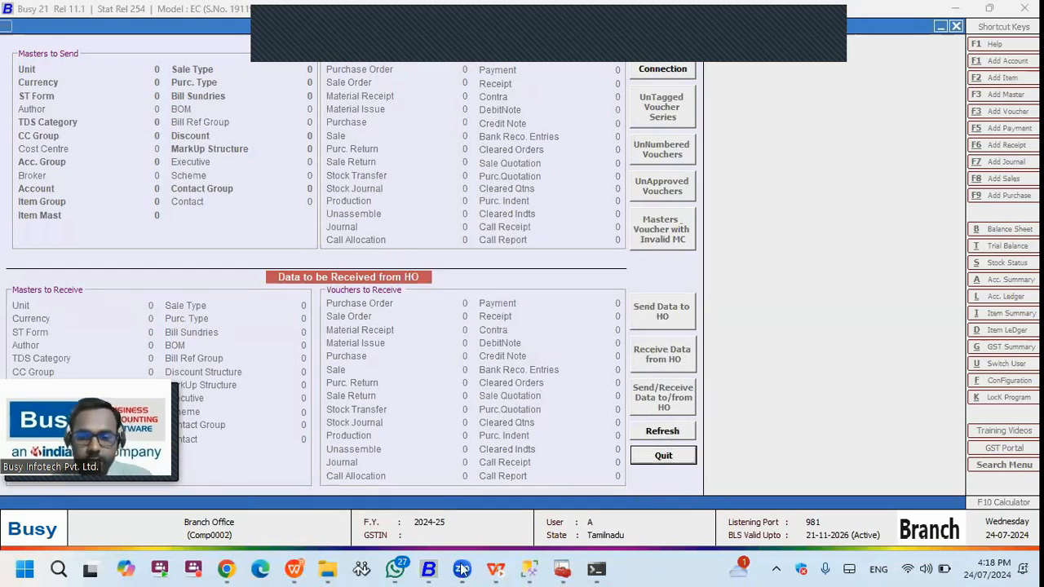
{"action": "key", "text": "Escape"}
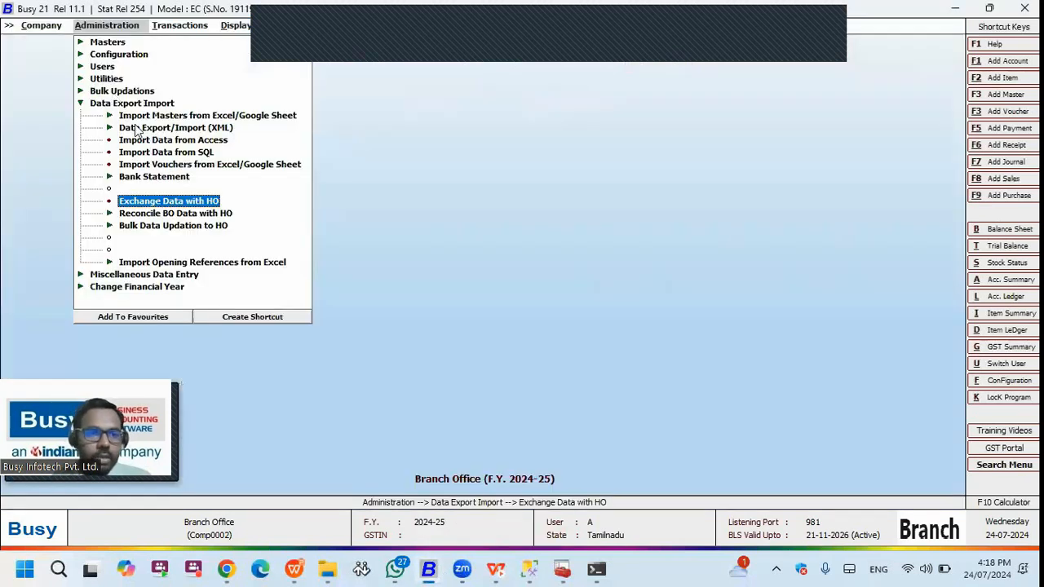
- Show the Data Export Import > Import Data from SQL utility, then resume the slideshow
{"action": "key", "text": "Escape"}
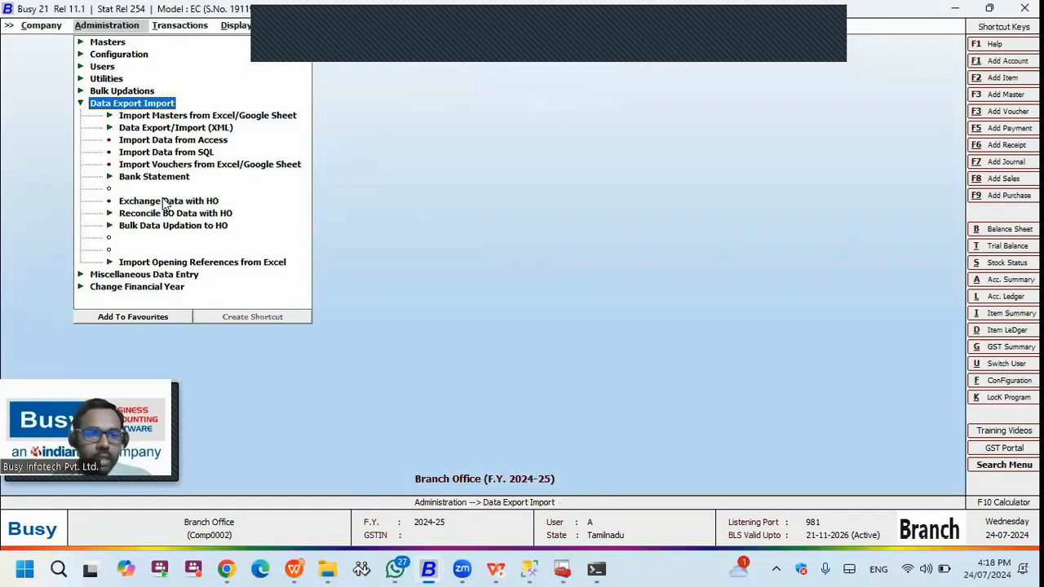
{"action": "left_click", "coordinate": [161, 153]}
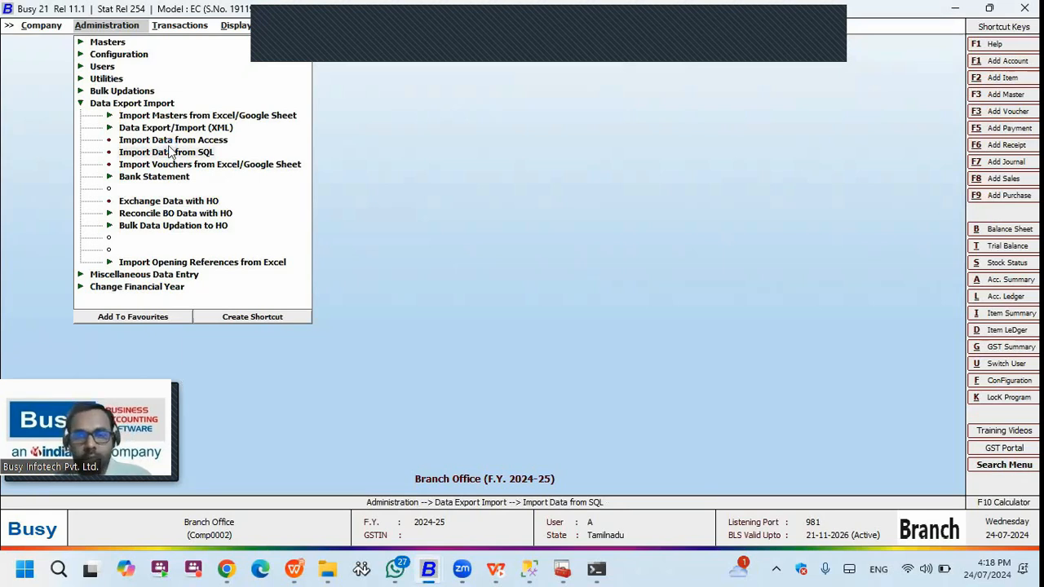
{"action": "left_click", "coordinate": [170, 152]}
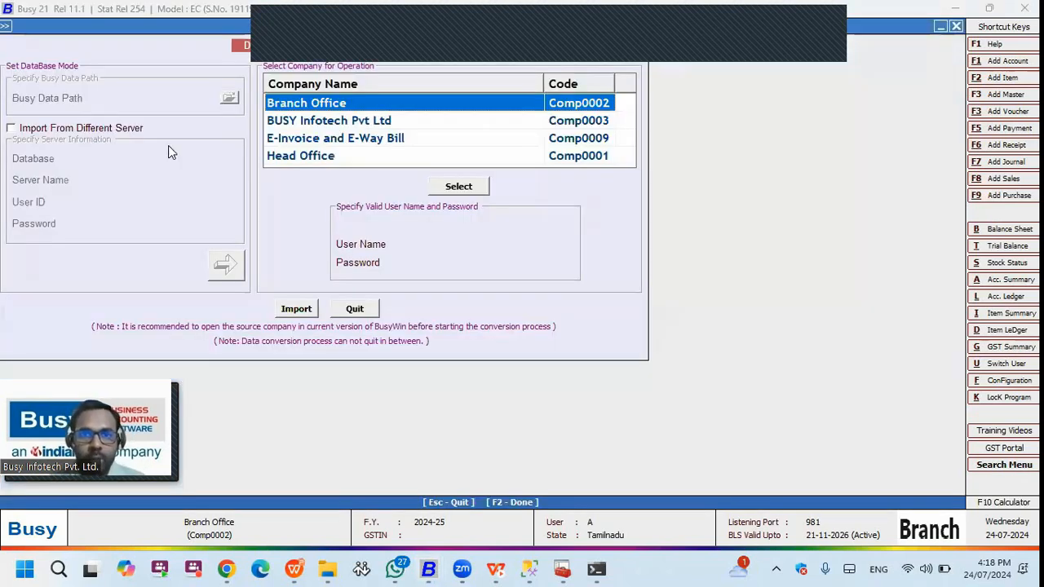
{"action": "key", "text": "Escape"}
{"action": "left_click", "coordinate": [287, 566]}
{"action": "left_click", "coordinate": [411, 309]}
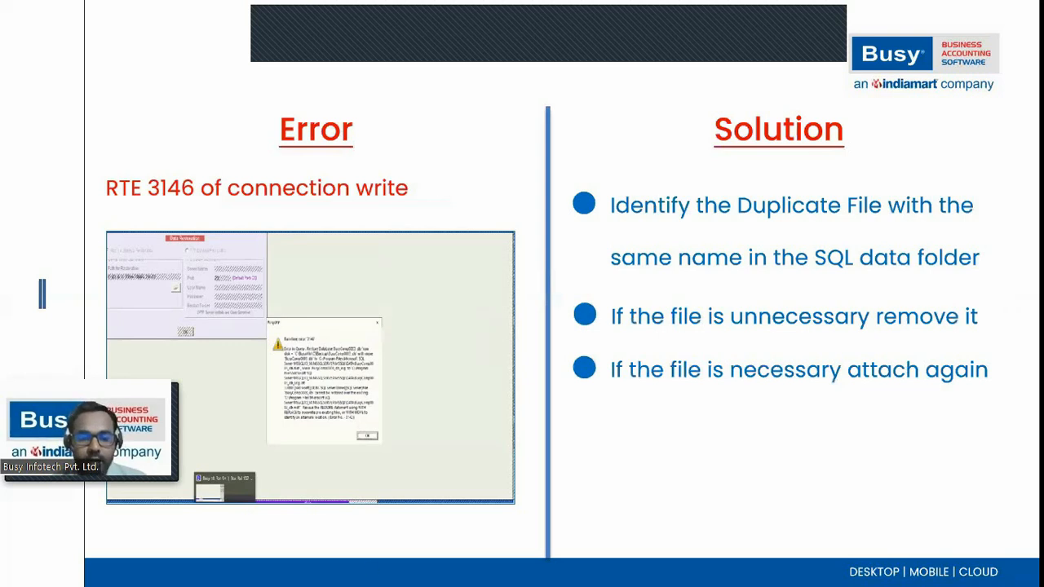
- Inspect the BusyComp0001_db files in the DATA folder, then return to the suspect-file slide
{"action": "left_click", "coordinate": [328, 568]}
{"action": "double_click", "coordinate": [163, 191]}
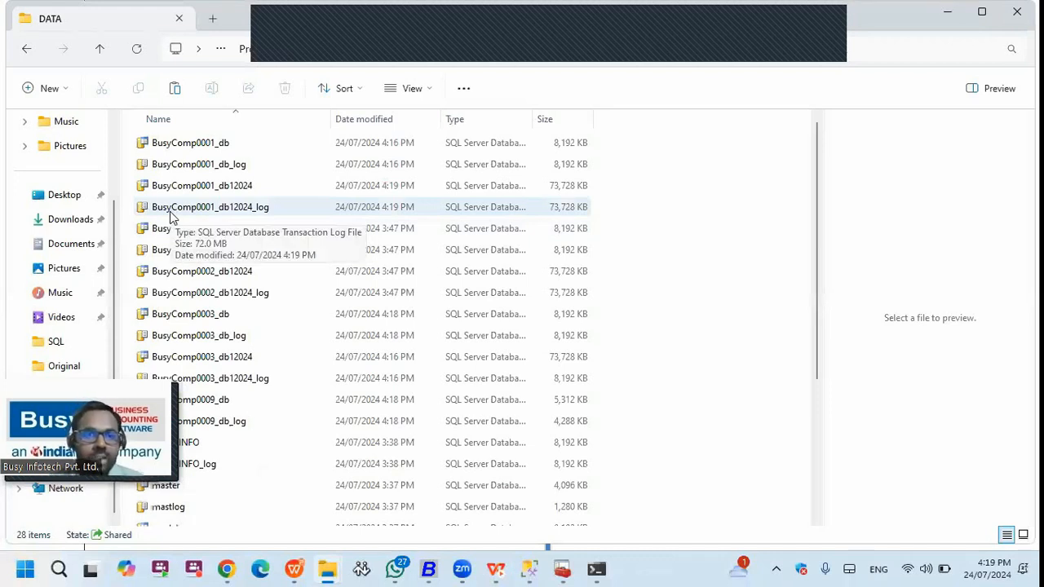
{"action": "left_click", "coordinate": [223, 148]}
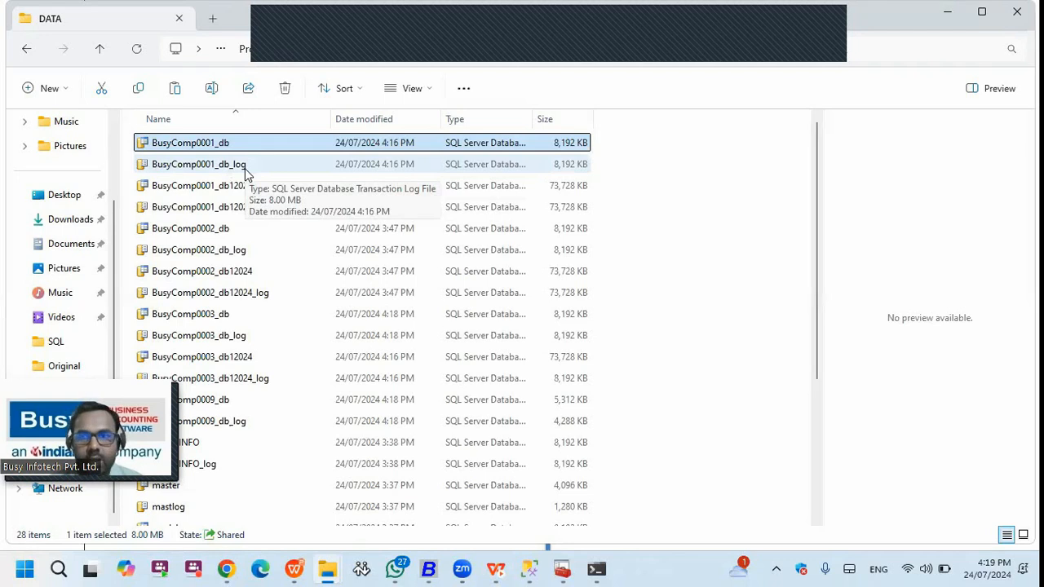
{"action": "left_click", "coordinate": [947, 16]}
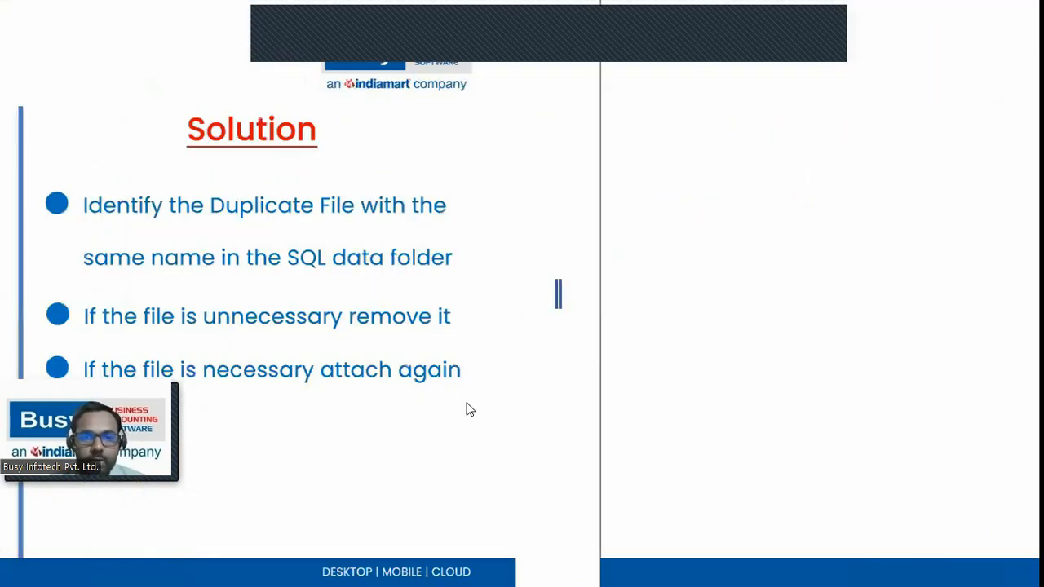
{"action": "key", "text": "Left"}
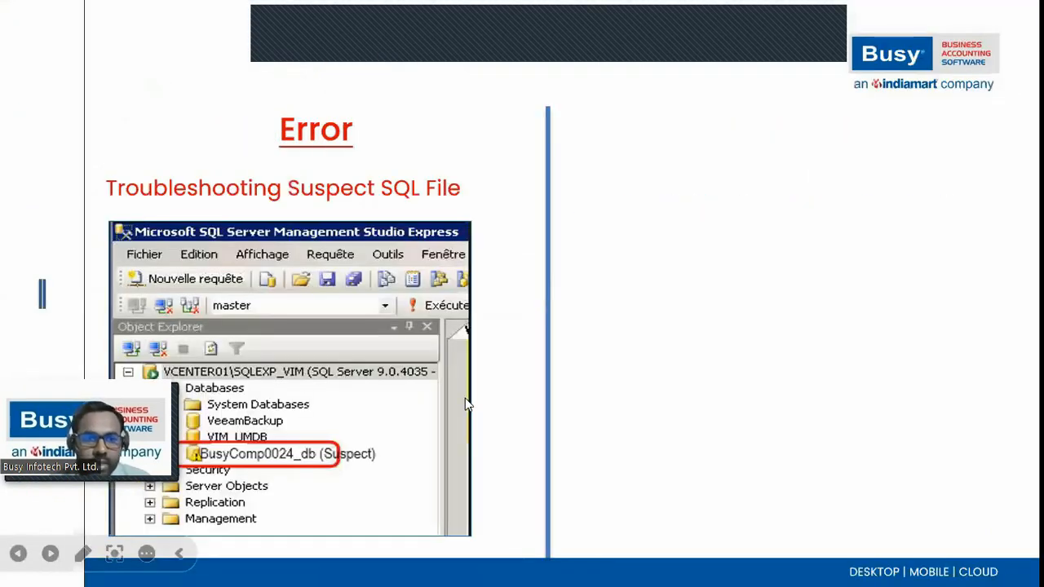